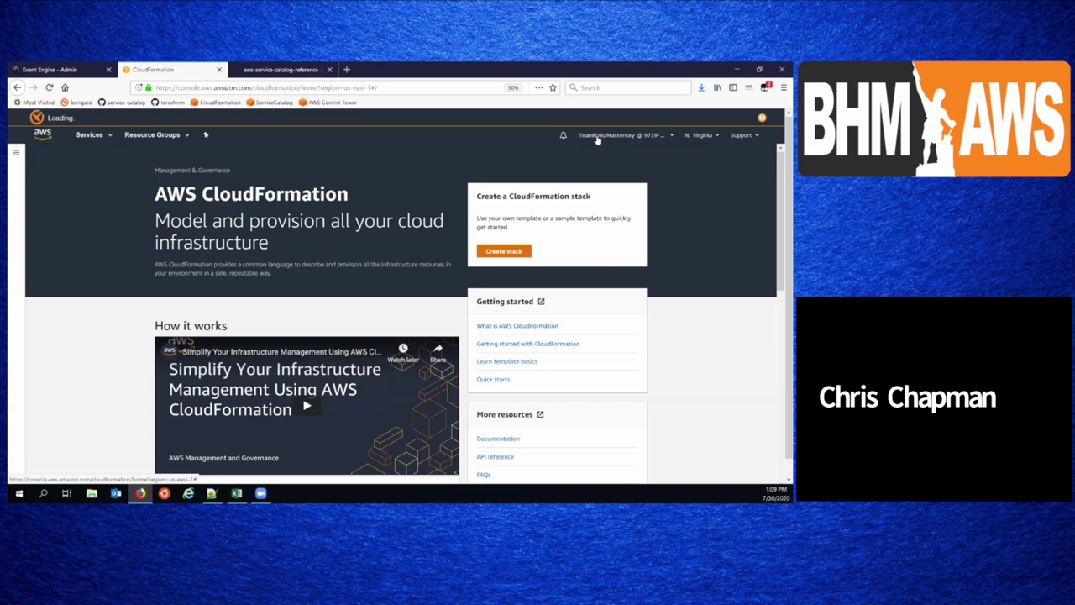
- Check the signed-in role and open the Elastic Beanstalk portfolio's Launch Stack link from the GitHub README in a new browser tab
left_click(630, 136)
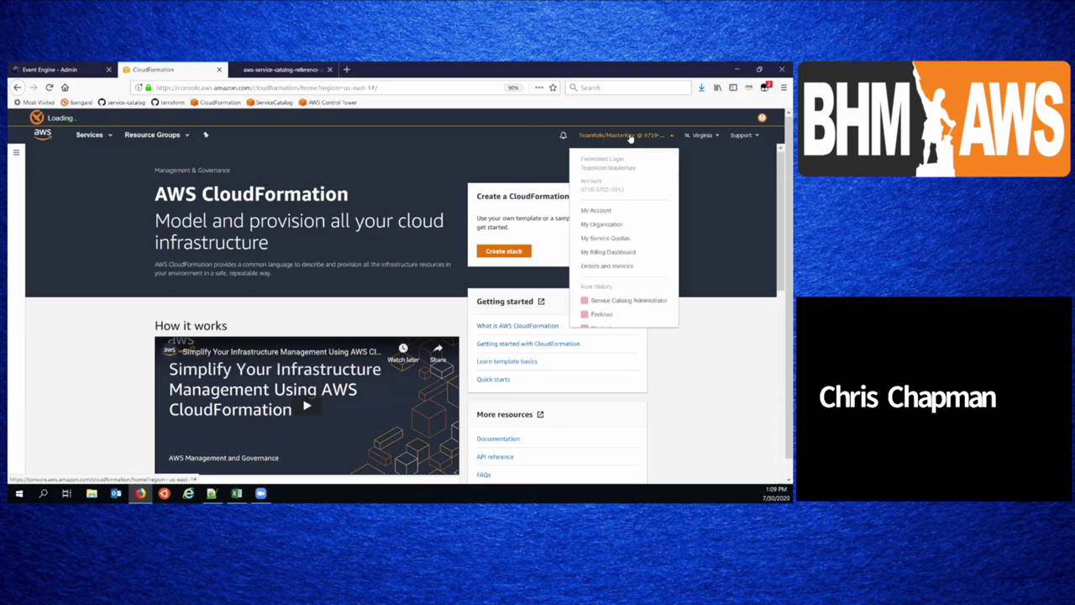
left_click(510, 157)
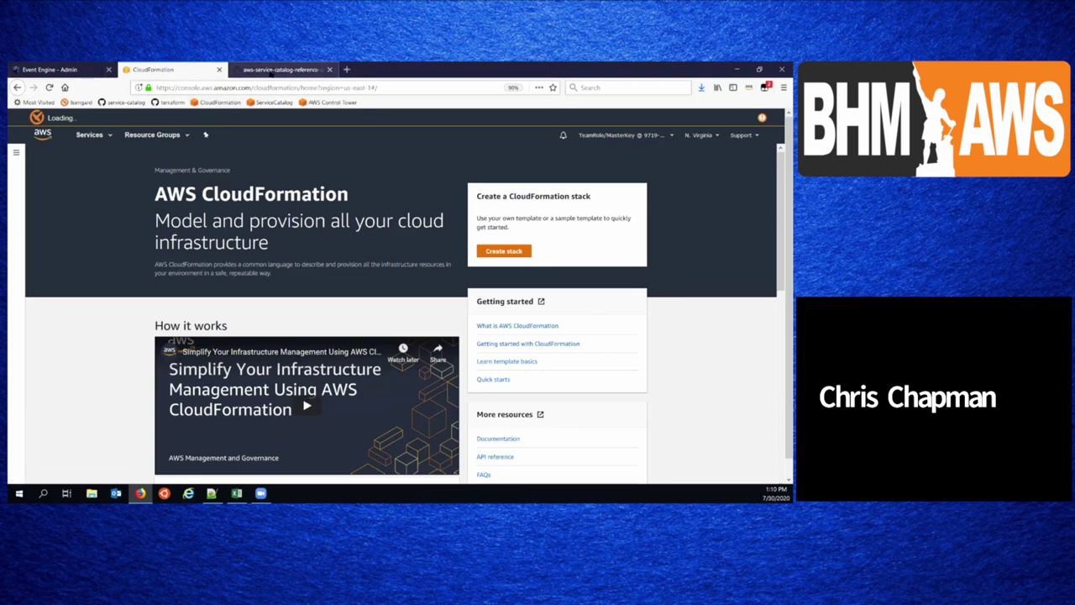
left_click(281, 69)
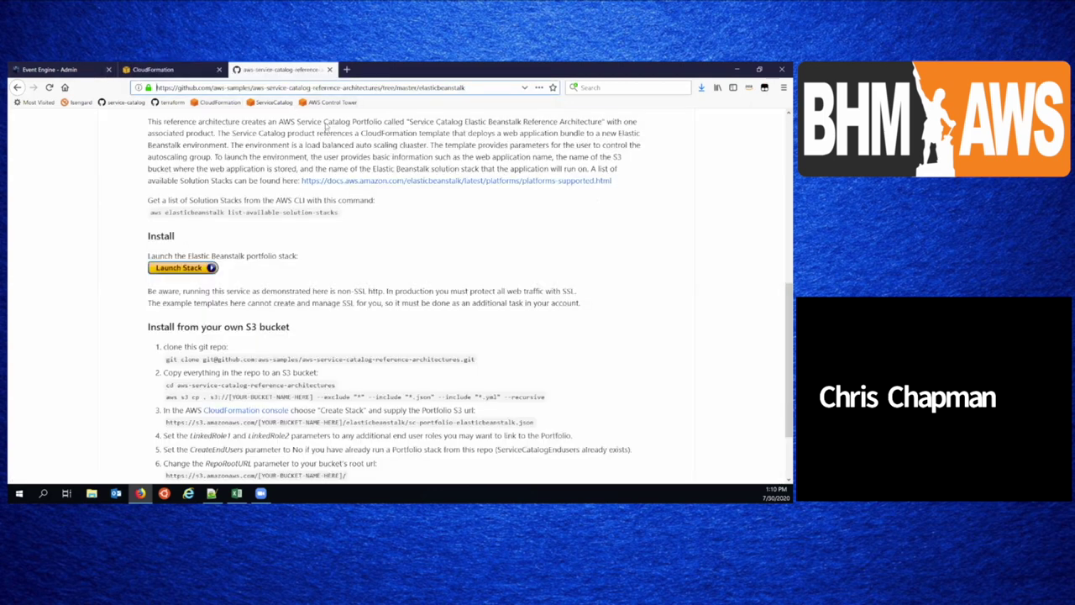
scroll(399, 153, "up", 3)
scroll(395, 168, "down", 3)
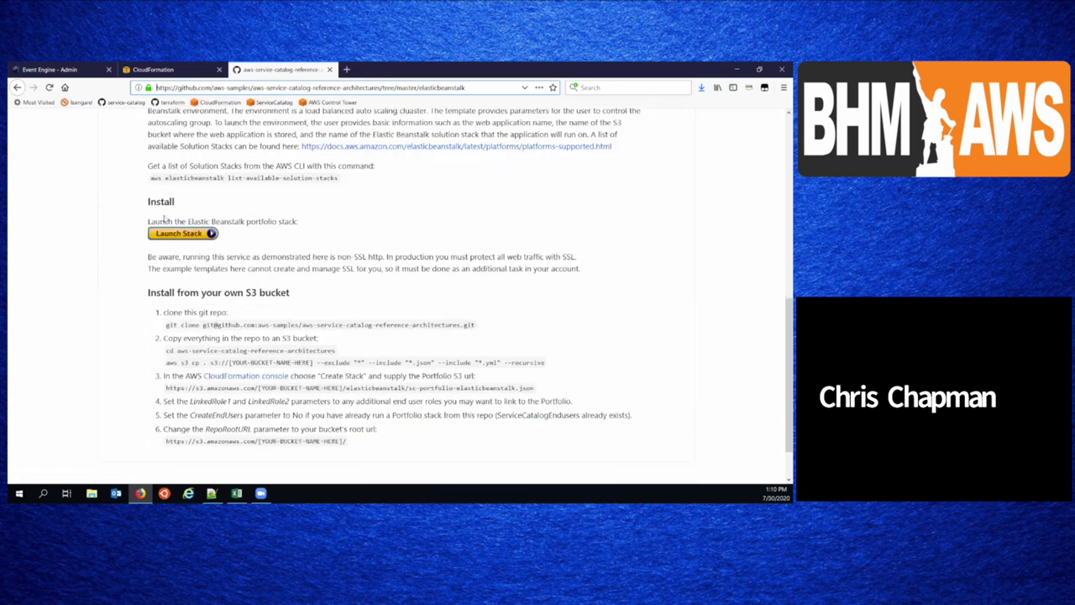
right_click(181, 235)
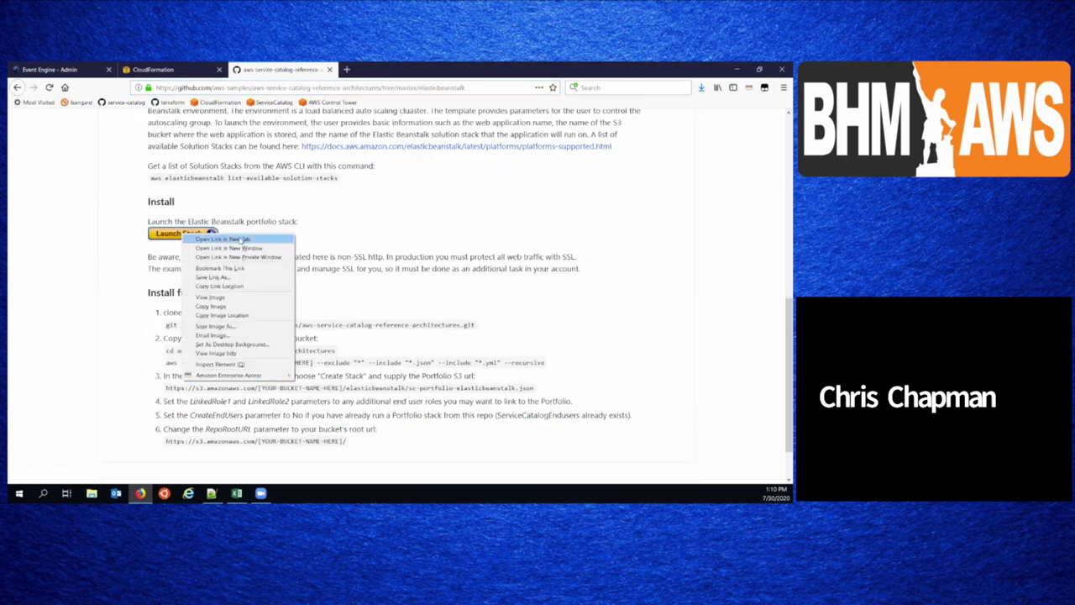
left_click(240, 242)
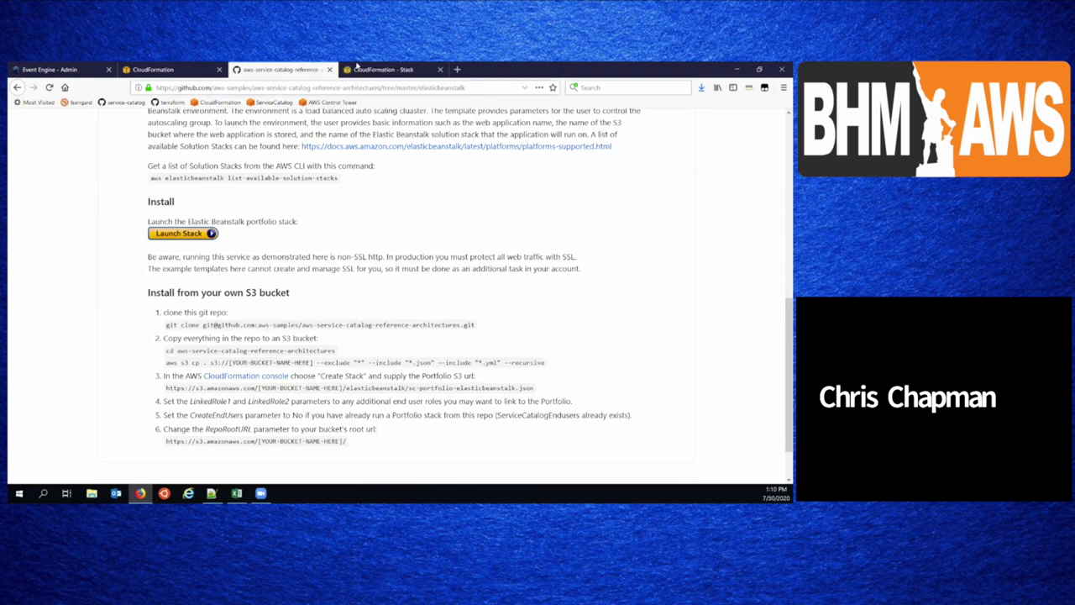
left_click(361, 69)
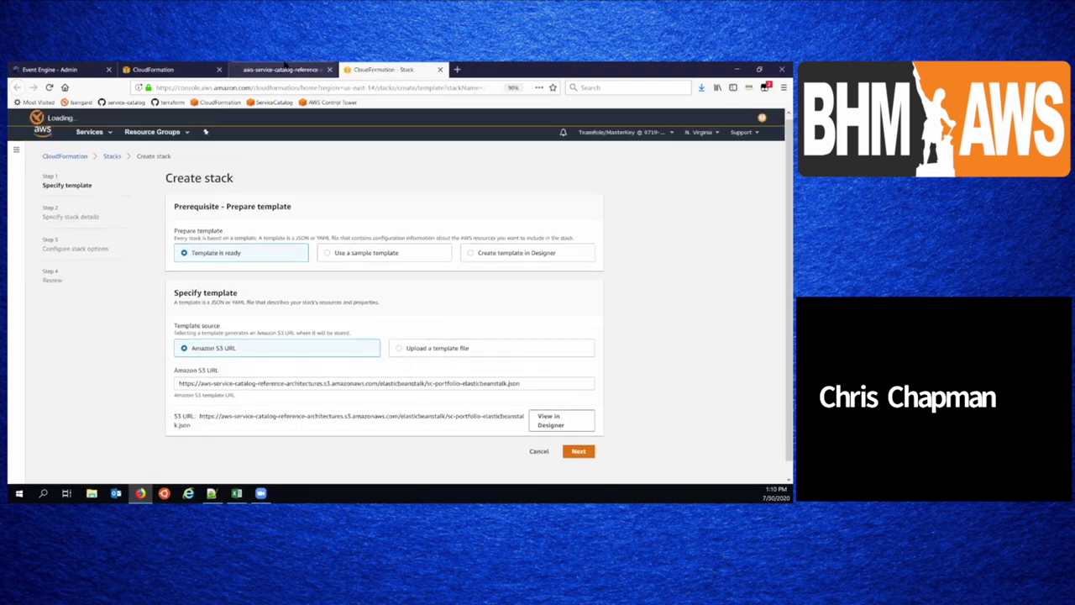
- Look over the elasticbeanstalk folder's files and the install instructions in the GitHub repository
key("ctrl+shift+Tab")
scroll(270, 301, "up", 5)
scroll(247, 207, "down", 3)
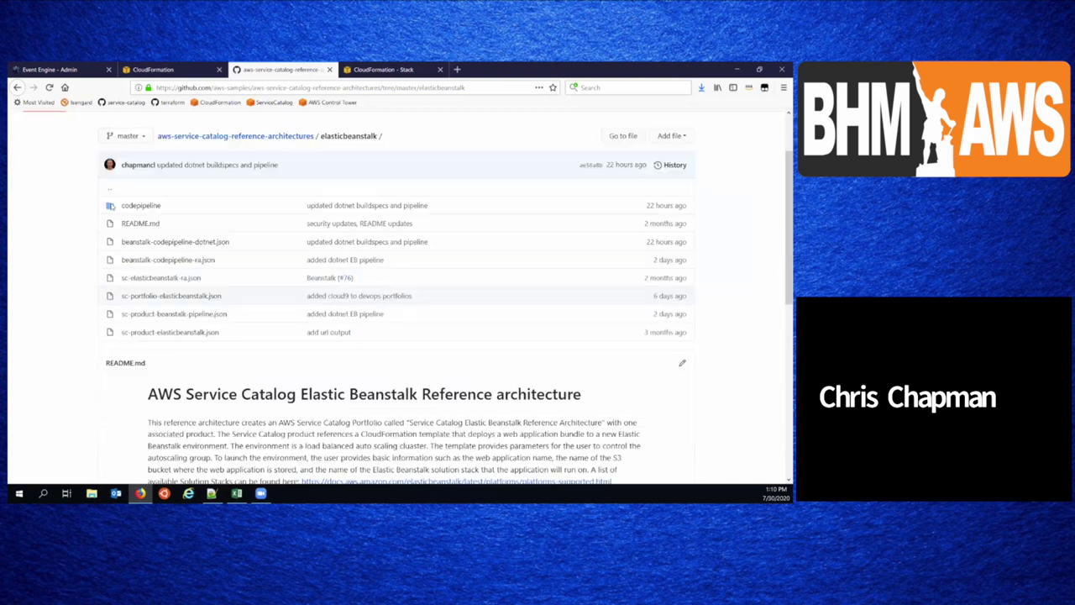
scroll(248, 207, "down", 5)
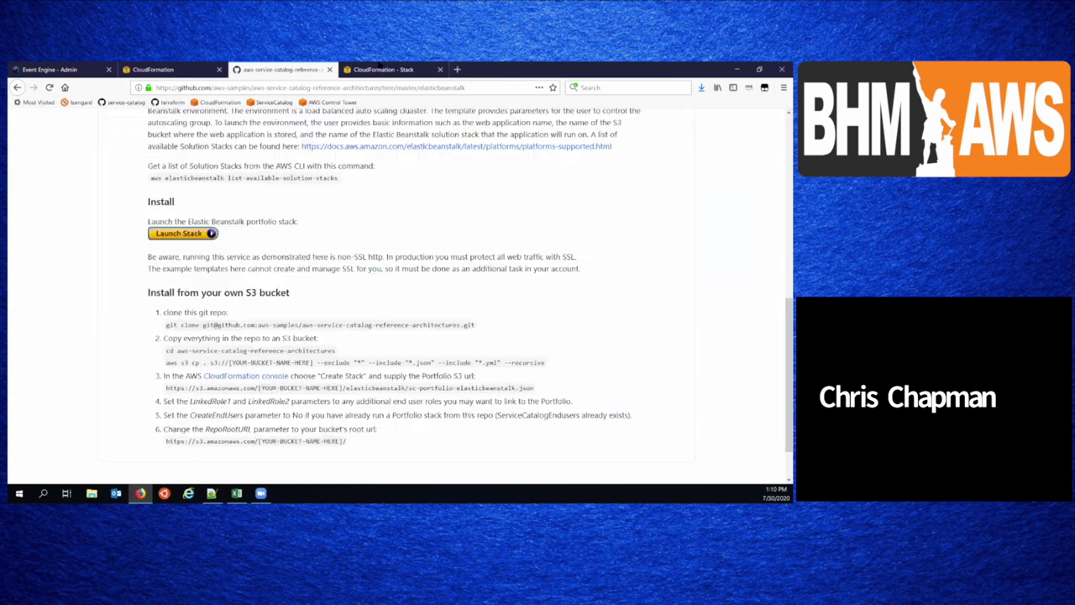
- Proceed with the prefilled S3 template to the stack details and set LinkedRole1 to TeamRole
left_click(381, 69)
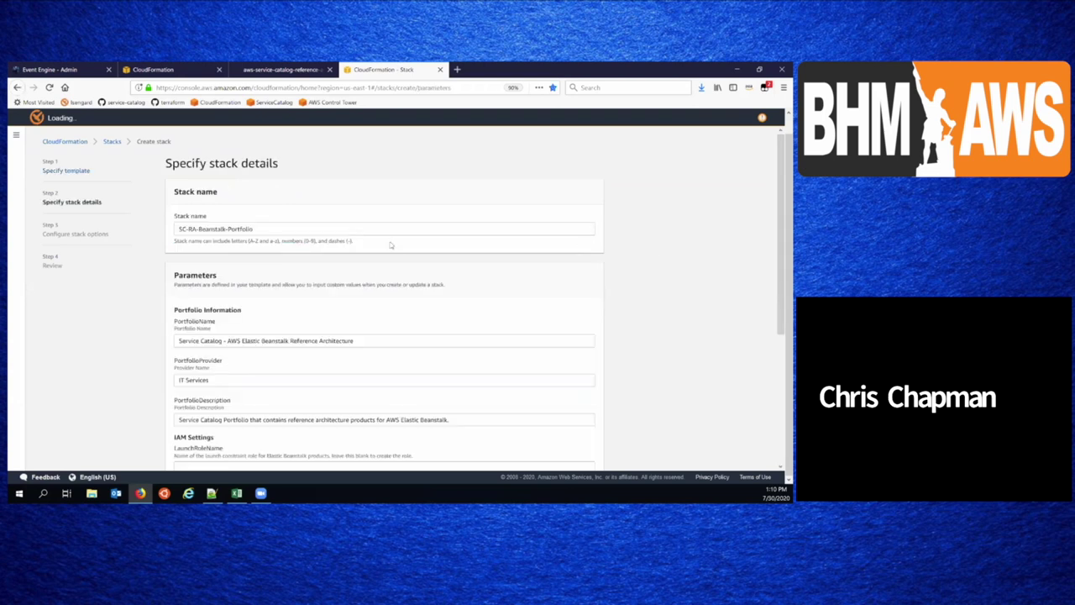
scroll(298, 255, "down", 2)
scroll(293, 258, "down", 1)
left_click(217, 384)
left_click_drag(211, 364, 170, 362)
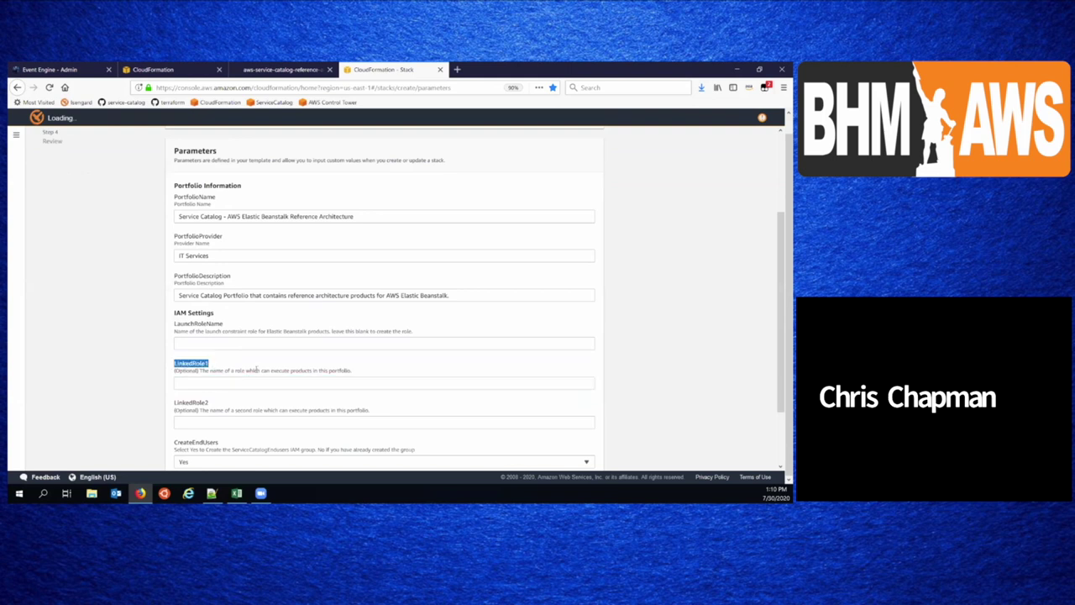
scroll(257, 371, "down", 2)
left_click(214, 284)
left_click_drag(214, 285, 169, 284)
left_click(211, 304)
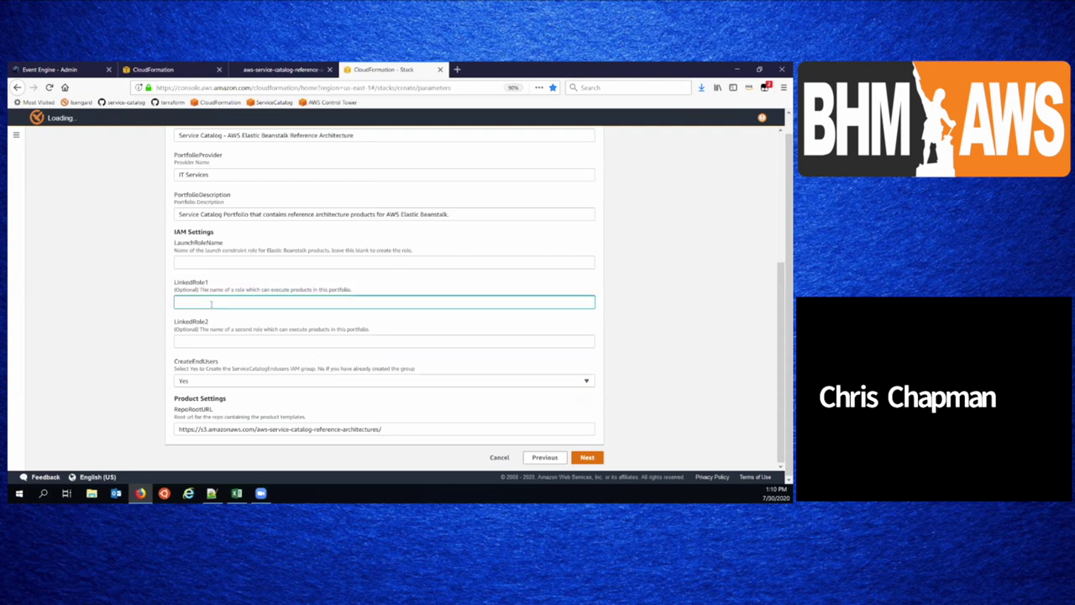
type("TeamRol")
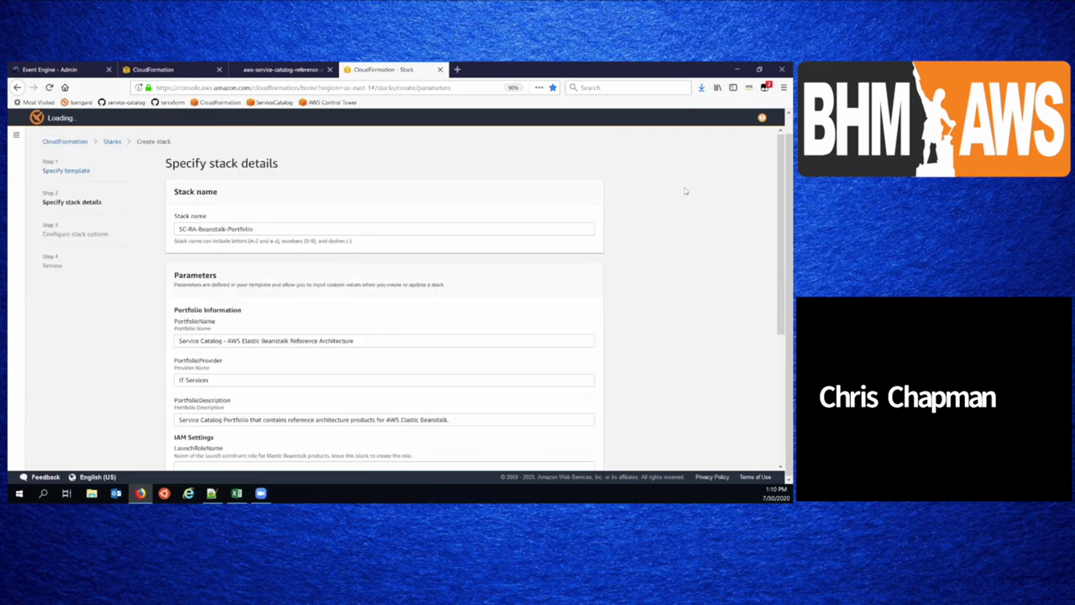
- Compare the federated login's role name in the account details with the LinkedRole1 entry
left_click(636, 135)
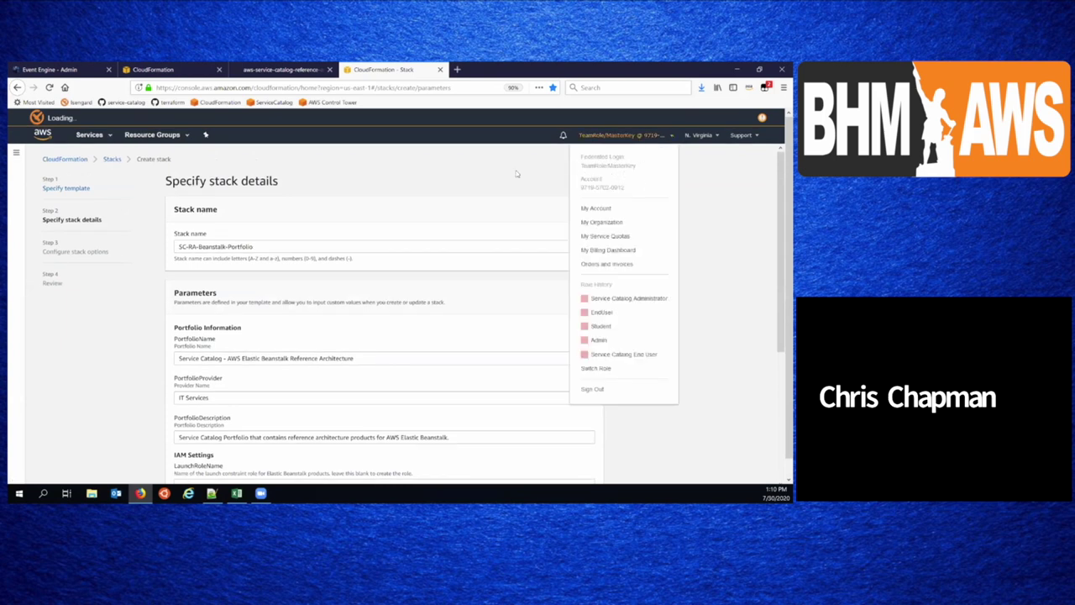
left_click(494, 198)
scroll(550, 223, "down", 5)
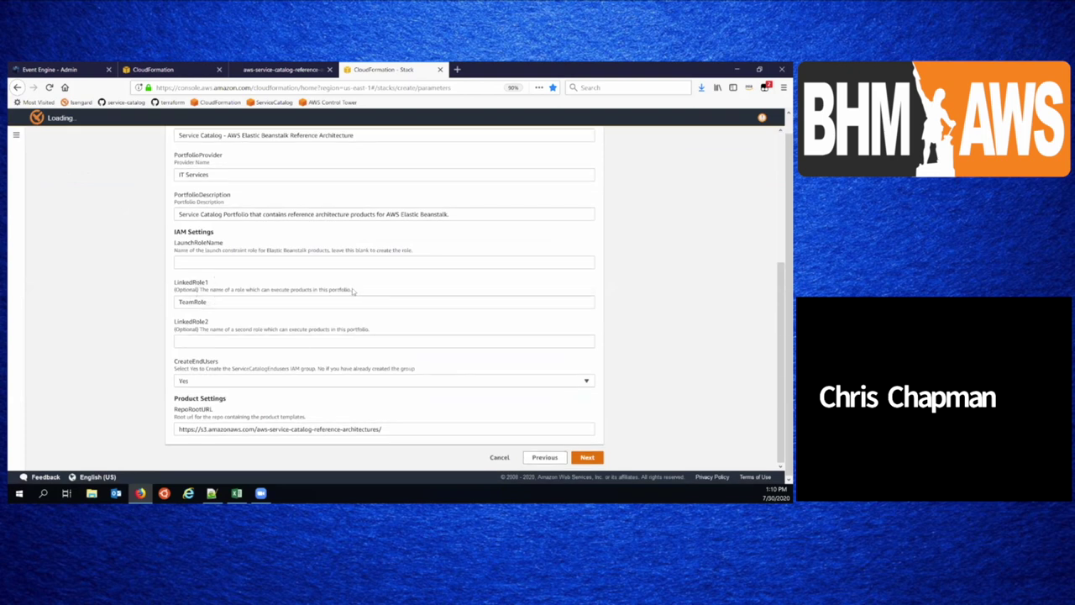
- Submit the stack details and accept the default stack options to reach the review
left_click(587, 458)
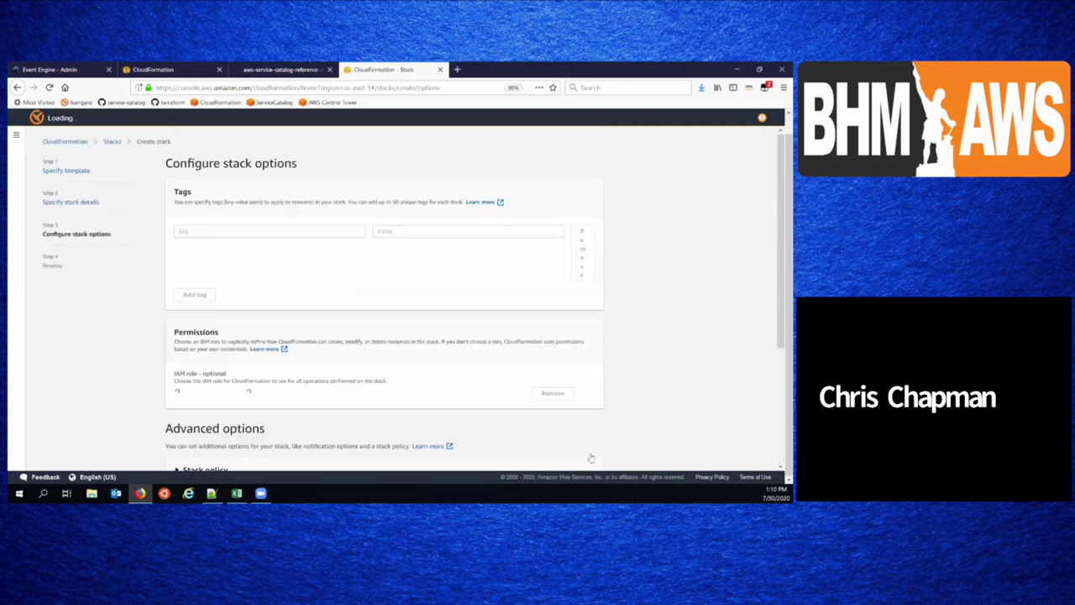
scroll(777, 424, "down", 3)
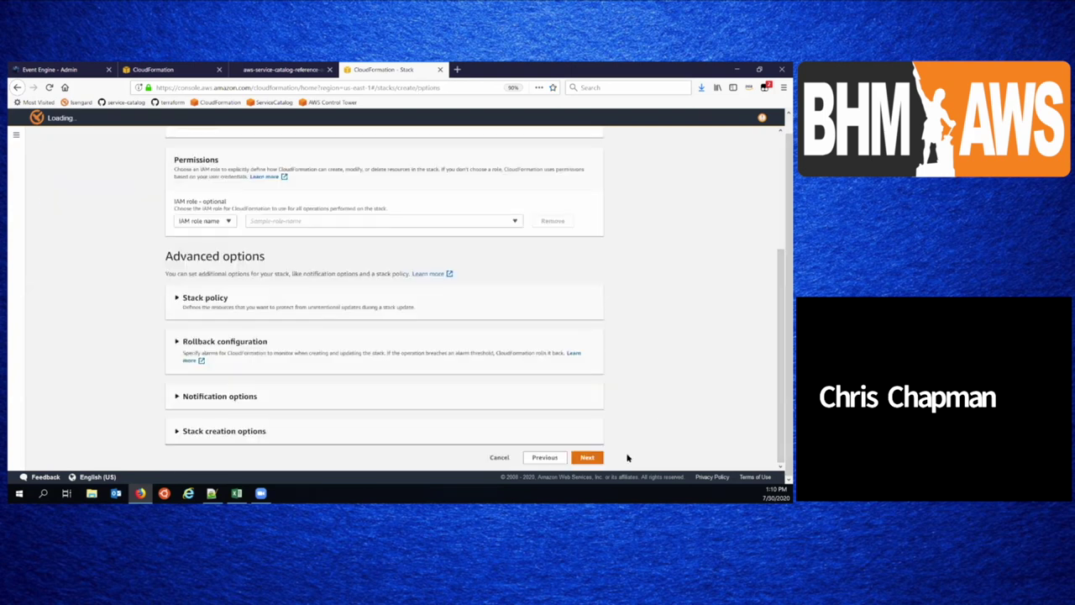
left_click(587, 457)
- Acknowledge the custom-named IAM resources and CAPABILITY_AUTO_EXPAND capabilities and create the SC-RA-Beanstalk-Portfolio stack
scroll(743, 393, "down", 6)
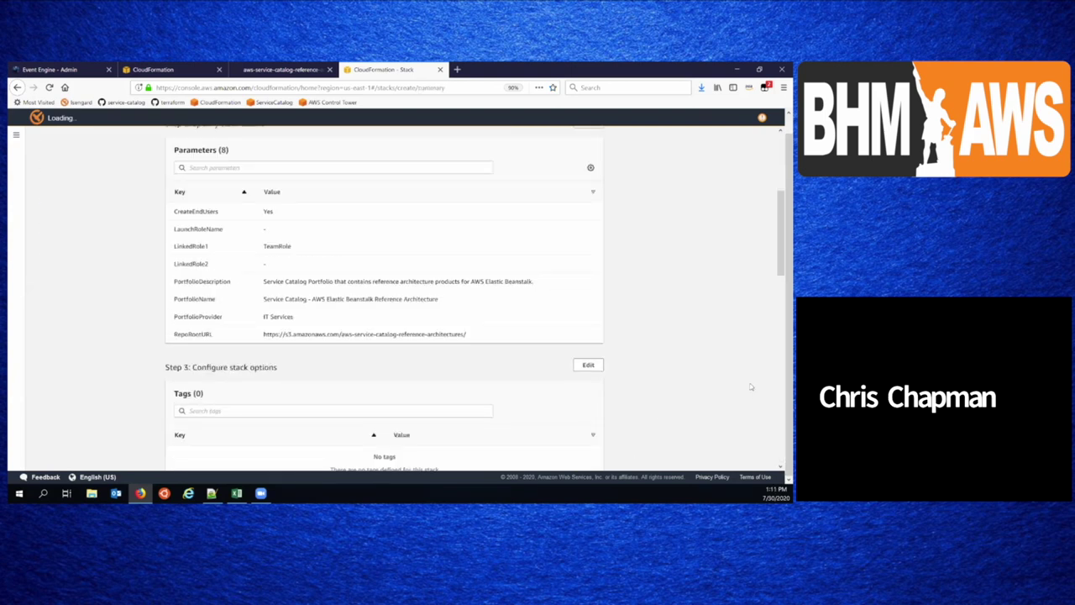
scroll(780, 451, "down", 3)
scroll(780, 450, "down", 4)
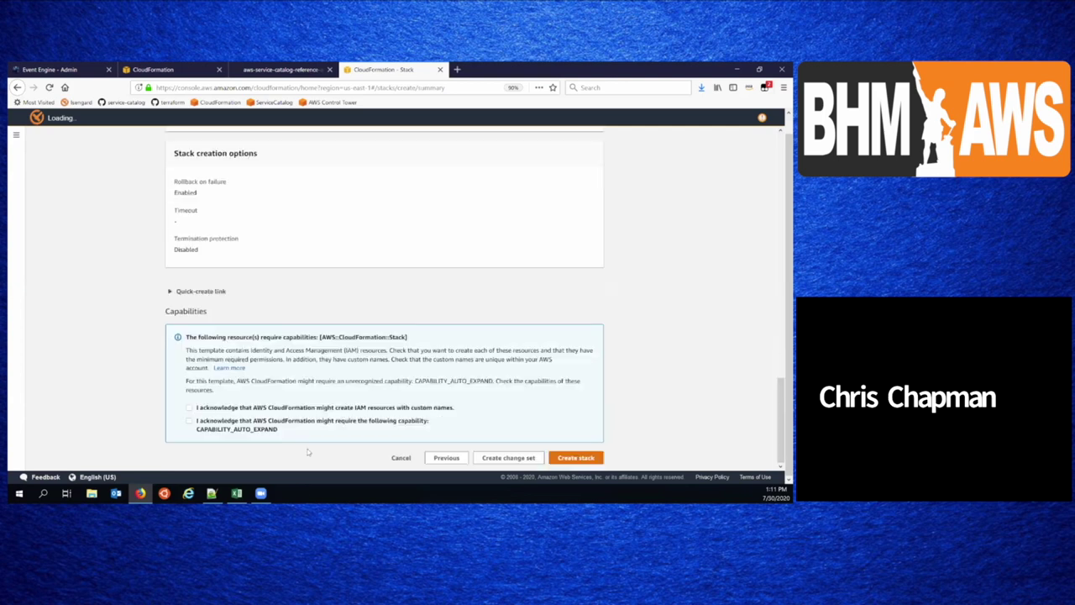
left_click(294, 409)
left_click(294, 424)
left_click(574, 458)
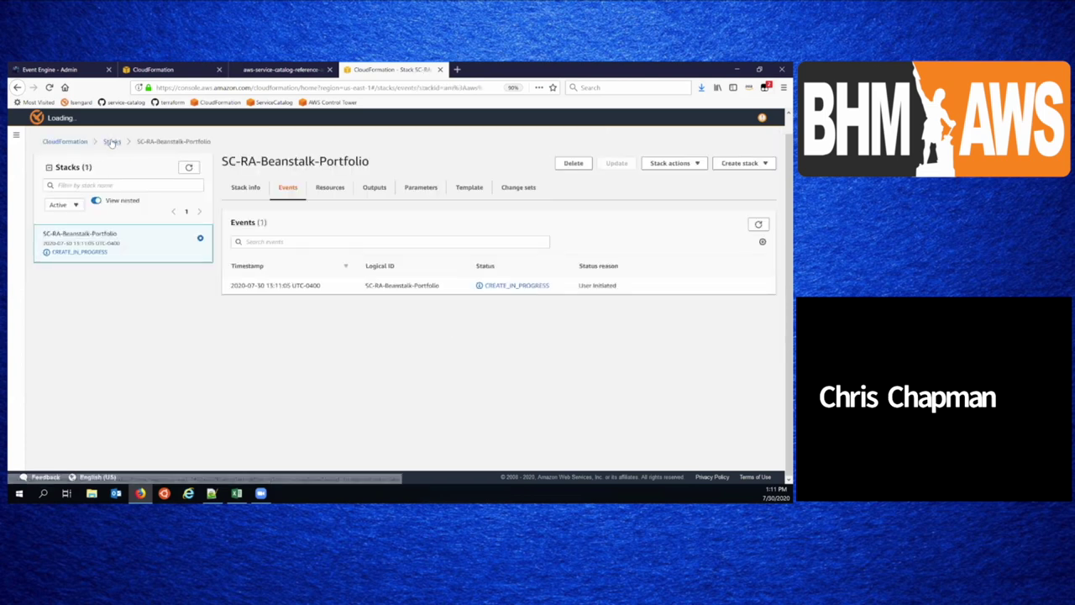
- Open the stacks list, refresh it to follow the nested stacks' creation, and widen the stack name column
left_click(111, 142)
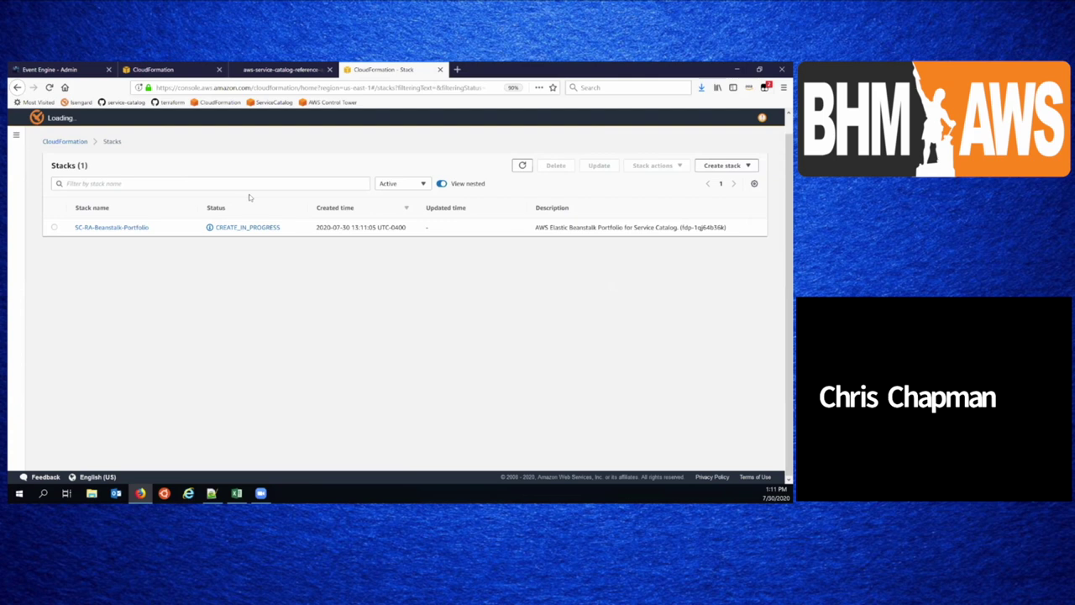
left_click(523, 166)
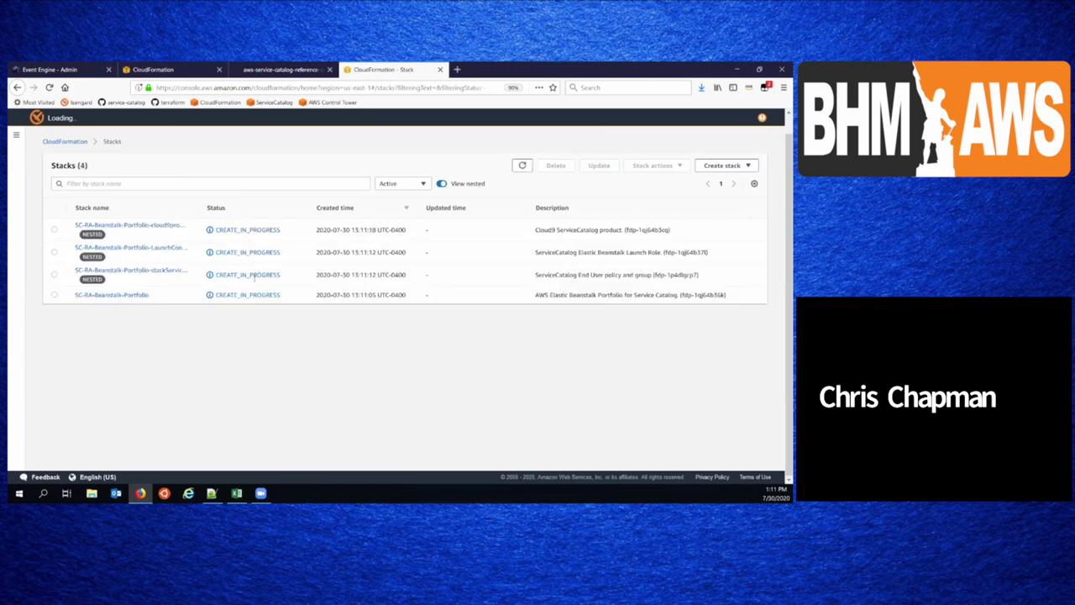
left_click(281, 69)
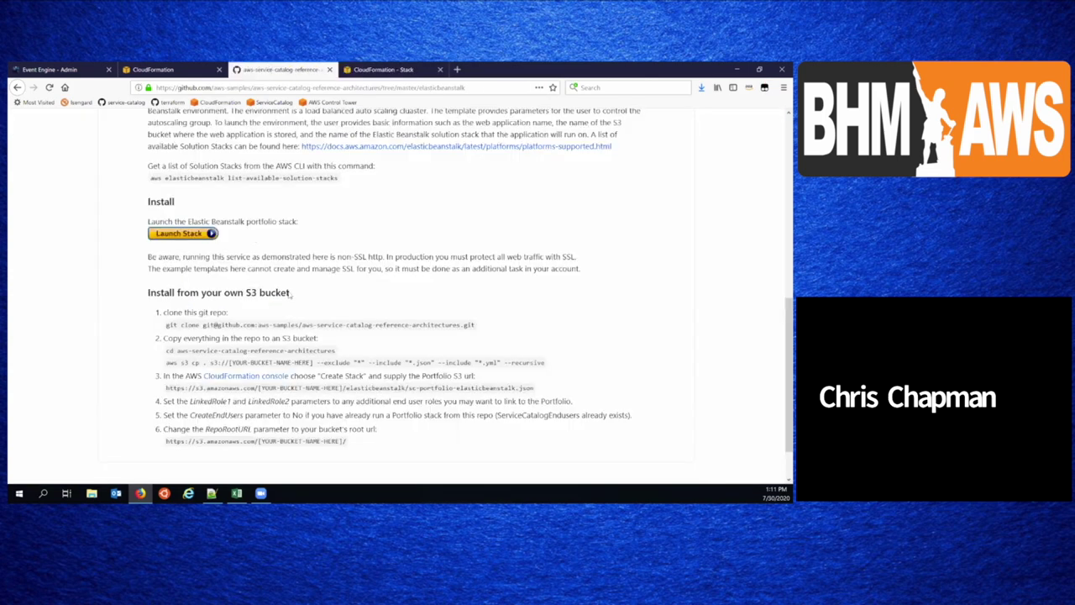
scroll(289, 294, "up", 10)
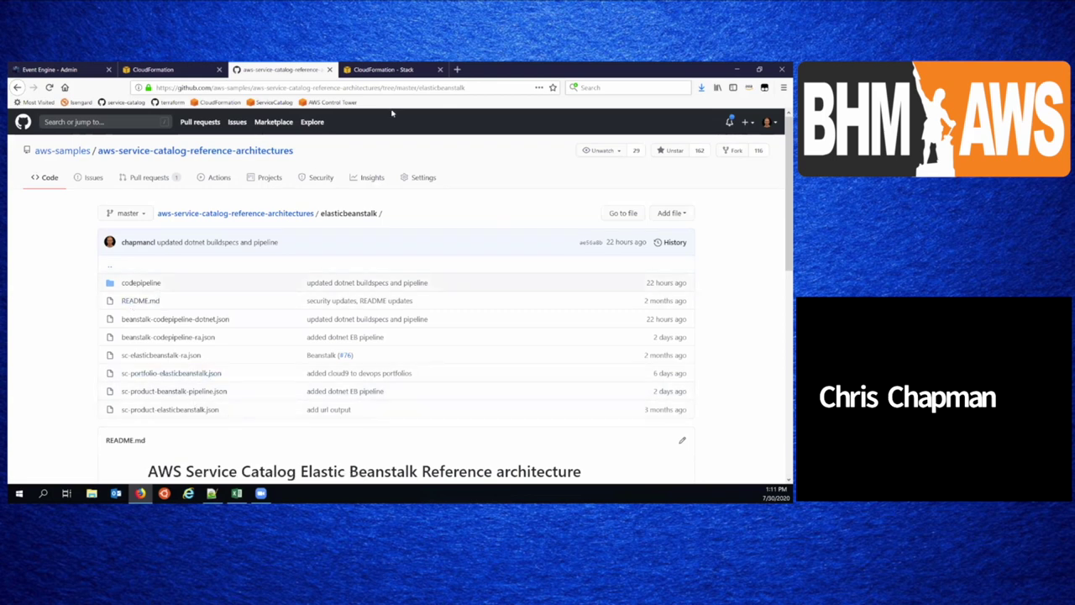
left_click(393, 69)
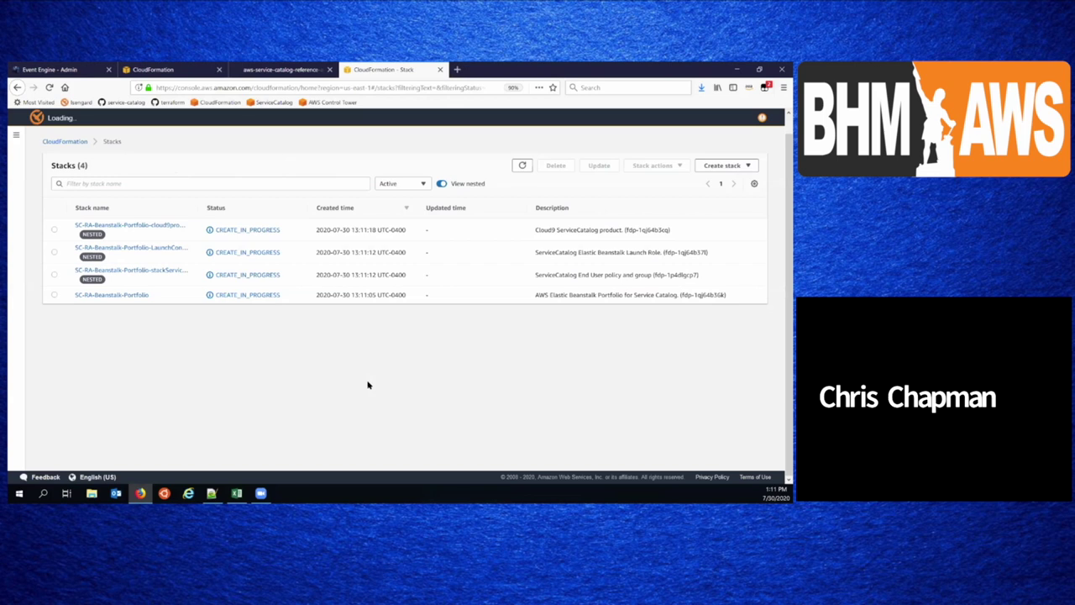
left_click(521, 165)
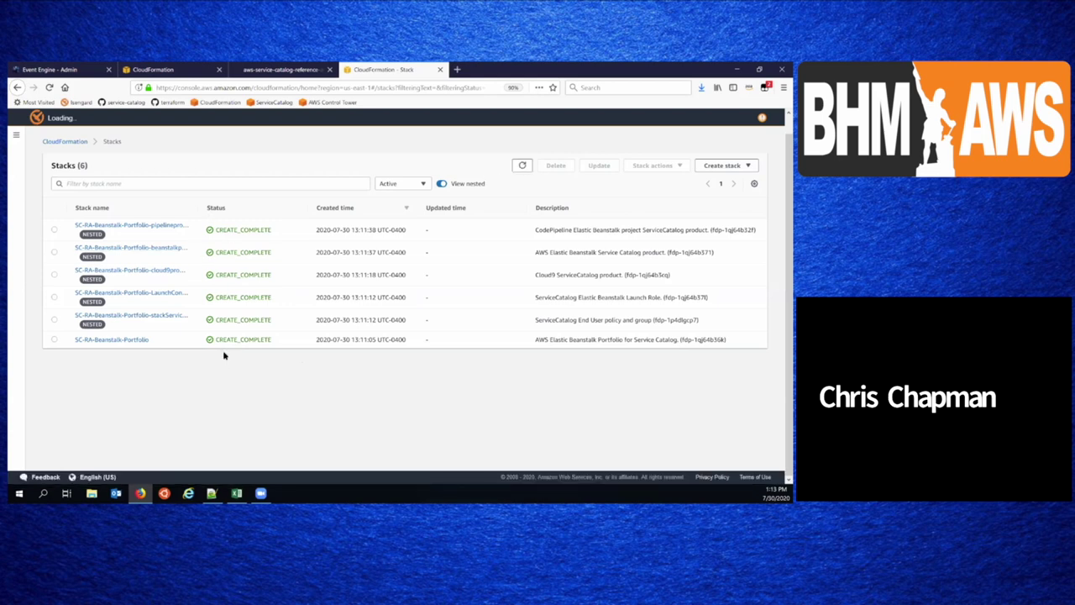
left_click_drag(198, 209, 228, 211)
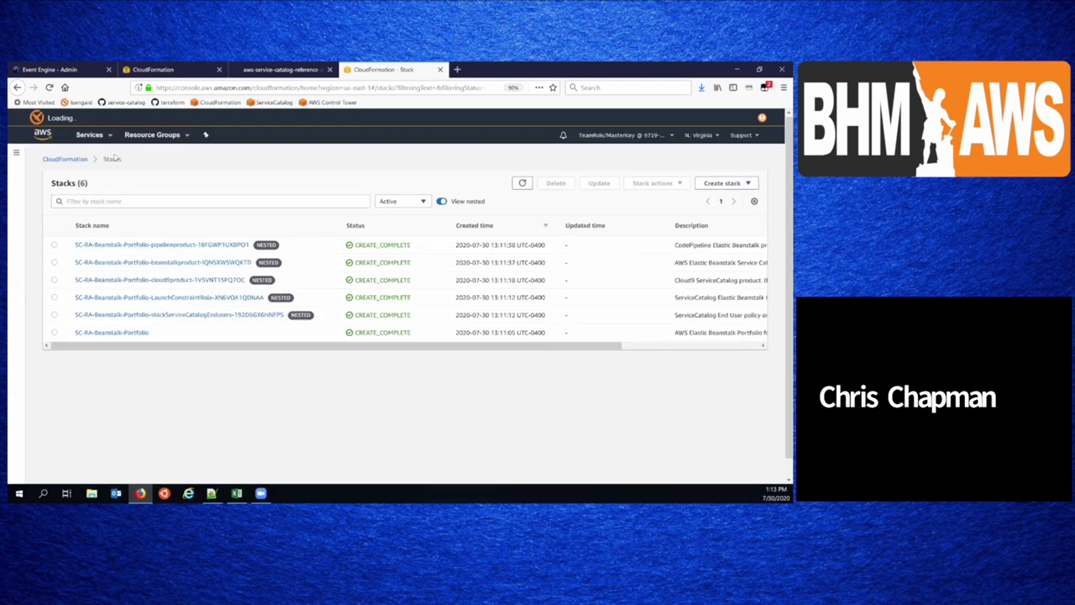
- Find and open Service Catalog, go to the end-user products list and refresh it
left_click(96, 137)
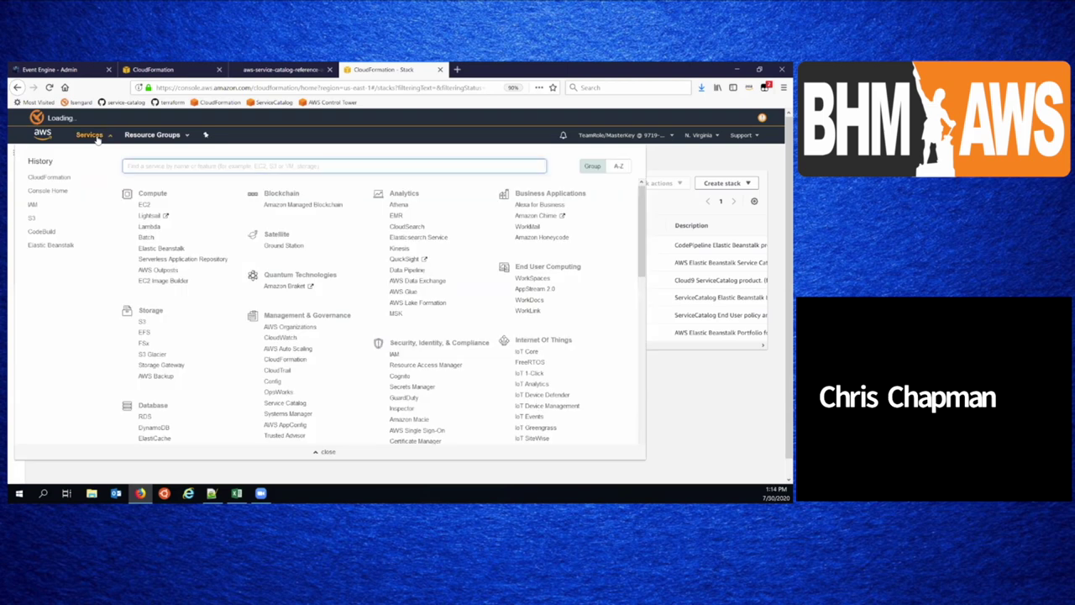
type("catal")
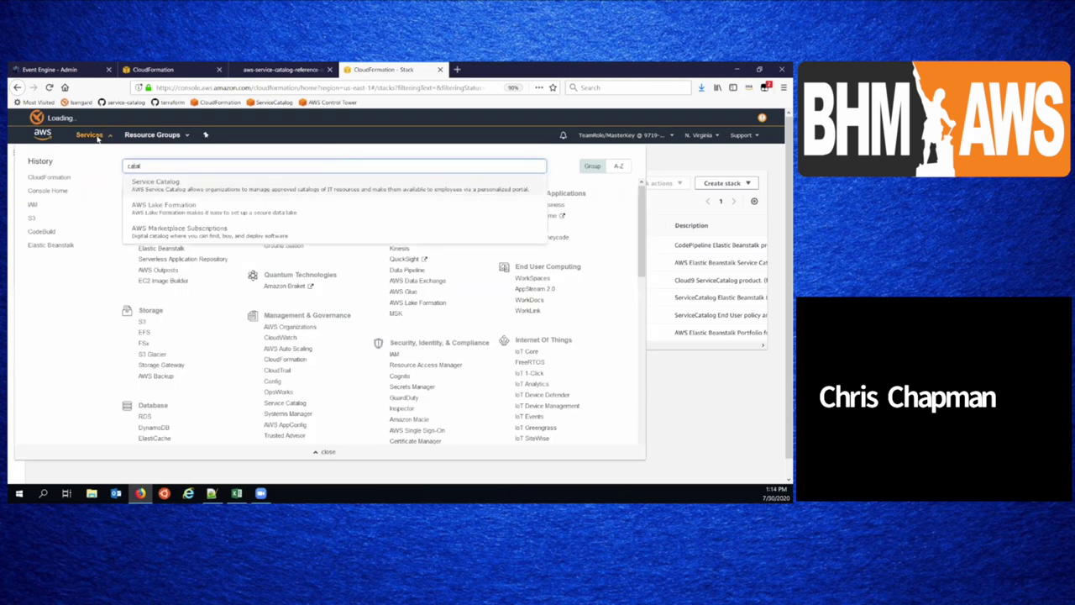
left_click(165, 189)
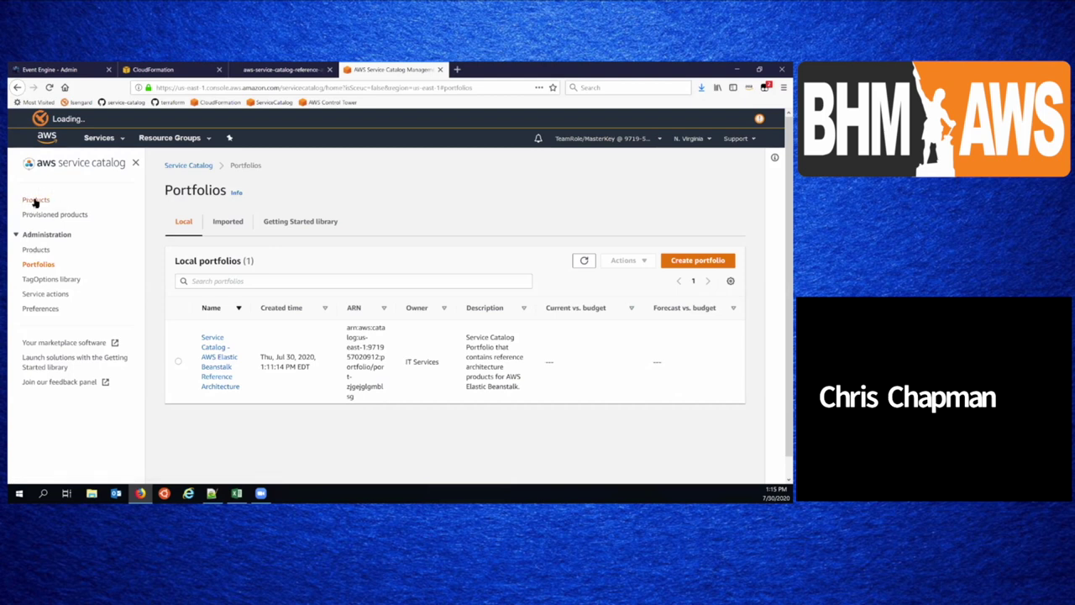
left_click(35, 200)
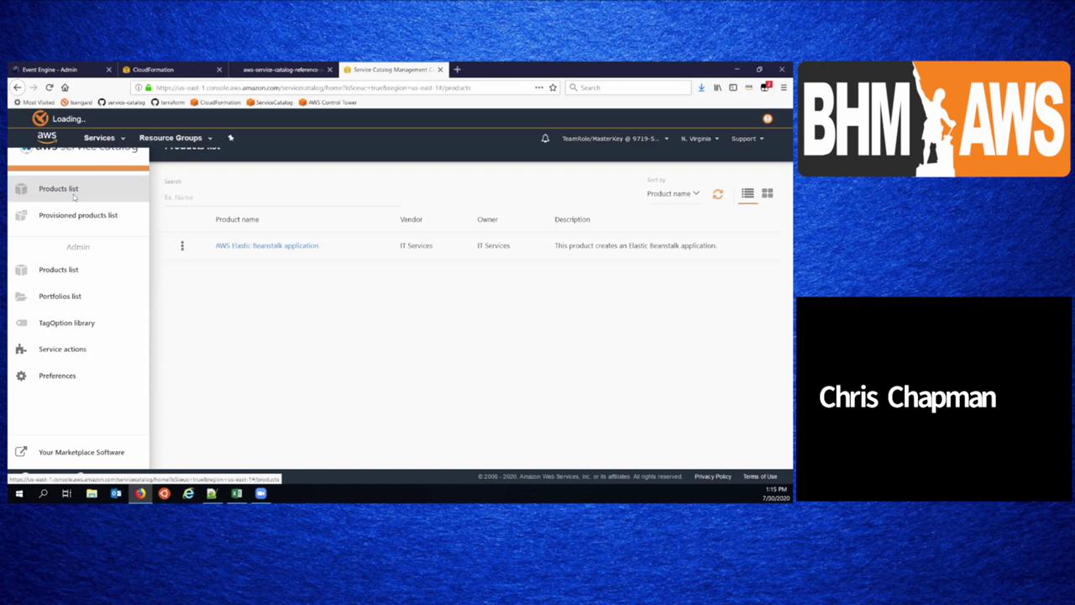
left_click(717, 193)
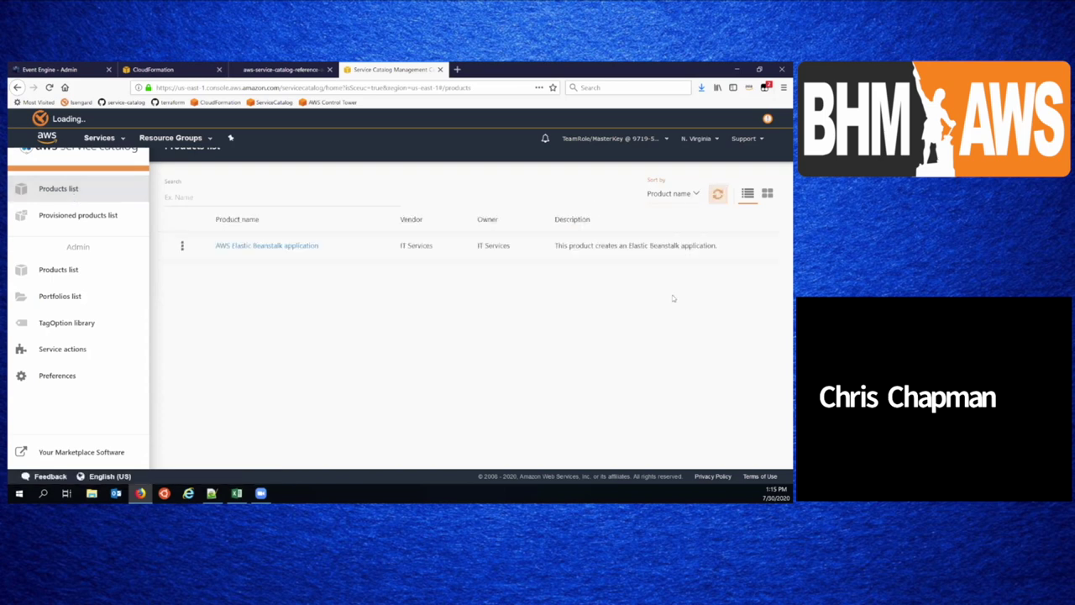
- Review the portfolio's stacks in CloudFormation, return to Service Catalog and refresh the products list again
left_click(202, 72)
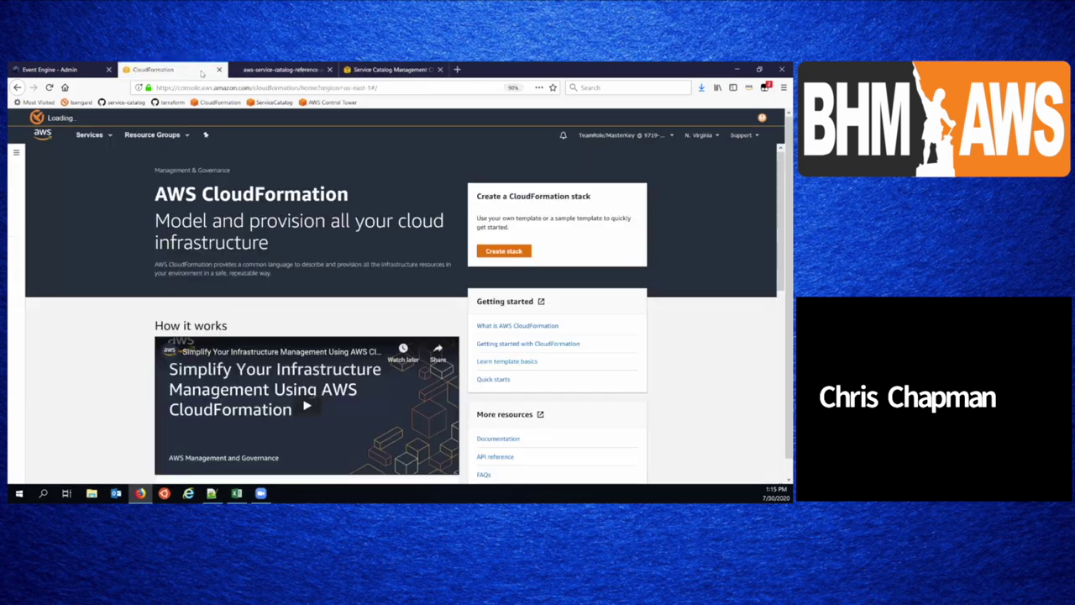
left_click(90, 135)
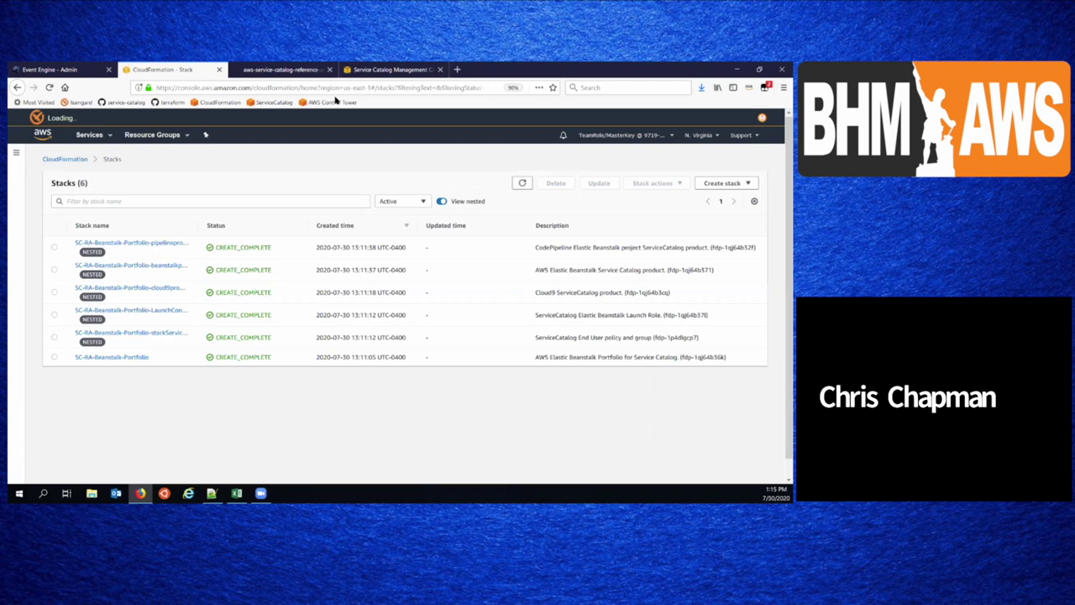
left_click(281, 69)
left_click(391, 68)
left_click(718, 194)
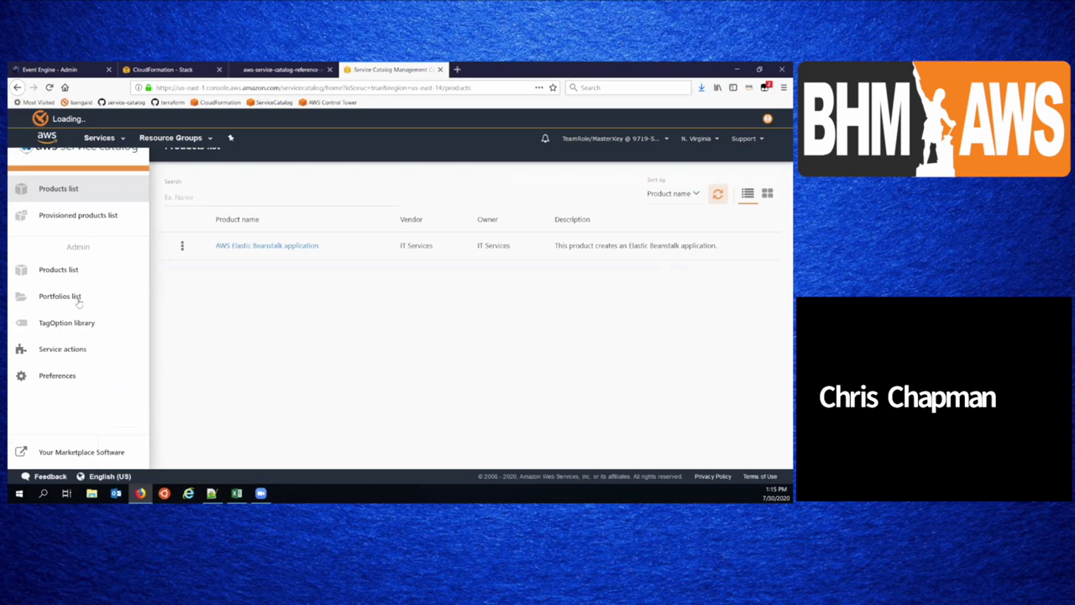
- Review the admin product list and the AWS Elastic Beanstalk Reference Architecture portfolio, and return to the end-user products list to refresh it
left_click(71, 270)
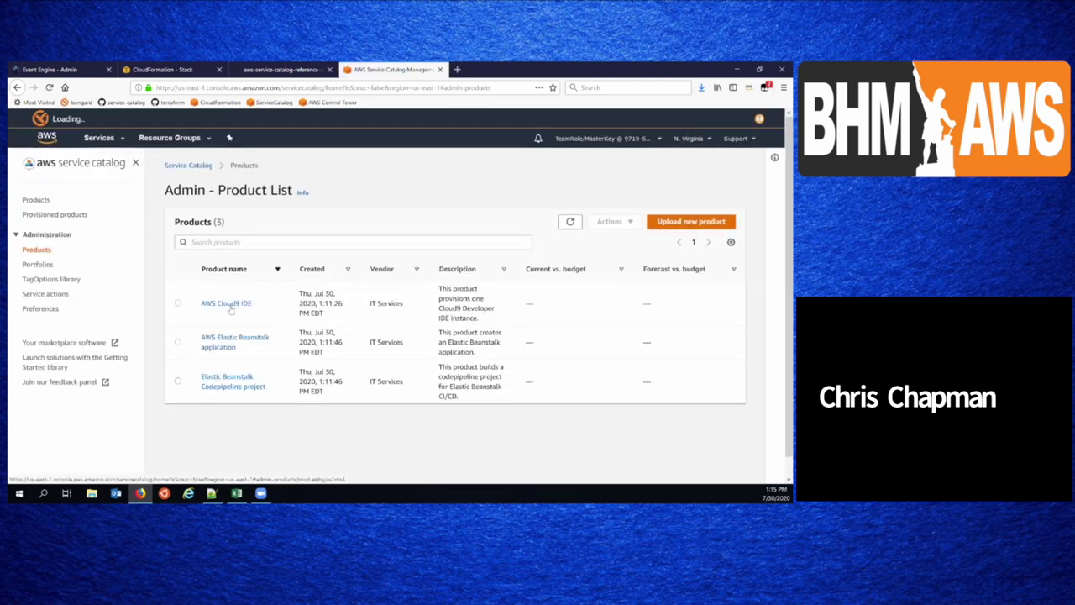
left_click(37, 264)
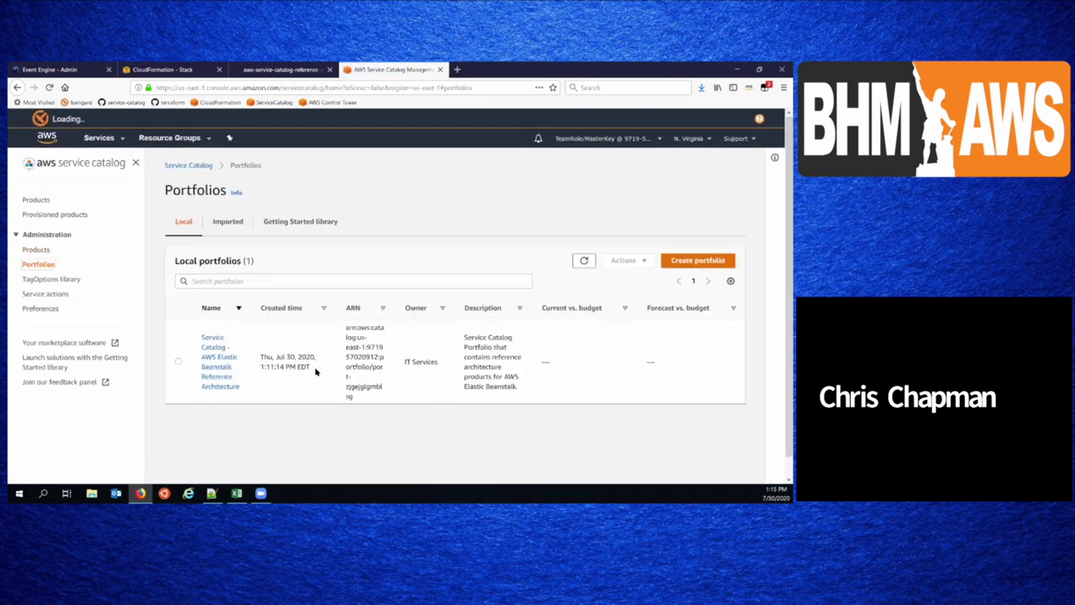
left_click(228, 371)
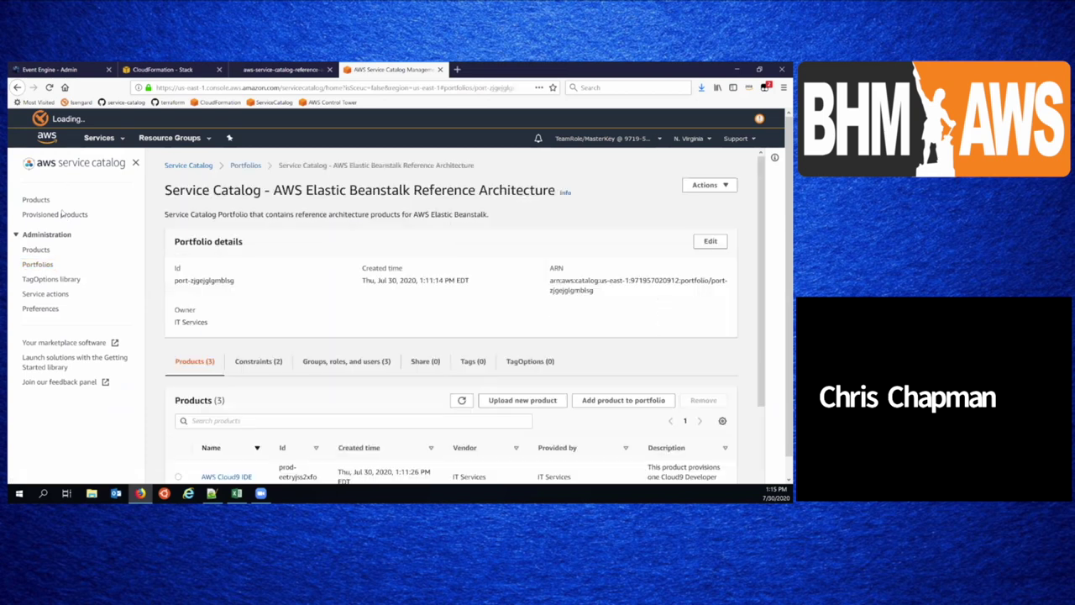
left_click(37, 200)
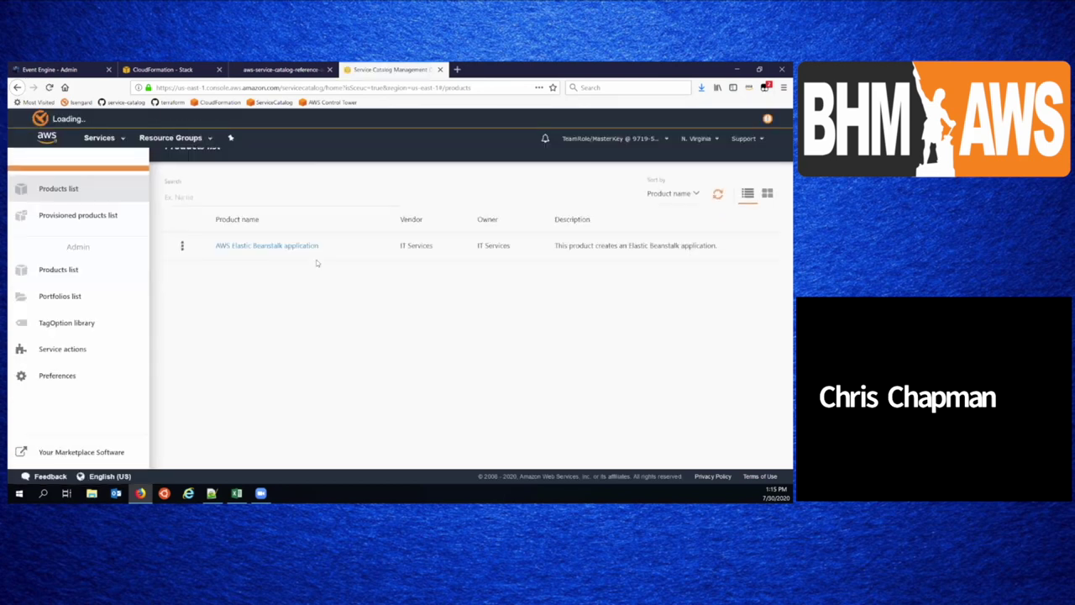
left_click(682, 193)
left_click(682, 194)
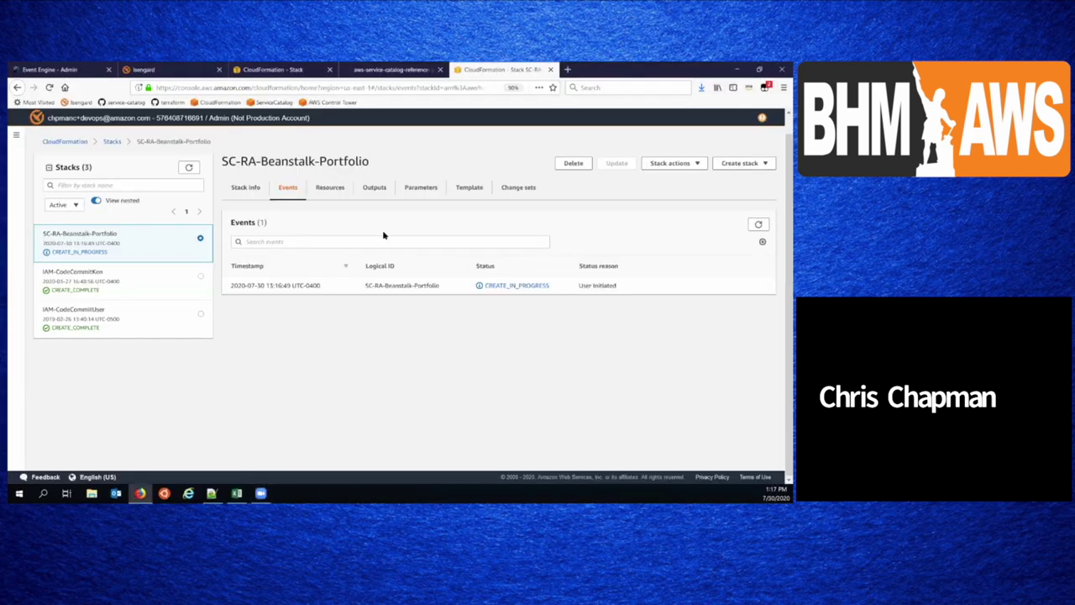
- Refresh the stacks beside SC-RA-Beanstalk-Portfolio, open the full stacks list, and close the Isengard and spare CloudFormation browser pages
left_click(190, 168)
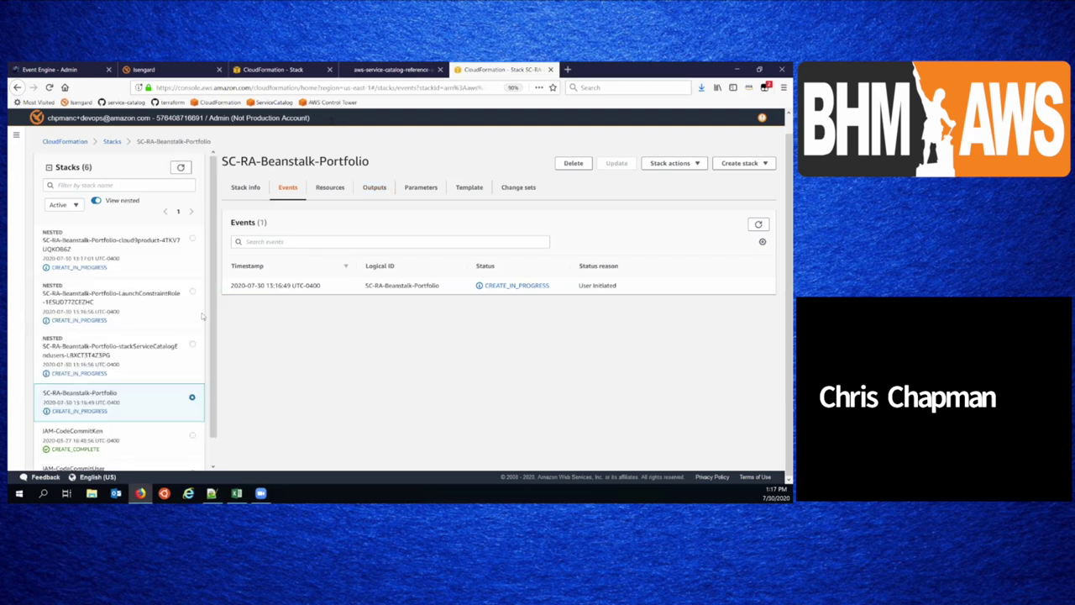
left_click(113, 142)
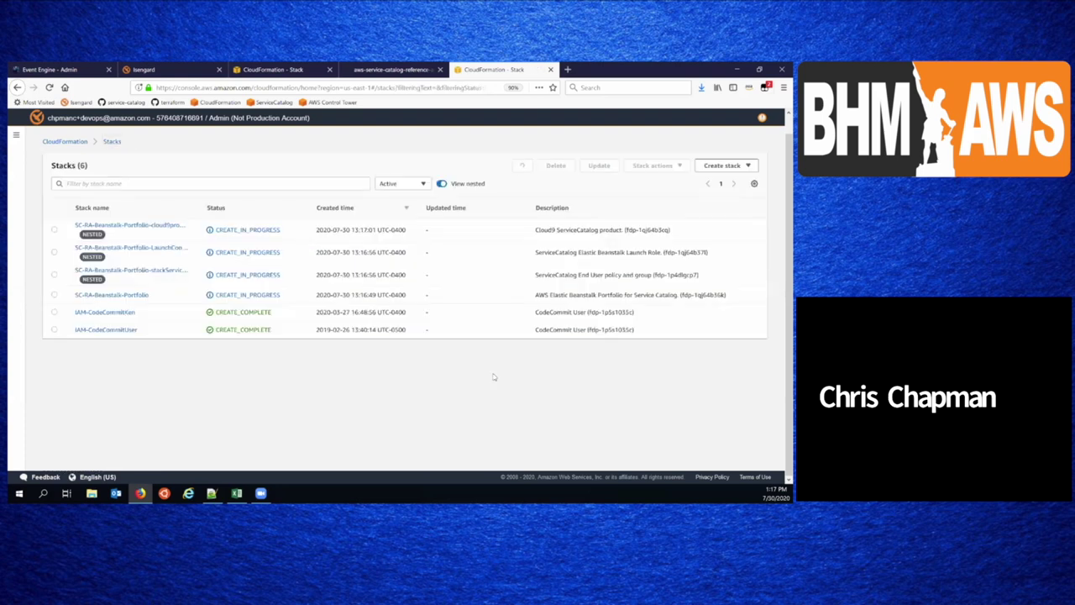
left_click(523, 166)
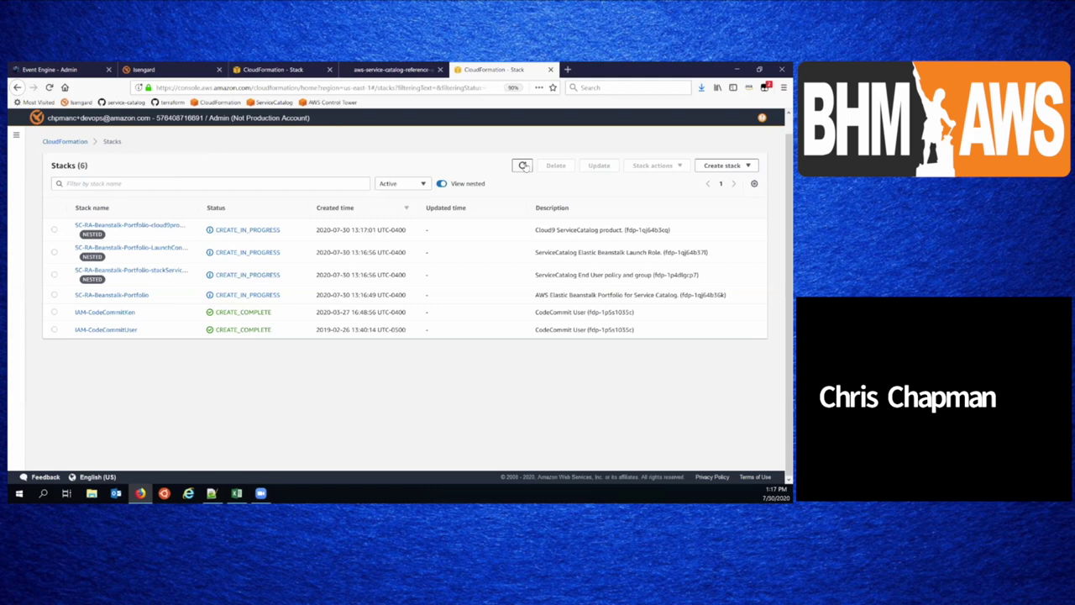
left_click(329, 70)
left_click(219, 70)
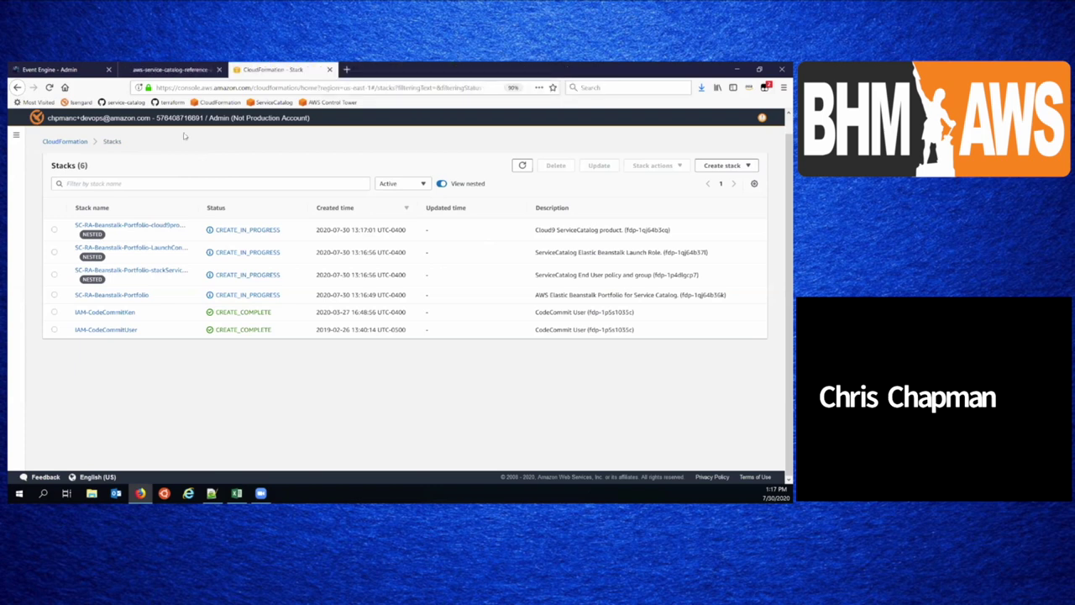
- Widen the stack name column and keep refreshing the stacks list to follow the nested stacks' creation
left_click(521, 165)
left_click_drag(198, 207, 293, 208)
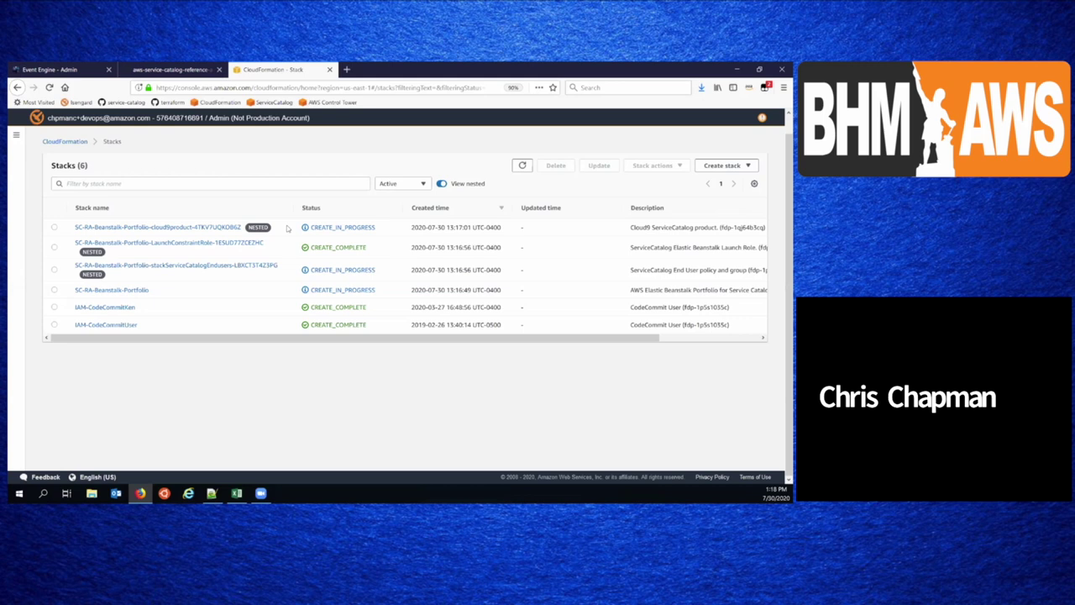
left_click(523, 166)
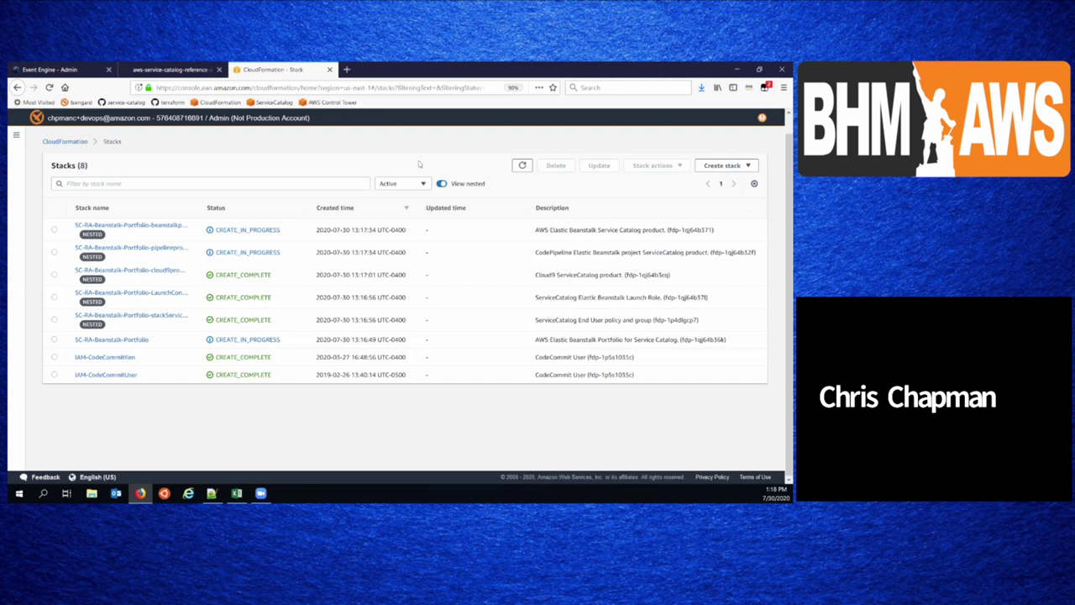
left_click(522, 166)
scroll(196, 262, "up", 2)
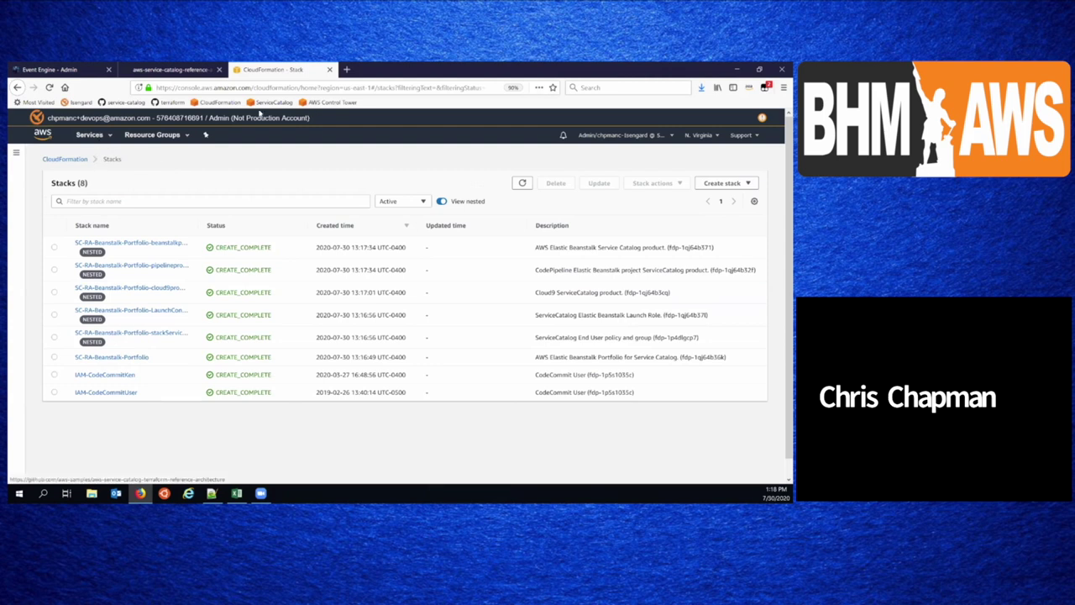
- Open Service Catalog, go to the end-user products list, refresh it and sort it by description
left_click(274, 101)
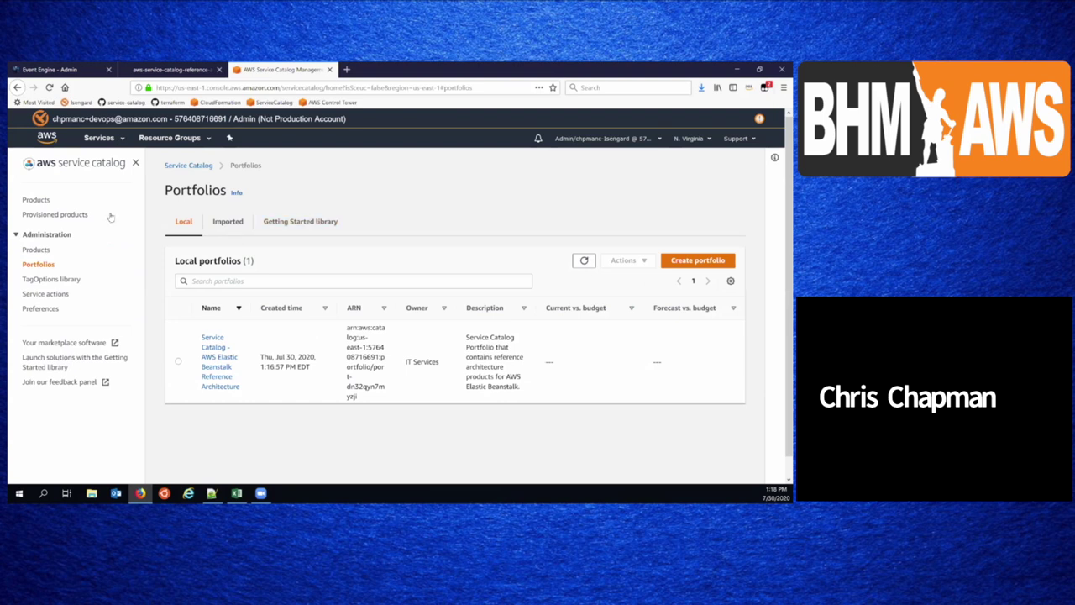
left_click(36, 200)
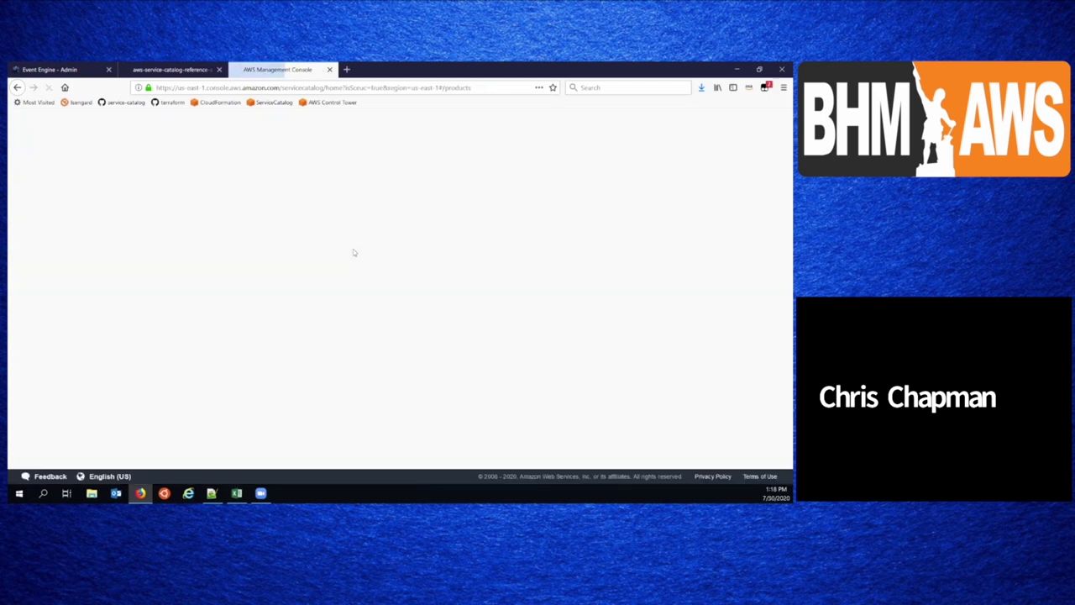
left_click(717, 194)
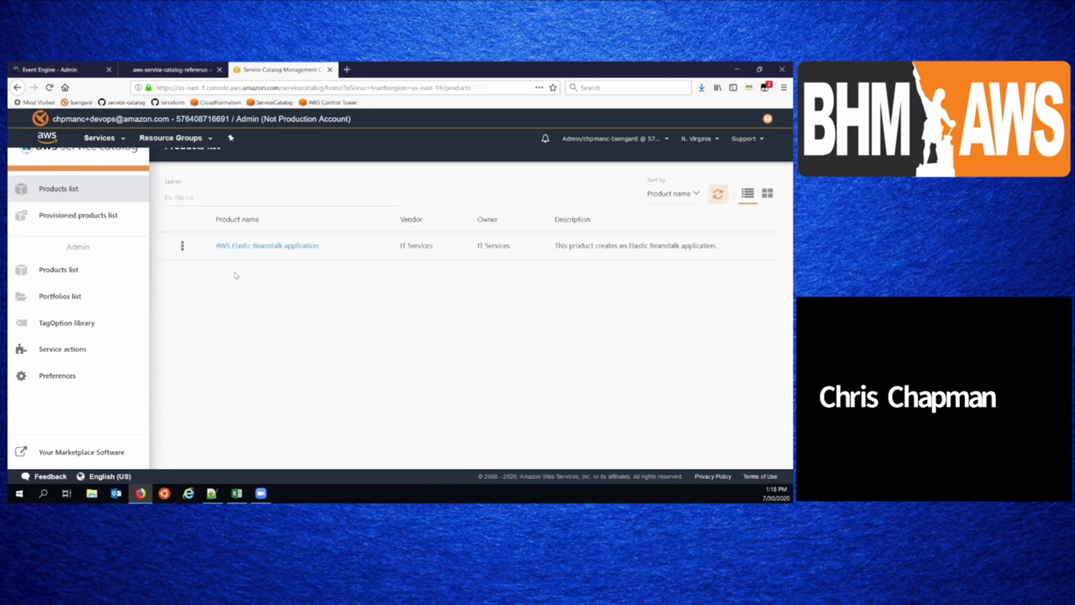
left_click(665, 195)
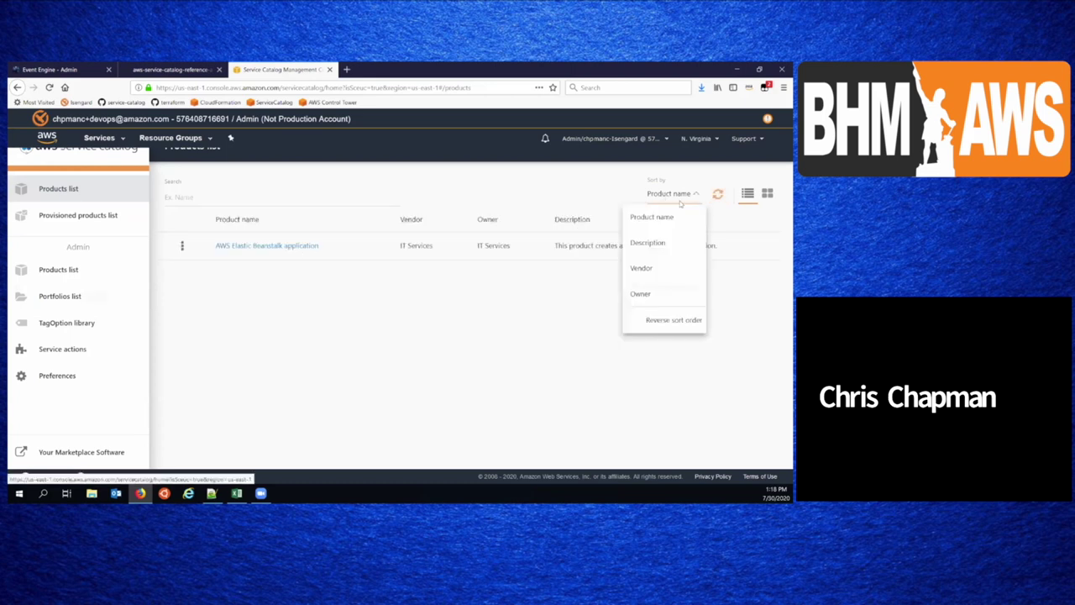
left_click(677, 243)
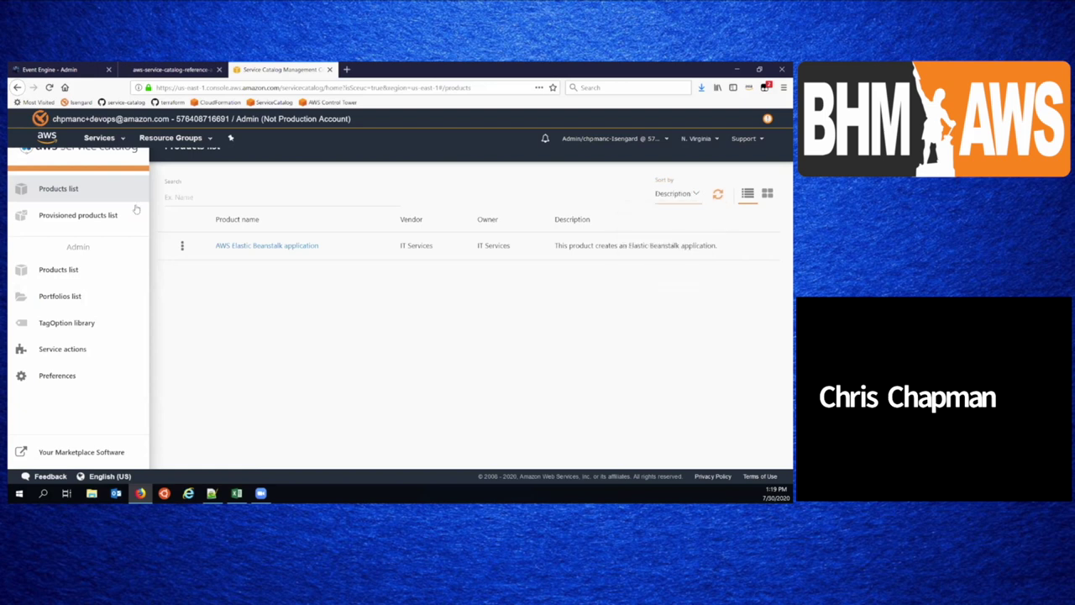
- Check the provisioned products list and examine the products in the AWS Elastic Beanstalk Reference Architecture portfolio
left_click(92, 220)
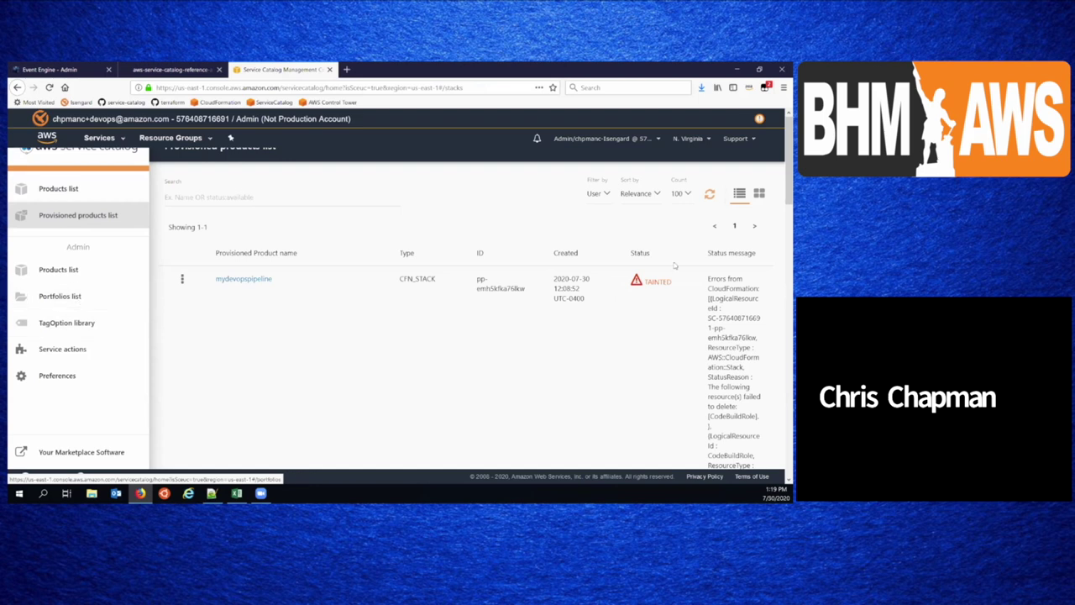
left_click(70, 301)
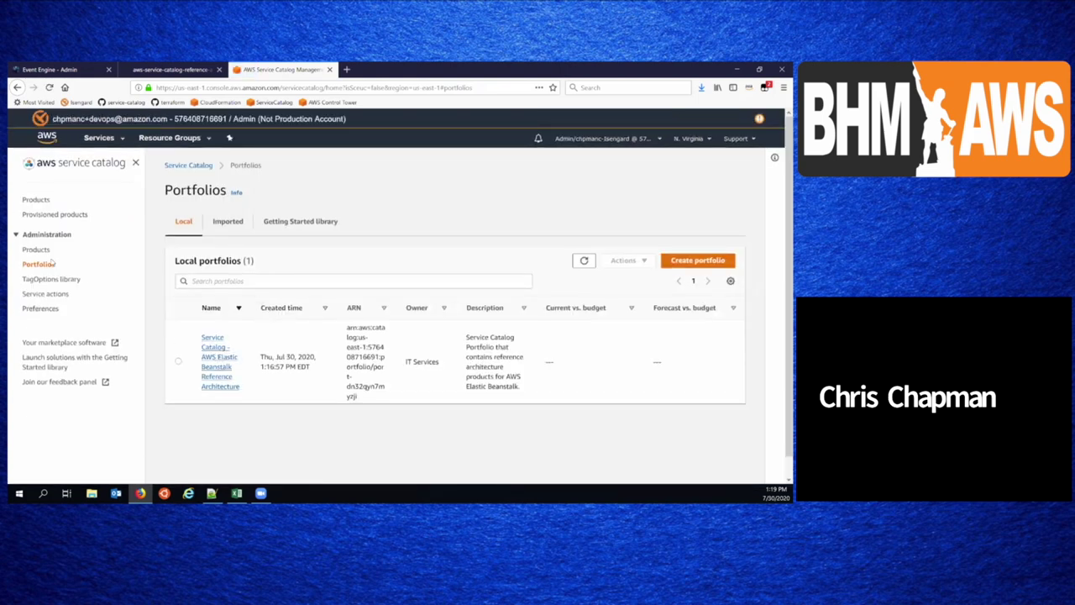
left_click(220, 361)
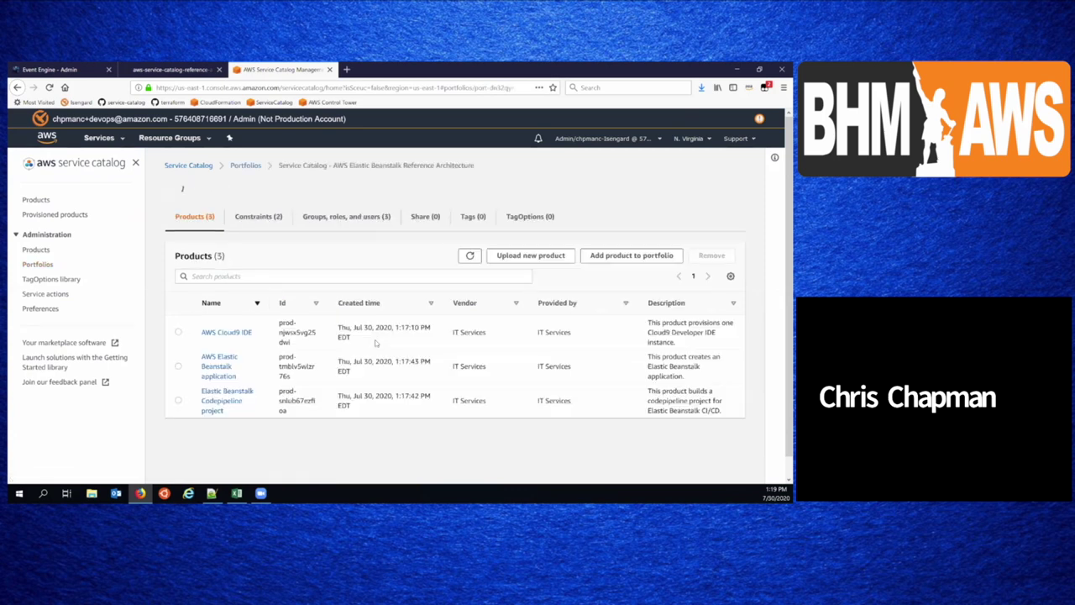
scroll(377, 343, "down", 1)
scroll(507, 342, "down", 2)
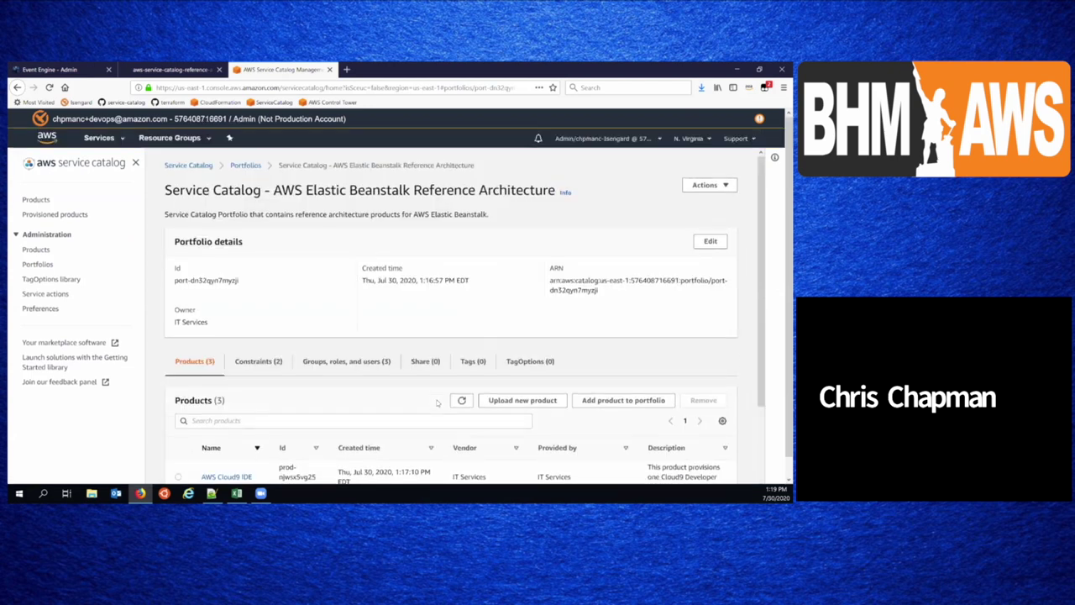
scroll(437, 403, "down", 1)
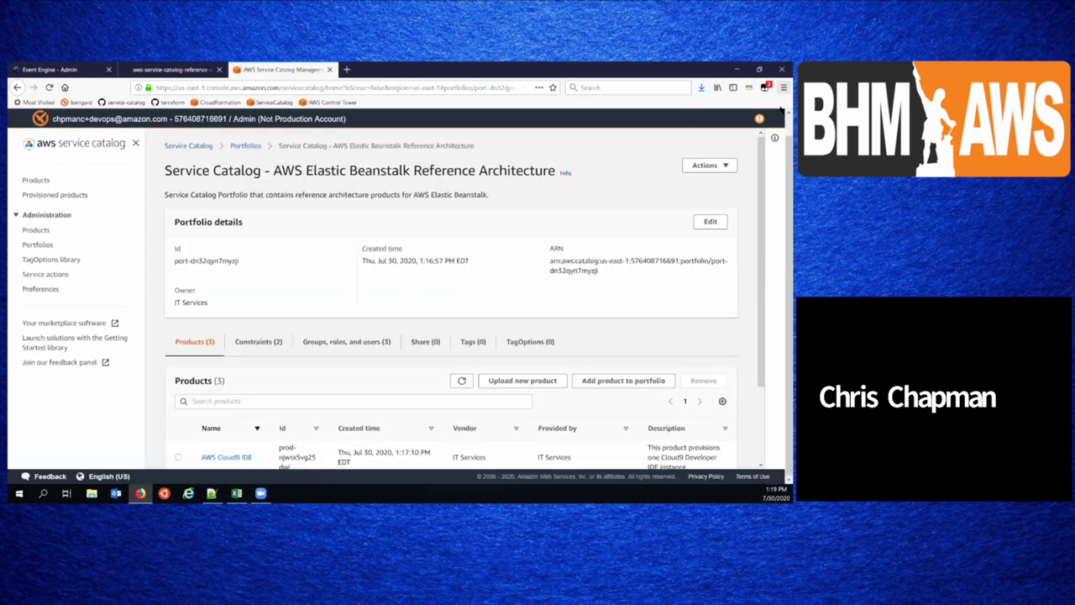
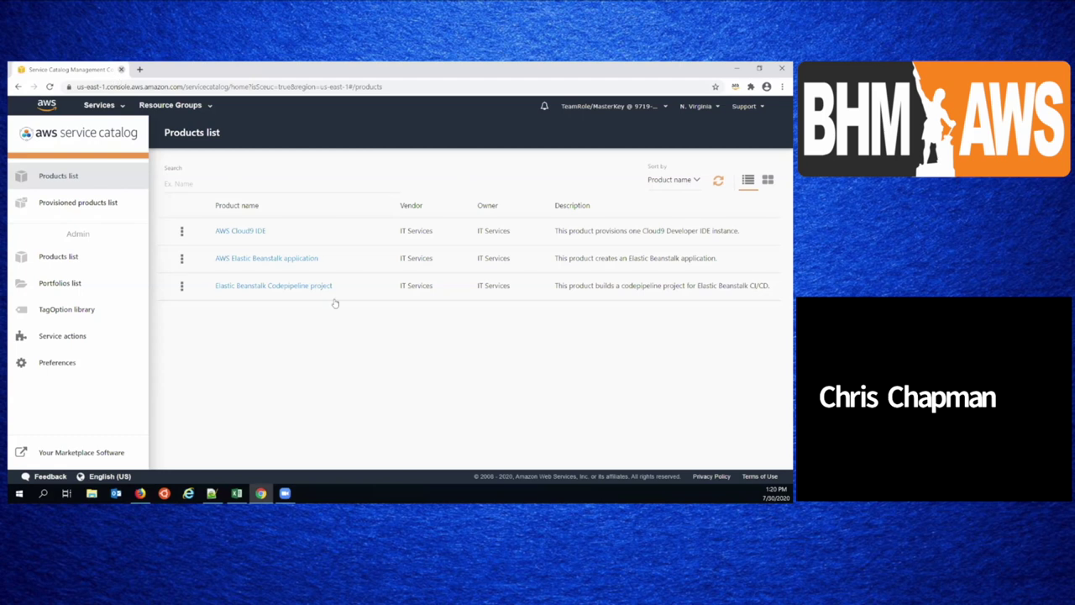
- Check the provisioned products and end-user products lists, and open CloudFormation to review the portfolio's stacks
left_click(81, 204)
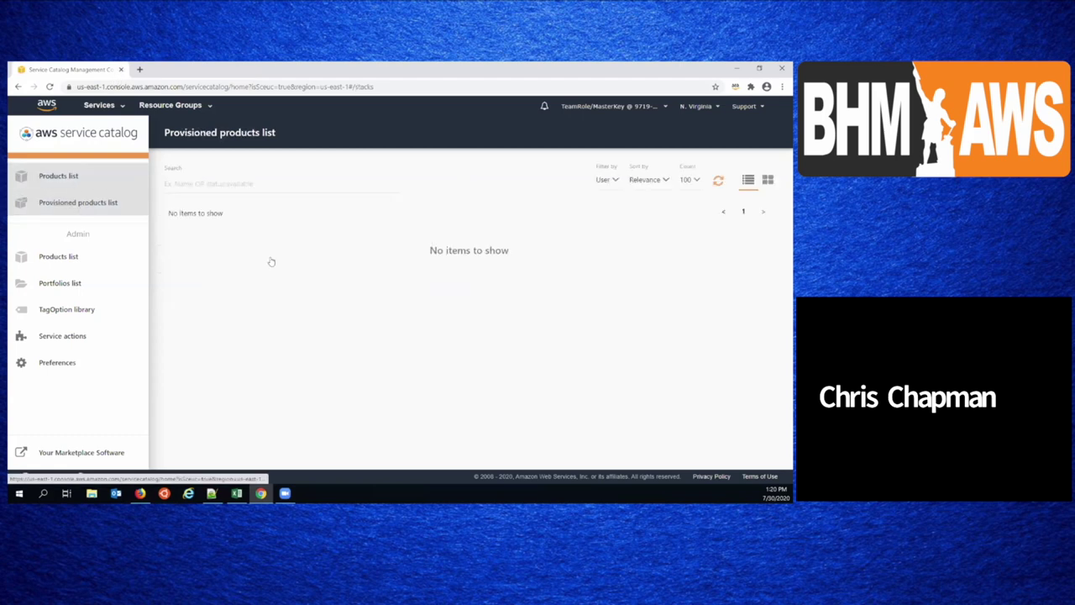
left_click(67, 178)
left_click(113, 107)
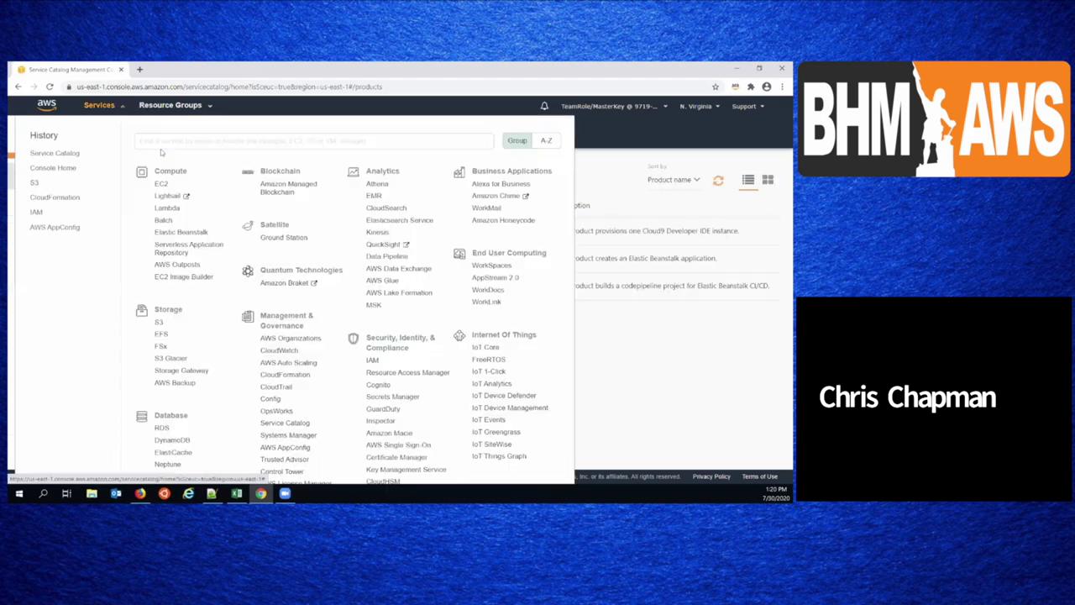
left_click(54, 197)
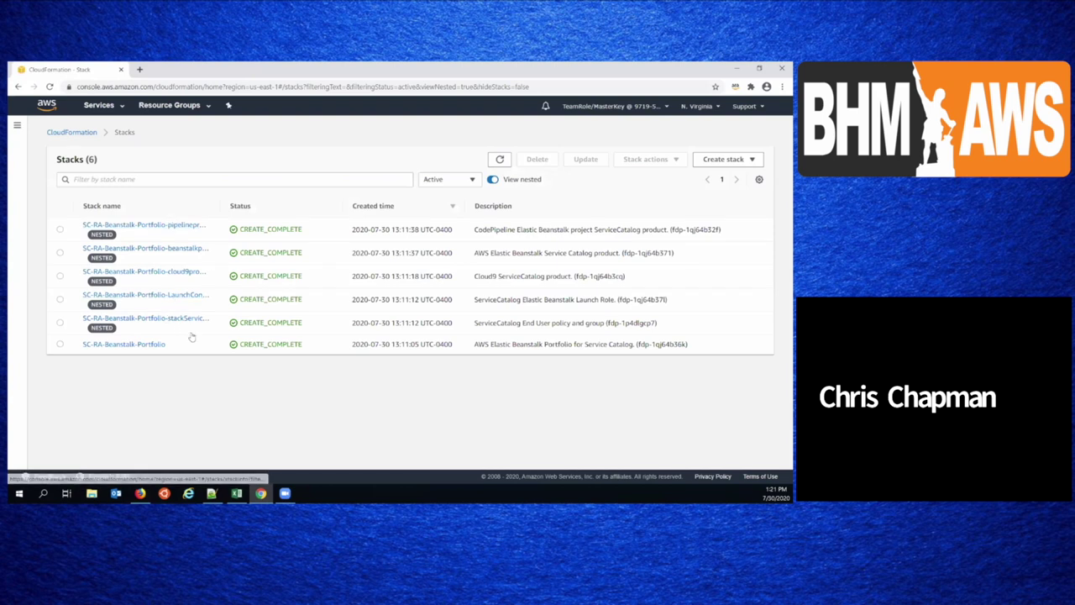
- Return to Service Catalog from CloudFormation and open the end-user products list
left_click(98, 105)
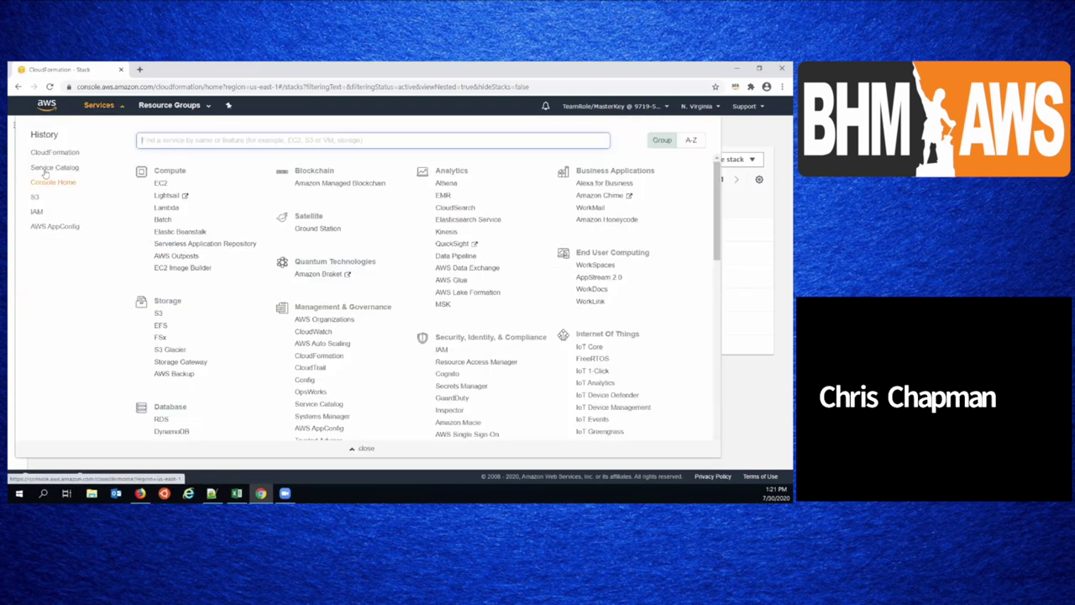
left_click(46, 168)
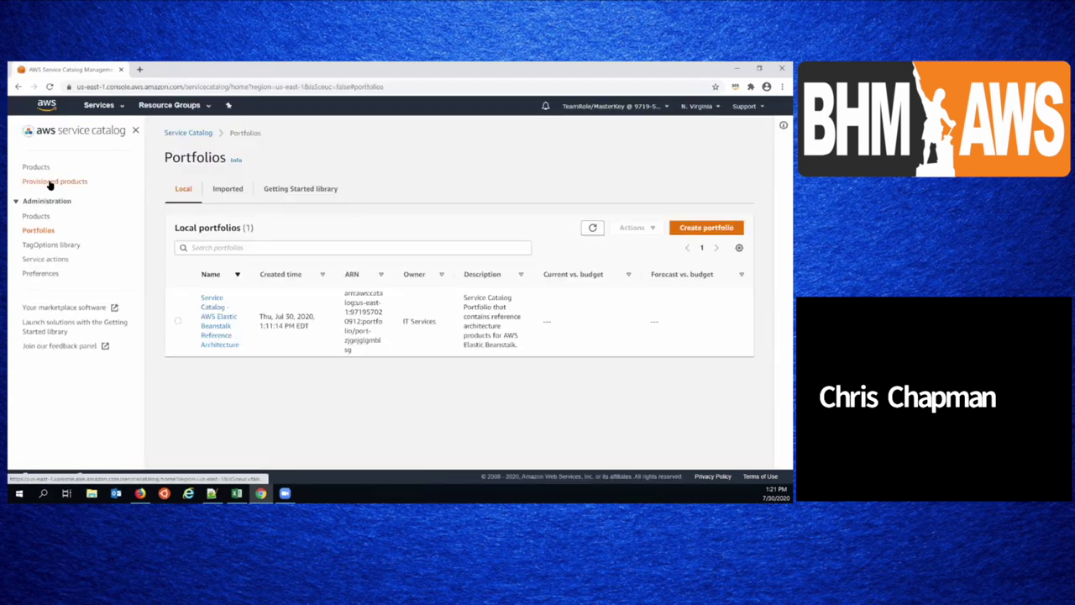
left_click(52, 182)
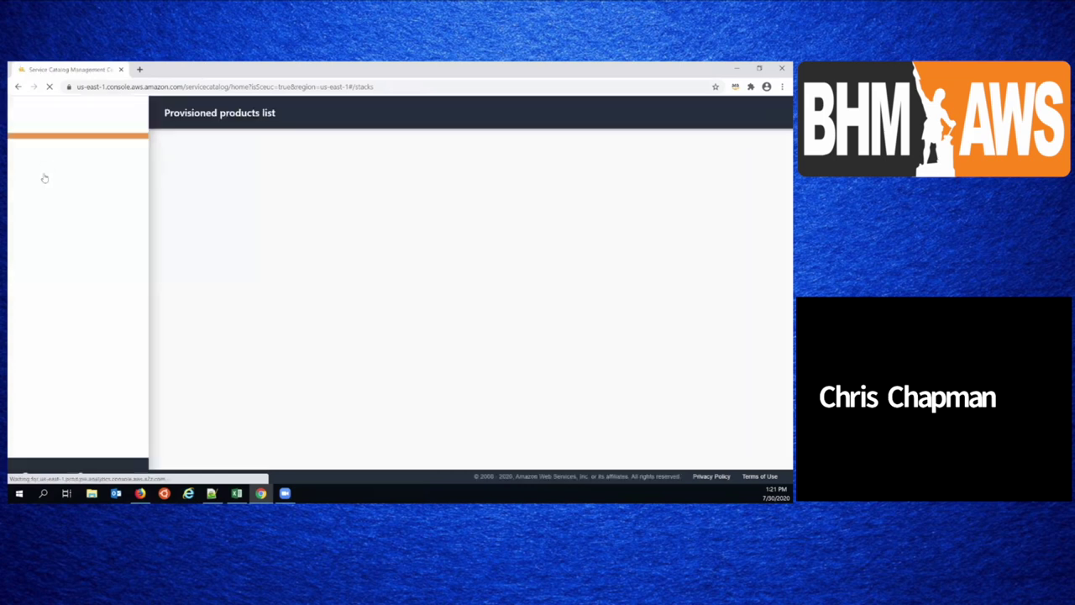
left_click(48, 178)
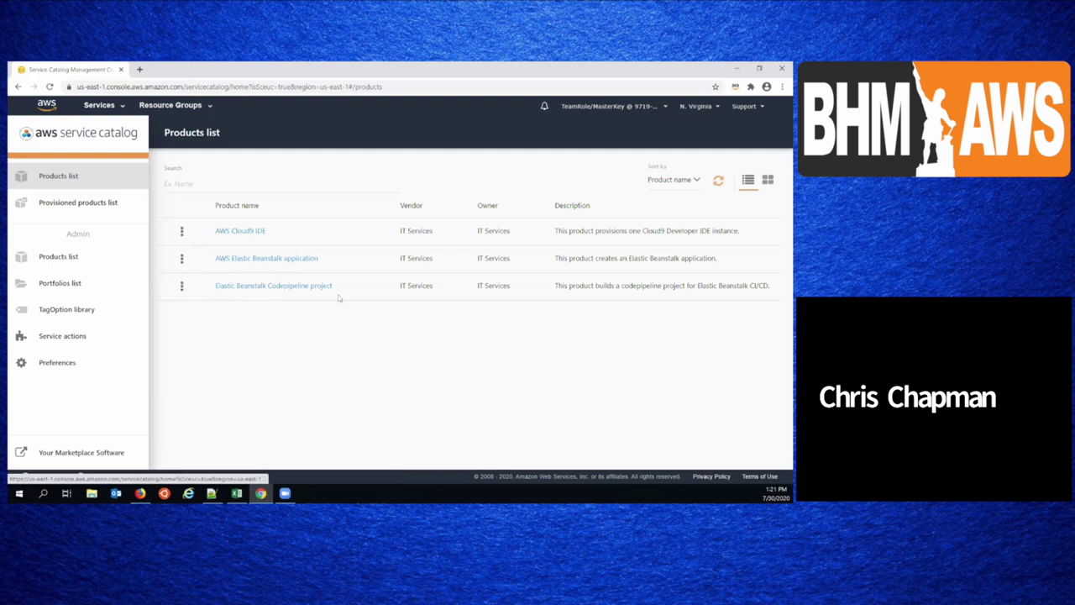
- Start launching the Elastic Beanstalk Codepipeline project product, name it mysamplepipeline, choose version Windows v1.0 and proceed to the parameters
left_click(181, 286)
left_click(220, 336)
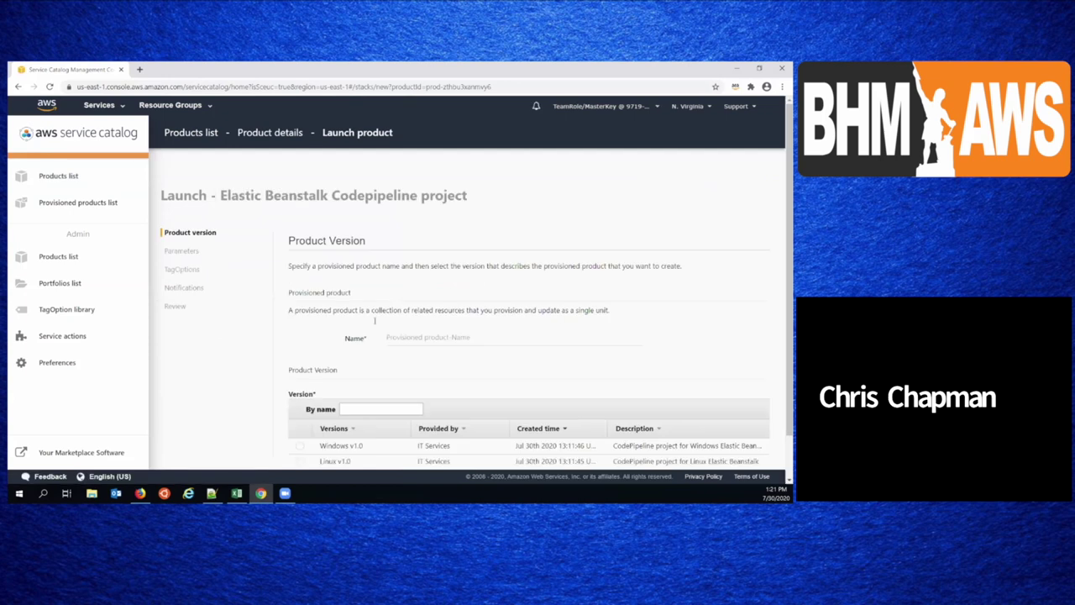
scroll(430, 341, "down", 1)
scroll(430, 341, "down", 1)
left_click(430, 289)
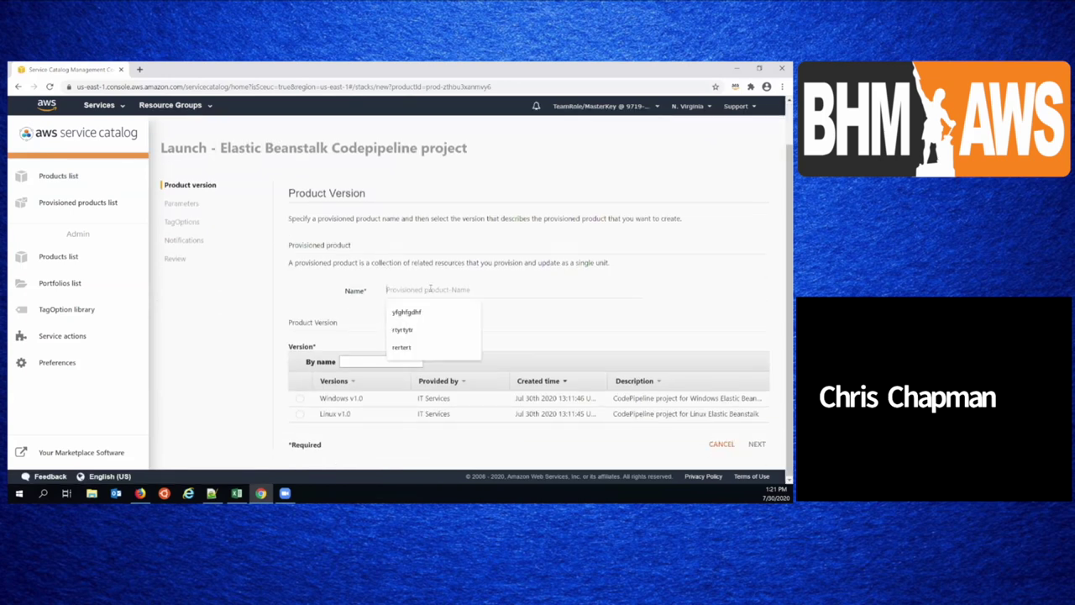
type("my")
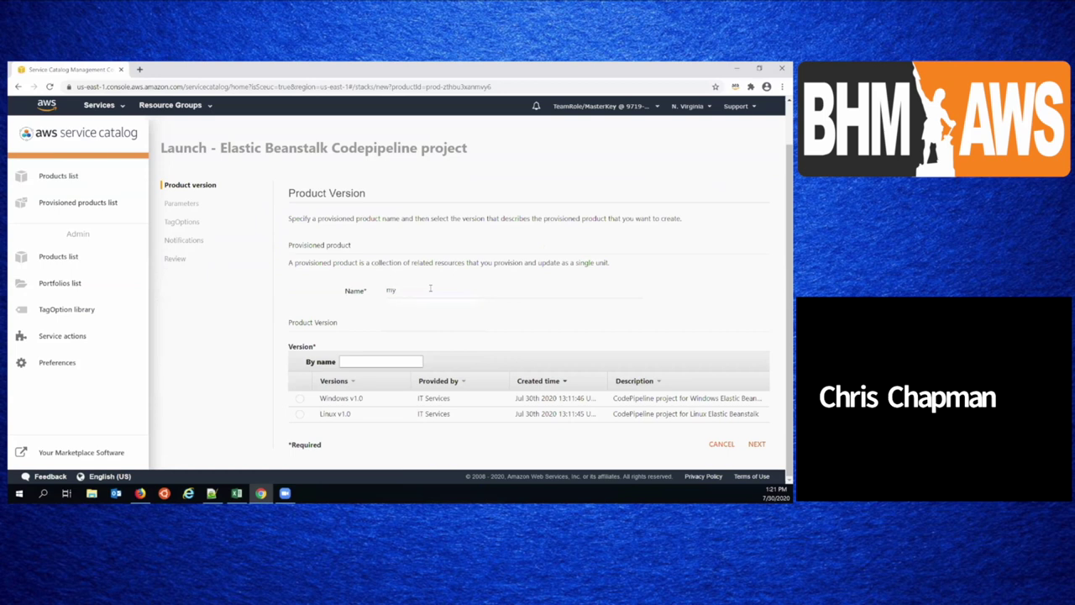
type("samplepipeline")
left_click(300, 399)
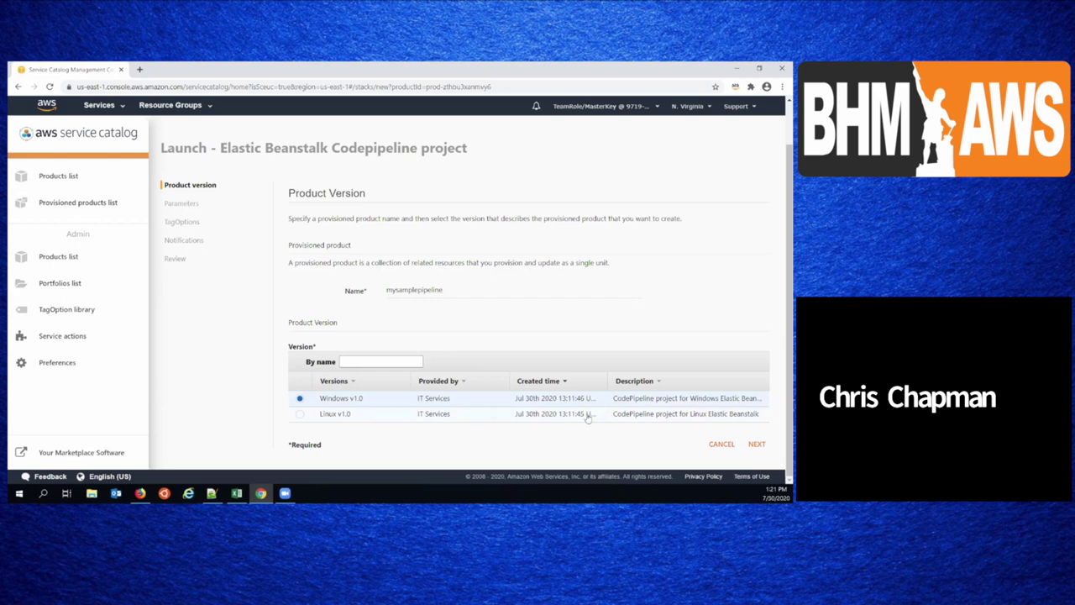
left_click(756, 443)
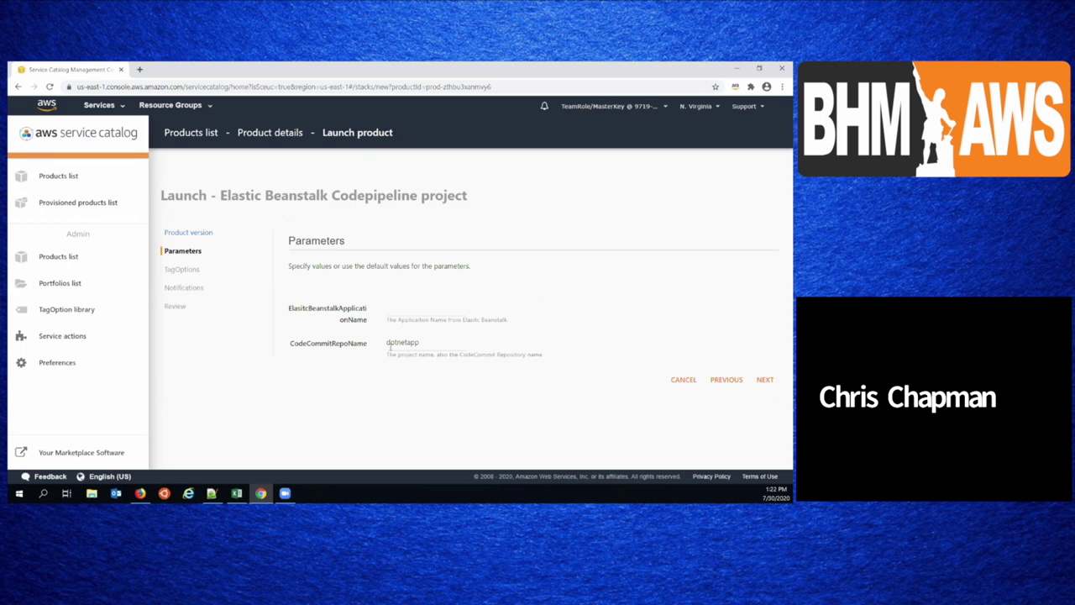
- Copy the CodeCommitRepoName value dotnetapp into the Elastic Beanstalk application name parameter and proceed to the TagOptions
double_click(396, 342)
key("ctrl+c")
left_click(423, 308)
key("ctrl+v")
left_click(765, 380)
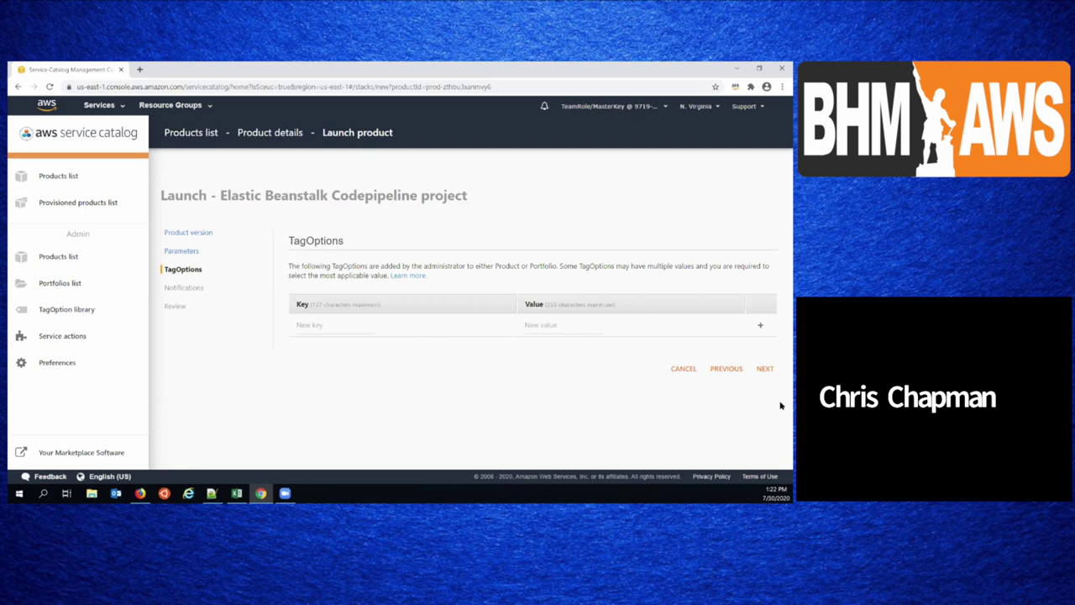
- Launch mysamplepipeline without adding tags or enabling SNS notifications
left_click(767, 369)
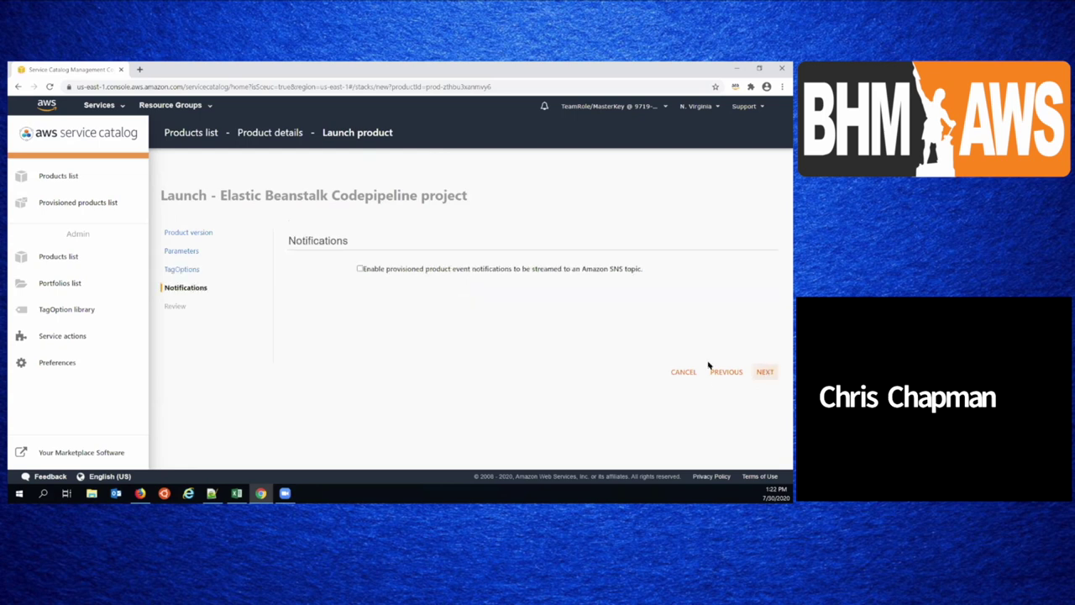
left_click(765, 372)
scroll(649, 354, "down", 3)
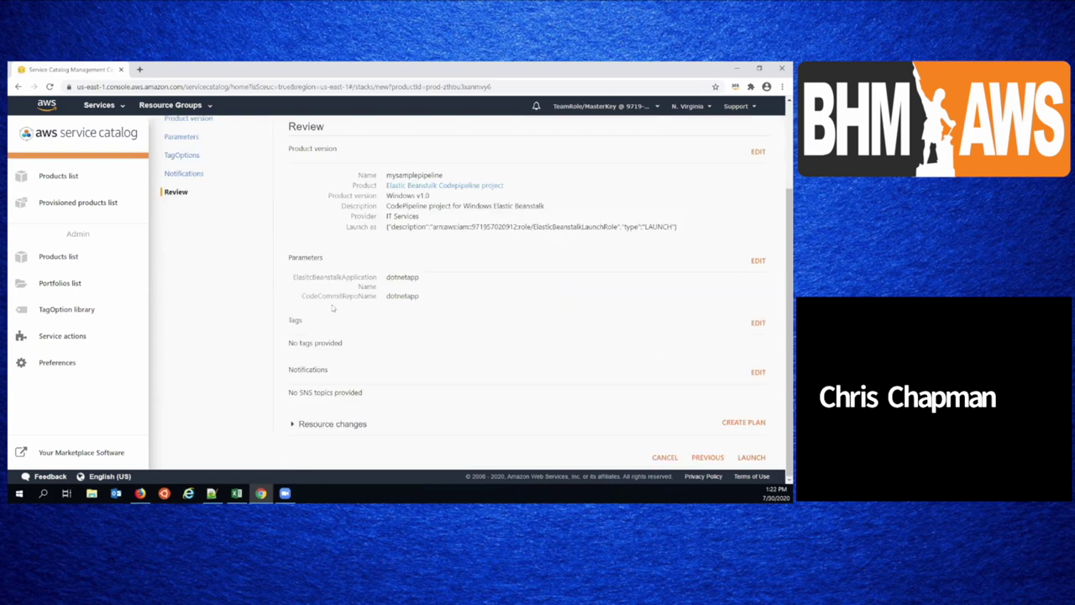
left_click(749, 457)
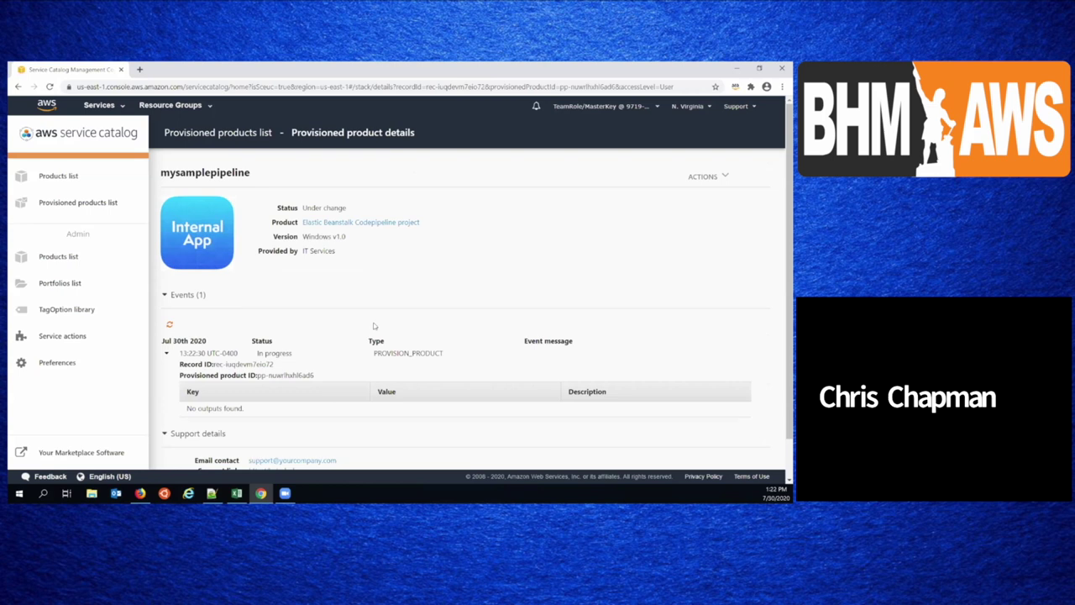
- Check mysamplepipeline's status in the provisioned products list, viewing the end-user products list in between
left_click(70, 206)
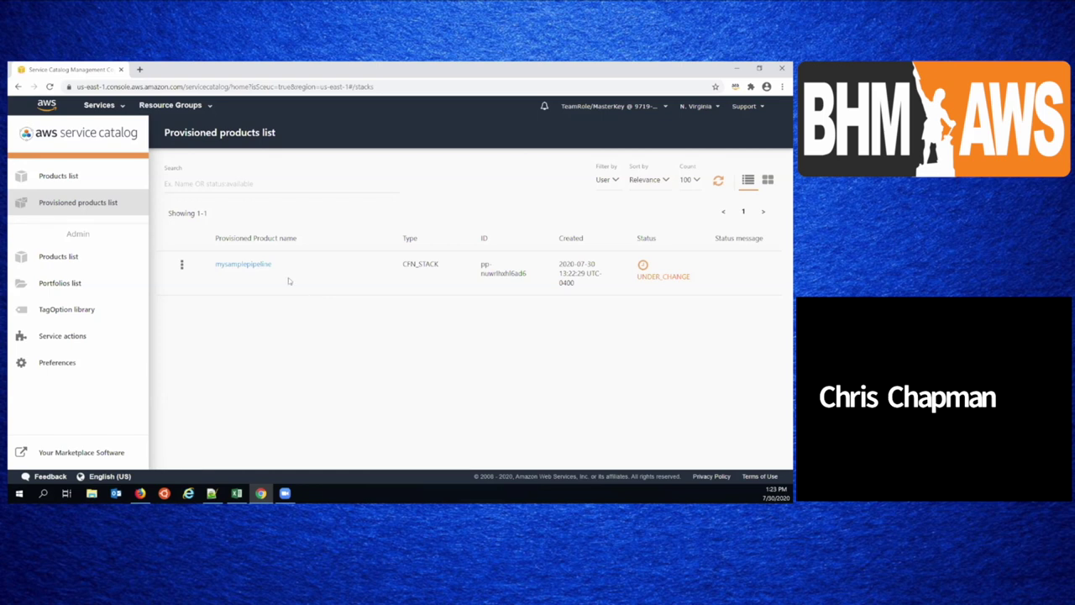
left_click(105, 178)
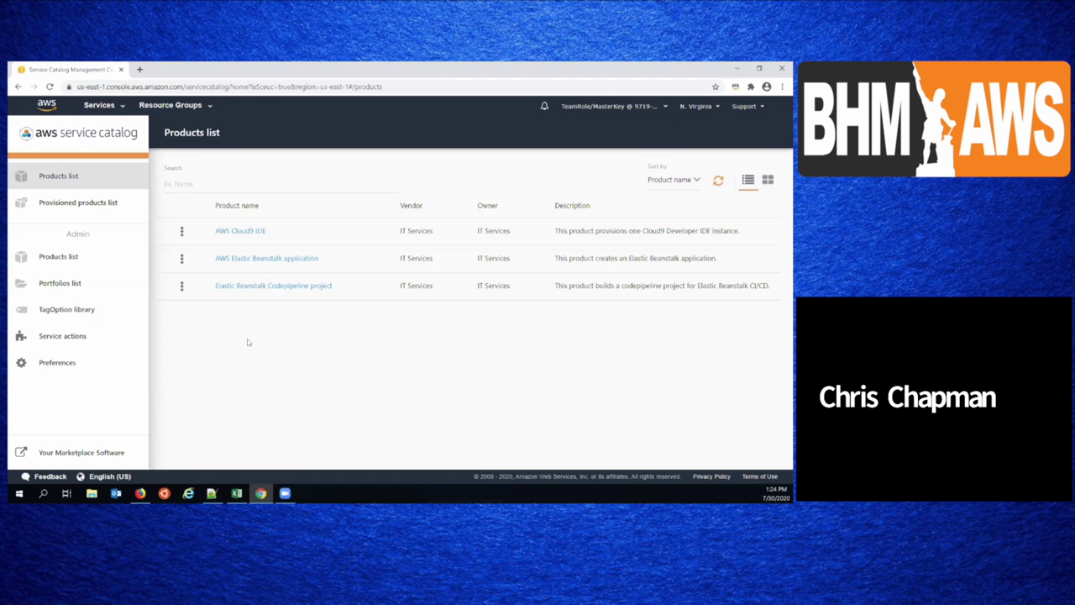
left_click(112, 210)
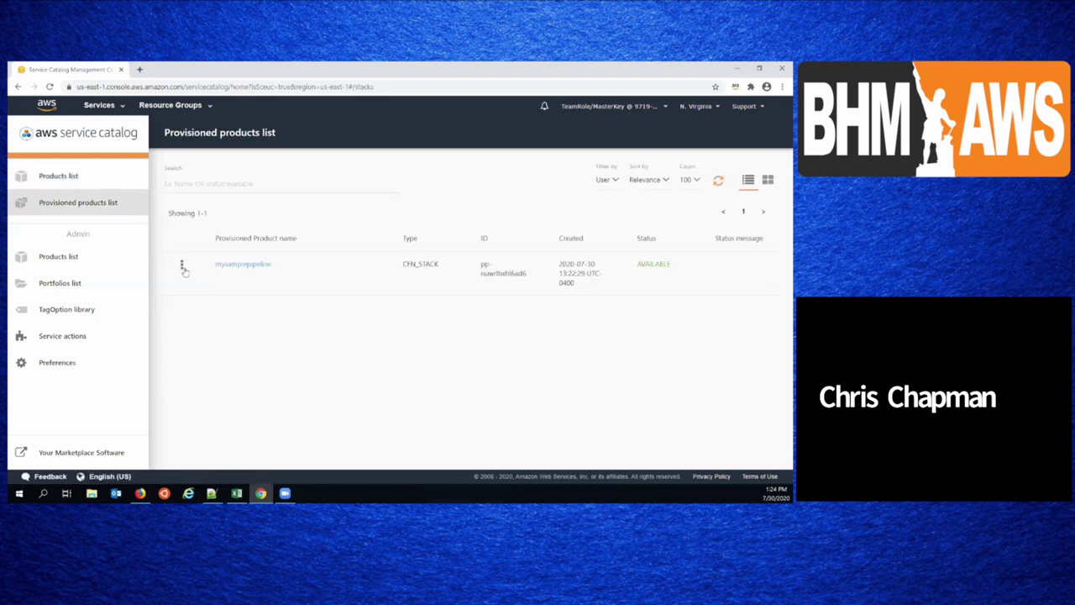
- Open mysamplepipeline's details and copy the CloneUrlHttp value from its outputs
left_click(230, 267)
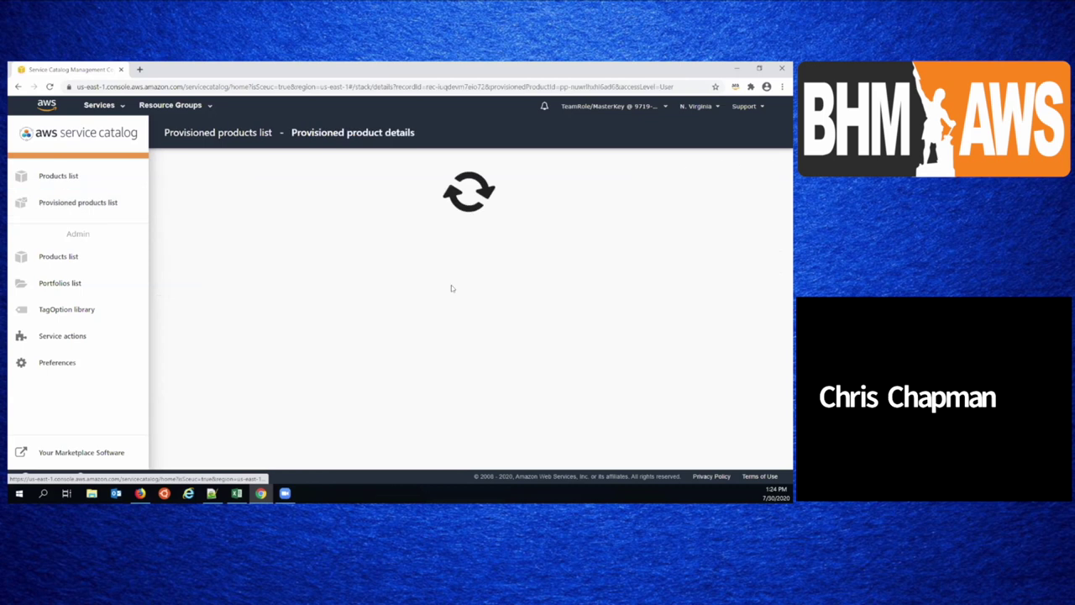
scroll(410, 271, "down", 1)
scroll(410, 271, "down", 1)
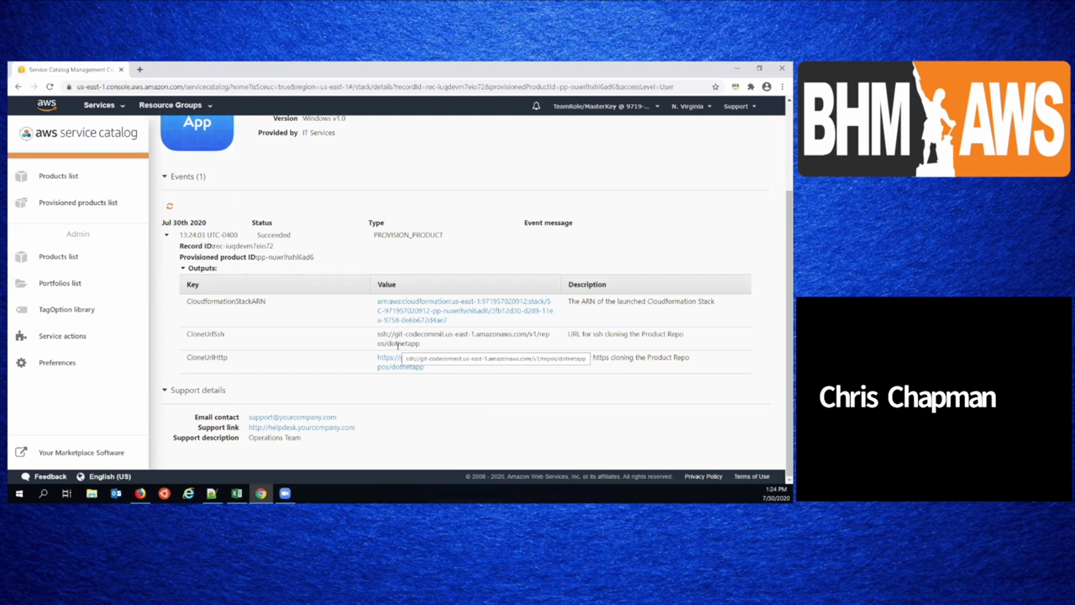
right_click(442, 361)
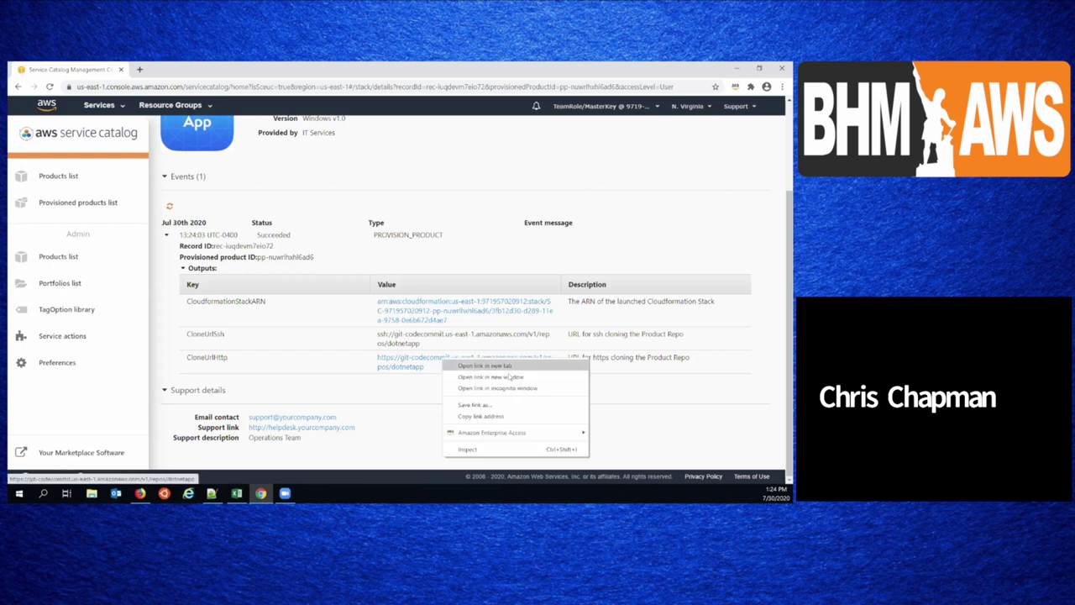
left_click(380, 378)
left_click_drag(424, 370, 368, 363)
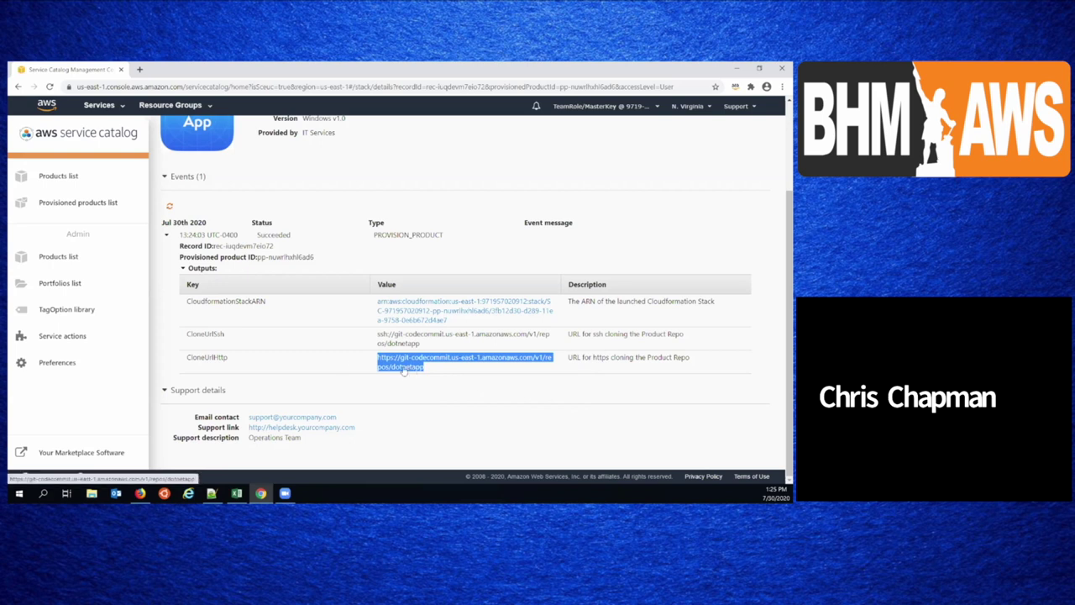
- Start launching the AWS Cloud9 IDE product, name it myIDE, keep version Cloud9 IDE and proceed to the parameters
left_click(78, 180)
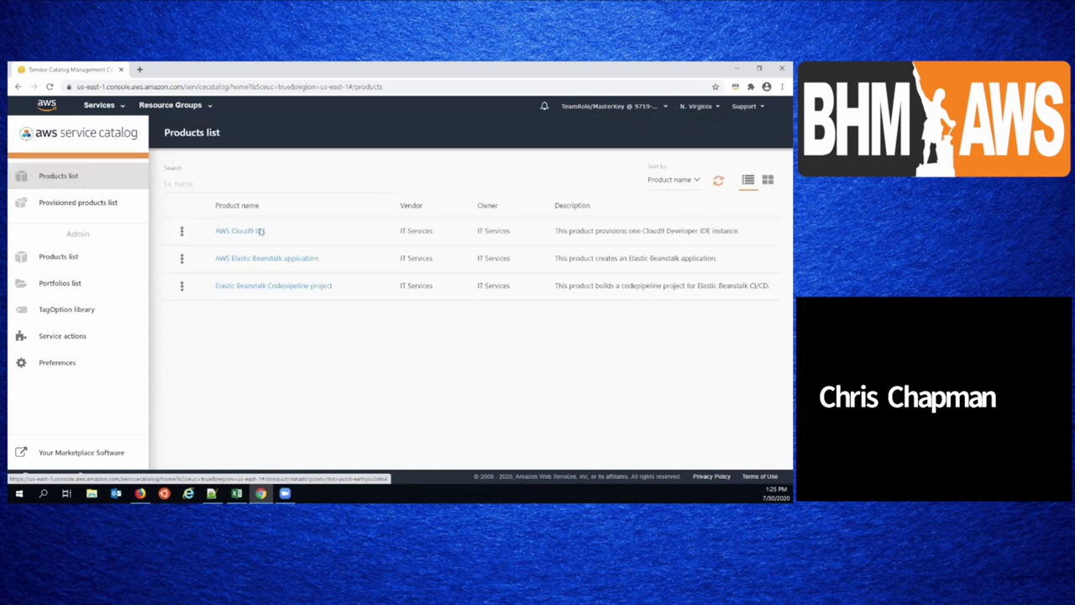
left_click(181, 232)
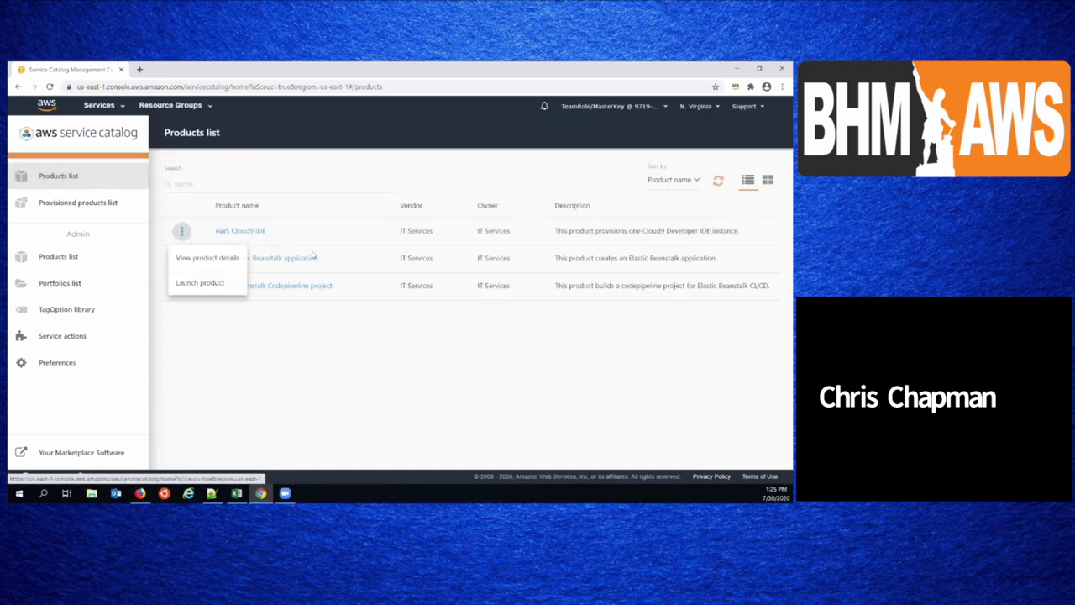
left_click(205, 285)
left_click(471, 336)
type("myIDE")
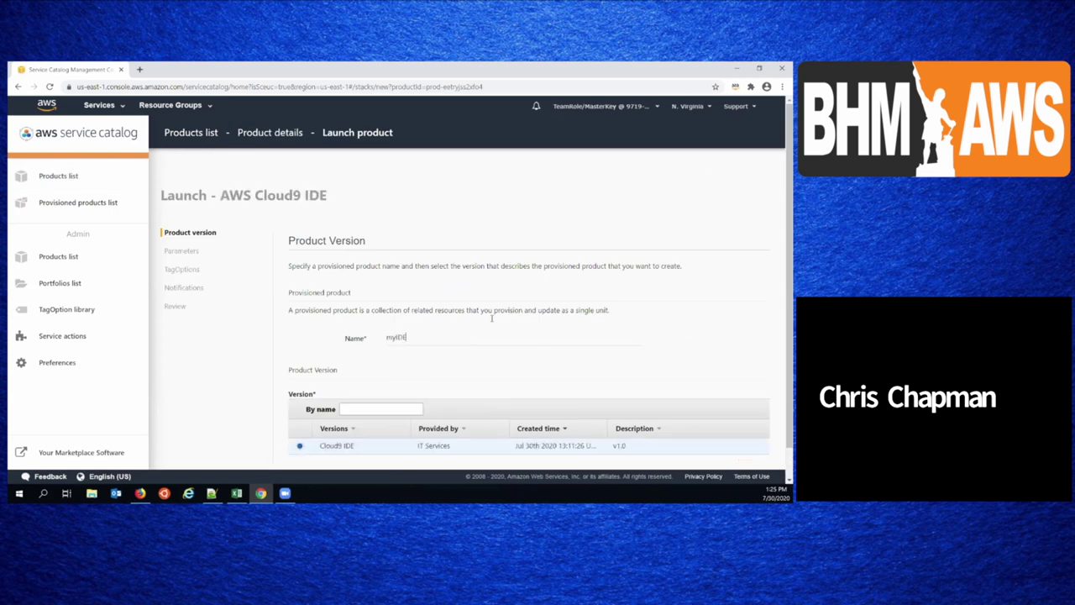
scroll(722, 424, "down", 2)
left_click(757, 445)
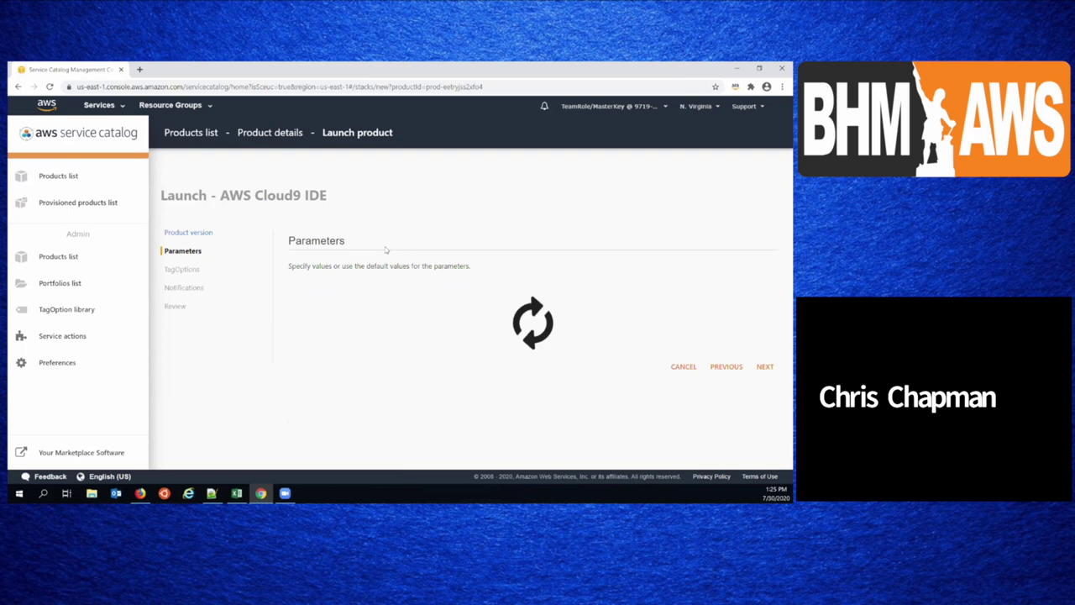
- Keep the t2.micro instance type and paste the copied HTTPS clone URL into both LinkedRepoPath and LinkedRepoCloneUrl
scroll(422, 252, "down", 2)
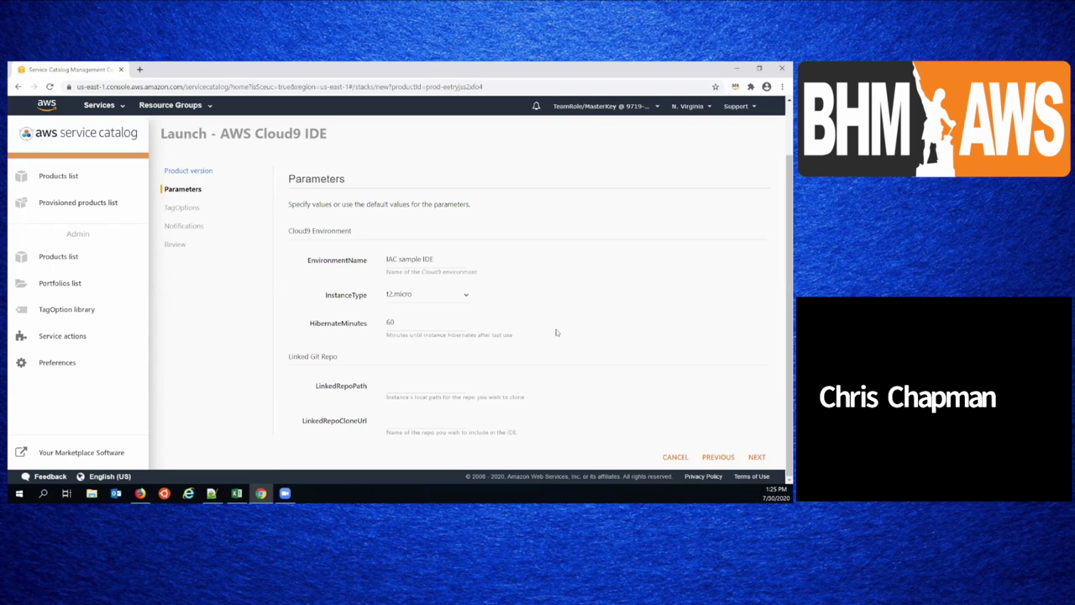
left_click(433, 296)
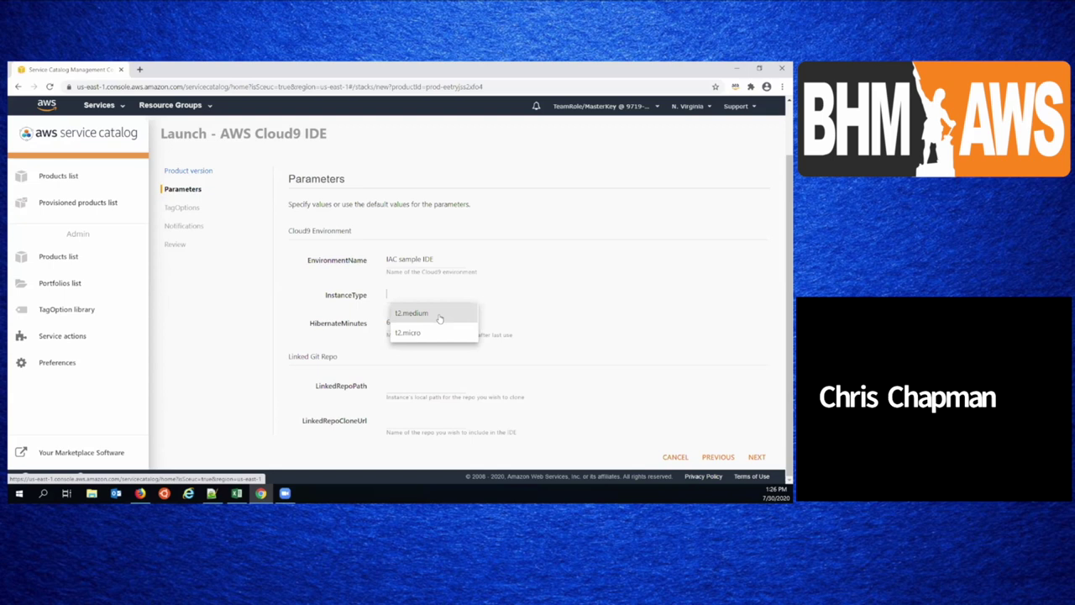
left_click(551, 319)
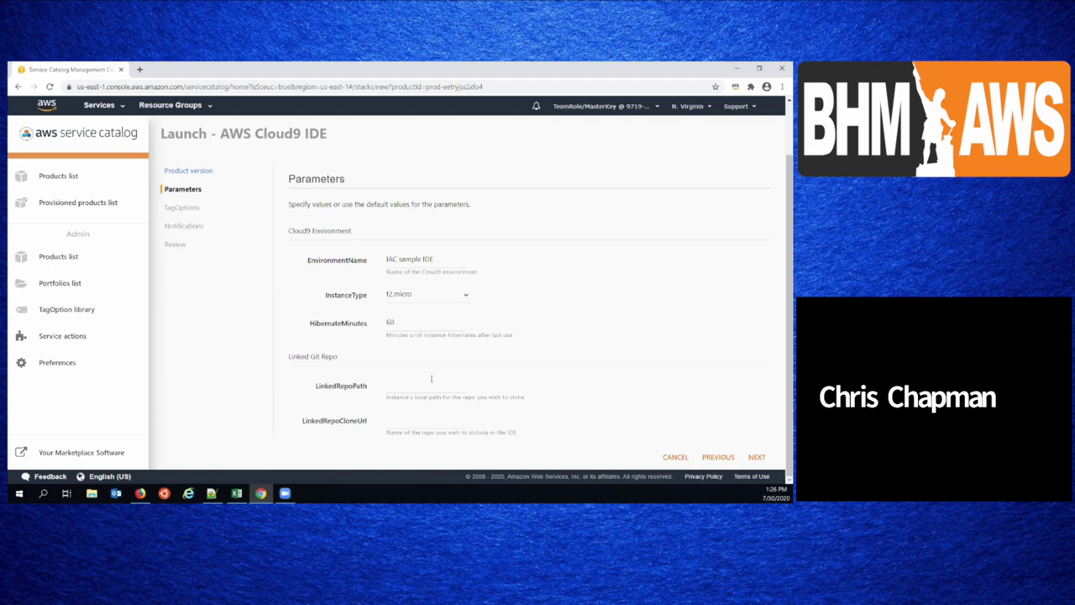
key("ctrl+v")
left_click(420, 418)
key("ctrl+v")
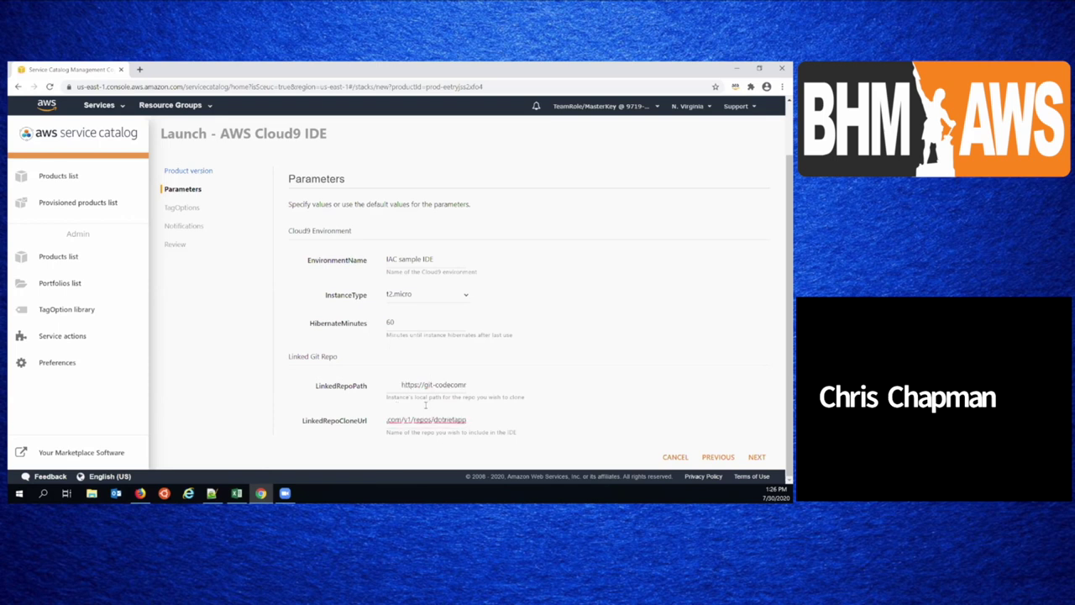
key("Home")
key("End")
- Replace the LinkedRepoPath with /dotnetapp and check the end of the LinkedRepoCloneUrl
left_click(438, 379)
key("End")
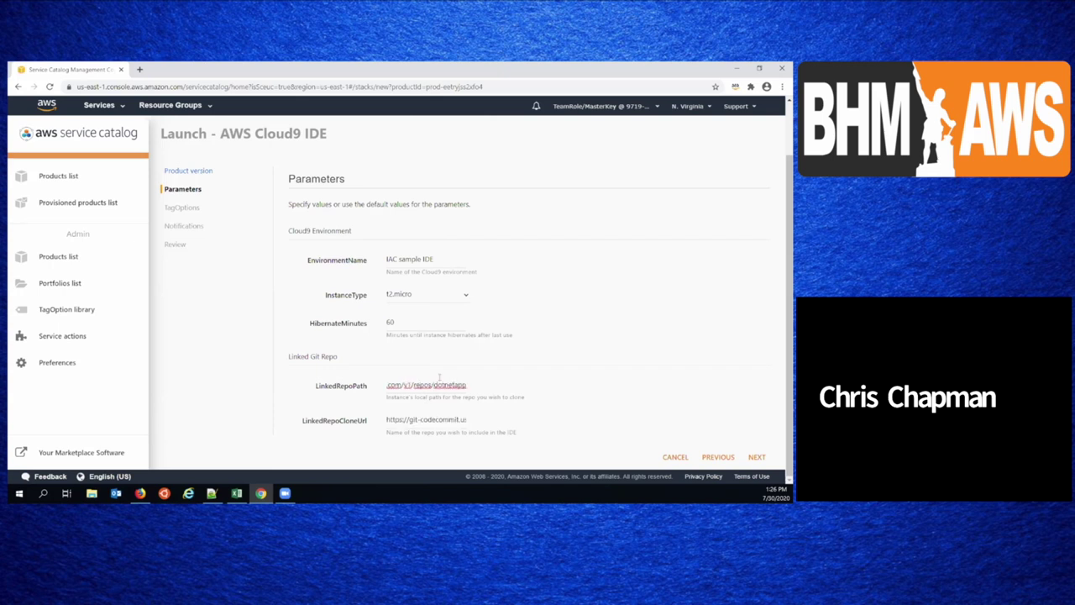
key("ctrl+a")
type("/dotnetapp")
left_click(454, 419)
key("End")
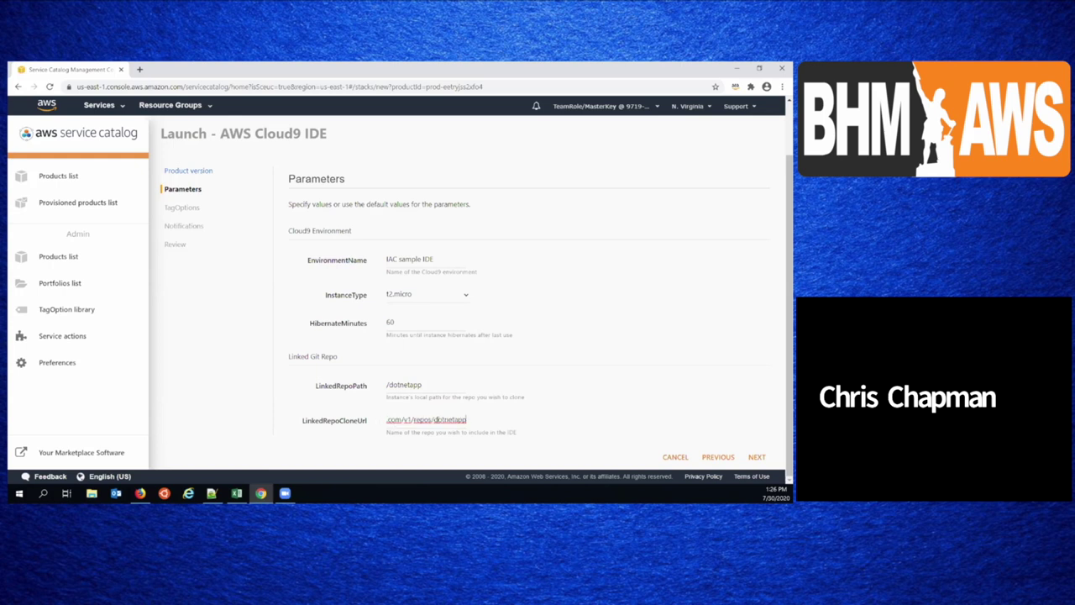
triple_click(435, 384)
left_click(732, 427)
- Proceed without tags or notifications and launch the myIDE product
left_click(758, 457)
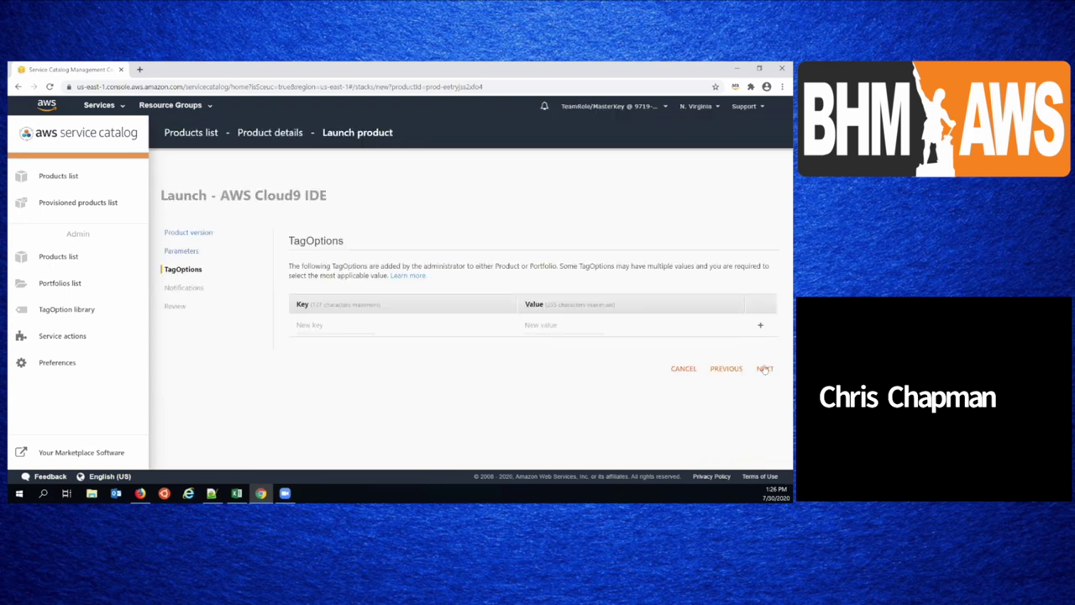
left_click(764, 372)
left_click(764, 374)
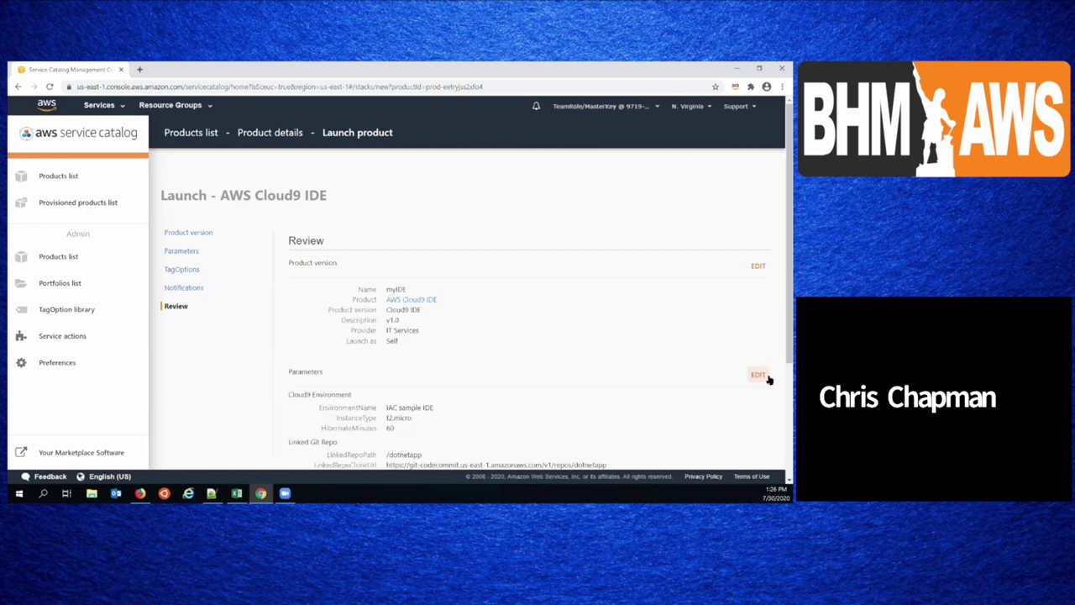
scroll(760, 419, "down", 3)
left_click(752, 458)
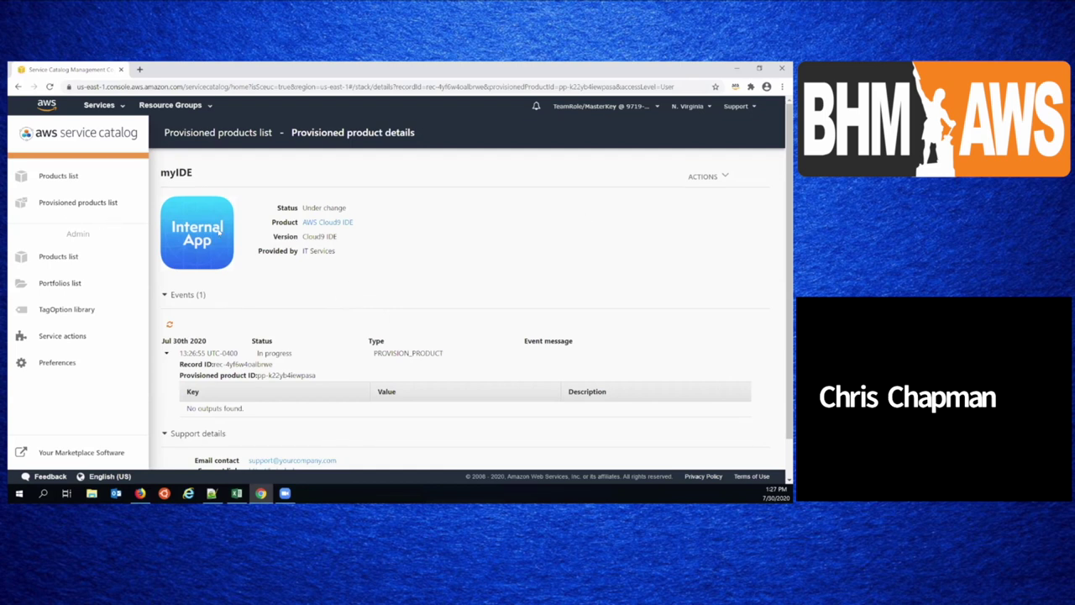
- Refresh the provisioned products list to check myIDE's status, and open CloudFormation in a new browser tab
left_click(70, 203)
left_click(717, 179)
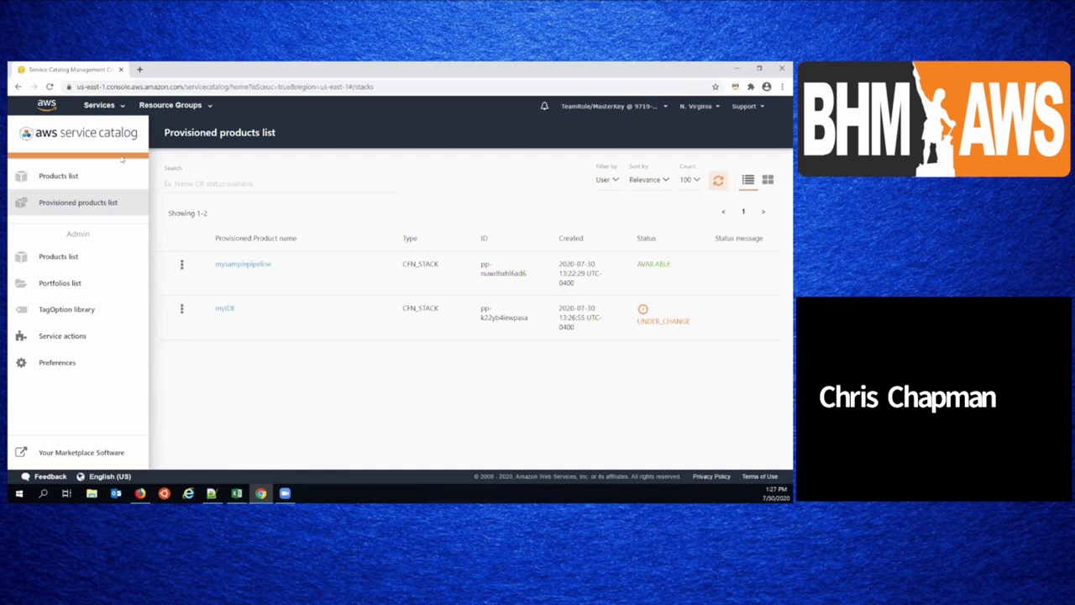
left_click(108, 106)
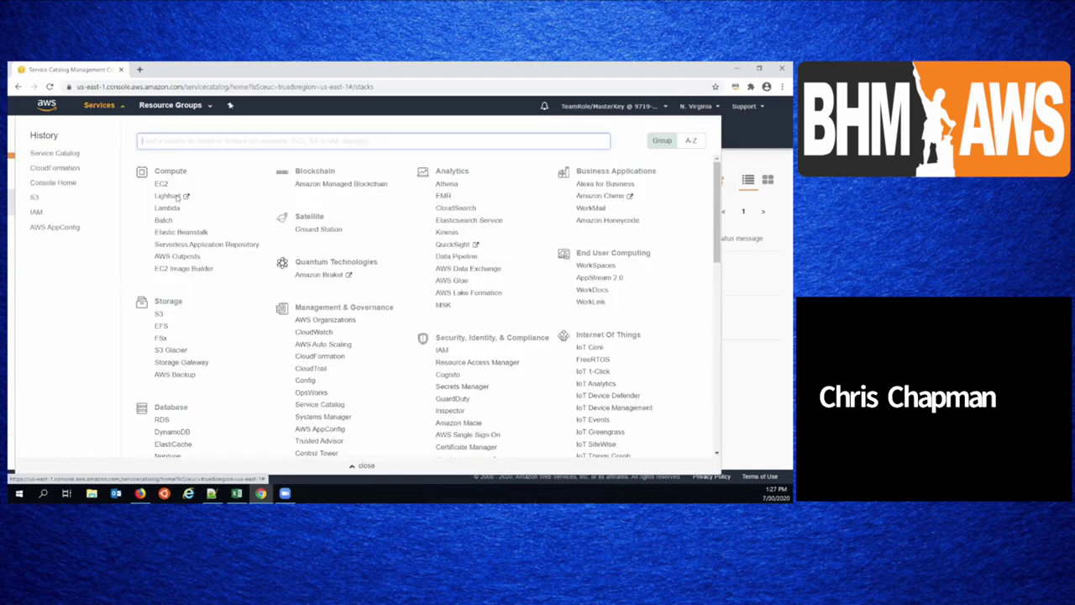
right_click(81, 171)
left_click(86, 178)
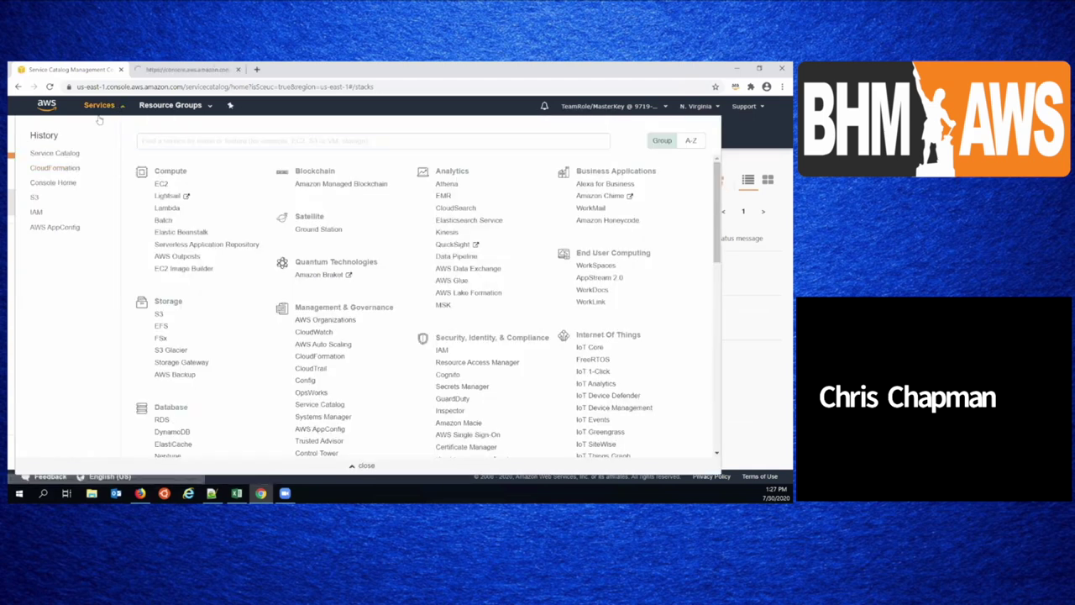
left_click(220, 252)
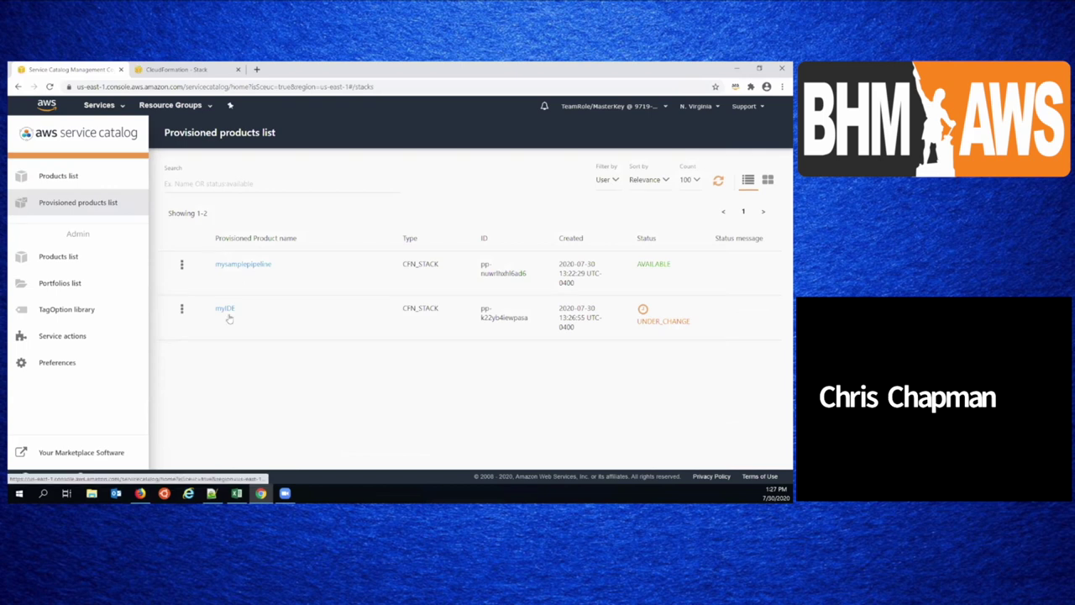
- Switch to CloudFormation, refresh the stacks, and examine the overview and tags of the AWS Cloud9 IDE stack
left_click(176, 69)
left_click(499, 160)
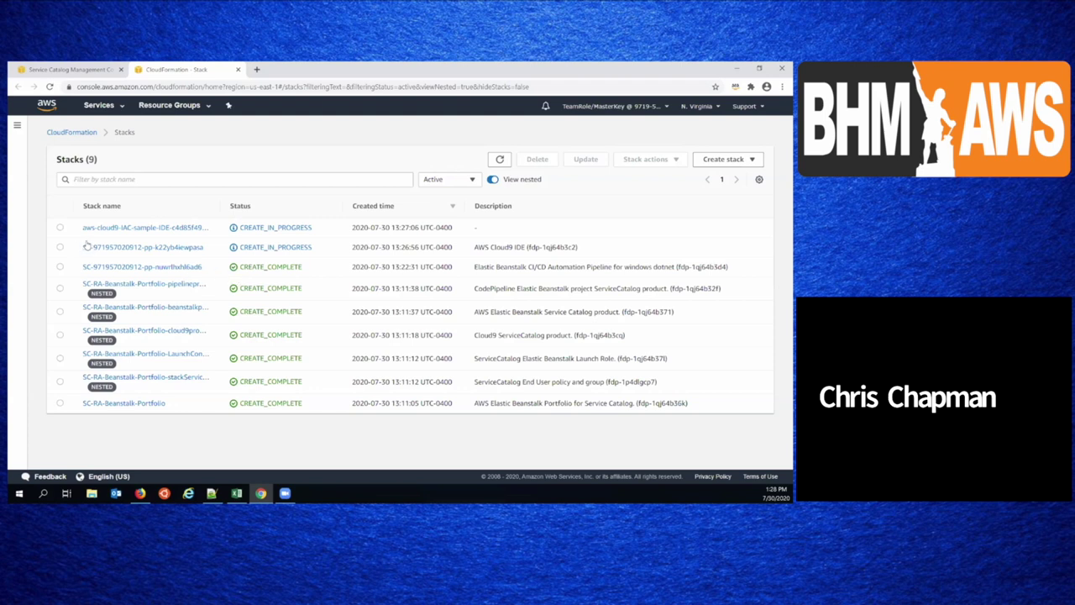
left_click(499, 159)
left_click(152, 249)
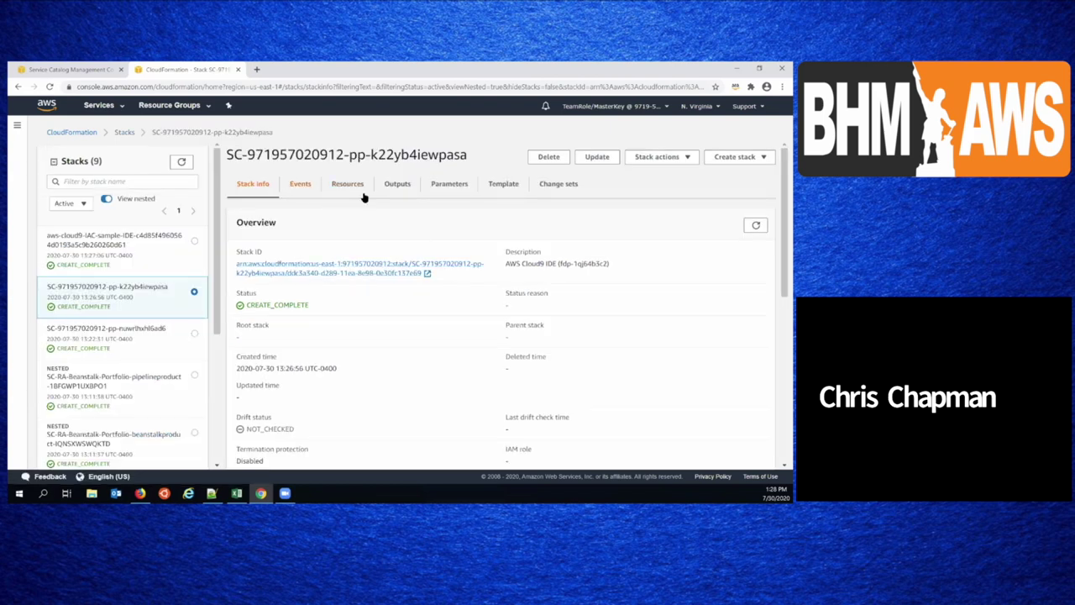
scroll(365, 196, "down", 5)
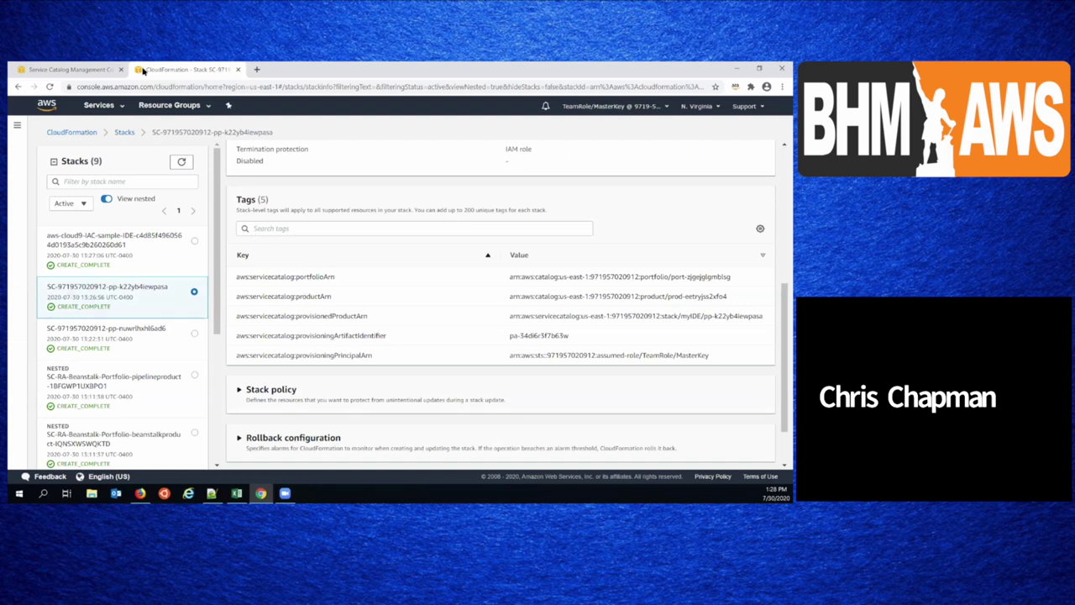
- Switch back to Service Catalog, refresh the provisioned products list, and open the outputs of the myIDE product
left_click(71, 69)
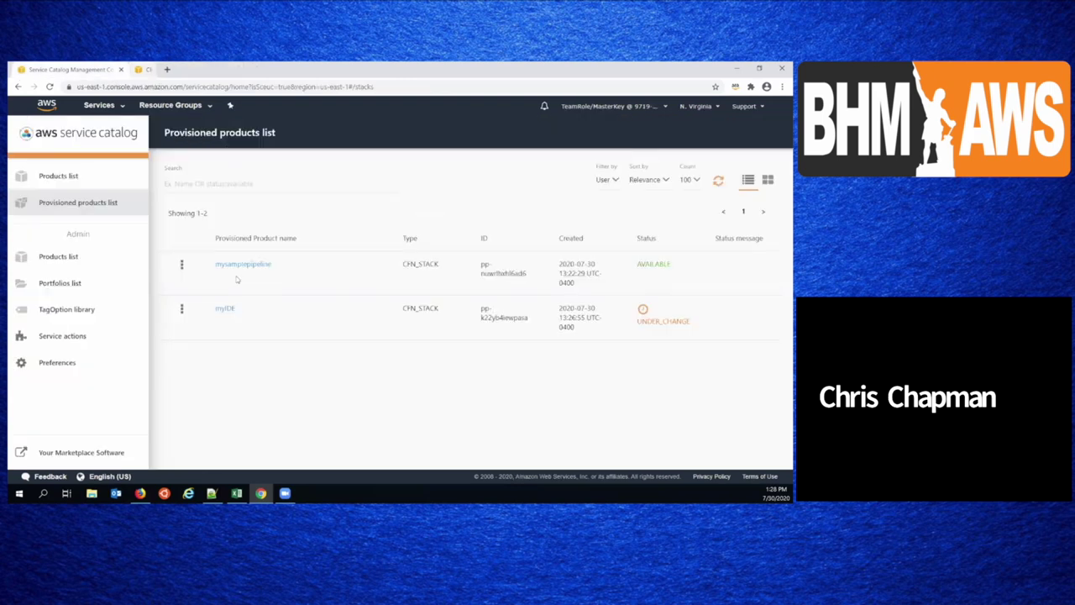
left_click(718, 182)
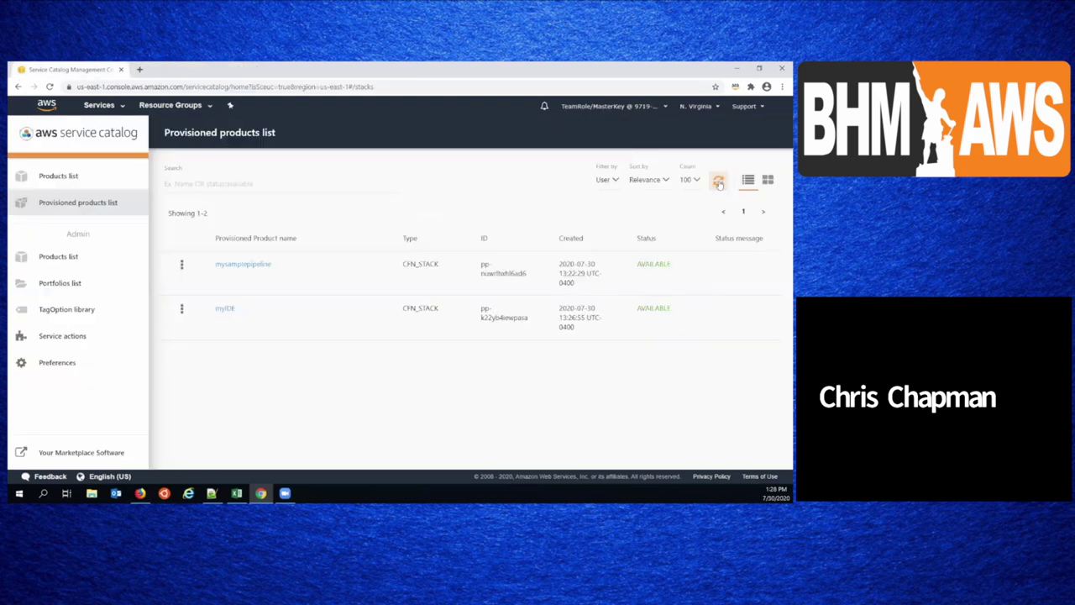
left_click(222, 310)
scroll(299, 352, "down", 2)
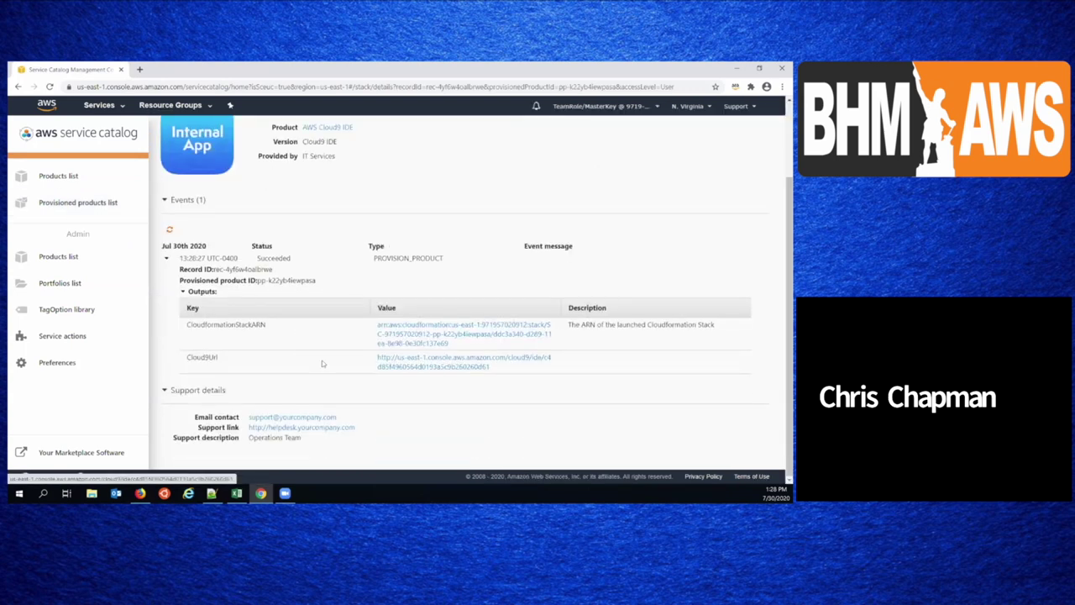
- Open the Cloud9Url output in a new browser tab, switch to it, and check the folders in the IDE's project tree
right_click(448, 360)
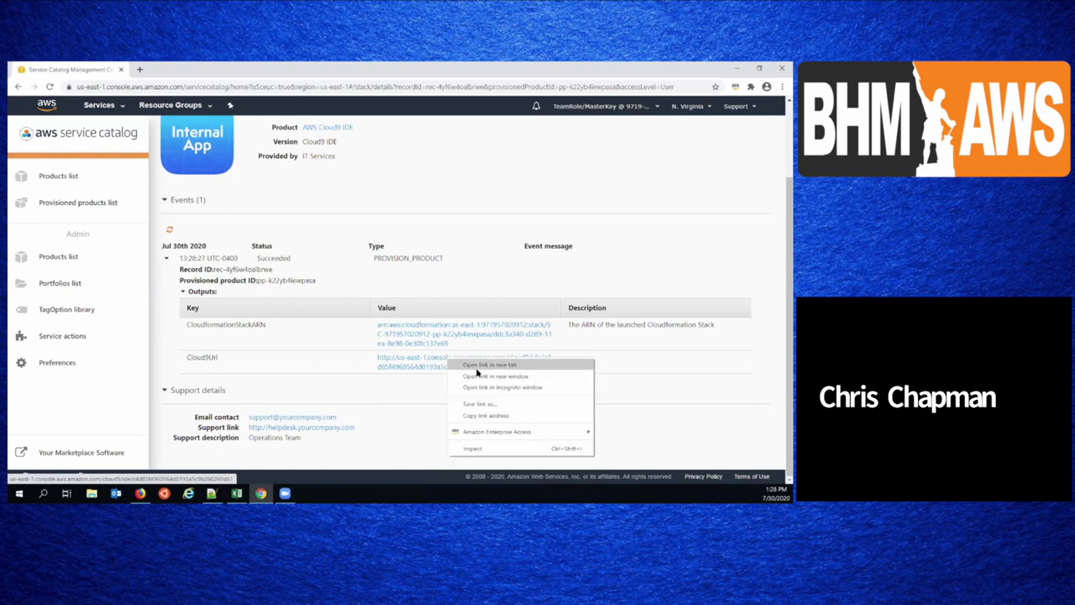
left_click(485, 365)
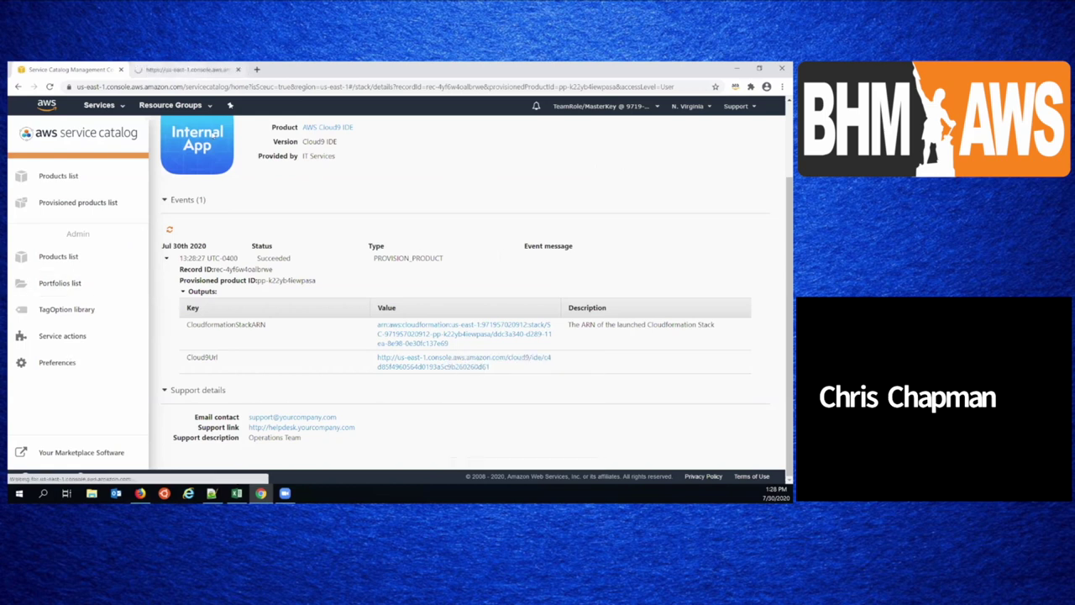
left_click(187, 69)
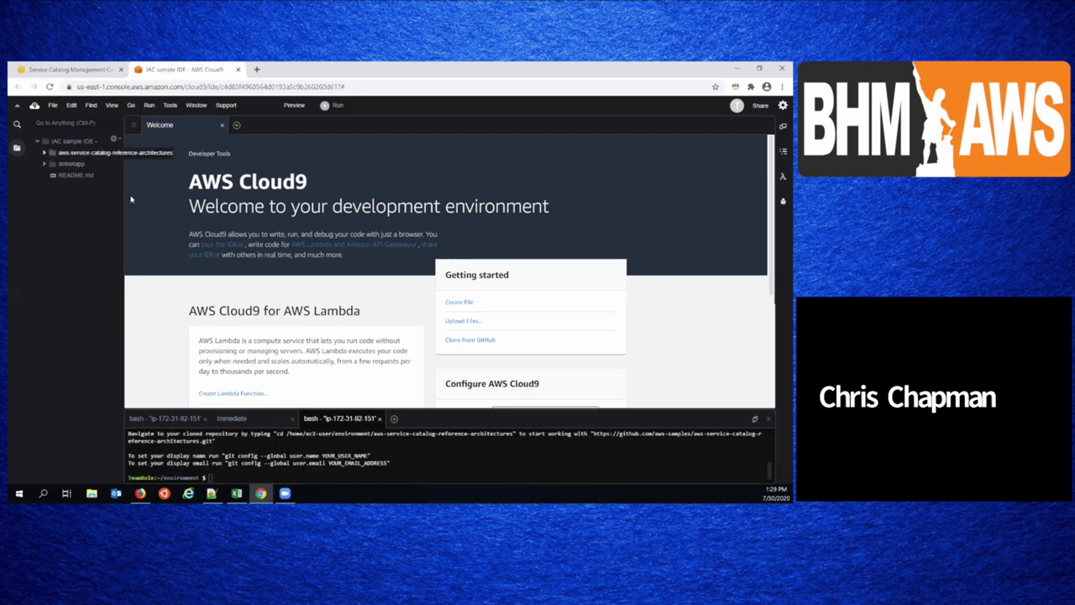
left_click(44, 152)
left_click(44, 153)
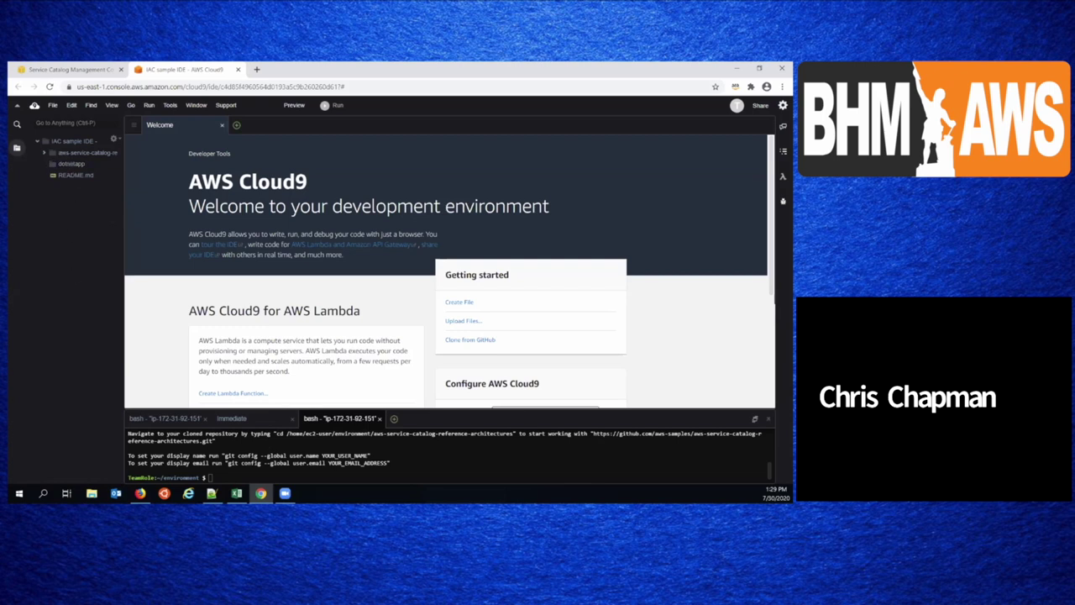
- Switch to the Notepad++ notes, move their window aside, and highlight the wget command line for review
left_click(212, 493)
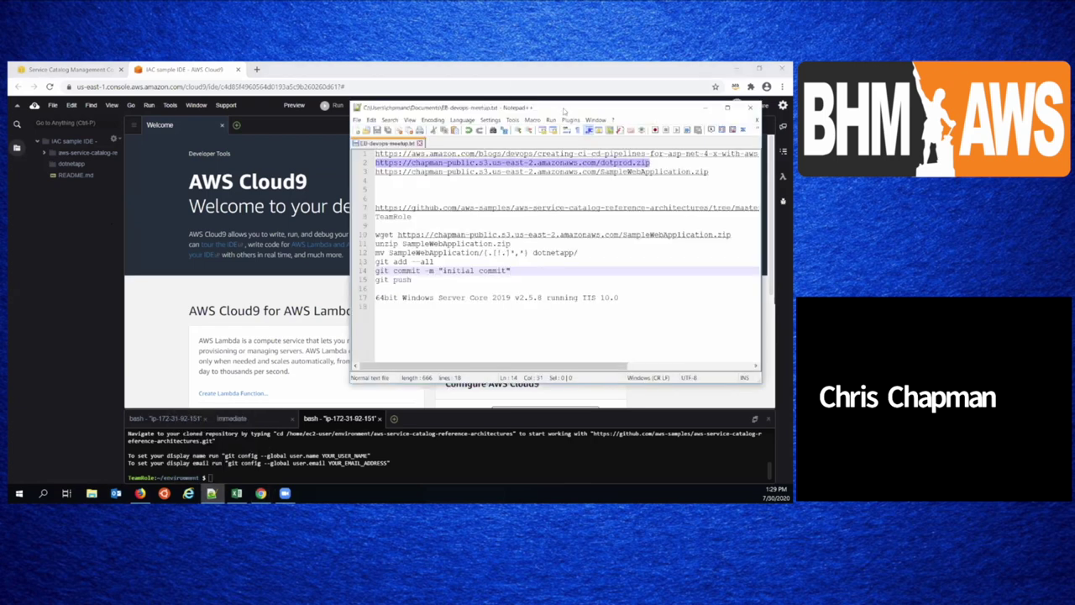
left_click_drag(564, 110, 318, 128)
left_click(260, 244)
key("Down")
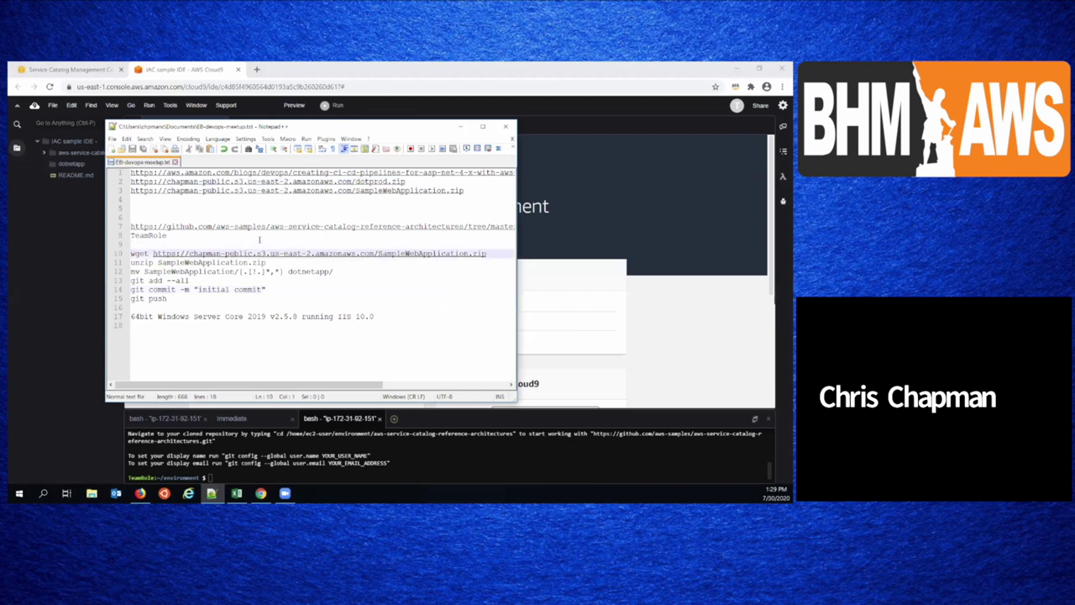
key("shift+Down")
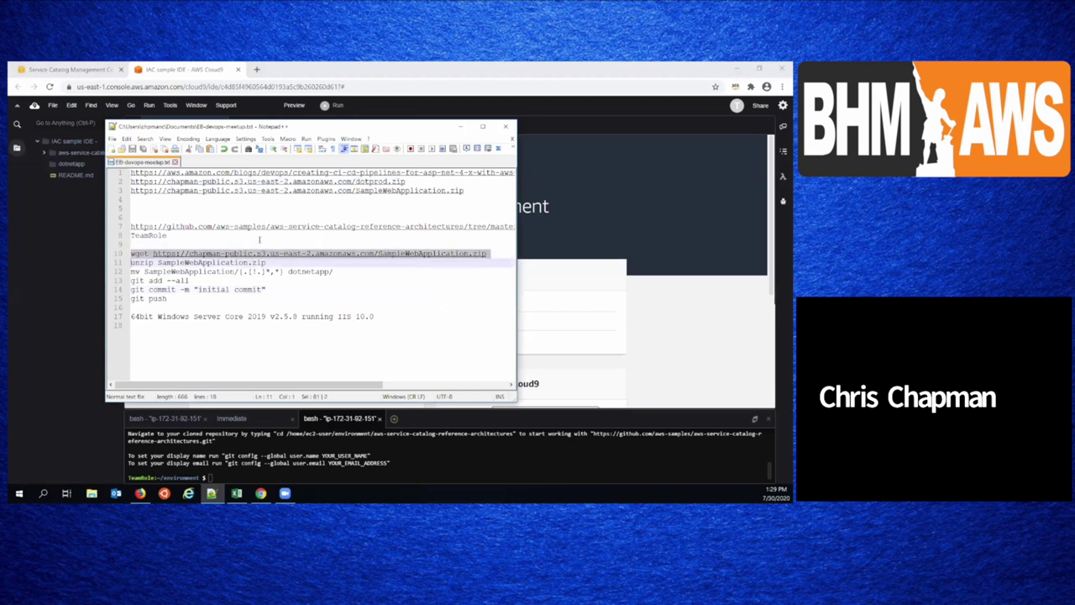
left_click(59, 267)
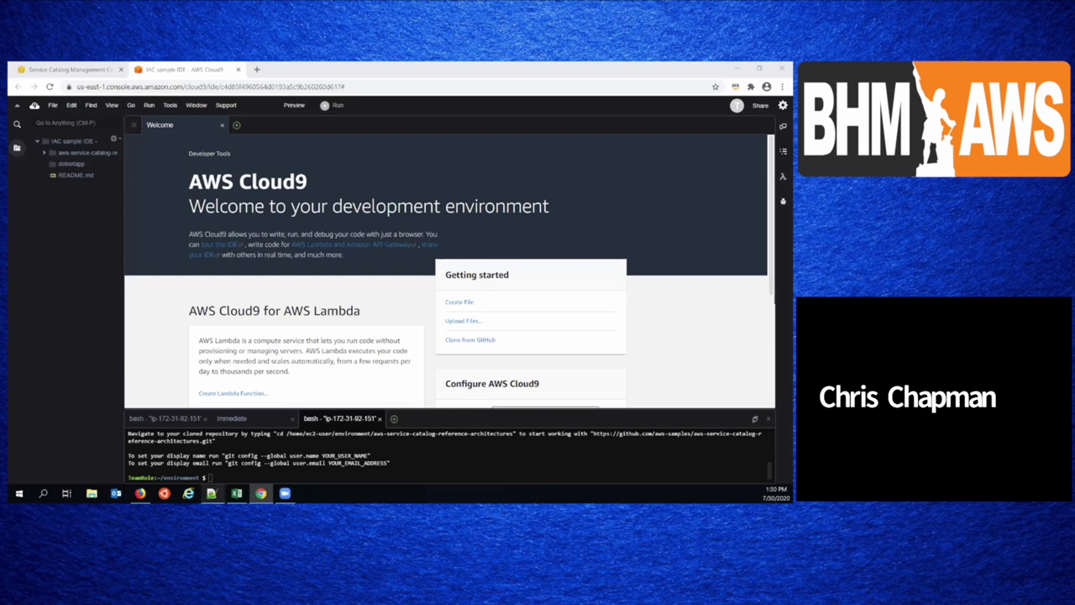
- Bring the Notepad++ notes back, highlight the lines from wget down to the Windows Server platform, and return to the Cloud9 IDE
left_click(211, 492)
left_click(368, 289)
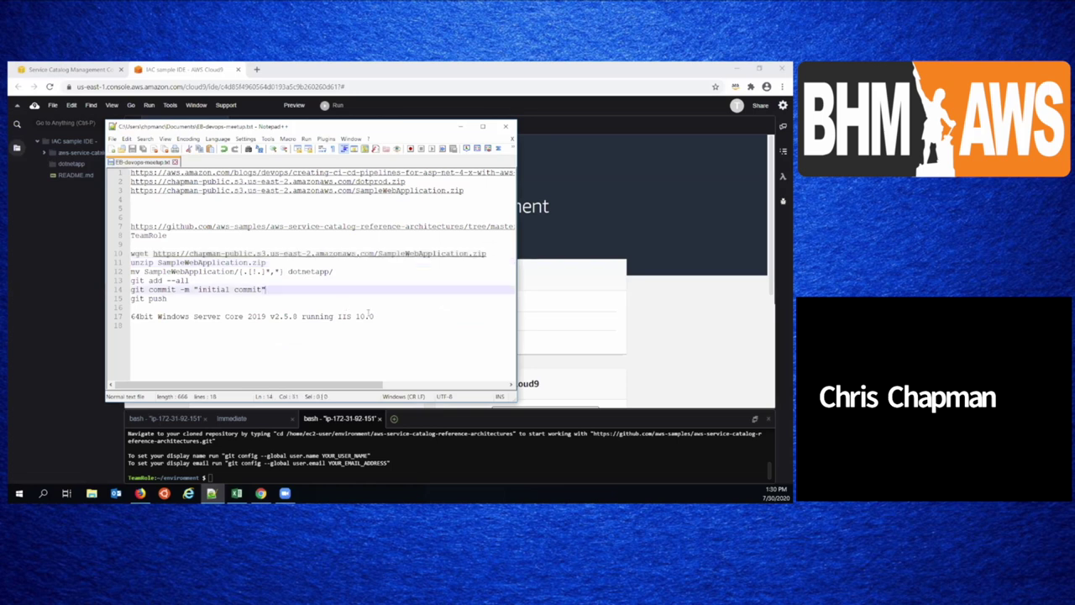
left_click_drag(252, 326, 113, 260)
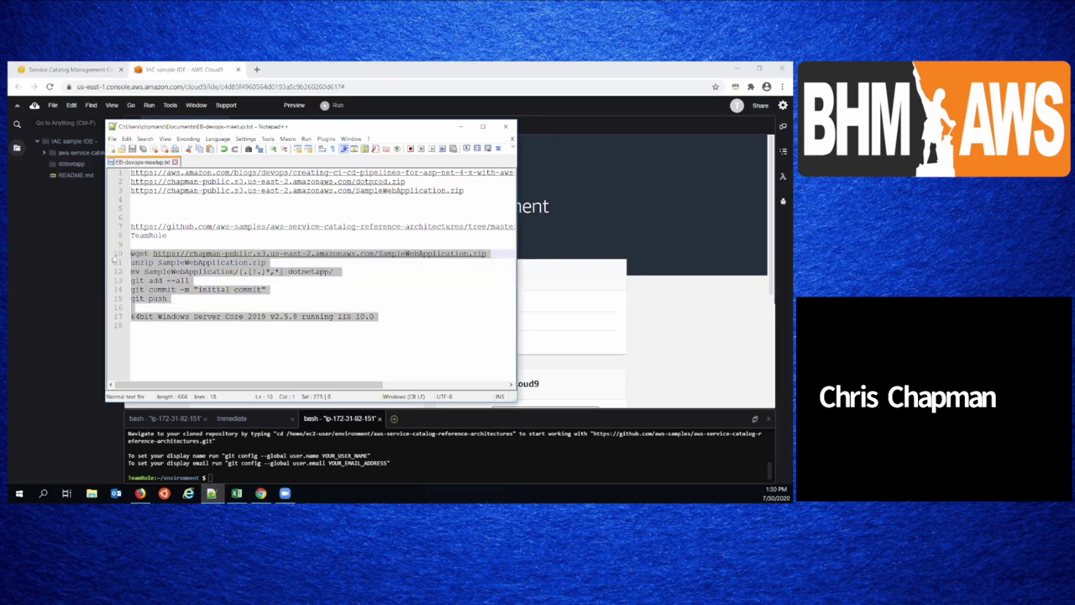
key("alt+Tab")
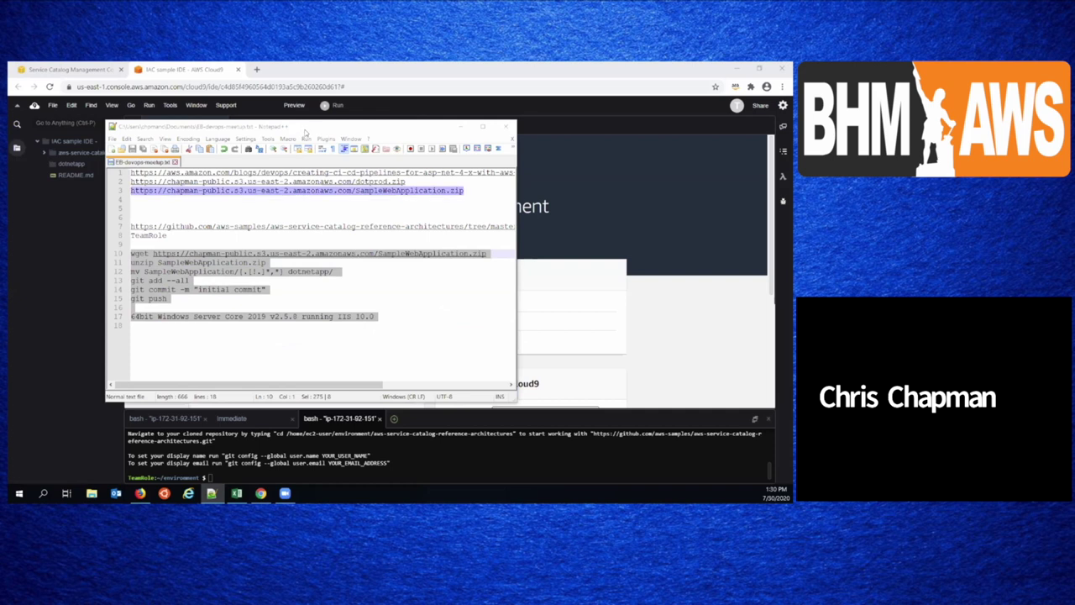
key("alt+Tab")
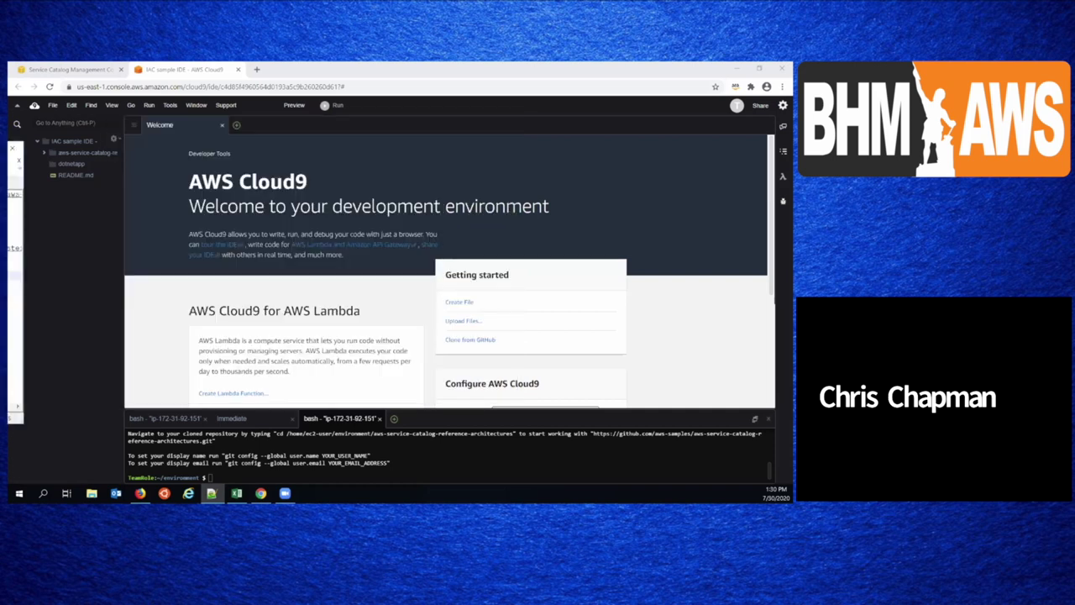
left_click(160, 244)
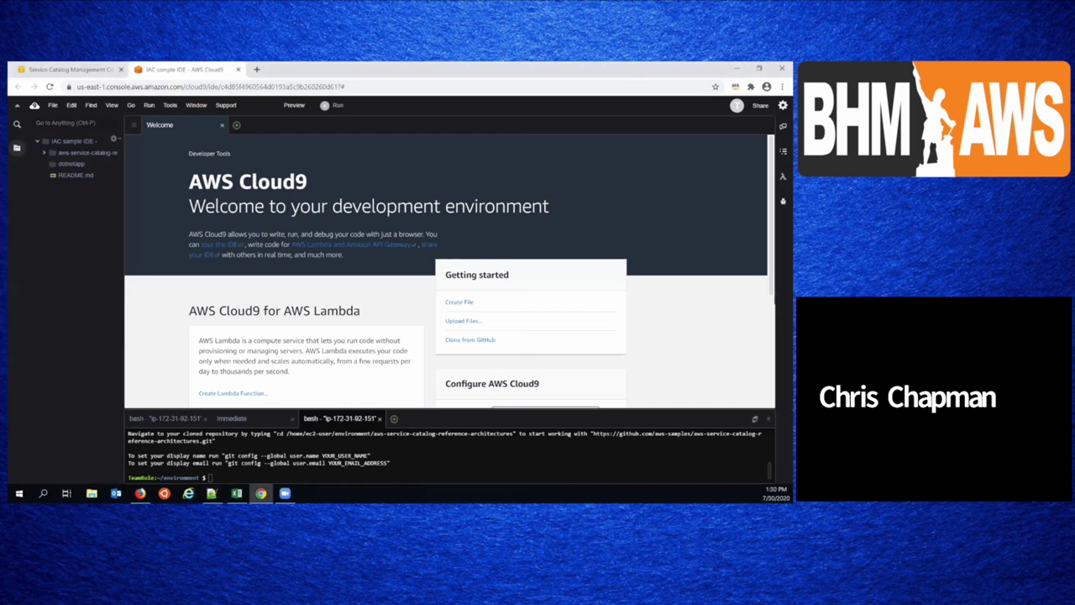
- Download SampleWebApplication.zip in the Cloud9 terminal with the wget command copied from the Notepad++ notes
key("alt+Tab")
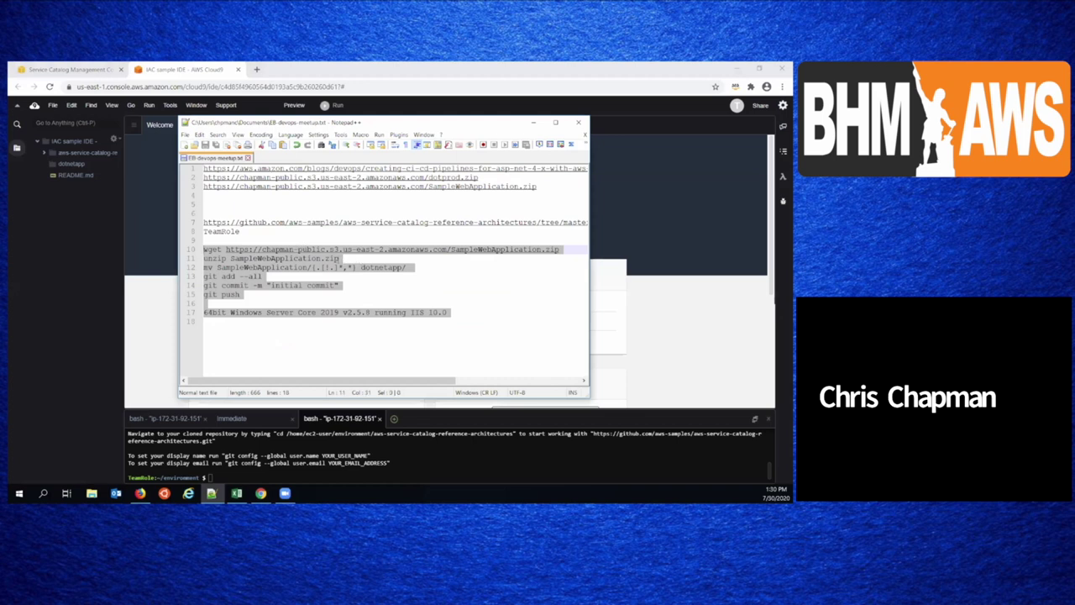
double_click(302, 249)
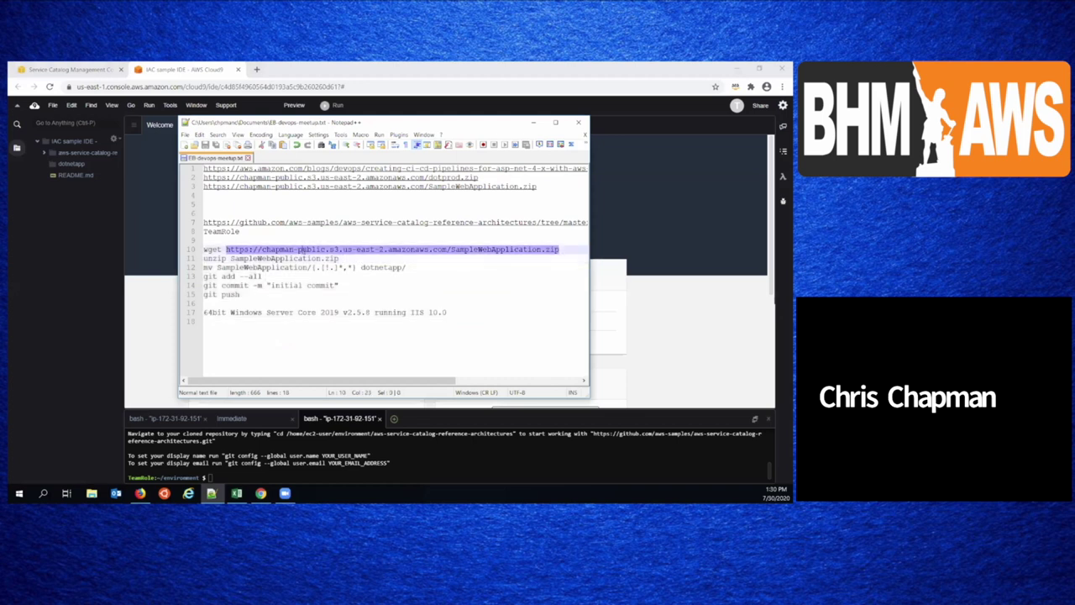
triple_click(563, 249)
key("ctrl+c")
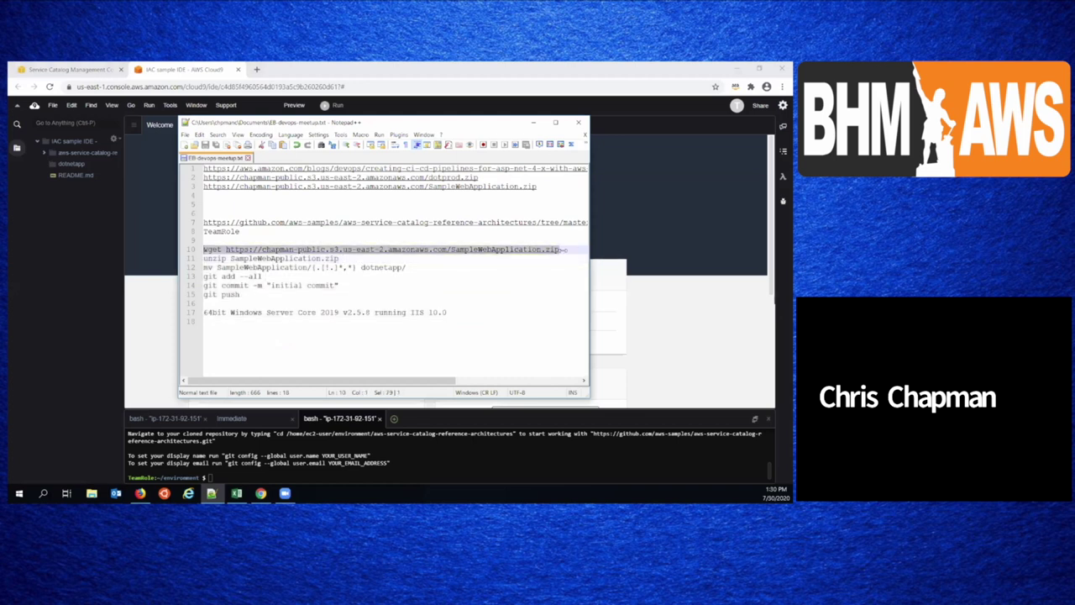
key("alt+Tab")
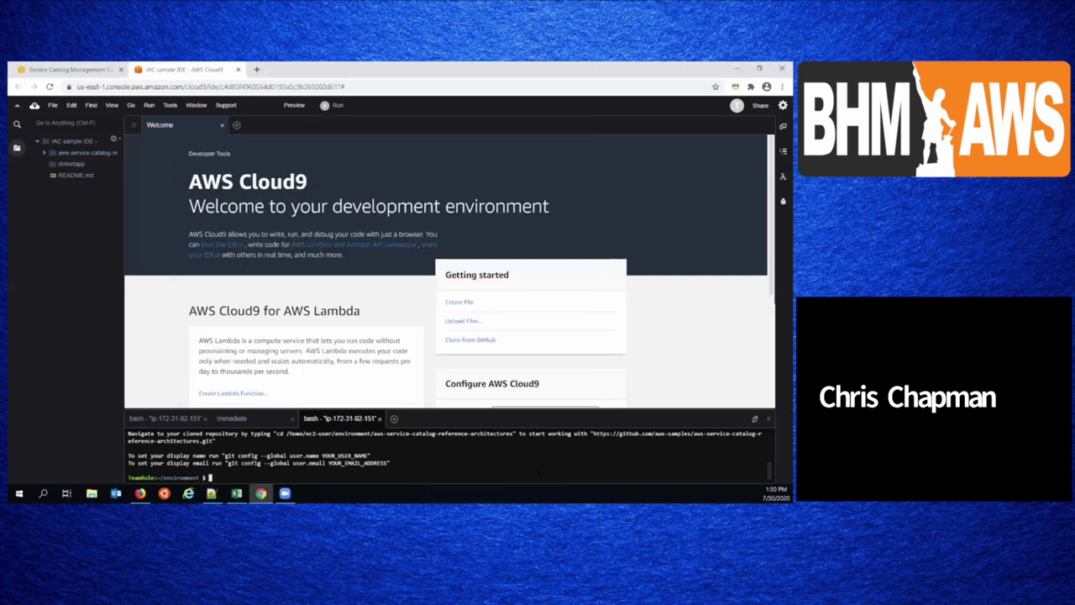
key("ctrl+v")
key("Return")
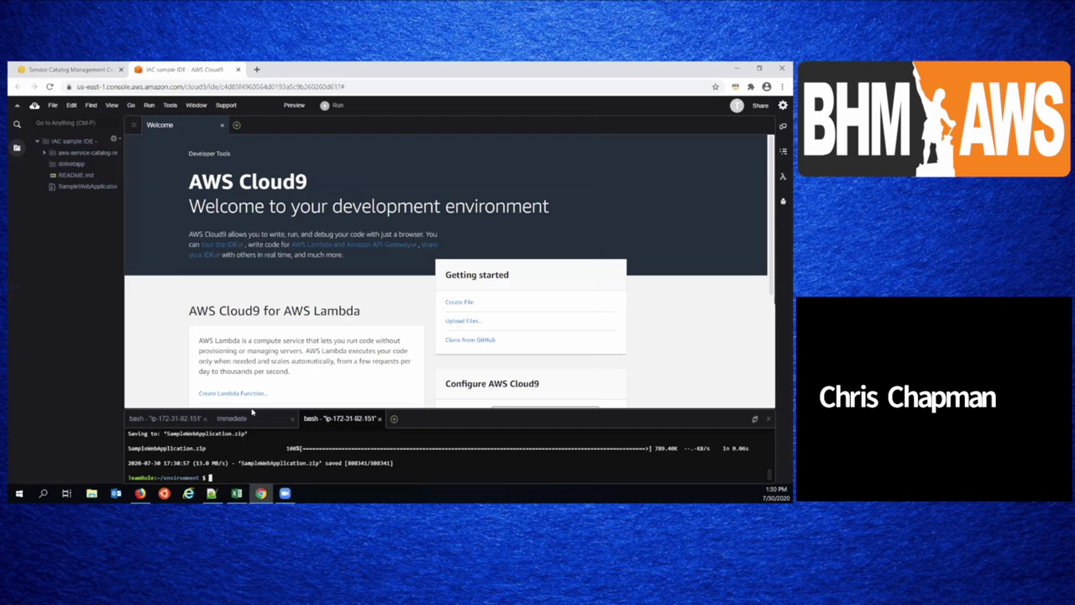
- Copy "unzip SampleWebApplication.zip" from the Notepad++ notes and run it in the Cloud9 terminal
left_click(212, 493)
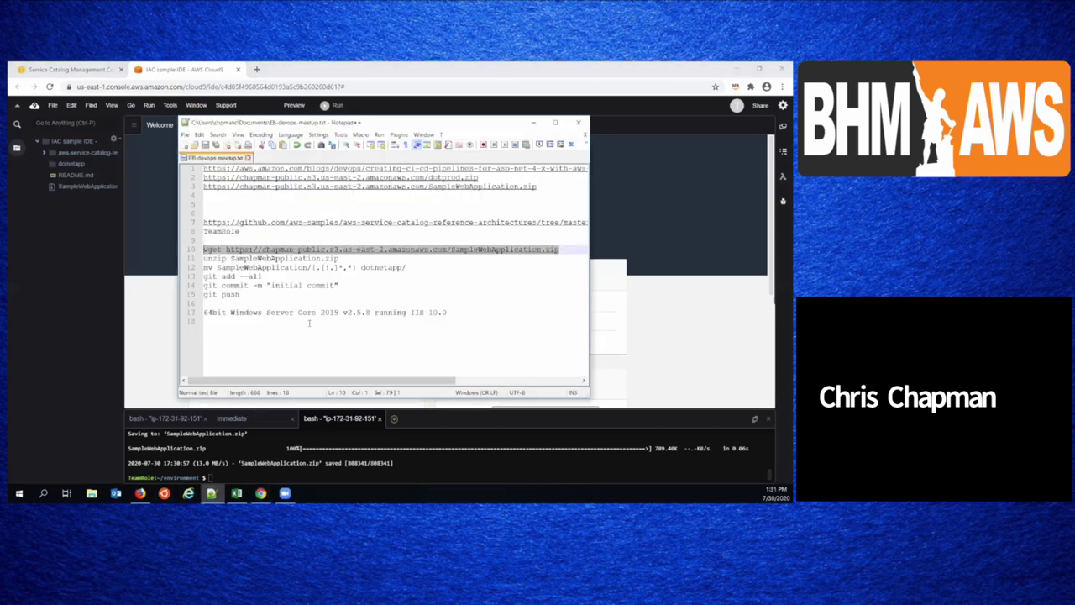
left_click(366, 258)
key("shift+Home")
key("ctrl+c")
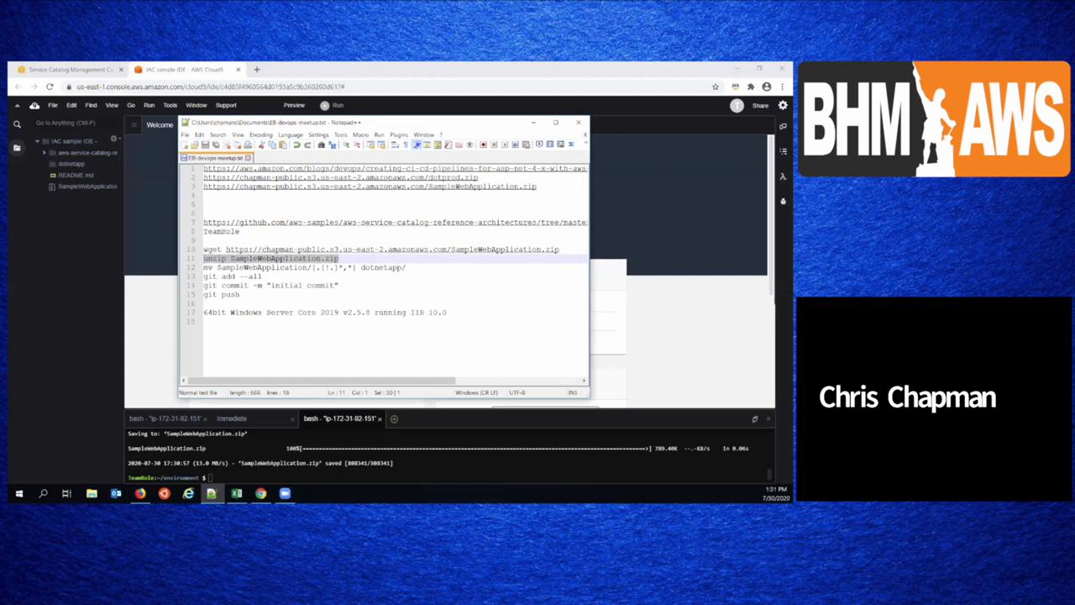
key("alt+Tab")
key("ctrl+v")
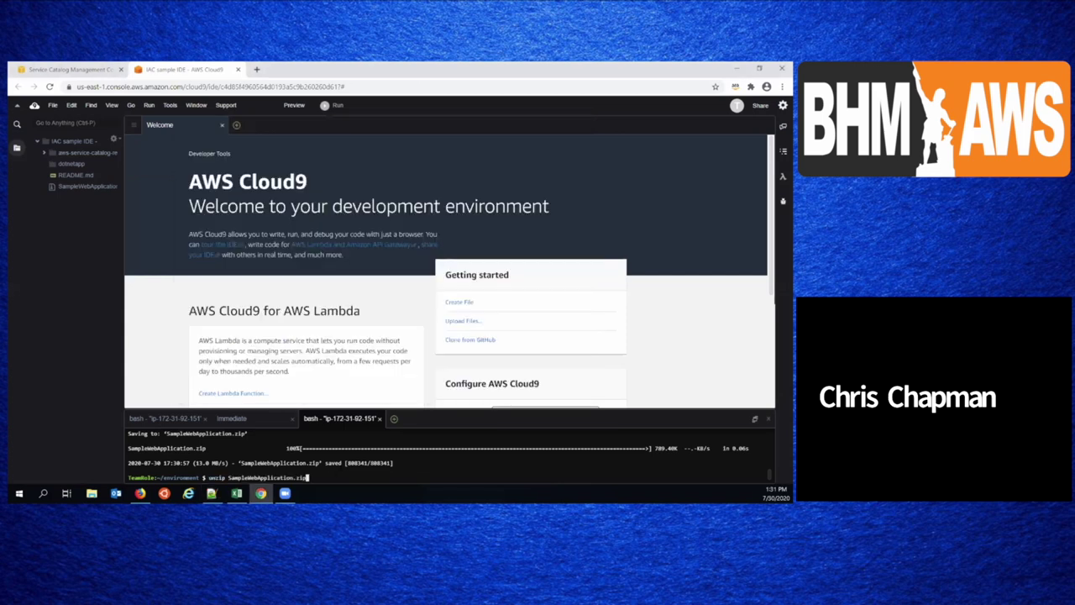
key("Return")
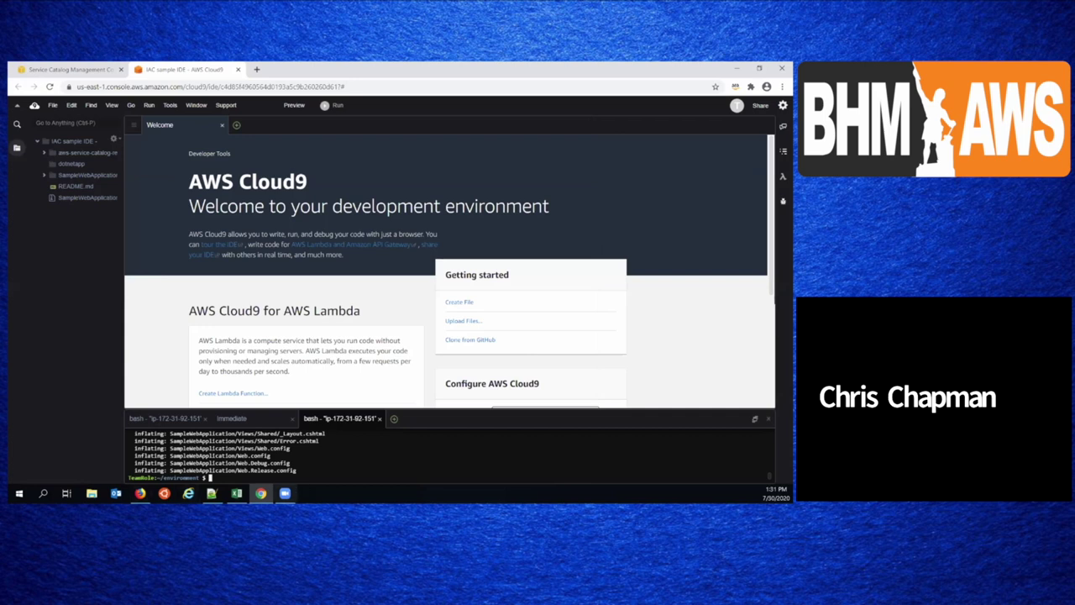
- Copy "mv SampleWebApplication/{.[!.]*,*} dotnetapp/" from the Notepad++ notes and run it in the Cloud9 terminal
left_click(212, 493)
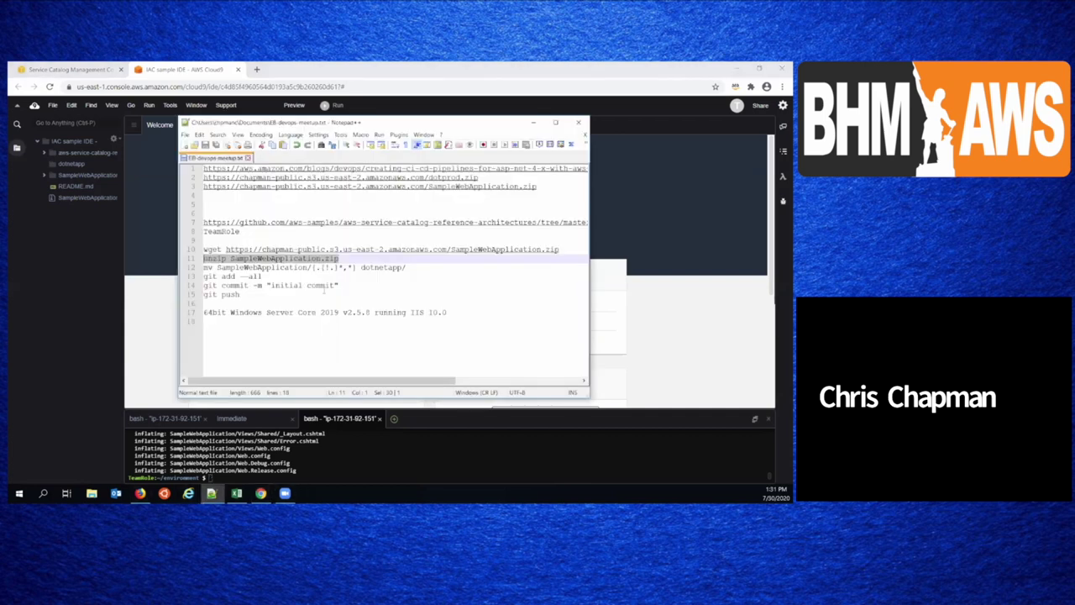
left_click(435, 267)
key("shift+Home")
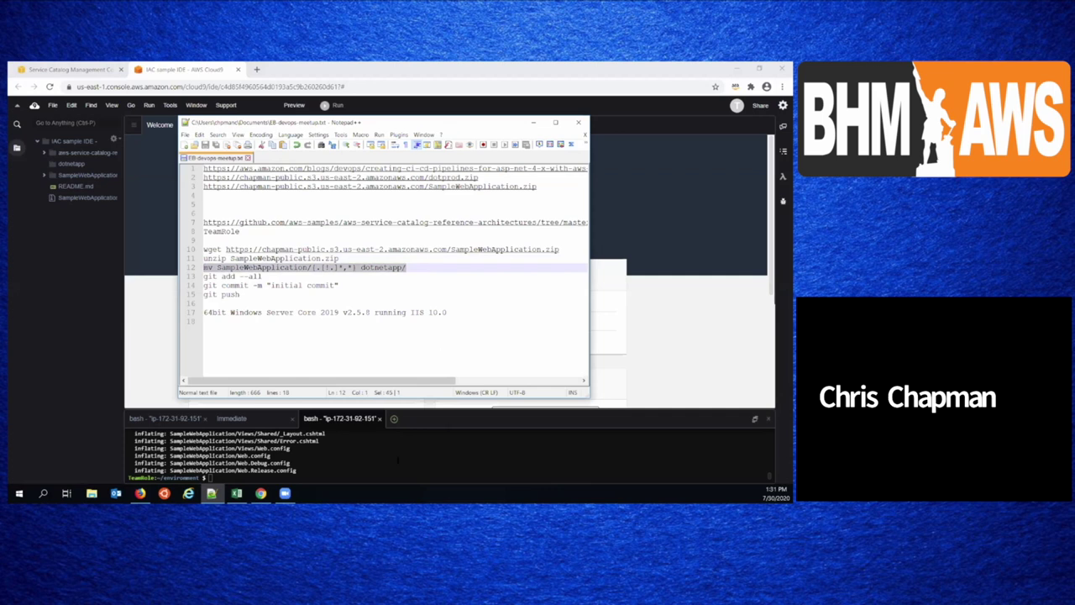
key("ctrl+c")
key("alt+Tab")
key("ctrl+v")
key("Return")
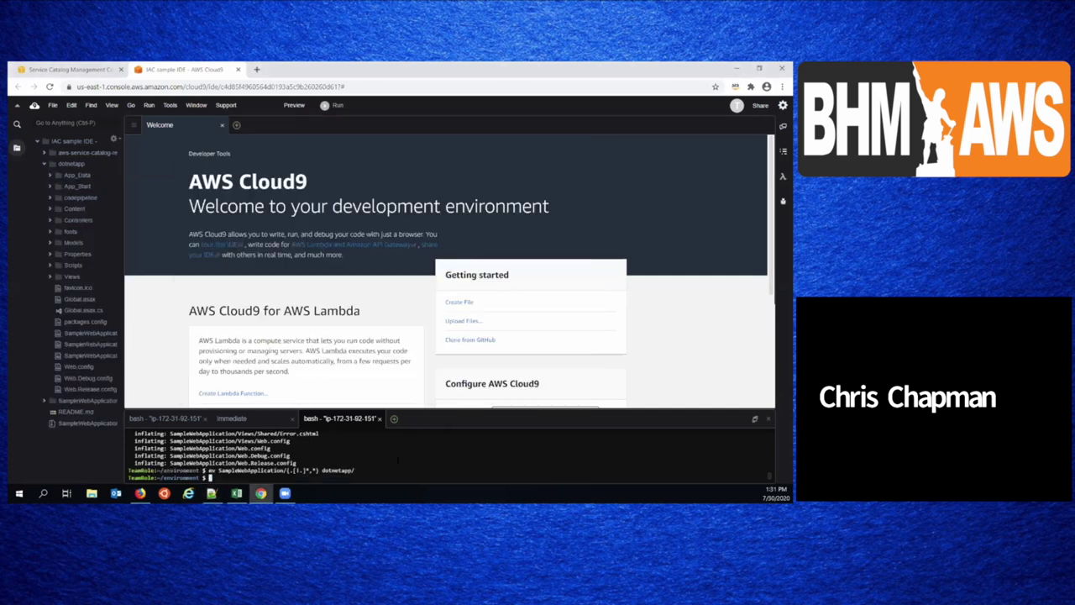
- Check the git add line in the Notepad++ notes, then change the Cloud9 terminal's directory to dotnetapp/
key("alt+Tab")
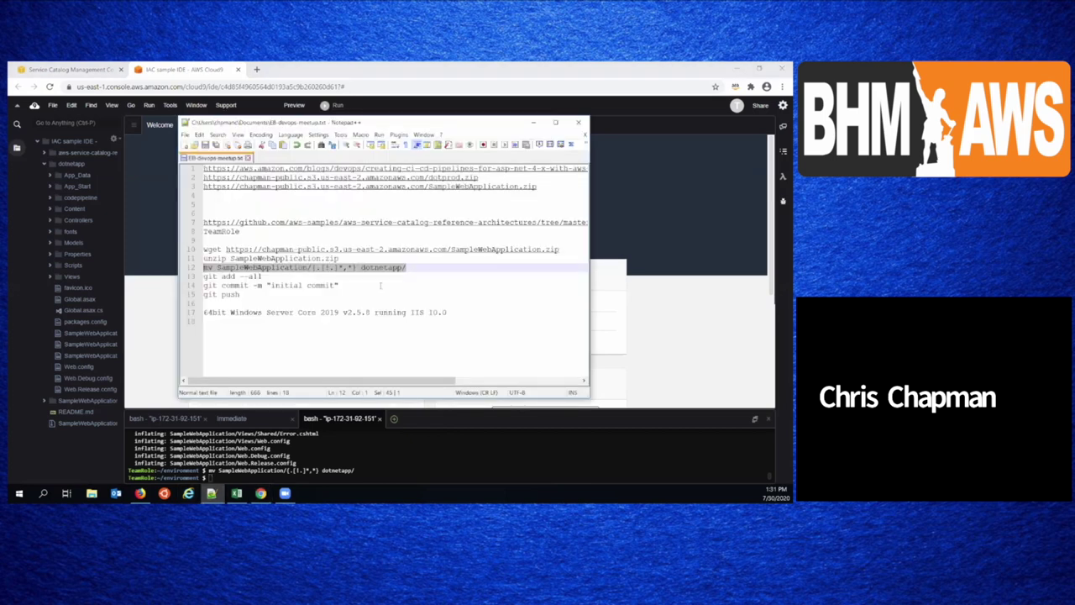
left_click(387, 278)
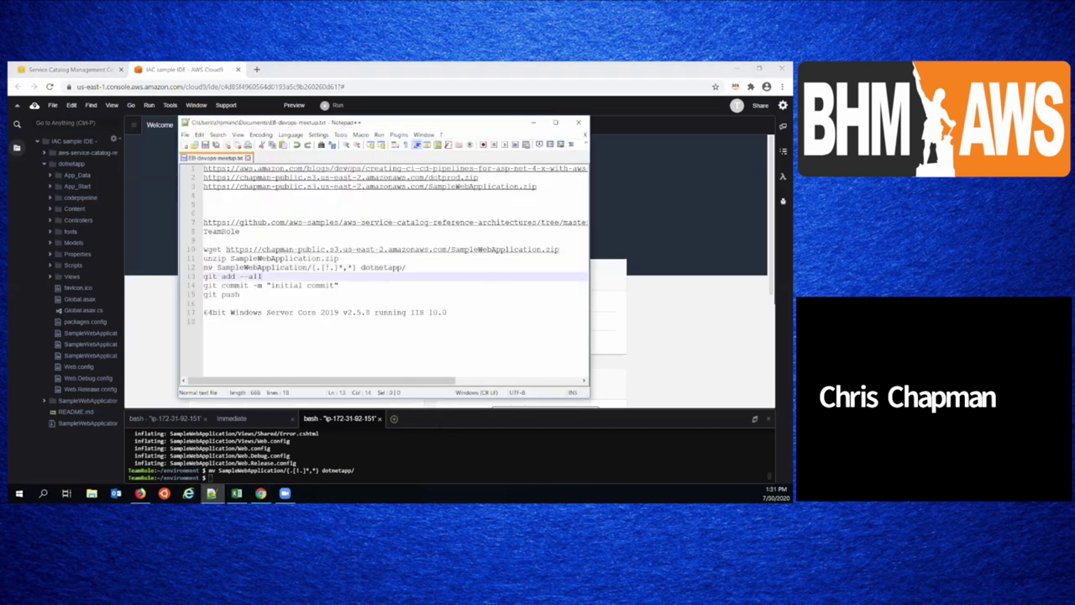
key("alt+Tab")
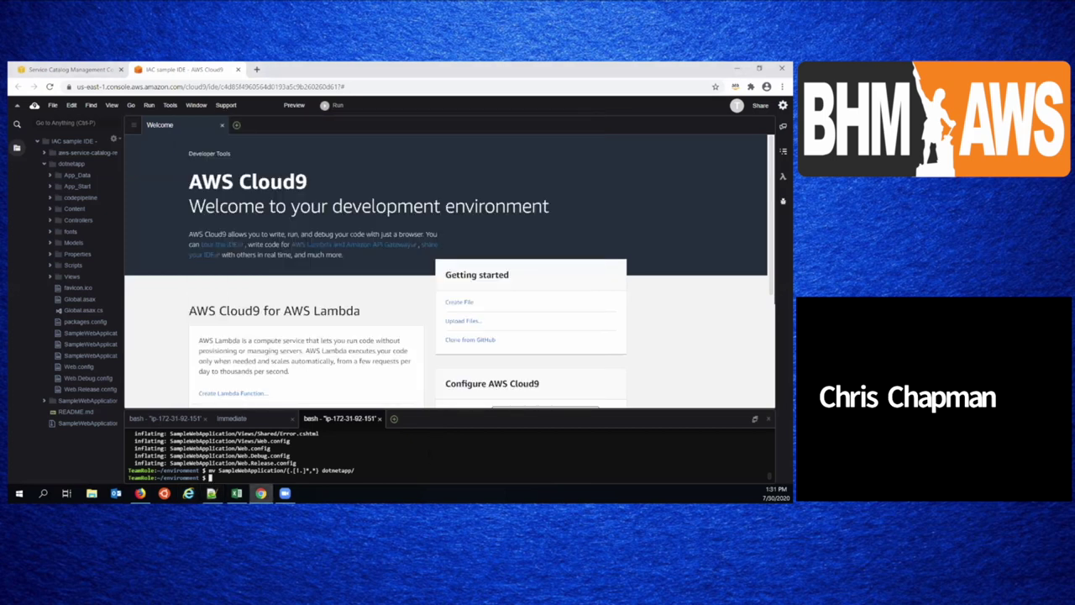
type("cd dotnetapp/")
key("Return")
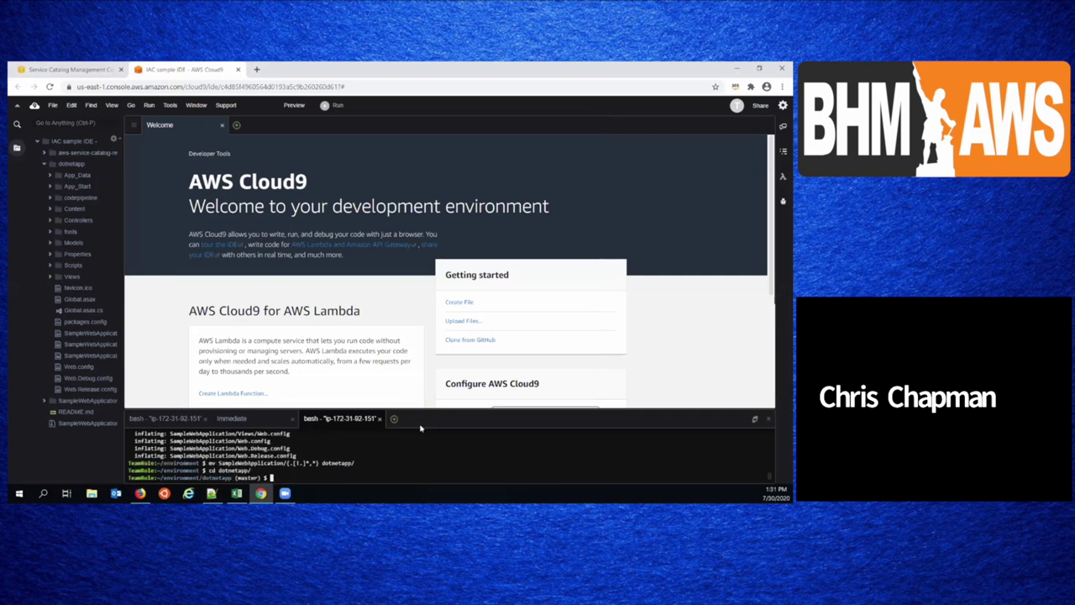
- Enlarge the terminal pane and the page text, and list the contents of the dotnetapp directory with ls
left_click_drag(420, 411, 416, 172)
key("ctrl+plus")
key("ctrl+plus")
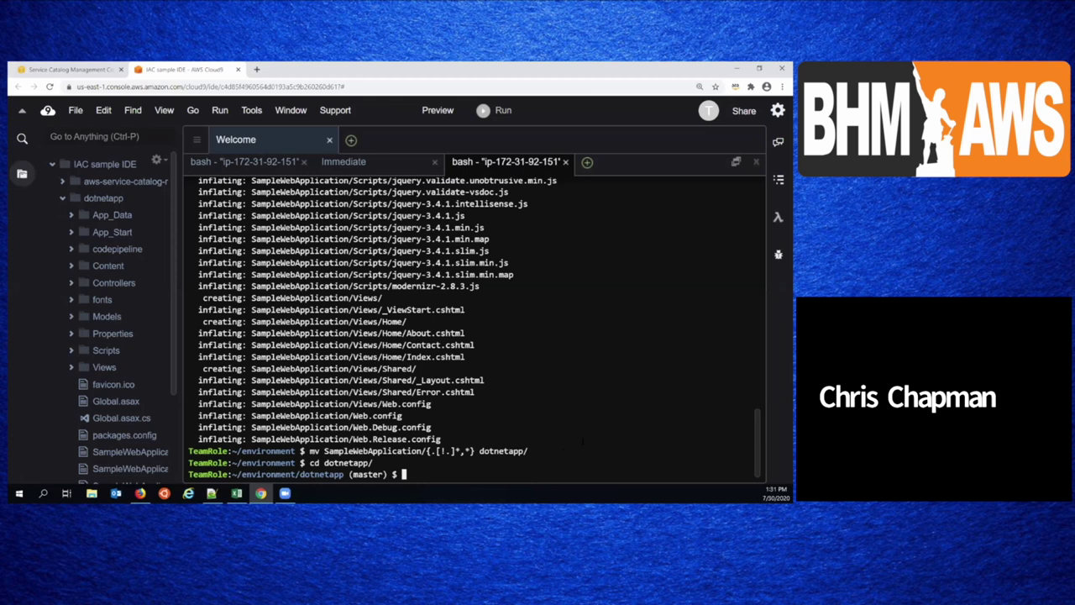
type("ls")
key("Return")
- Check the dotnetapp repository with git status and stage every file with "git add --all"
type("git status")
key("Return")
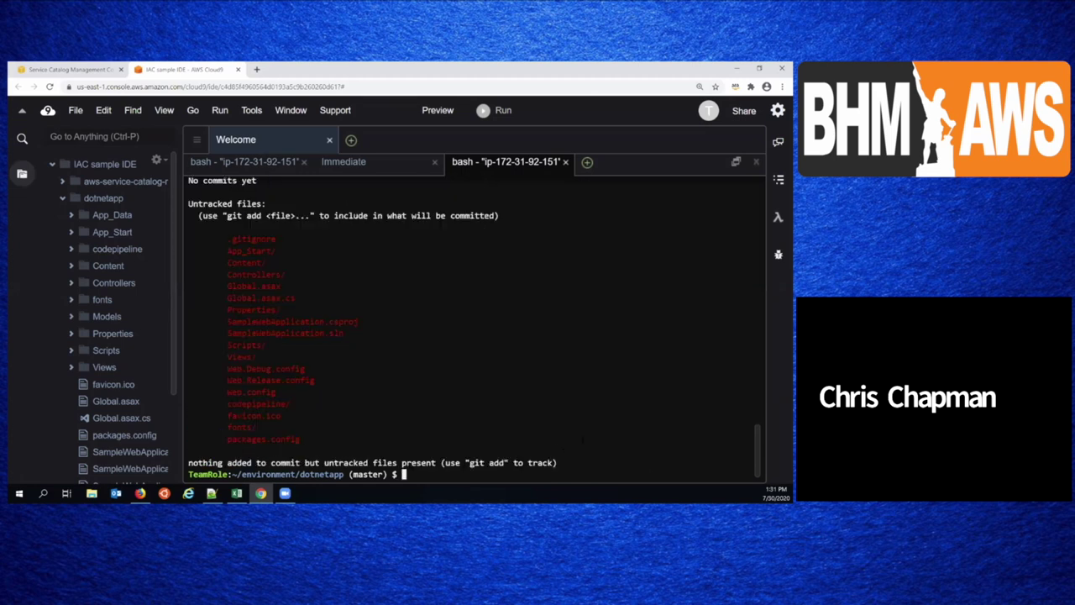
type("git add --all")
key("Return")
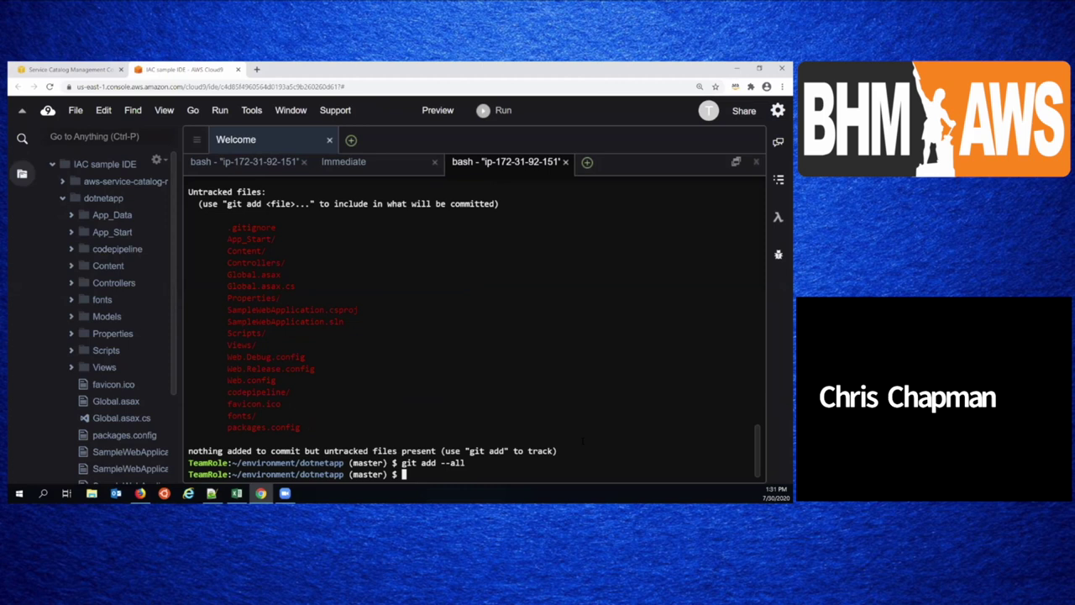
- Try to commit the staged files with the message "first checkin" and send them to the remote with git push
type("git commit -m \"first checkin\"")
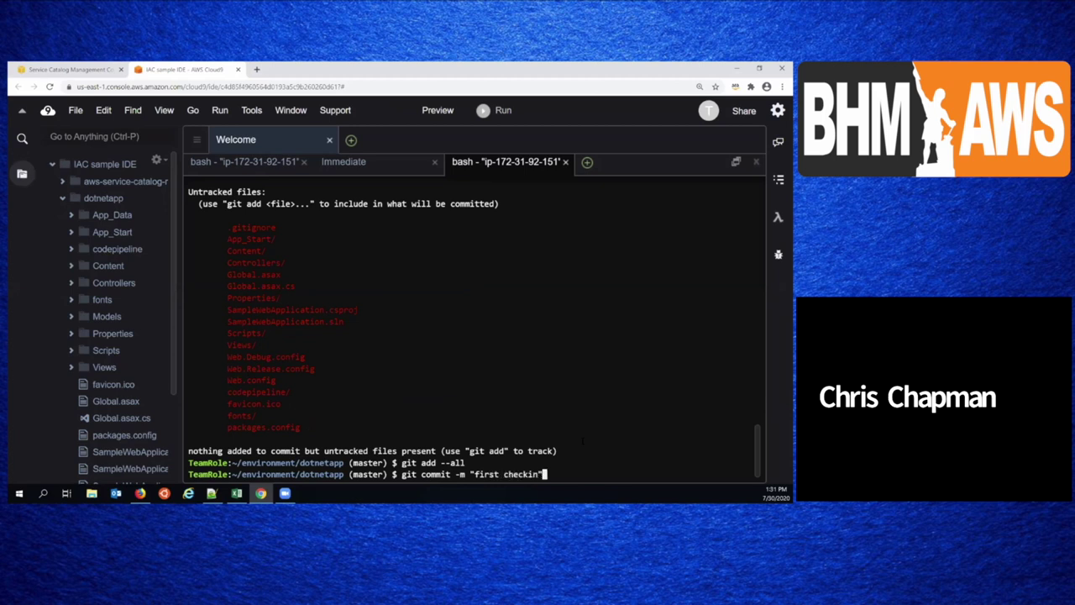
key("Return")
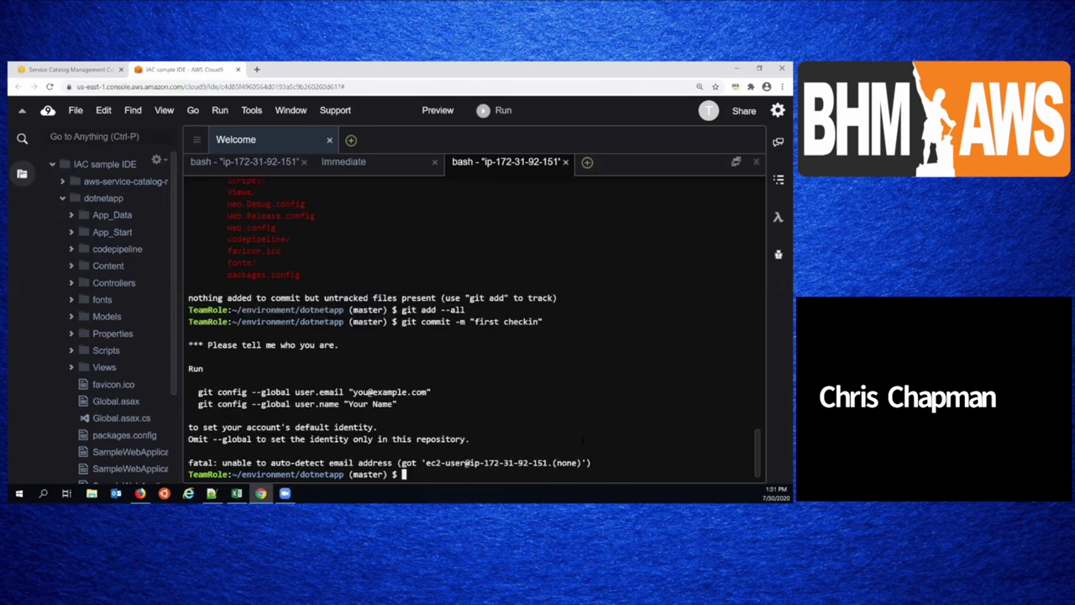
type("git push")
key("Return")
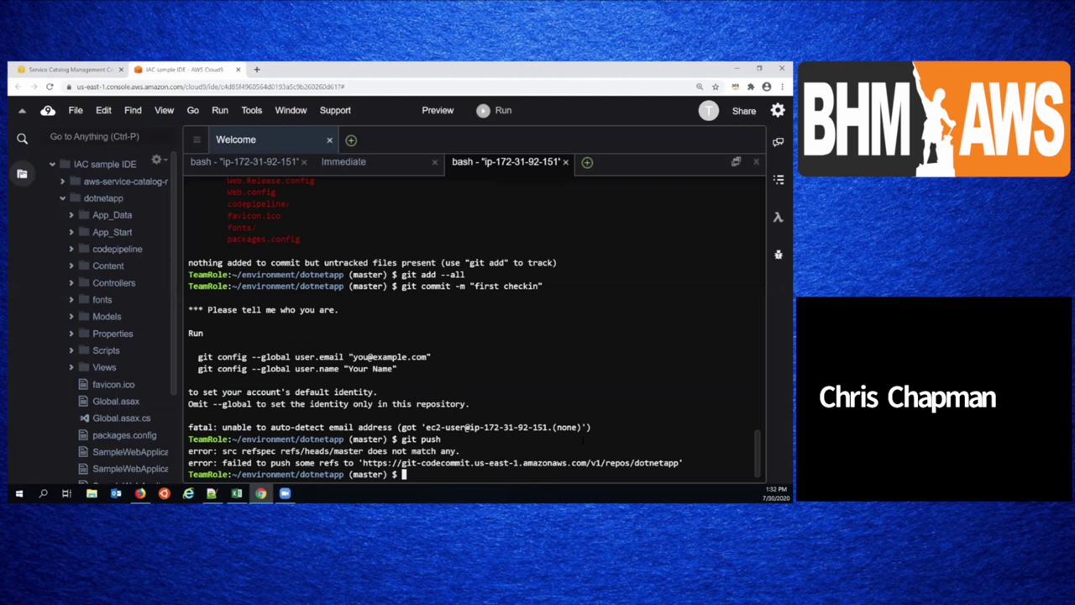
- Retry git push, then run git status in dotnetapp and review the earlier terminal output
key("Up")
key("Return")
type("git status")
key("Return")
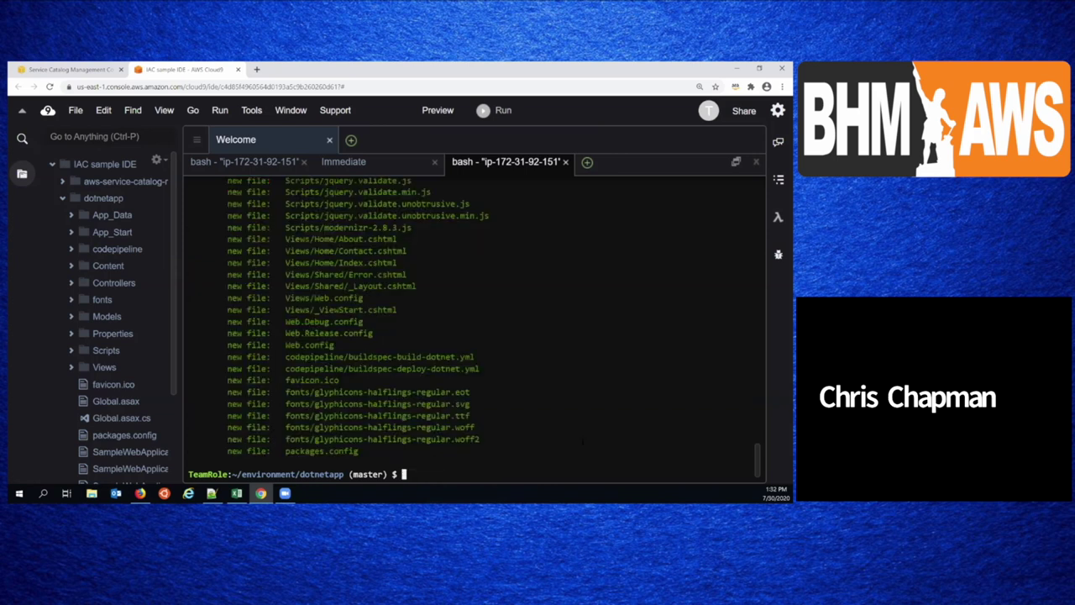
scroll(570, 436, "up", 10)
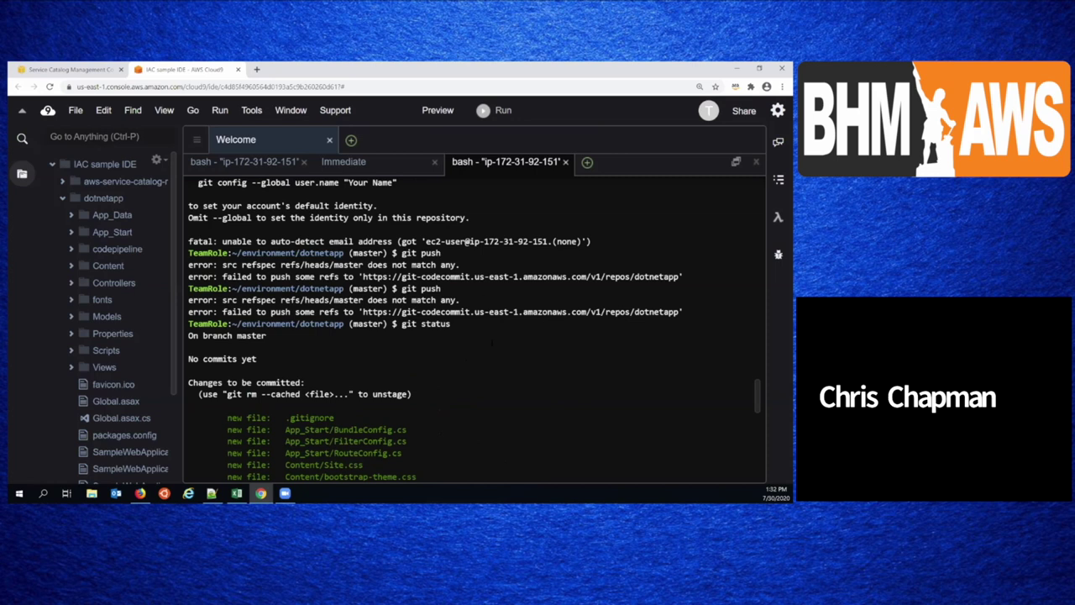
- Try once more to push the dotnetapp repository with git push
key("Up")
key("BackSpace")
key("BackSpace")
key("BackSpace")
key("BackSpace")
key("BackSpace")
key("BackSpace")
type("push")
key("Return")
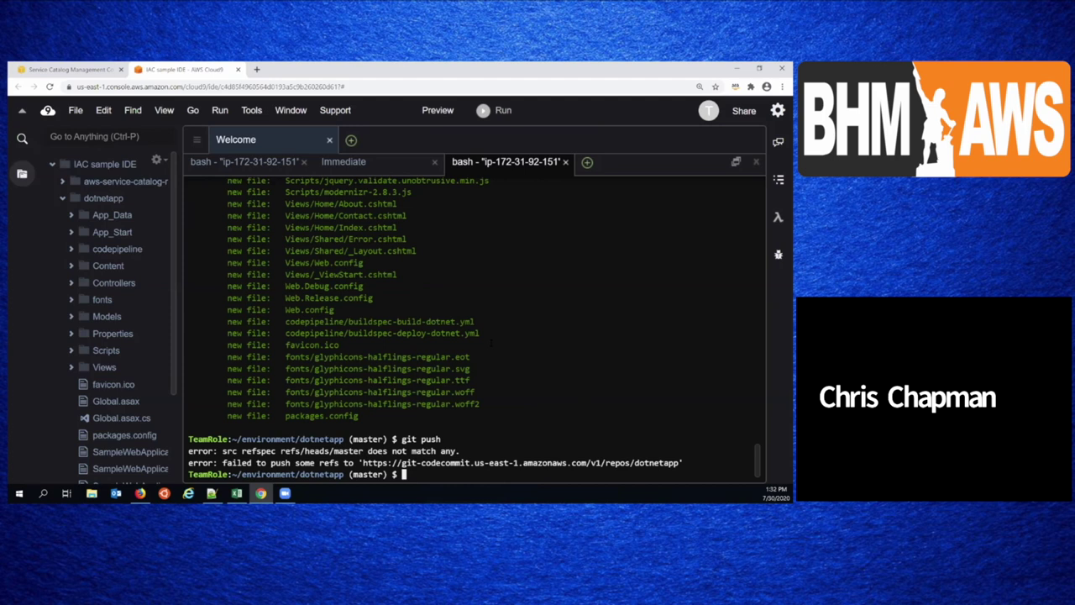
- Go up to the environment directory and try to remove the dotnetapp folder with "rm -r dotnetapp/"
type("cd ../")
key("Return")
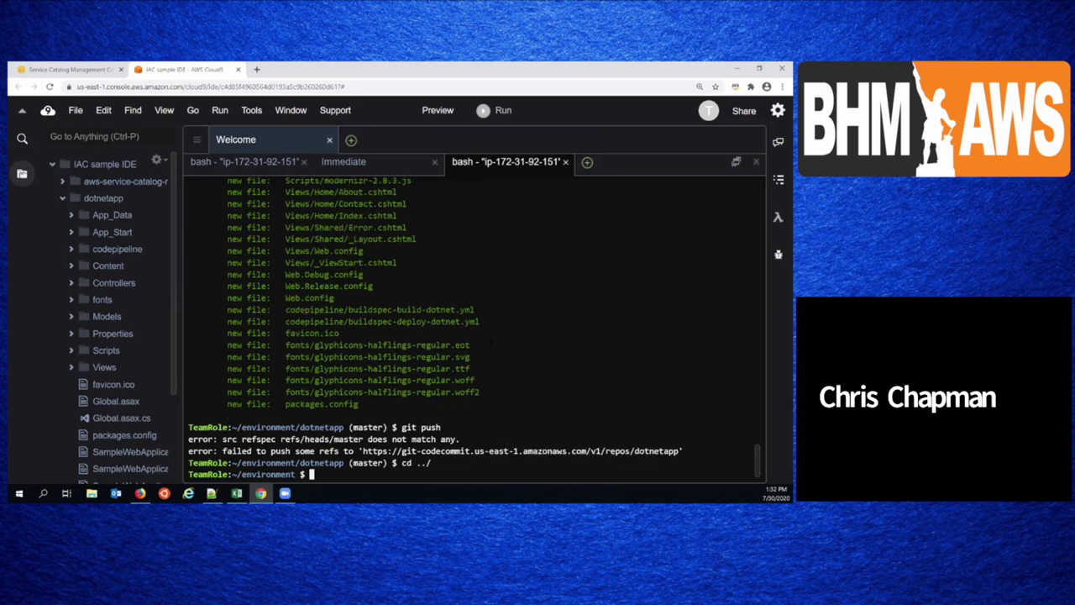
type("rm dotnetapp/")
key("Home")
key("Right")
key("Right")
key("Right")
type("-r")
key("Return")
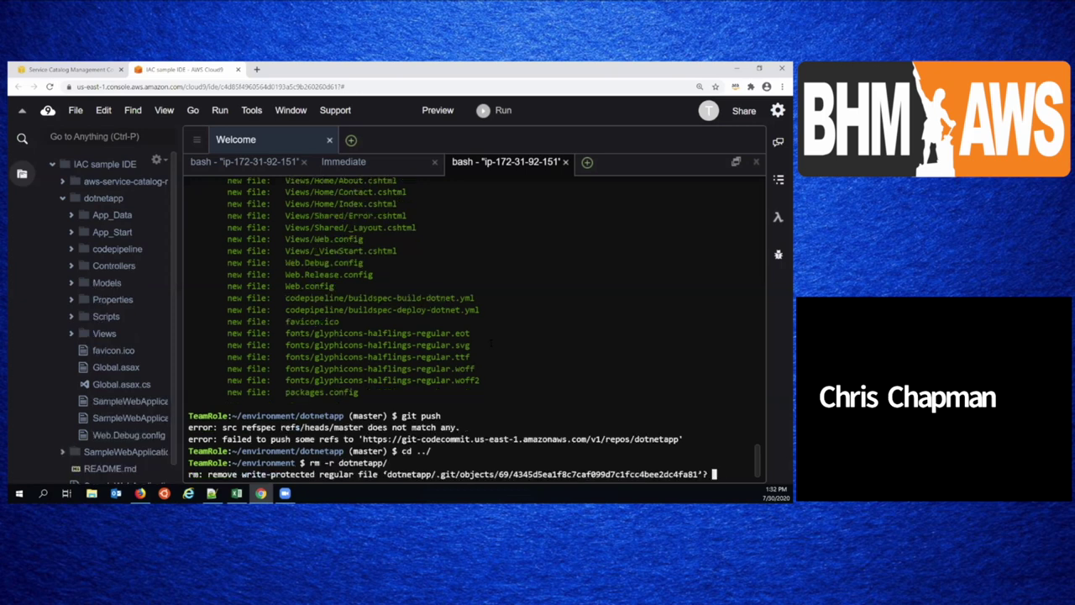
key("ctrl+c")
- Force the recursive removal of the dotnetapp folder with "rm -rf dotnetapp/"
key("Up")
key("Home")
key("Right")
key("Right")
key("Right")
key("Right")
key("Right")
type("f")
key("Return")
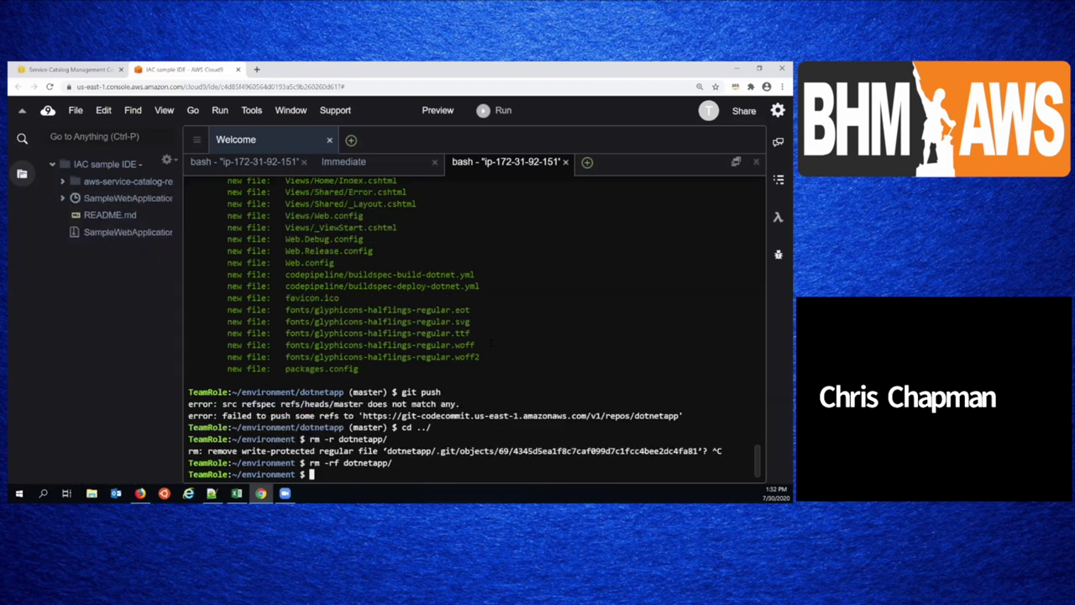
- List the environment and SampleWebApplication directories, then try to remove SampleWebApplication with a plain rm
type("ls")
key("Return")
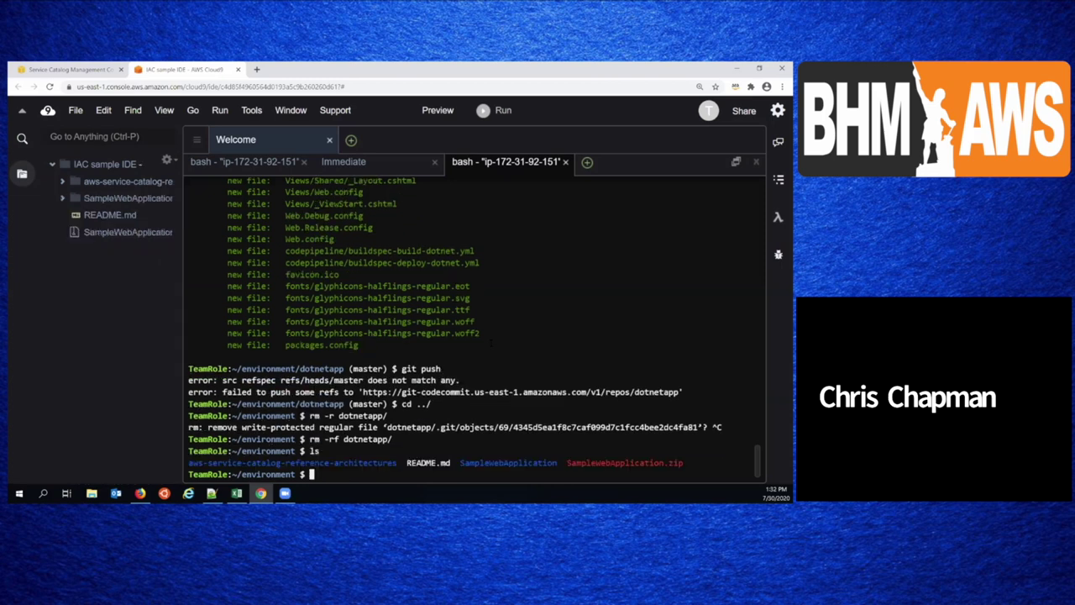
type("ls SampleWebApplication")
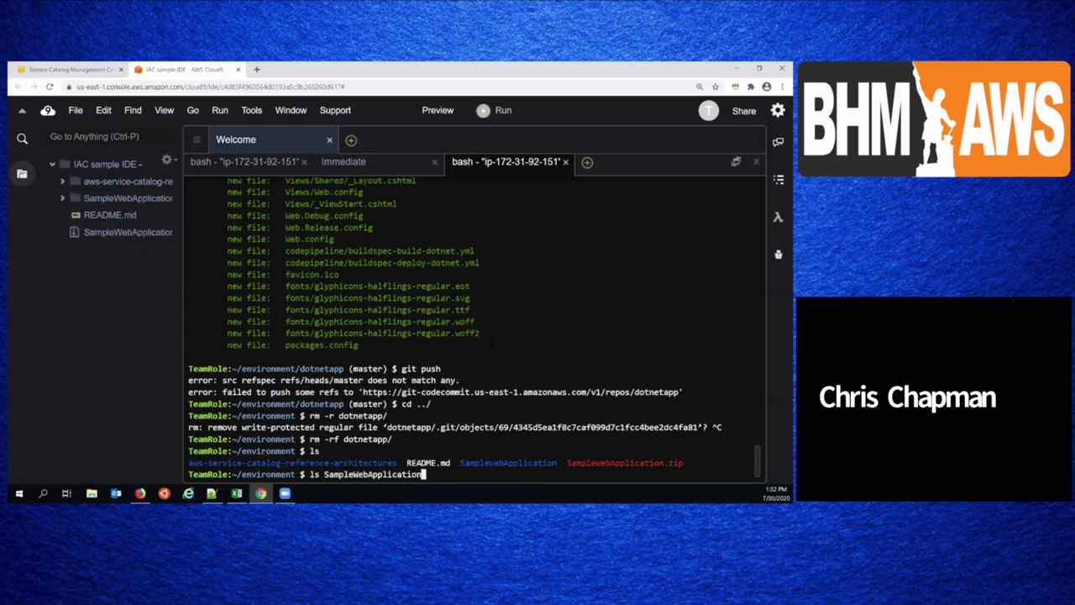
key("Return")
type("rm SampleWebApplication")
key("Return")
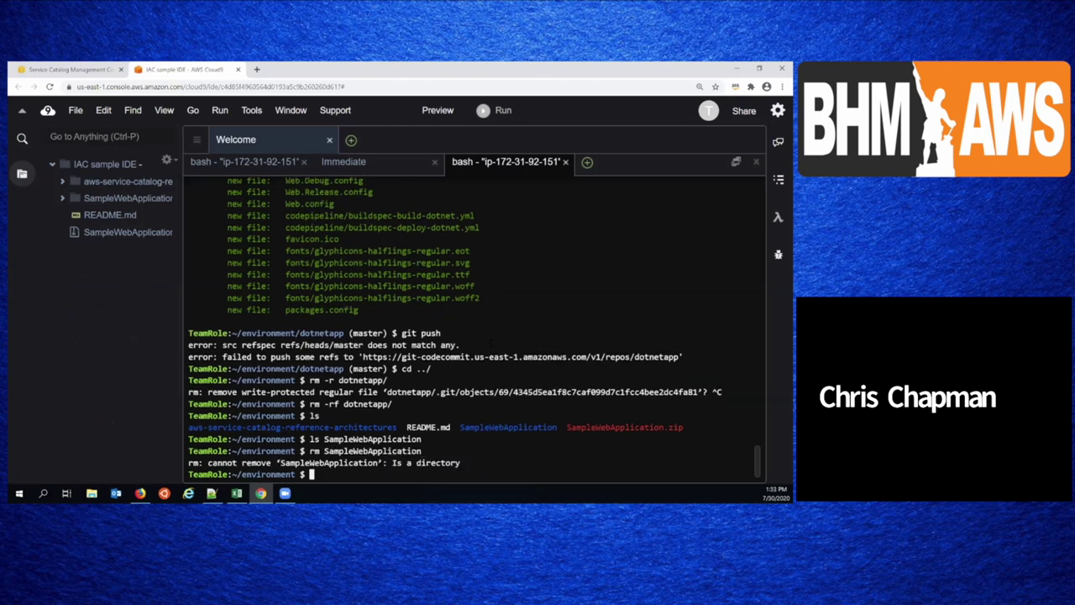
- Remove the SampleWebApplication directory with rmdir and list the environment directory with ls
key("Up")
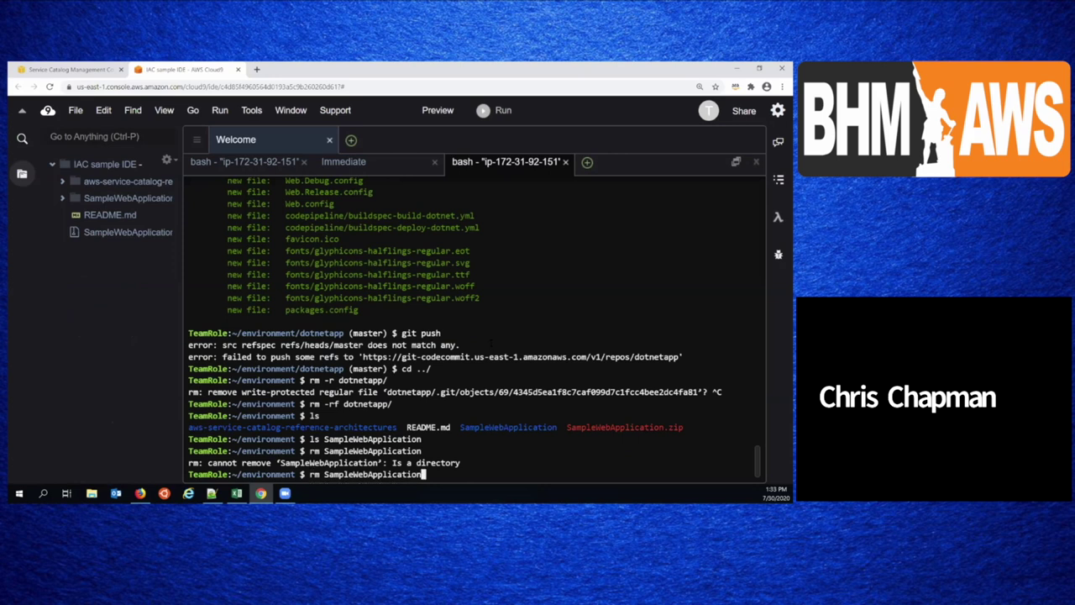
key("Home")
key("Right")
key("Right")
type("dir")
key("Return")
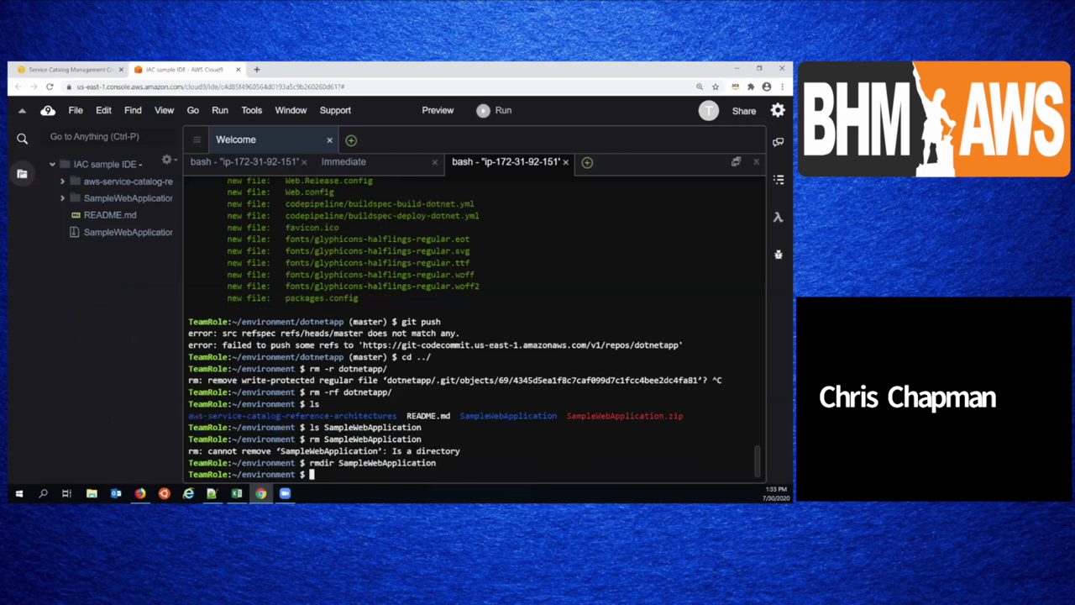
type("ls")
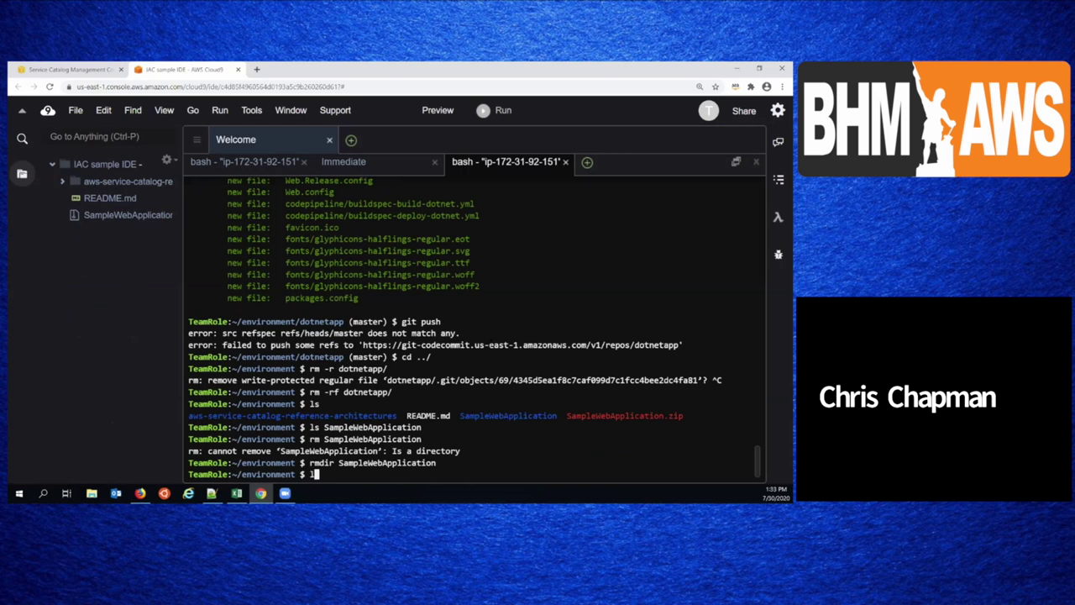
key("Return")
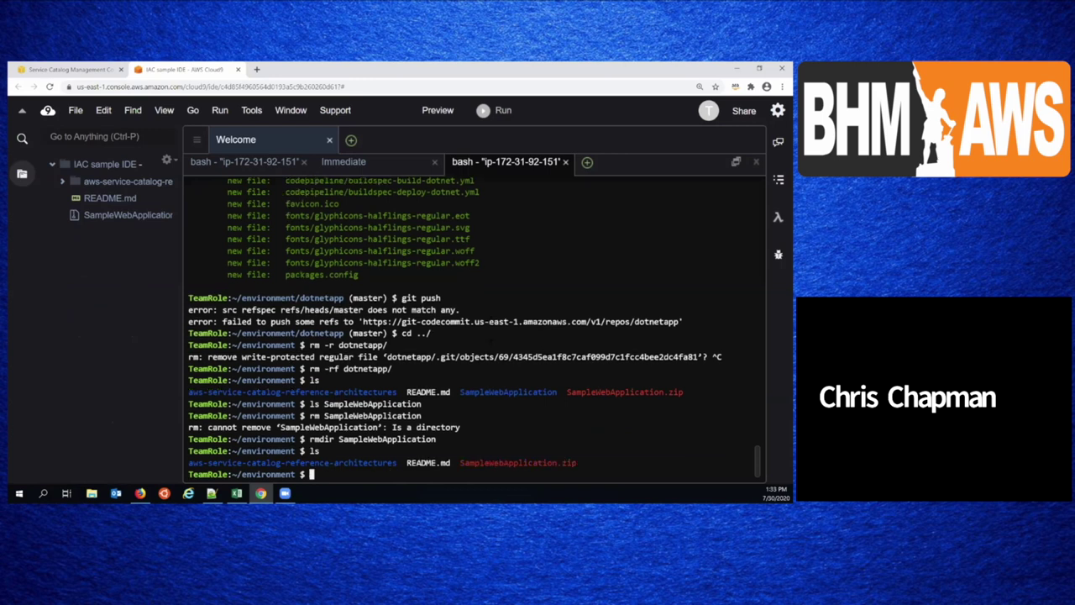
- Extract SampleWebApplication.zip in the environment directory with unzip
type("unzip")
key("Tab")
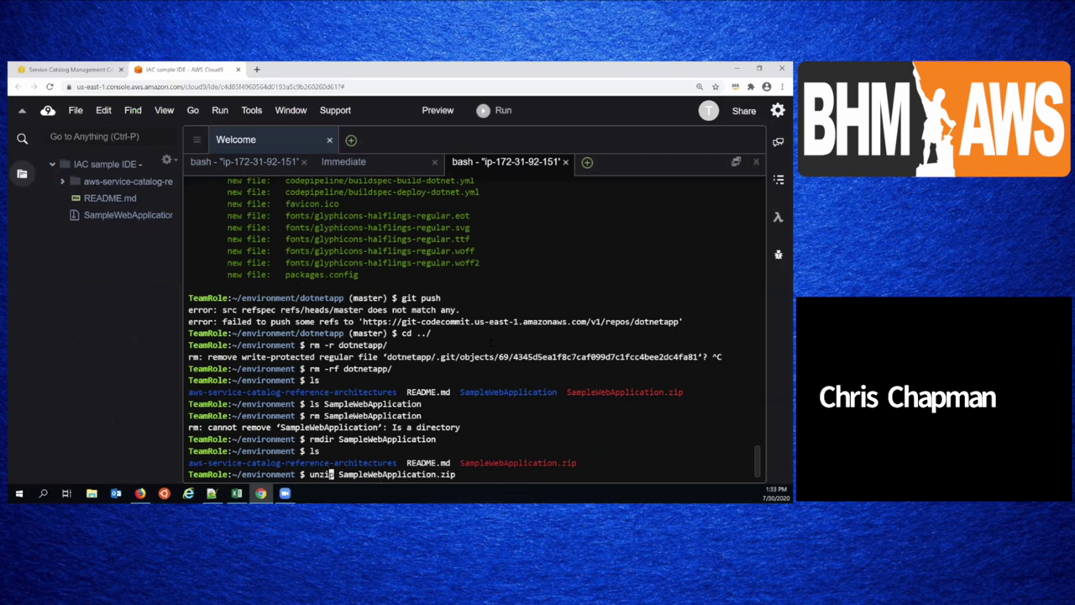
key("Return")
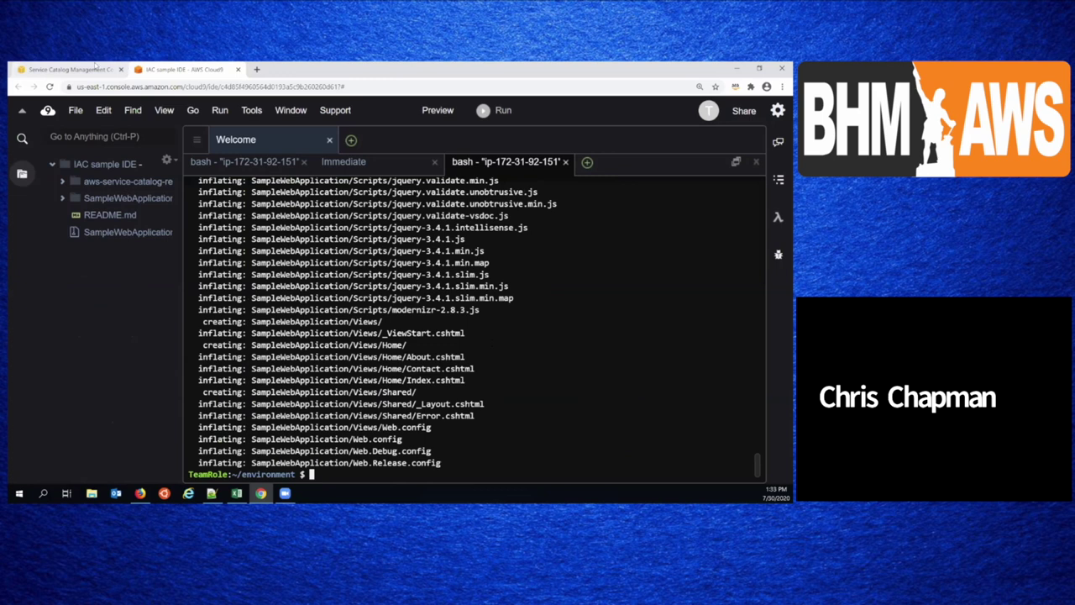
- In Service Catalog, open the provisioned product mysamplepipeline and copy its CloneUrlHttp output value
left_click(67, 69)
scroll(322, 312, "down", 4)
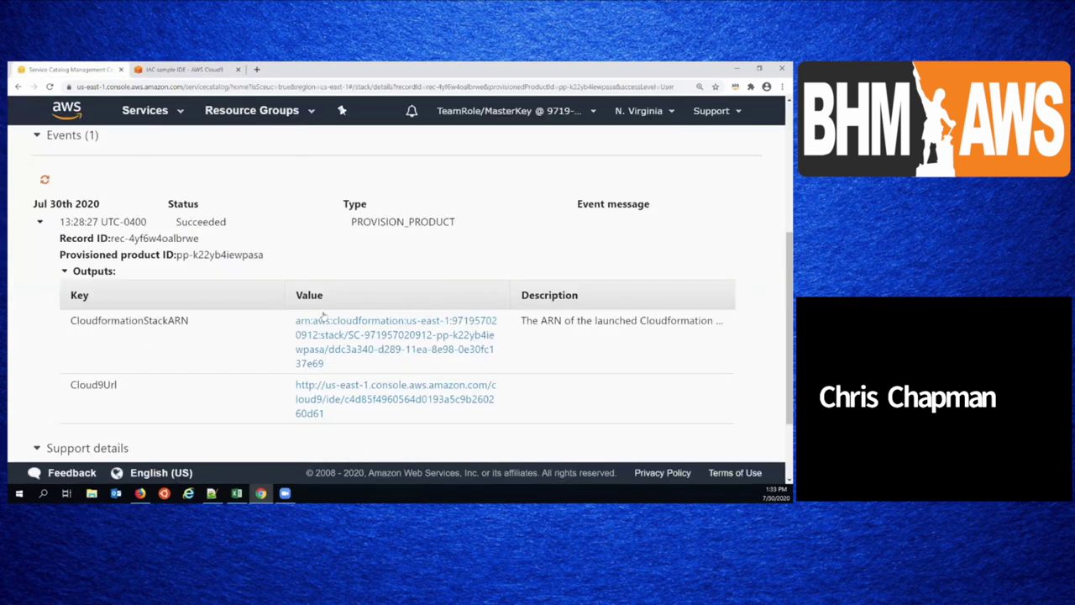
scroll(168, 239, "up", 5)
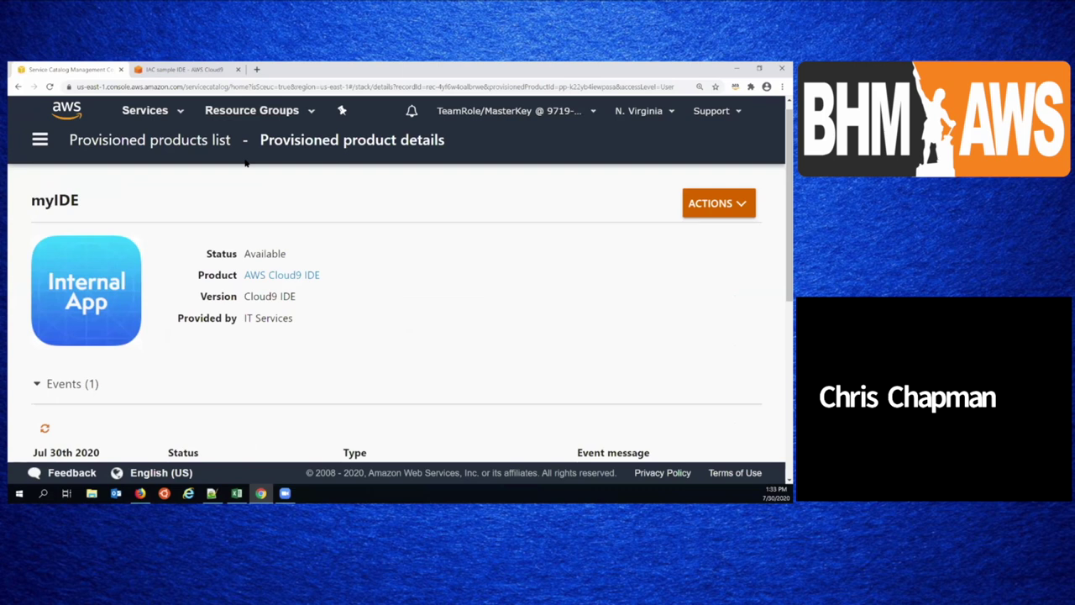
key("ctrl+0")
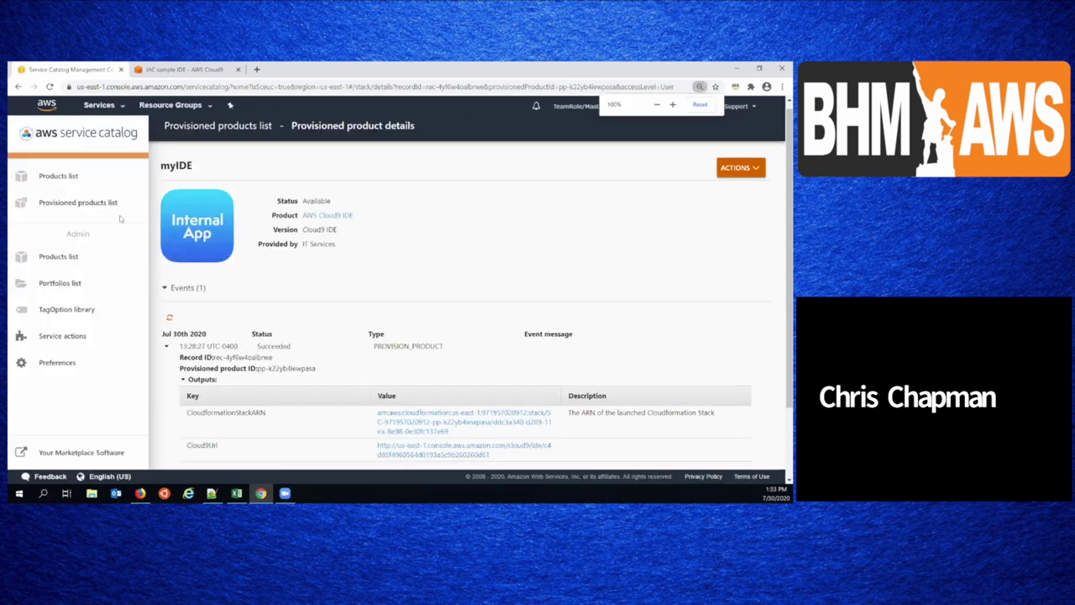
left_click(66, 204)
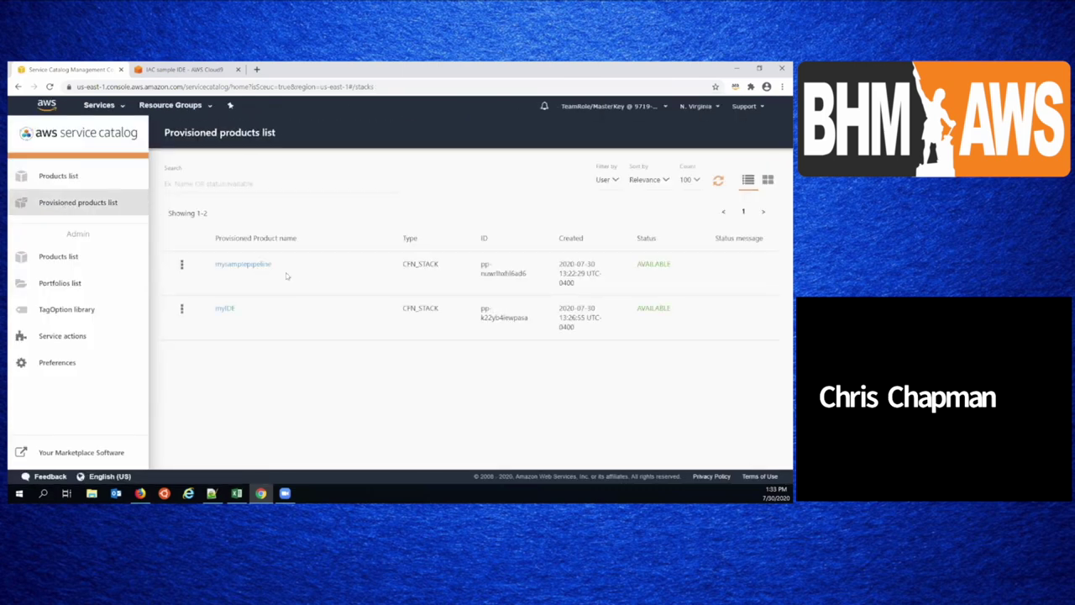
left_click(256, 265)
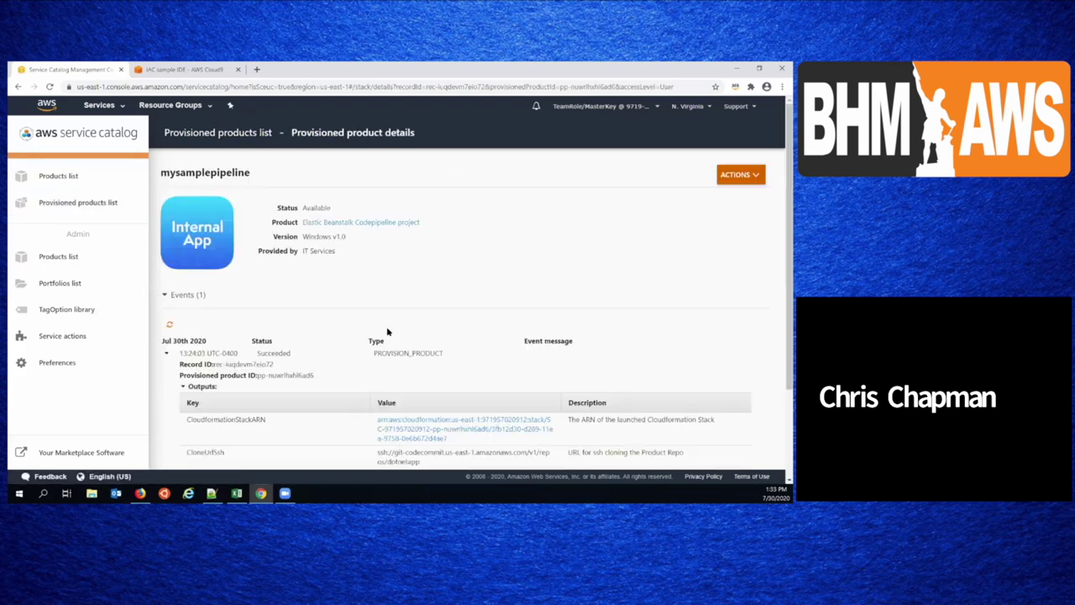
scroll(420, 361, "down", 3)
left_click_drag(440, 370, 374, 360)
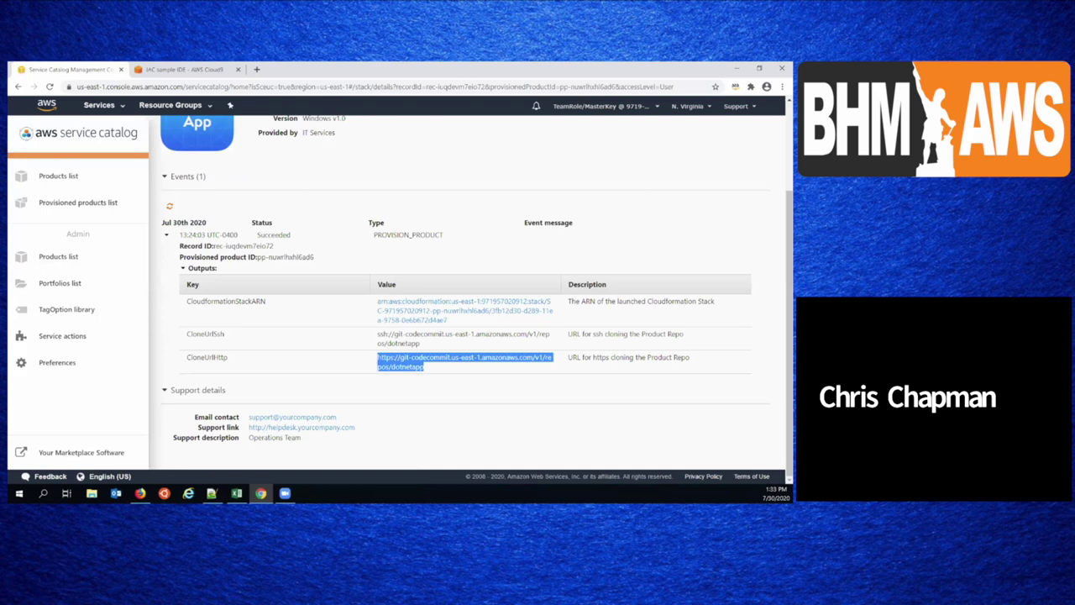
left_click(205, 68)
key("ctrl+minus")
key("ctrl+minus")
key("ctrl+minus")
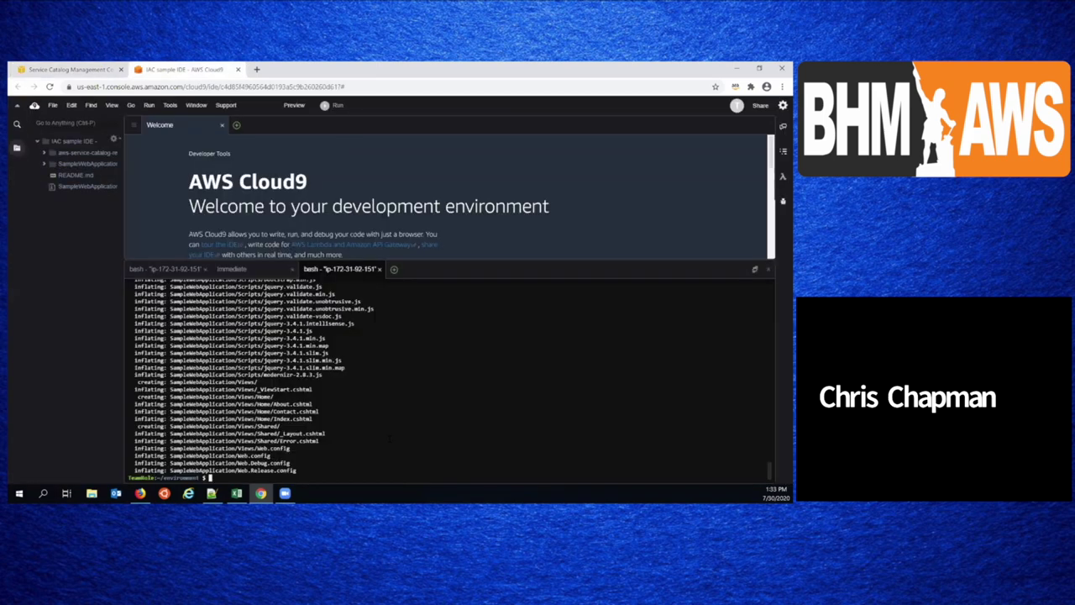
key("ctrl+v")
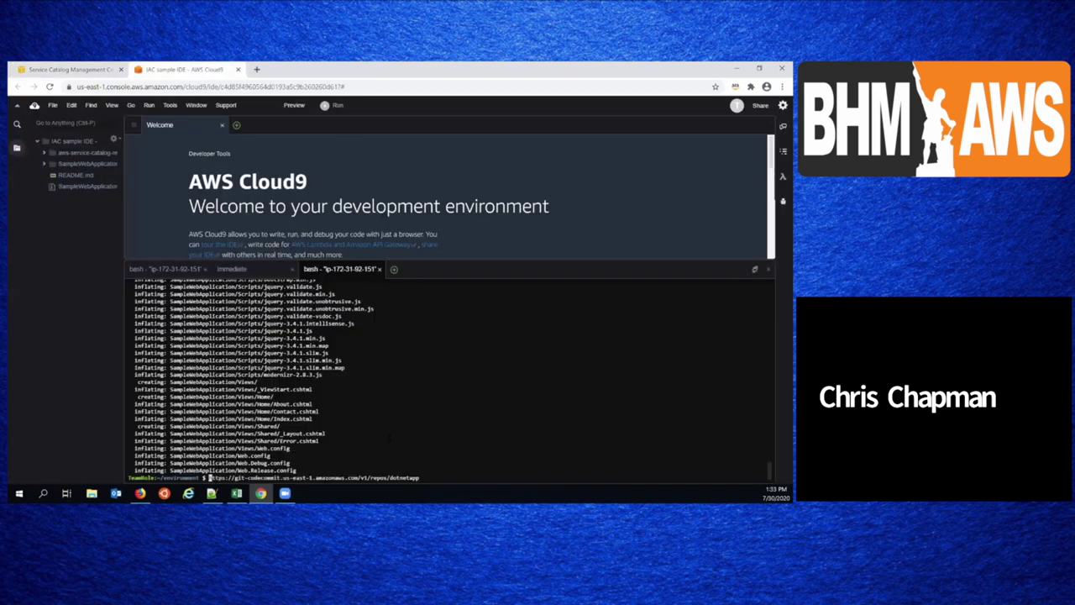
type("git clone")
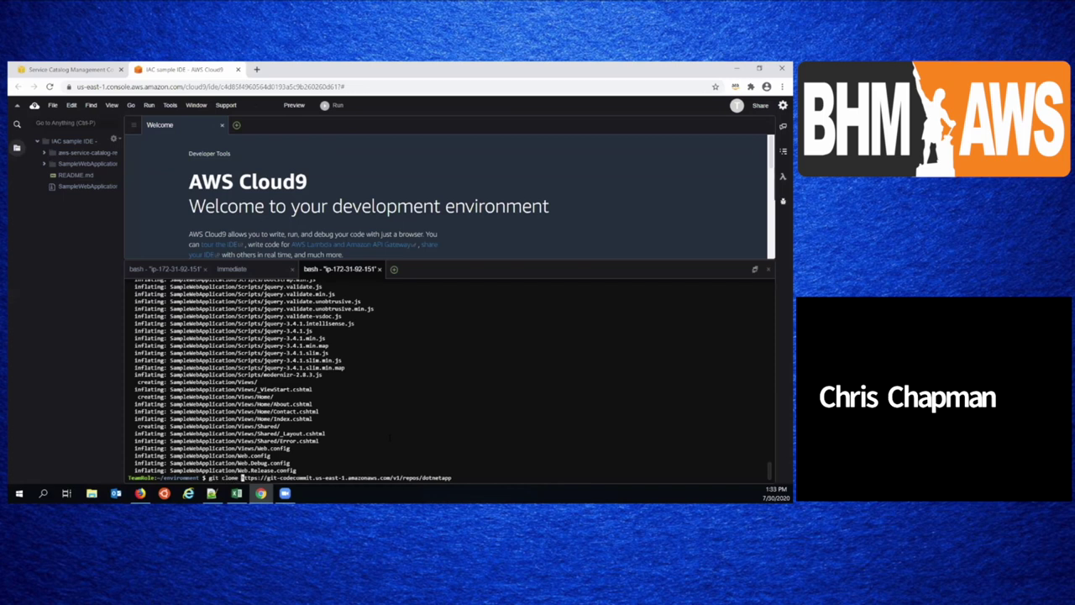
key("Return")
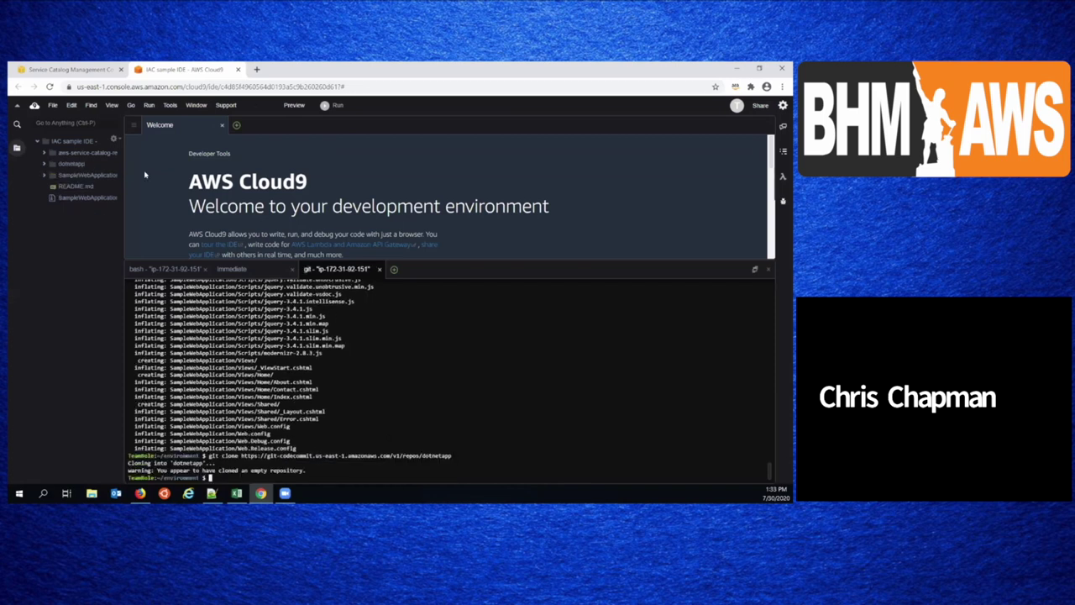
- Copy everything in SampleWebApplication, from App_Data through Web.Release.config, into the dotnetapp folder using the file tree
left_click(44, 174)
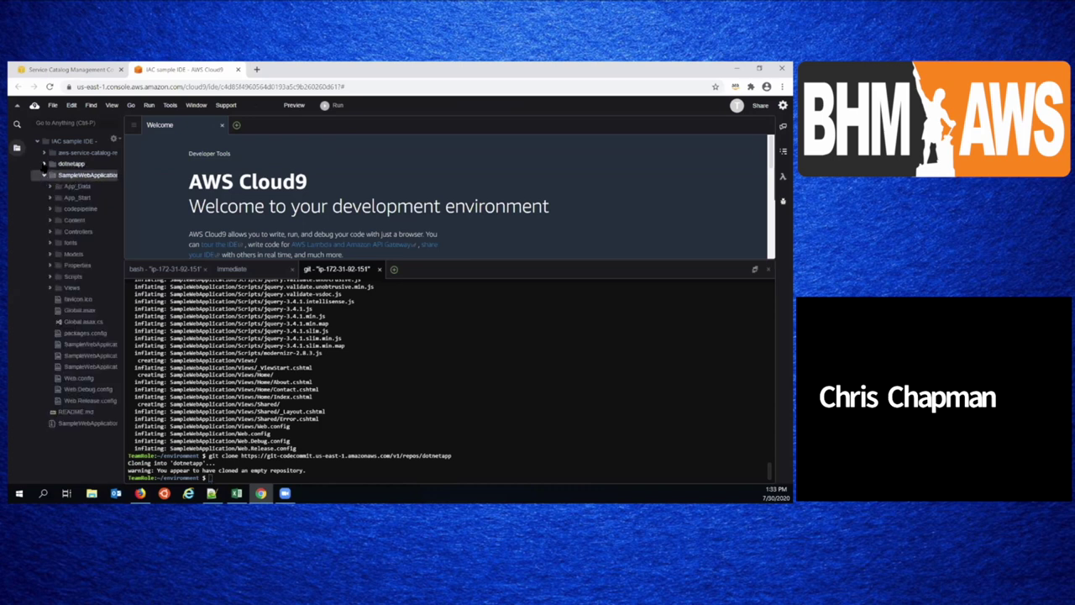
left_click(77, 187)
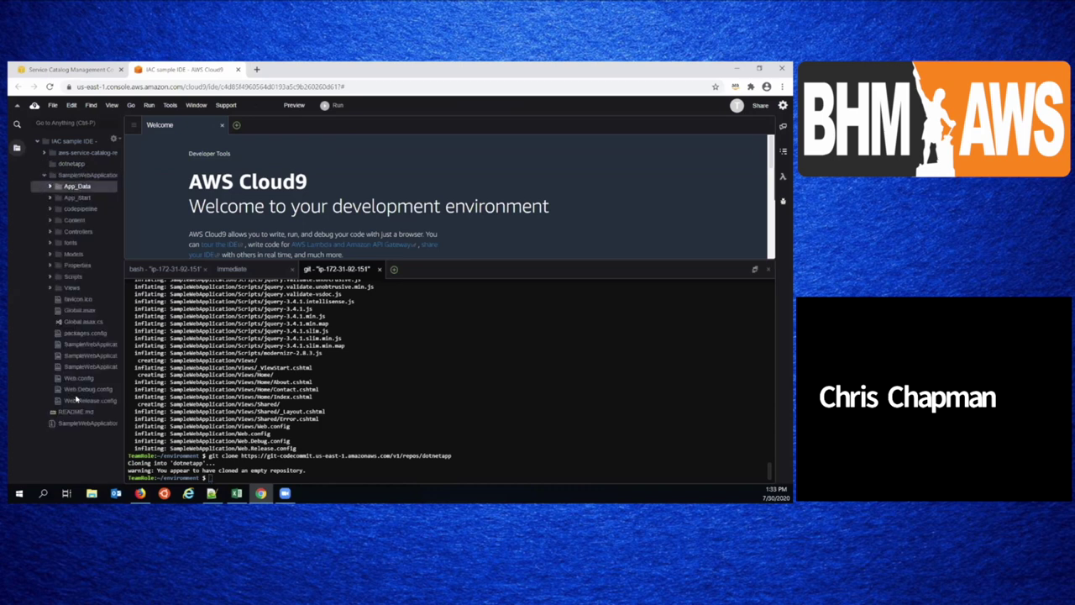
left_click(81, 400, "shift")
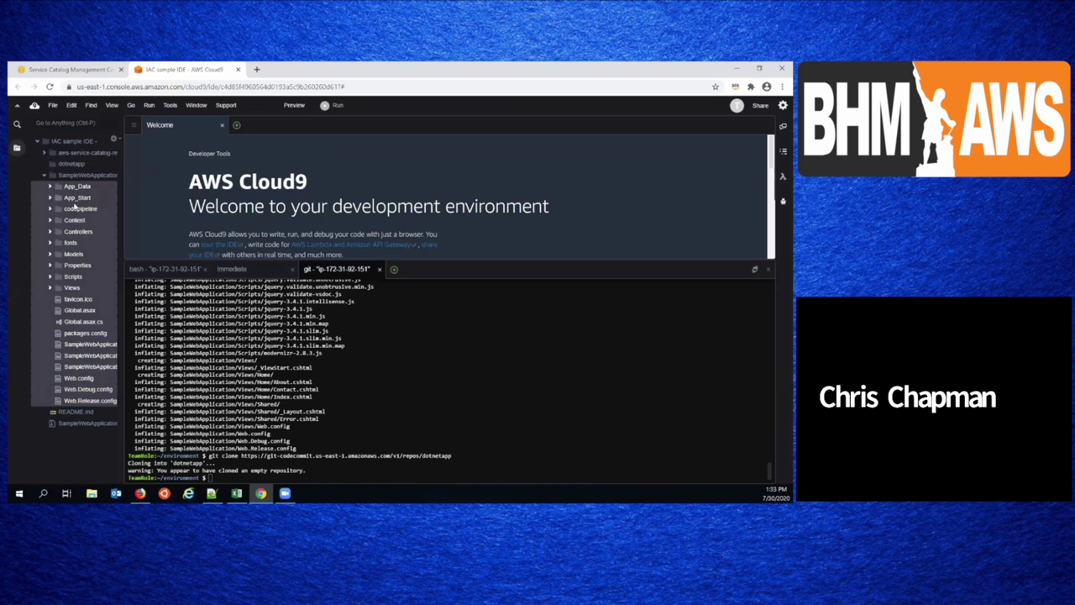
right_click(74, 205)
left_click(88, 301)
right_click(66, 165)
left_click(61, 165)
right_click(60, 164)
left_click(82, 271)
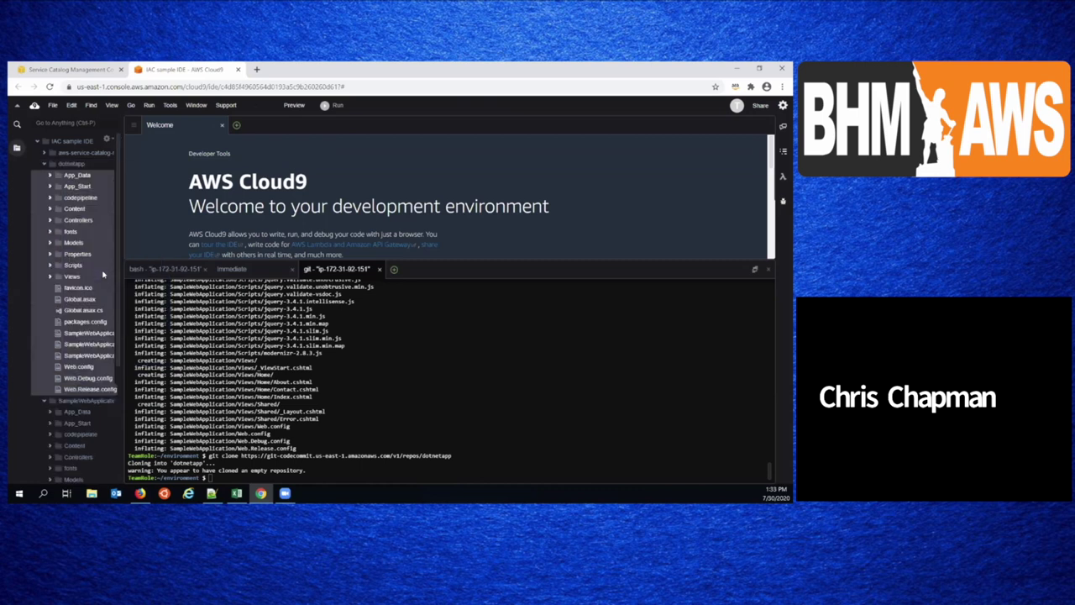
scroll(88, 319, "down", 3)
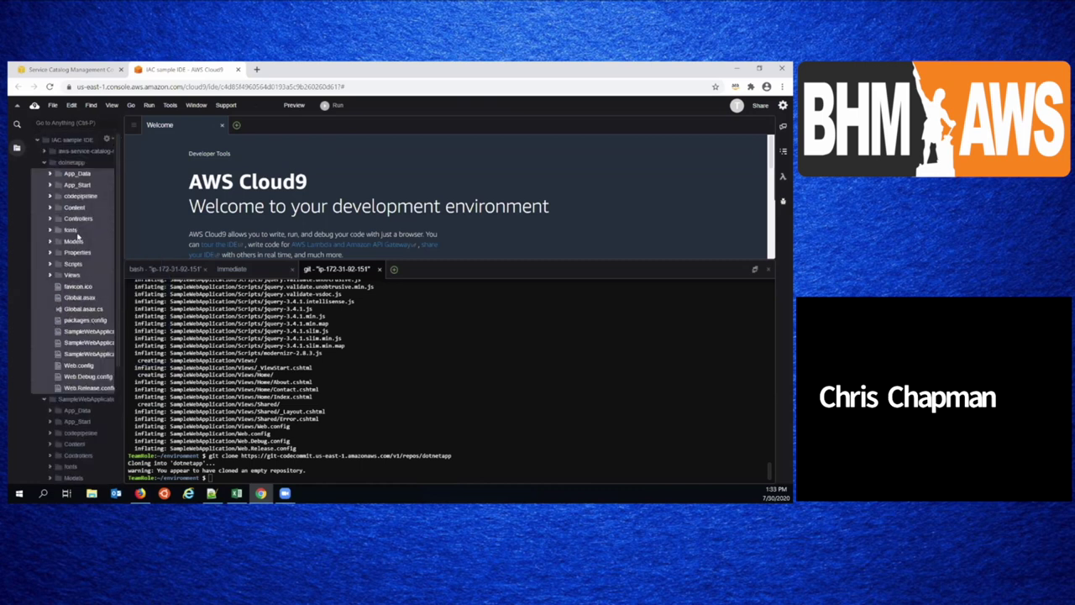
scroll(84, 283, "down", 2)
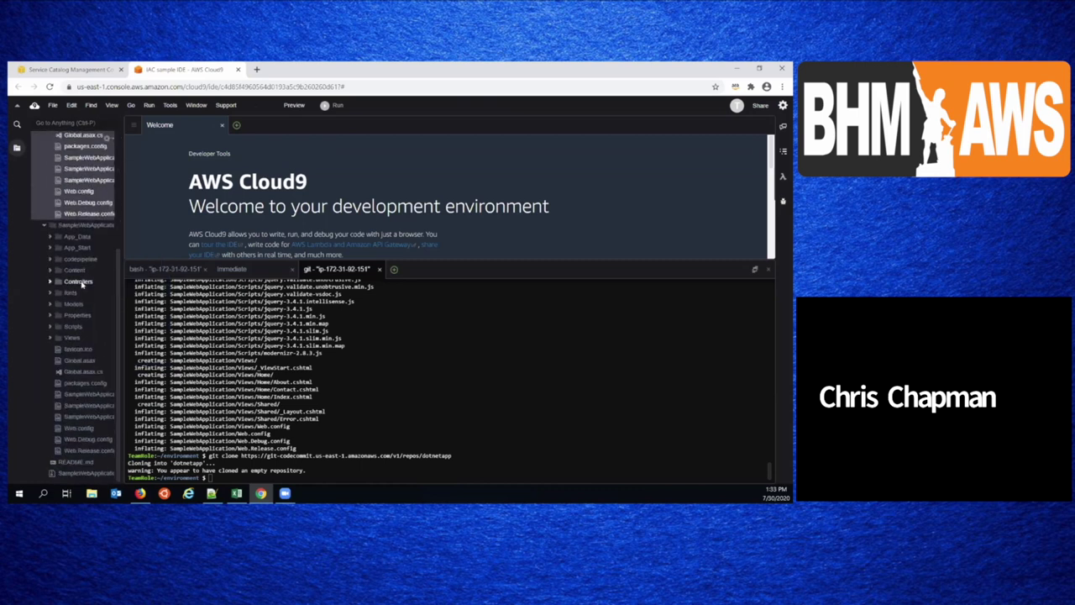
- In the terminal, change to the dotnetapp/ directory, run "git status", and stage everything with "git add --all"
left_click(485, 395)
type("cd dotnetapp/")
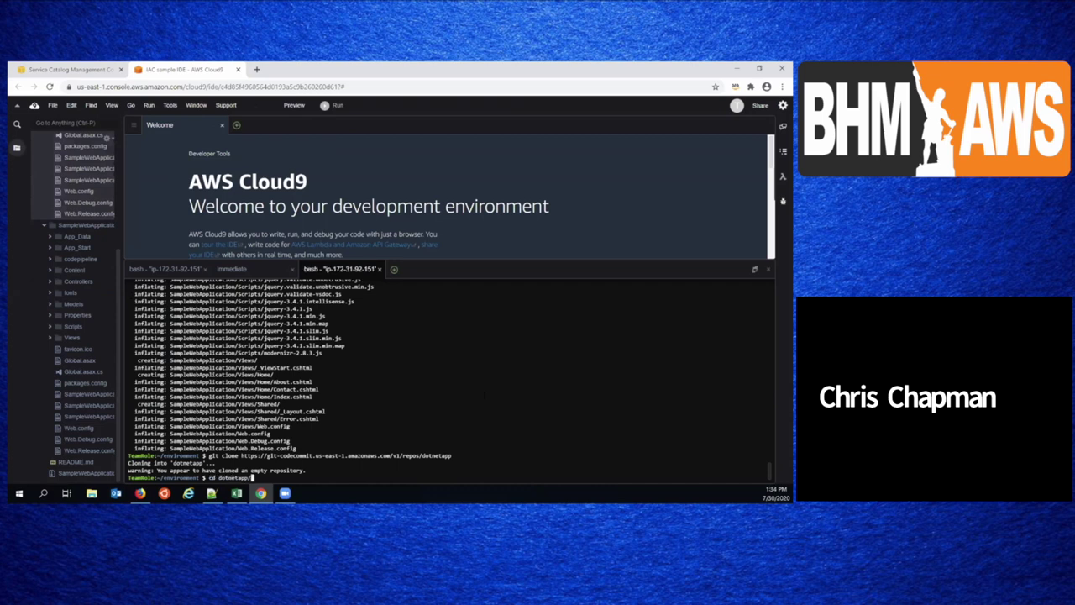
key("Return")
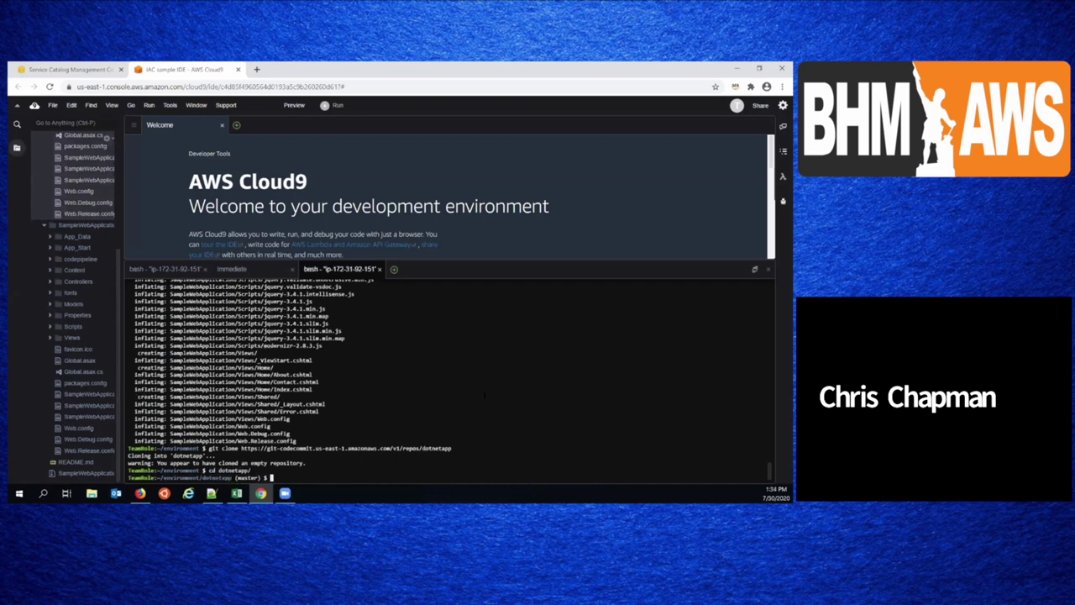
type("git status")
key("Return")
type("git add --all")
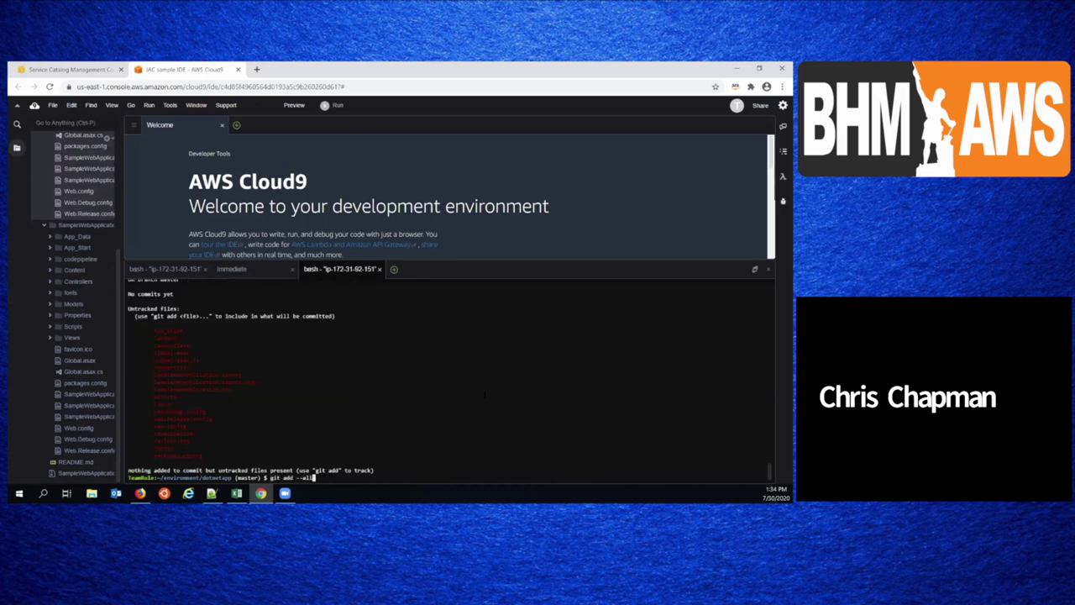
key("Return")
- Commit the staged files with the message "first commit" and push them to the dotnetapp repository
type("git co")
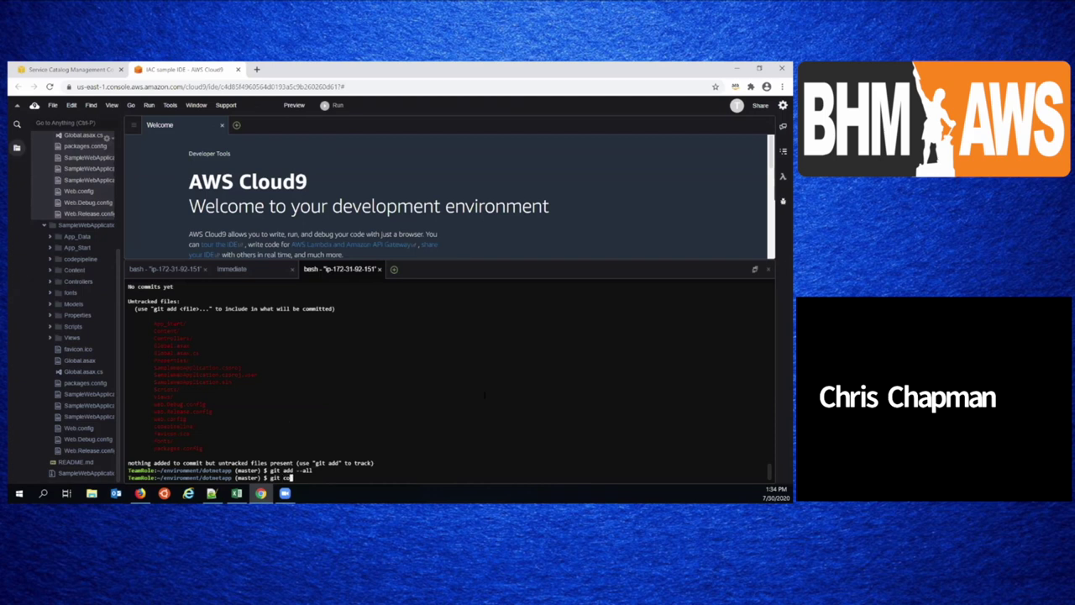
type("mmit -m \"first commit\"")
key("Return")
type("git p")
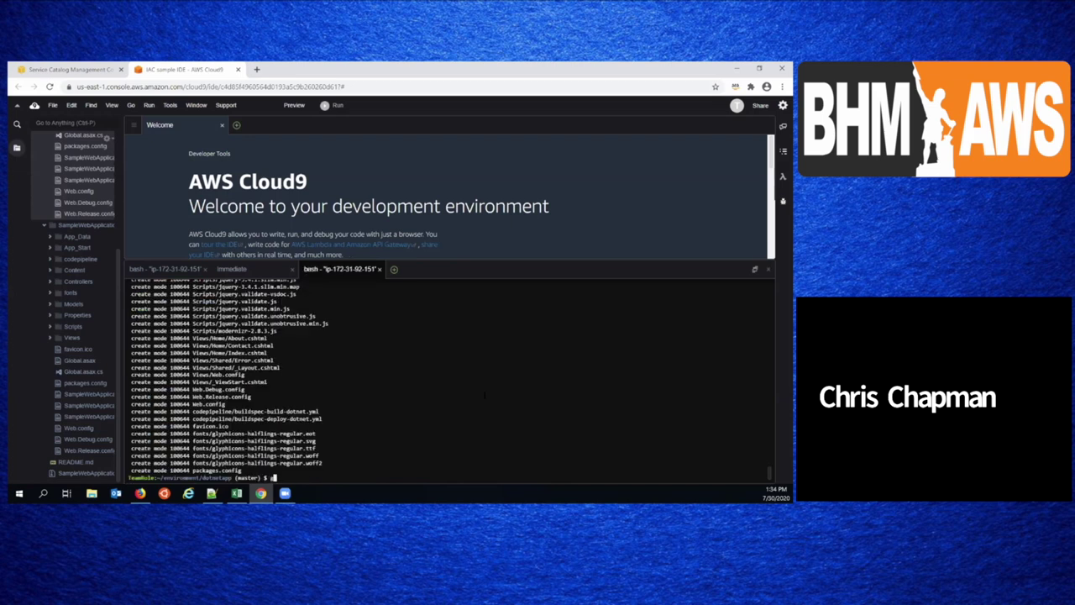
type("ush")
key("Return")
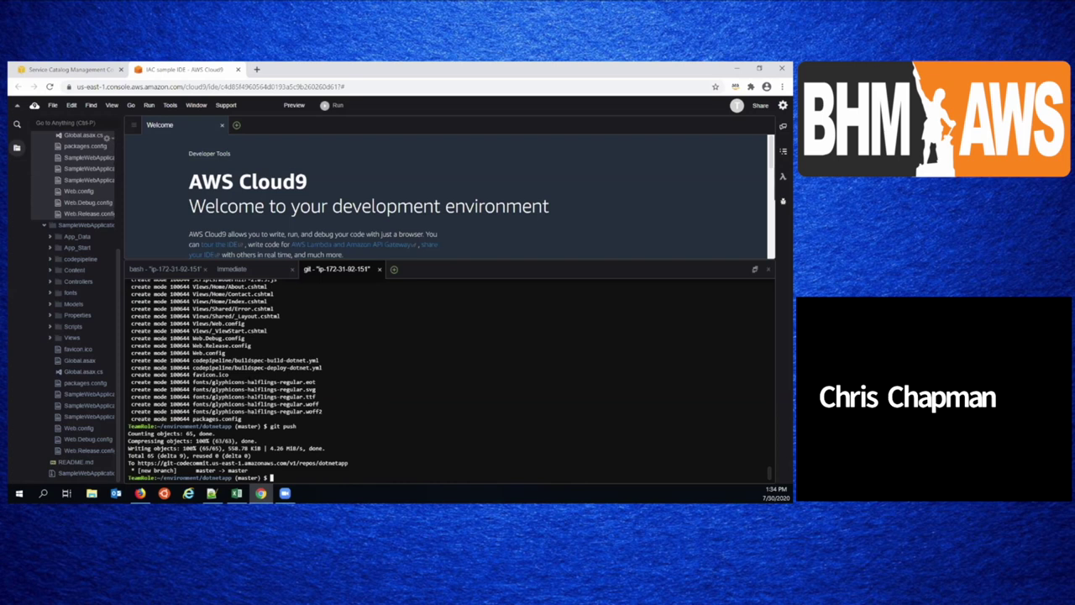
left_click(139, 494)
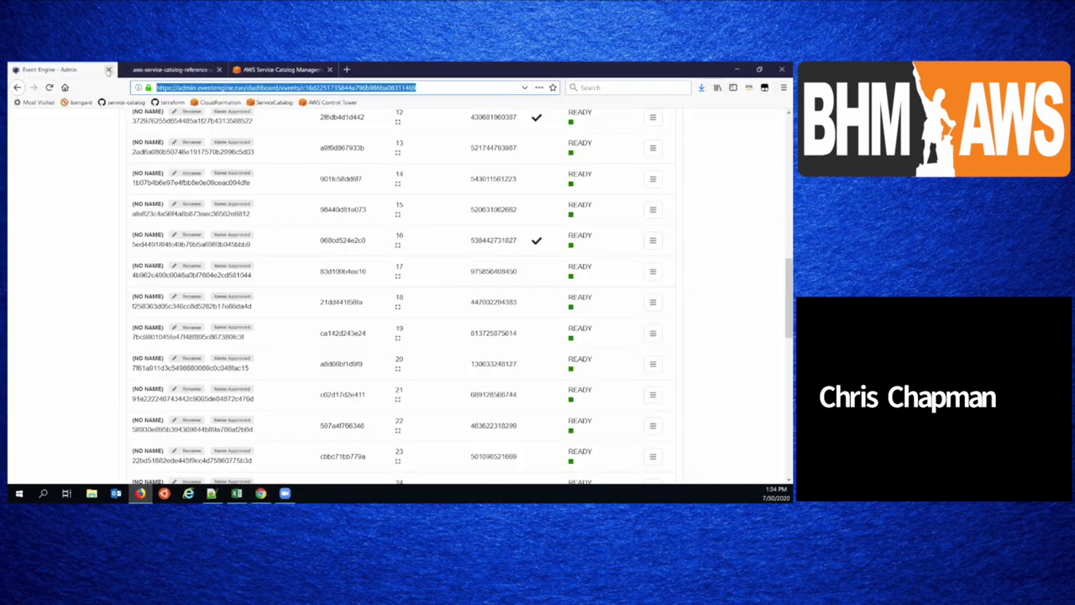
left_click(108, 69)
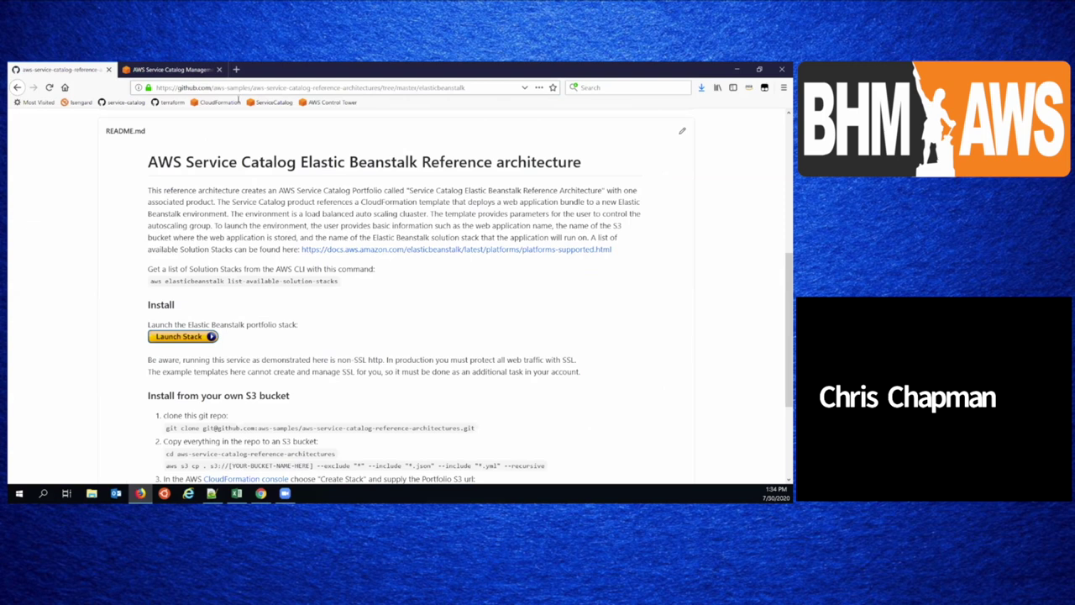
scroll(244, 132, "up", 5)
key("ctrl+Tab")
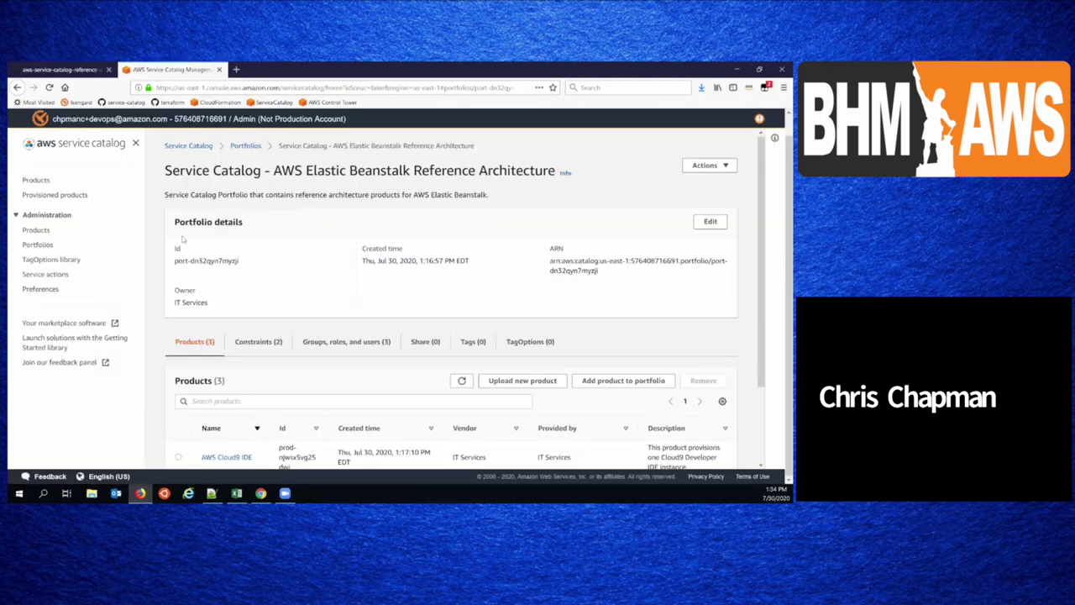
left_click(124, 142)
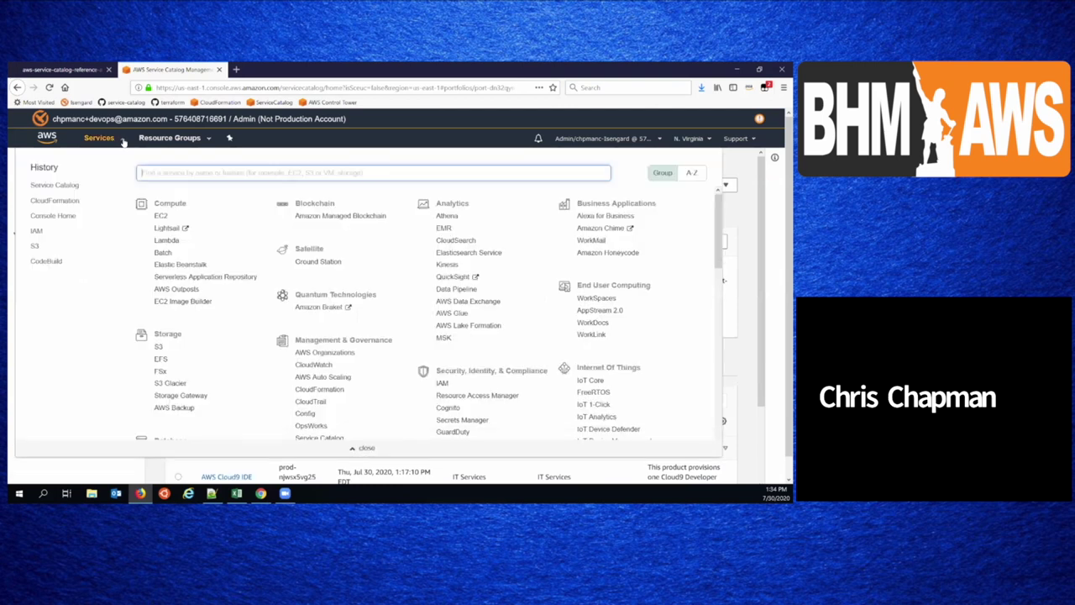
type("code")
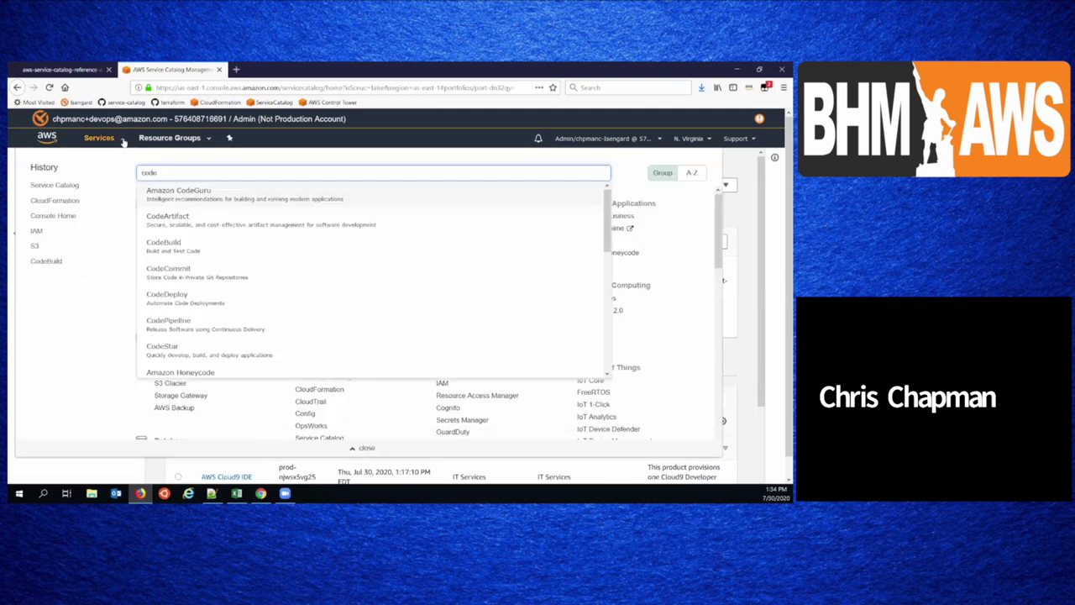
type("commi")
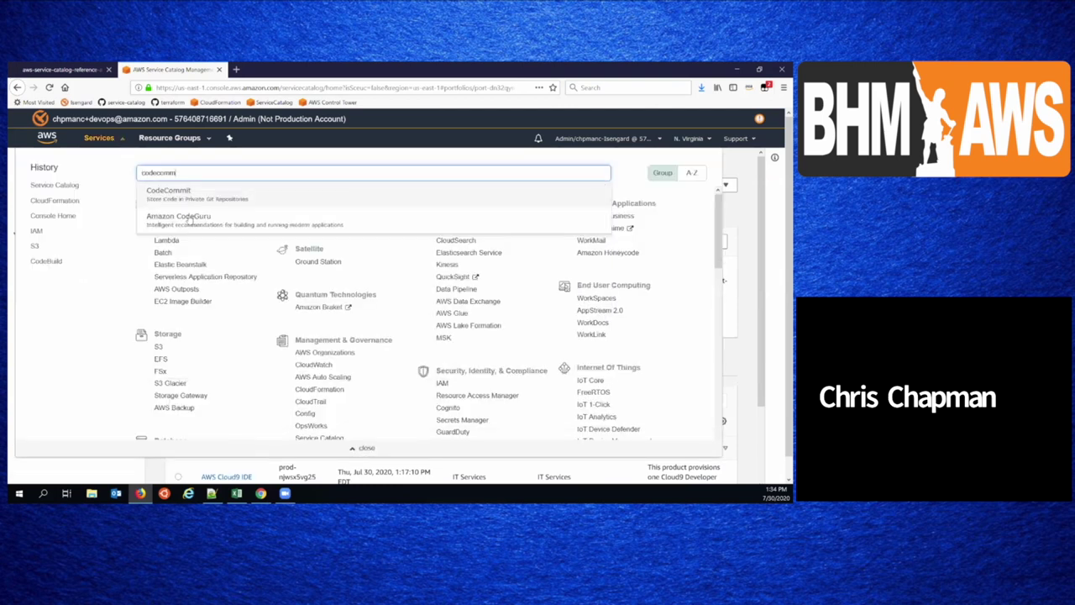
left_click(189, 194)
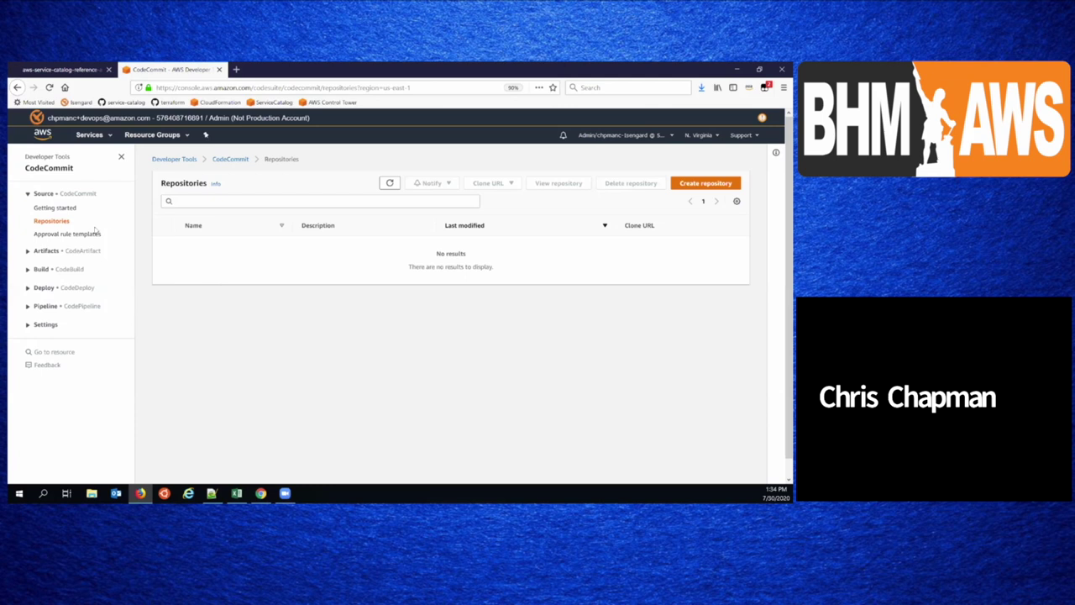
left_click(48, 223)
left_click(392, 183)
left_click(782, 69)
left_click(378, 293)
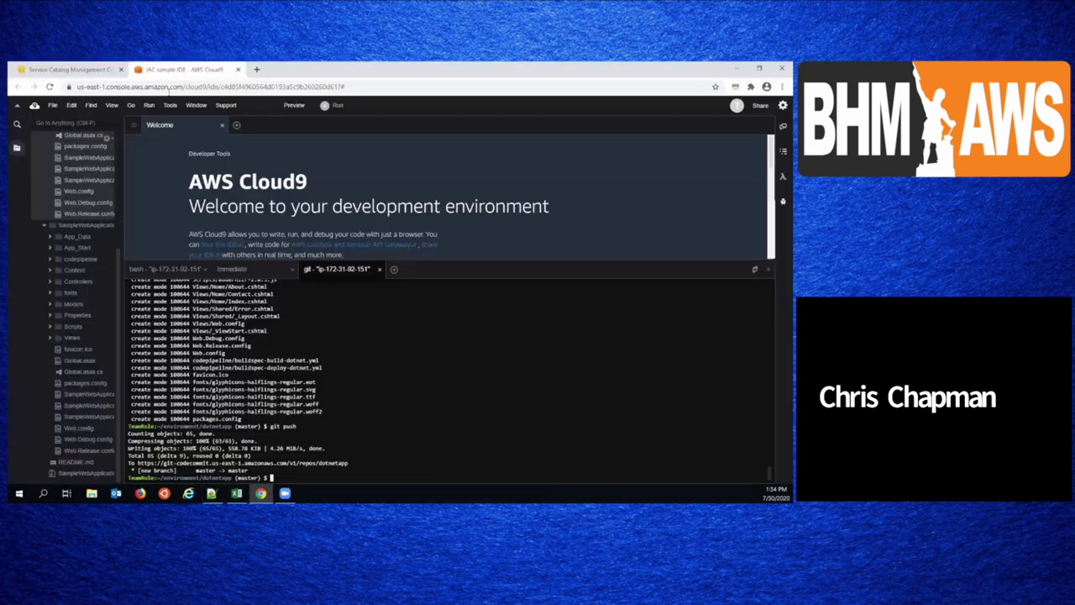
- From the Service Catalog page, go to the CodeCommit service and view the files in the dotnetapp repository
left_click(67, 69)
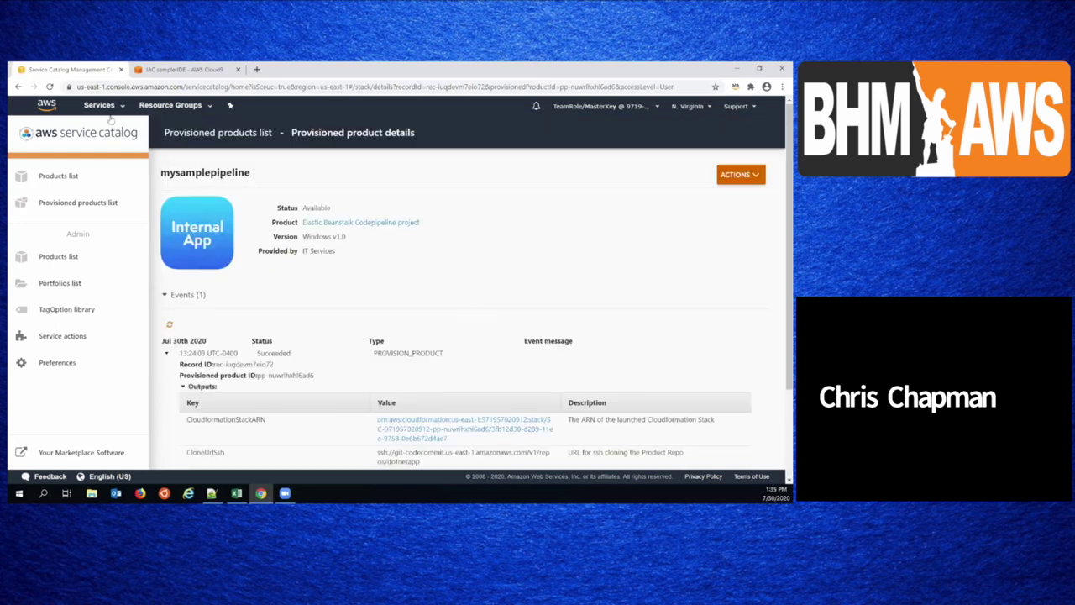
left_click(107, 107)
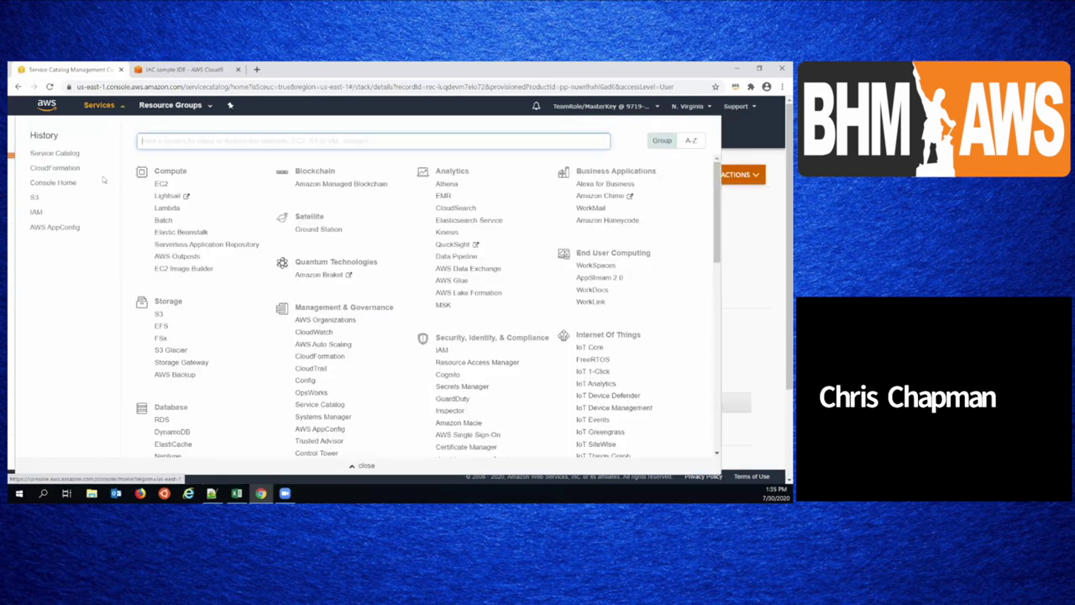
type("codecom")
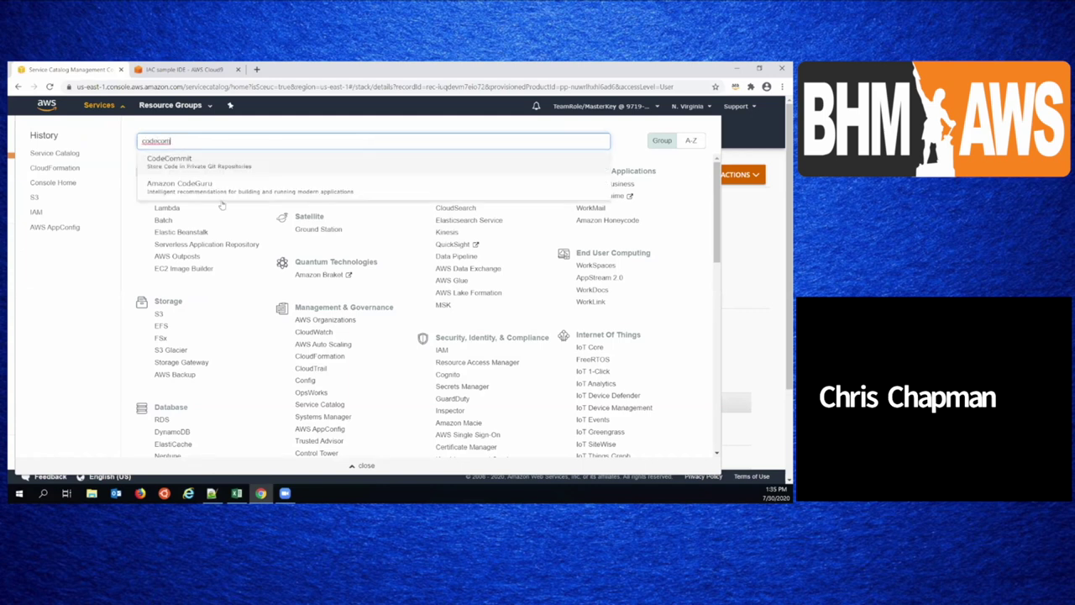
left_click(227, 165)
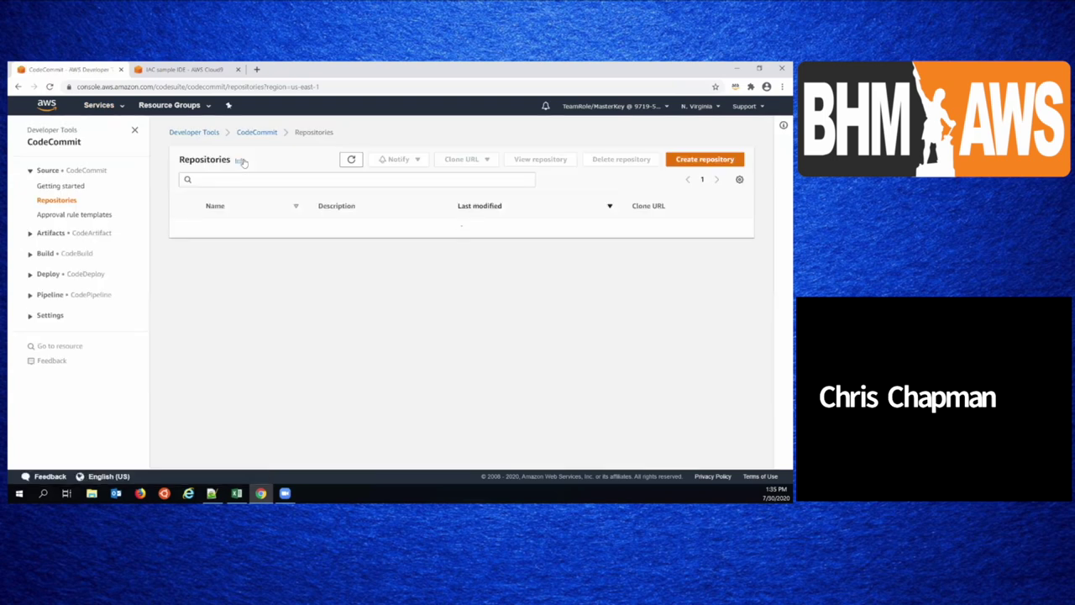
left_click(226, 233)
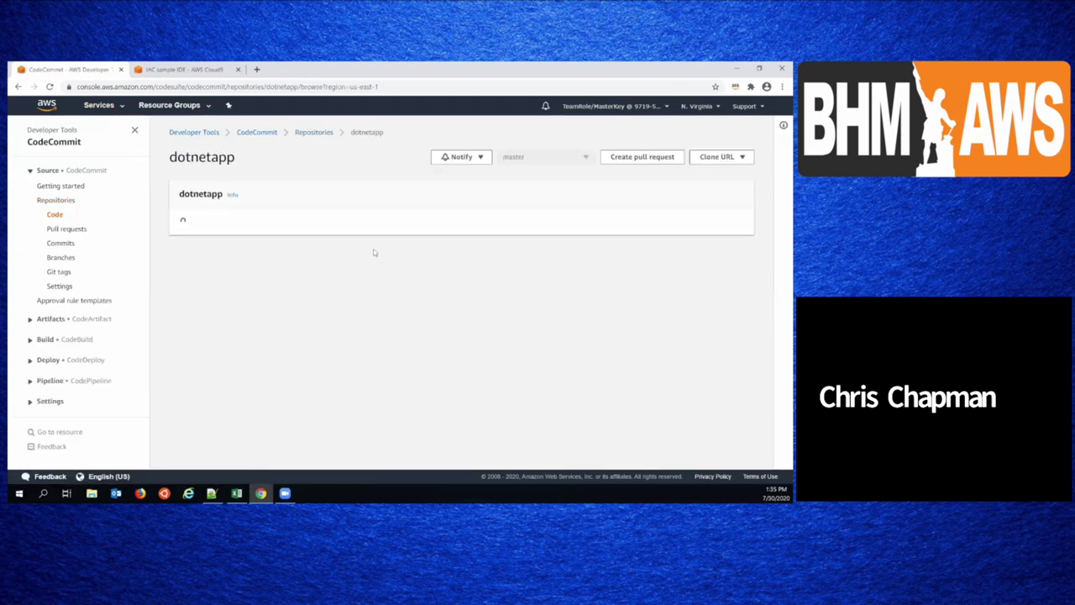
scroll(352, 239, "down", 3)
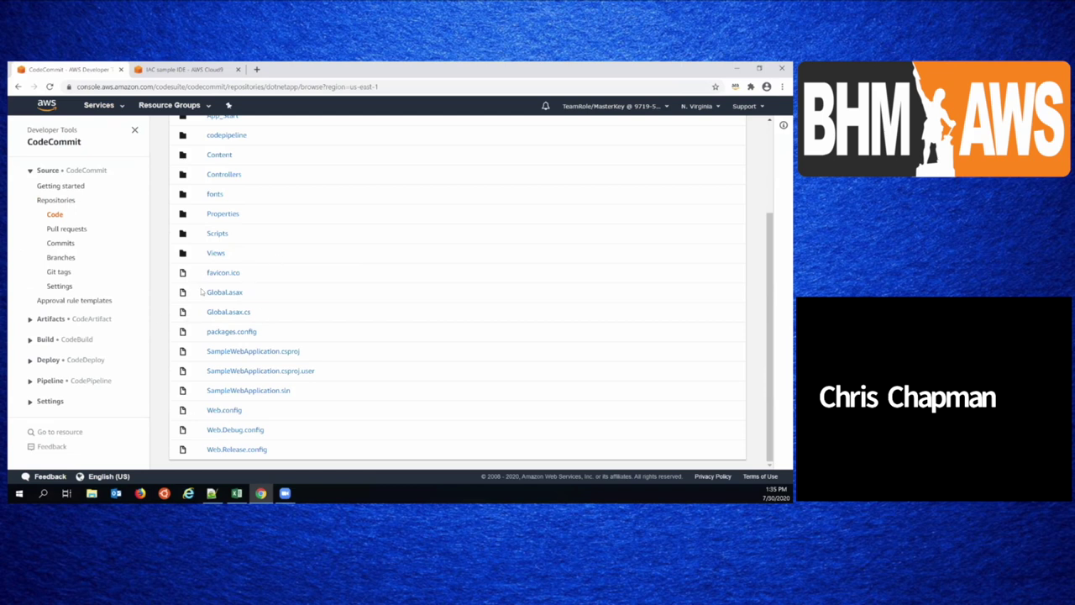
- Open the ElasticBeanstalk-ProductPipeline-dotnetapp pipeline in CodePipeline and review its source, BuildAndValidate and Deploy stages
left_click(30, 360)
scroll(29, 361, "down", 1)
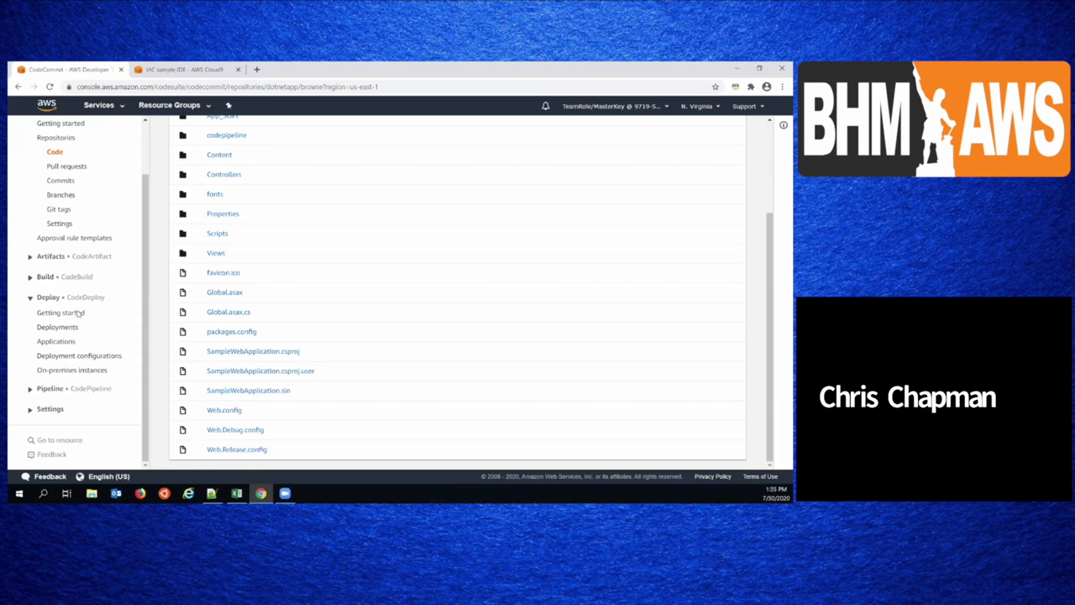
left_click(47, 389)
scroll(47, 391, "down", 1)
left_click(49, 391)
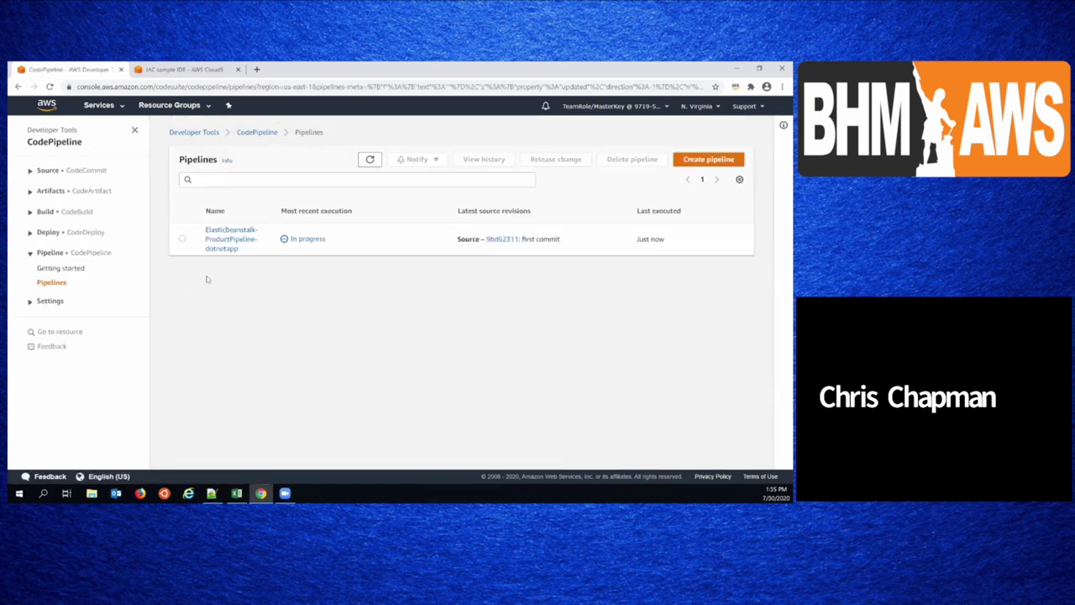
left_click(222, 242)
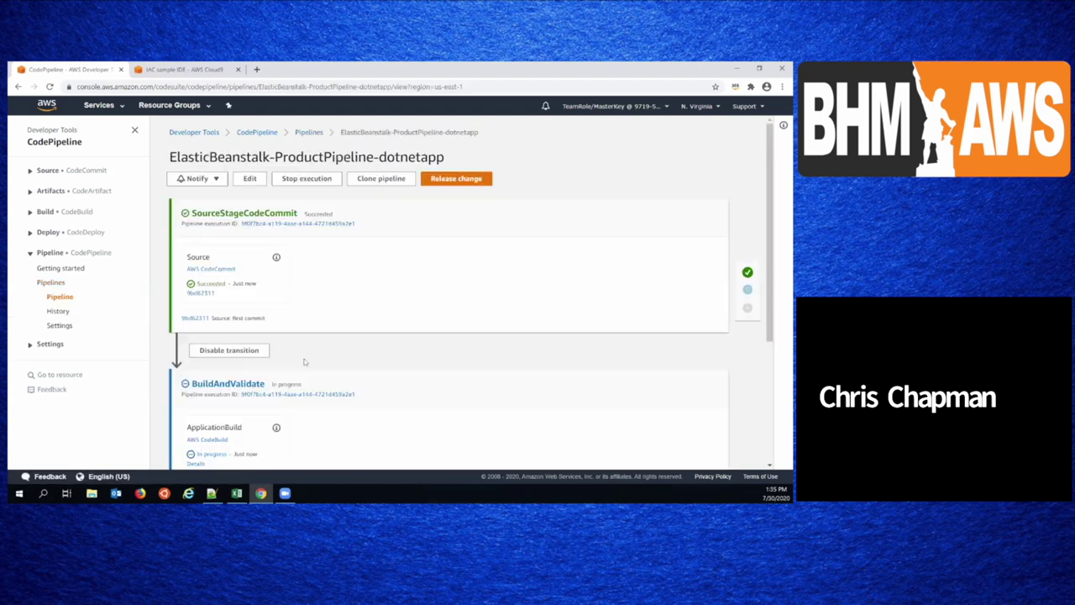
scroll(329, 351, "down", 3)
scroll(340, 349, "up", 2)
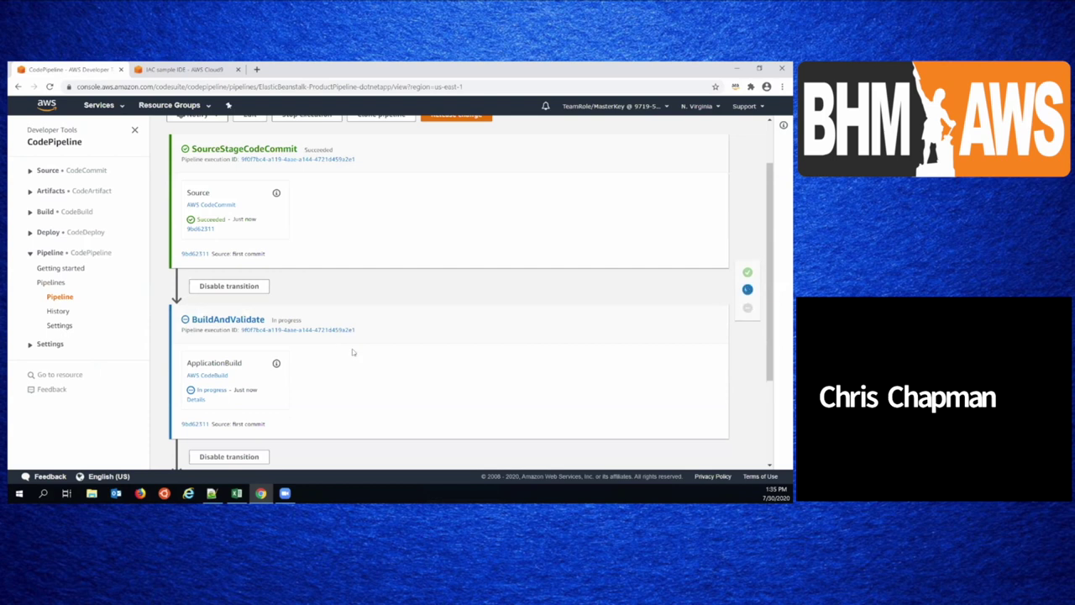
scroll(313, 278, "down", 3)
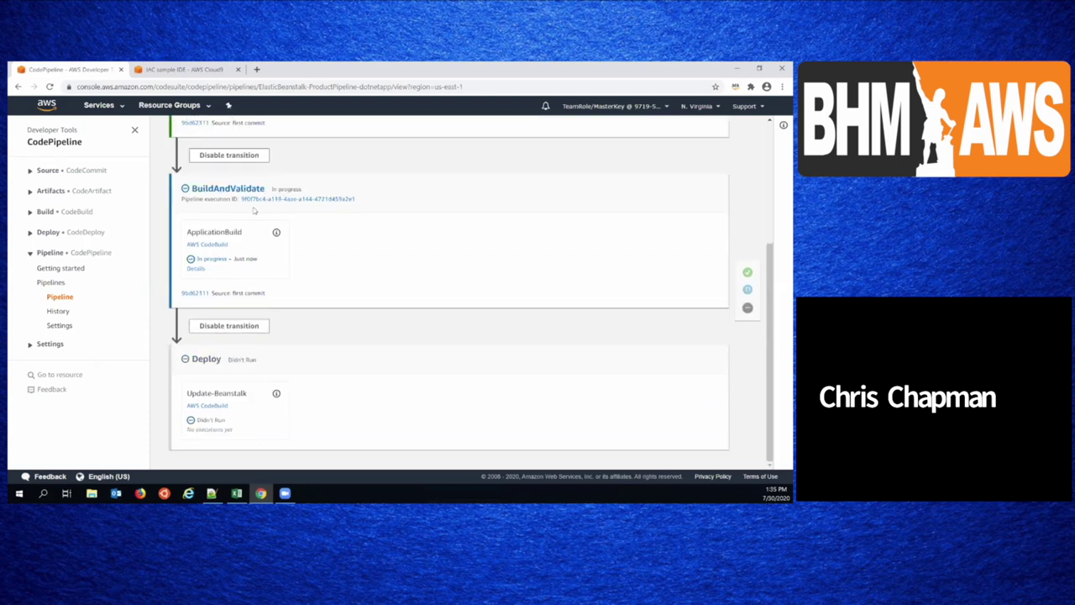
- Open the ApplicationBuild action's details in a separate browser tab and view the build's phase details
right_click(195, 270)
left_click(237, 277)
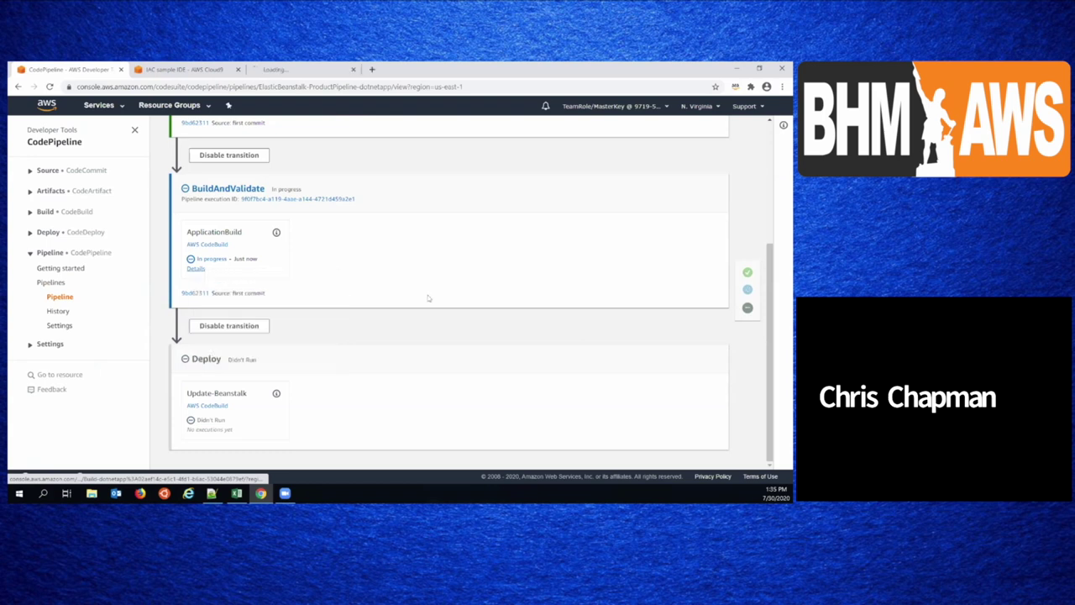
left_click(301, 72)
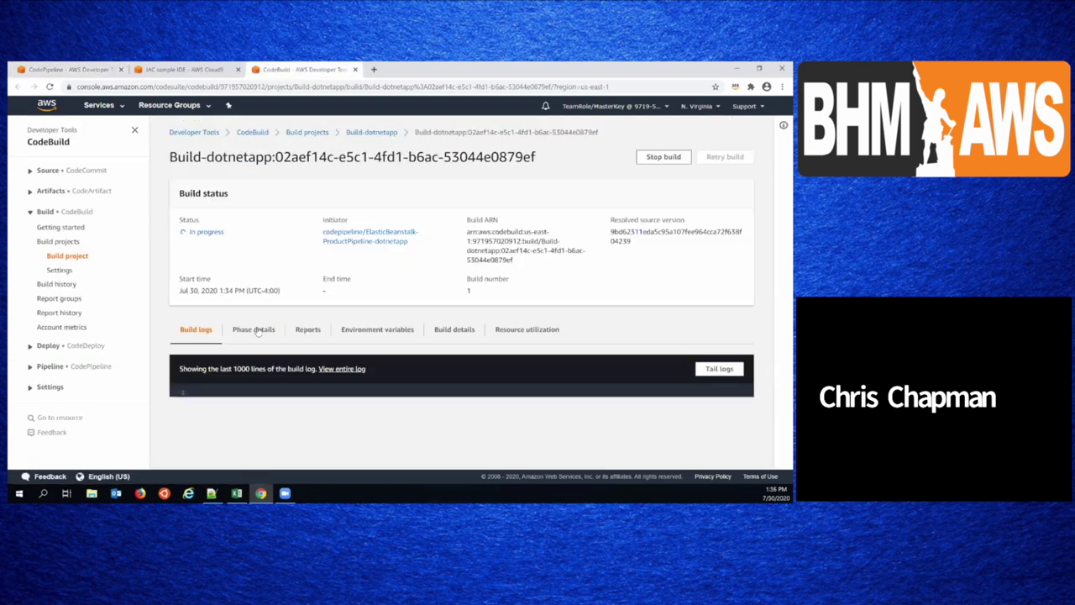
left_click(256, 330)
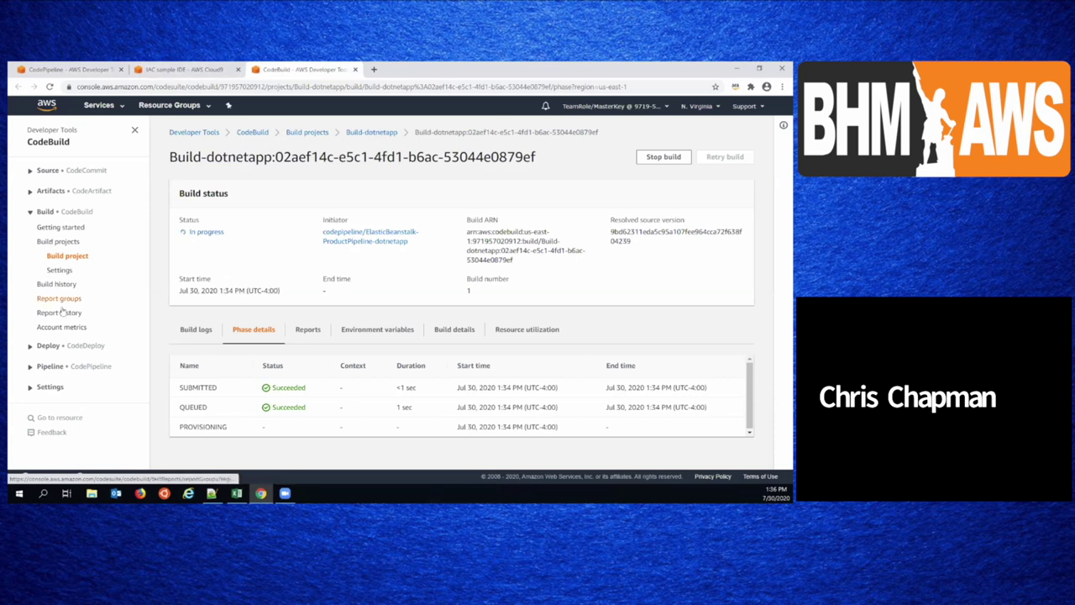
- Return from the build page to the ElasticBeanstalk-ProductPipeline-dotnetapp pipeline and check its build and deploy stages
left_click(50, 367)
left_click(50, 396)
left_click(226, 241)
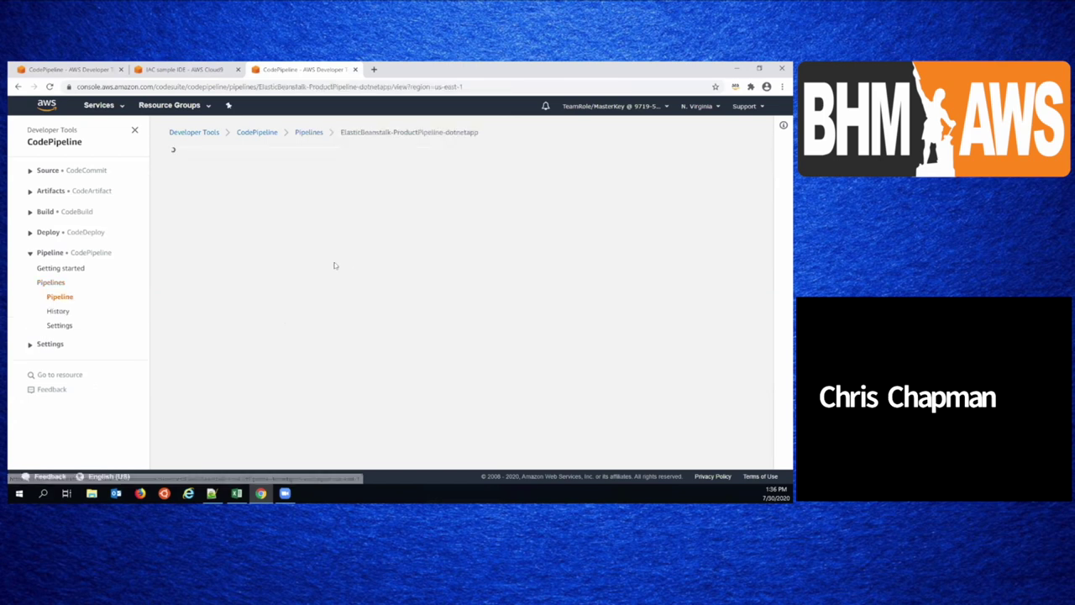
scroll(202, 327, "down", 5)
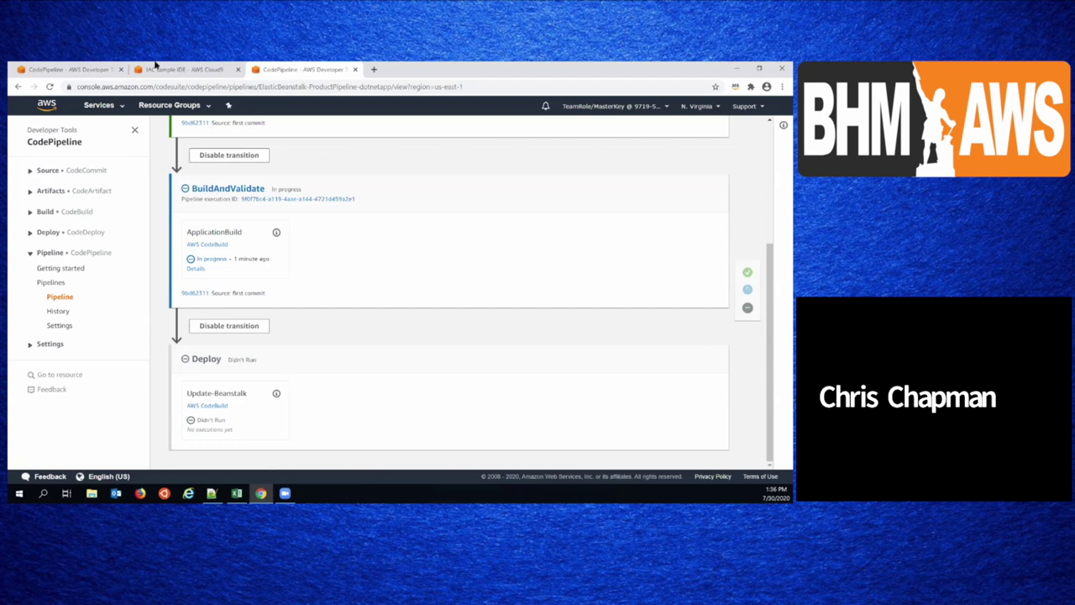
- Back in the Cloud9 file tree, locate the codepipeline folder in both dotnetapp and SampleWebApplication
left_click(183, 69)
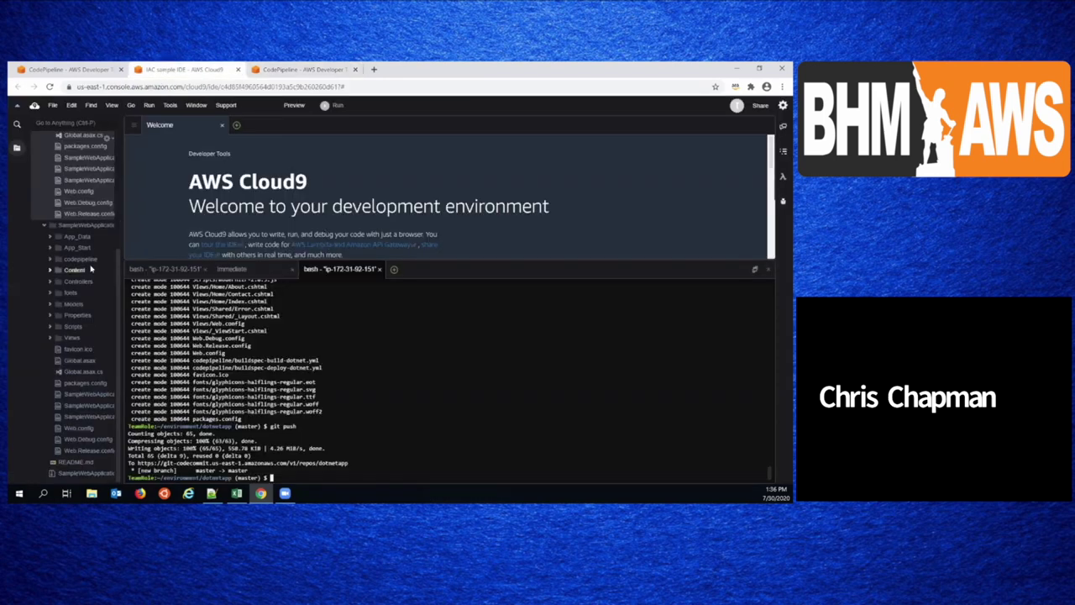
scroll(67, 271, "up", 3)
left_click(44, 333)
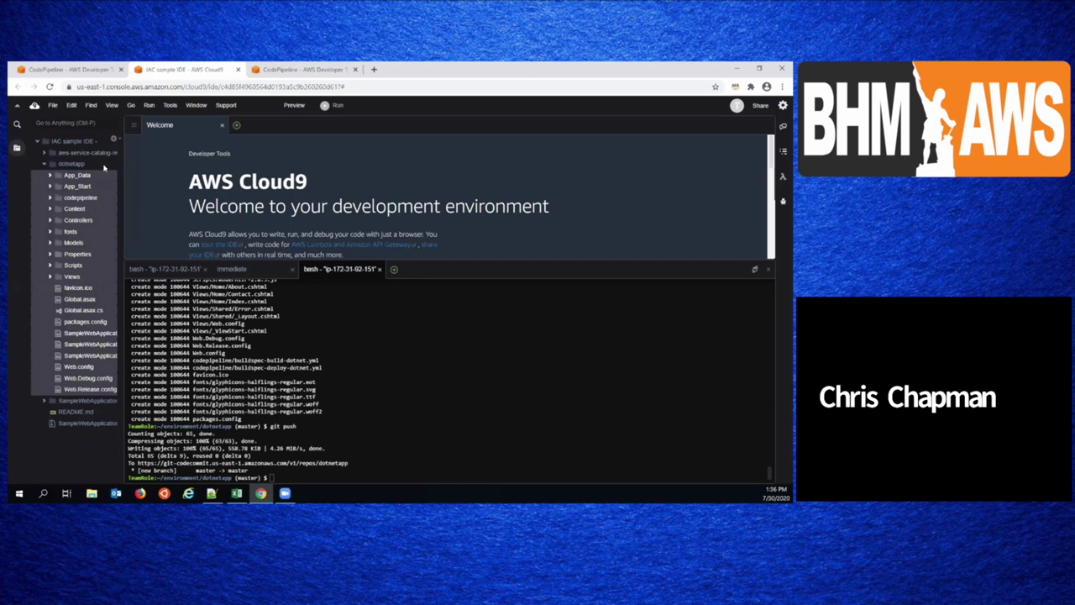
left_click(76, 198)
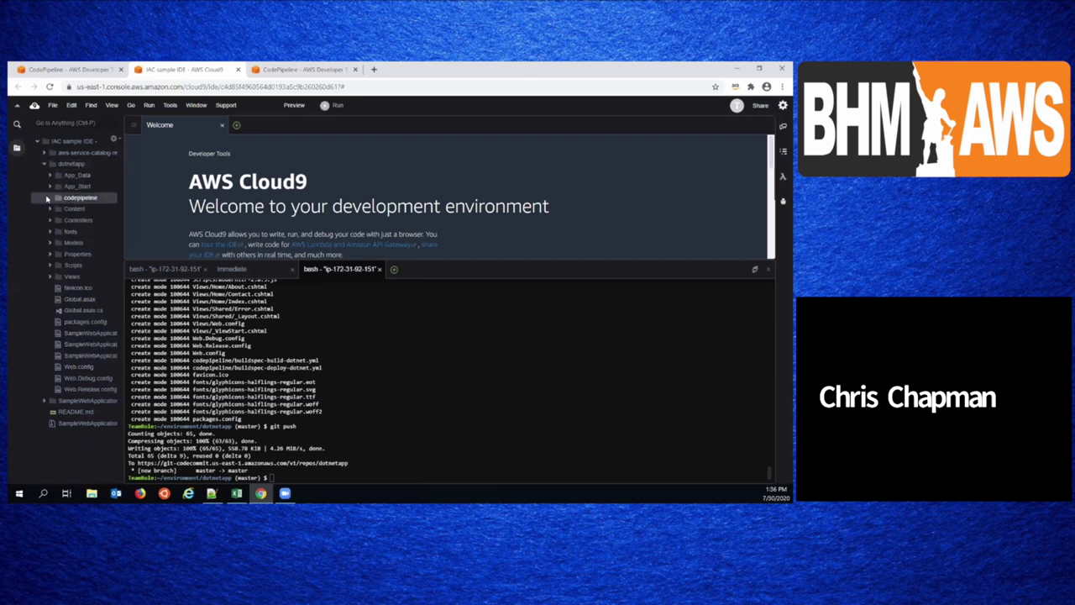
left_click(44, 401)
scroll(84, 369, "down", 2)
left_click(88, 365)
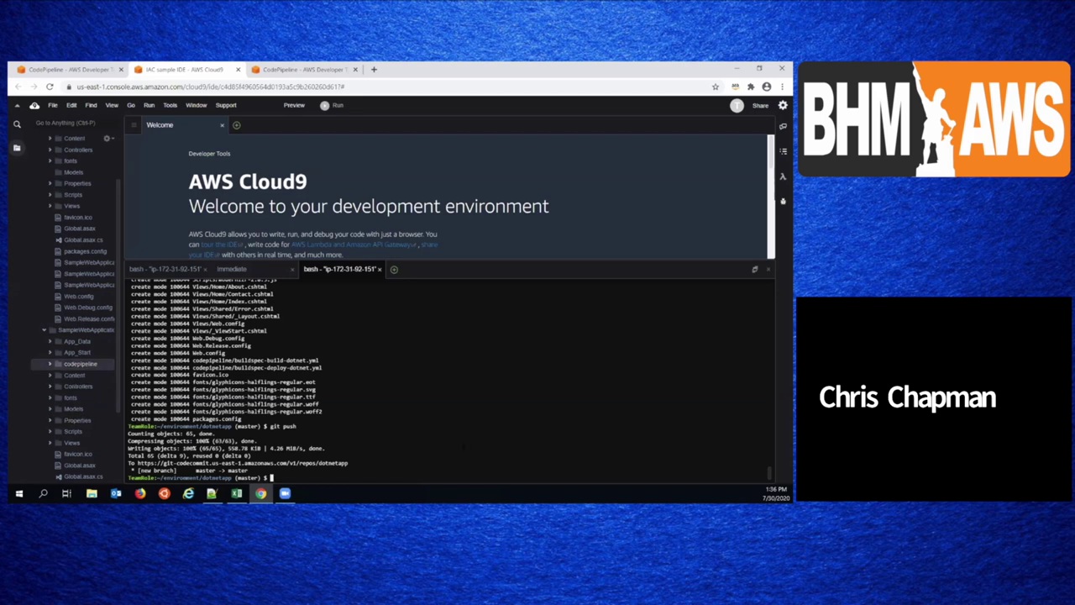
- Look back through the terminal's command history, and switch to the EB-devops-meetup.txt command notes in Notepad++
key("Up")
key("Up")
key("Up")
key("Up")
key("Up")
key("Down")
key("Down")
key("Down")
key("Down")
key("Down")
left_click(212, 493)
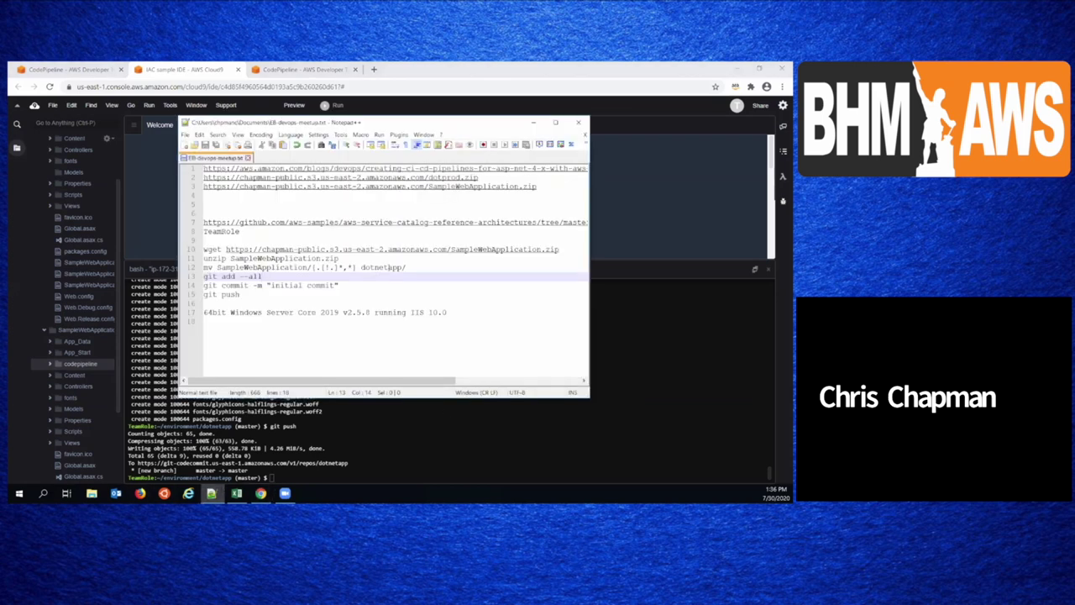
- Copy the mv SampleWebApplication line from the notes, and go up to the parent directory in the Cloud9 terminal
left_click(418, 267)
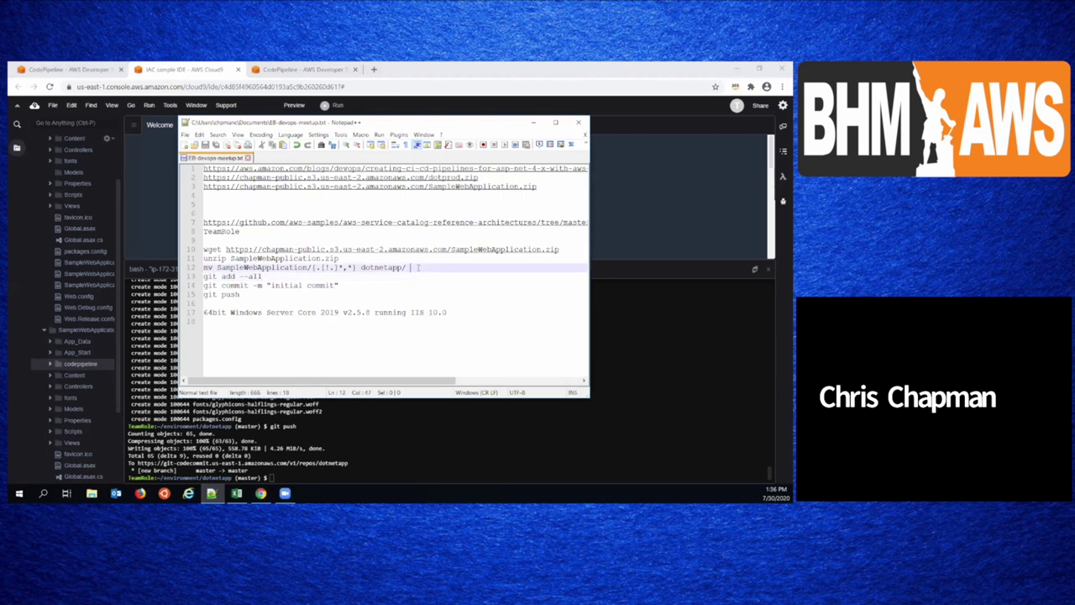
key("shift+Home")
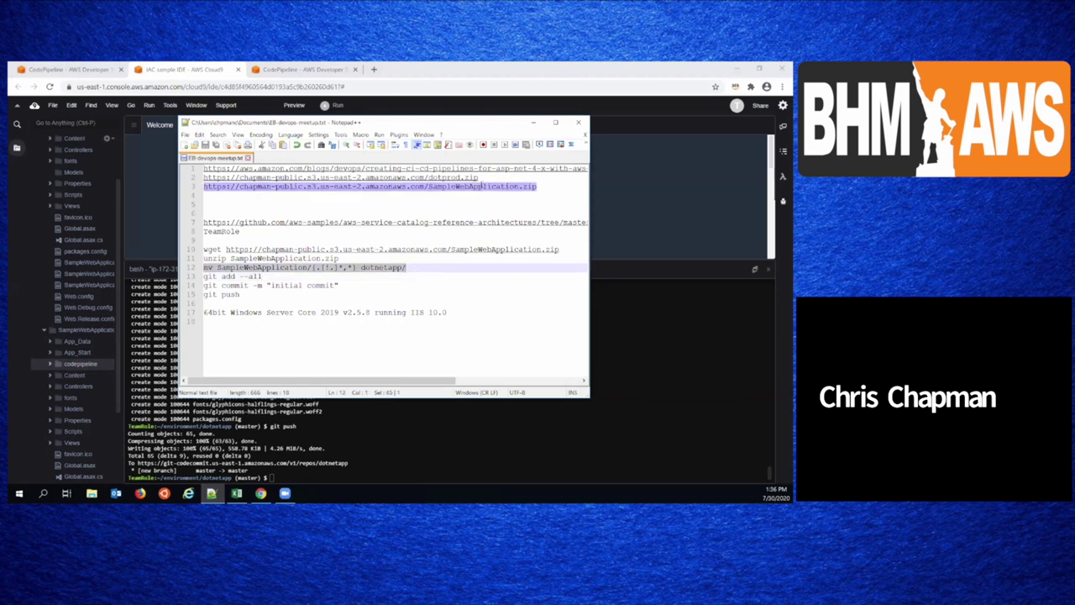
left_click(488, 436)
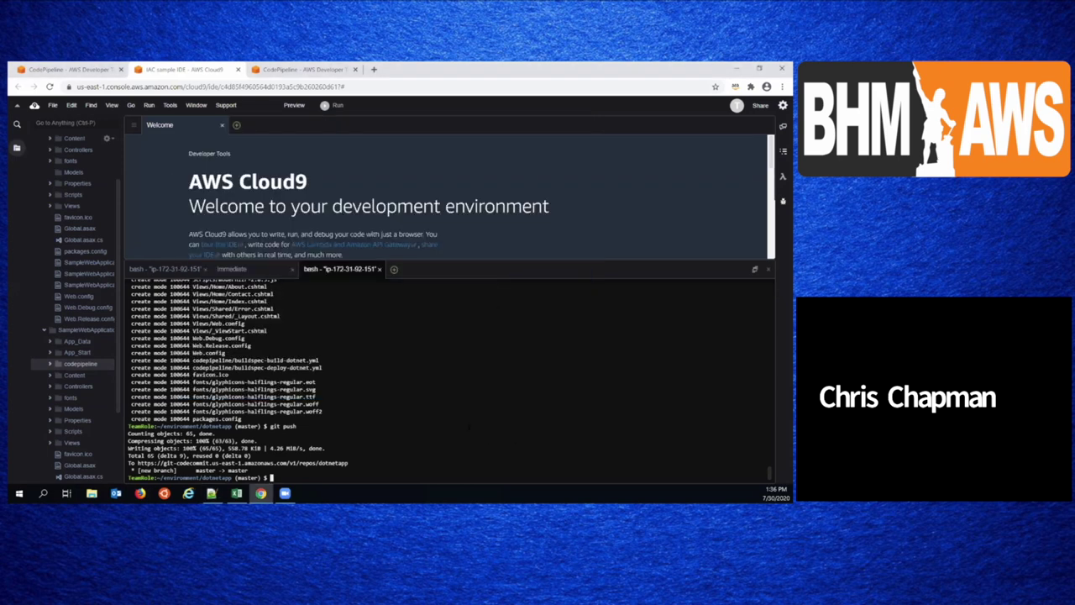
type("cd ../")
key("Return")
- Move the hidden files into dotnetapp by pasting the copied command and running it as mv SampleWebApplication/.[!.]* dotnetapp/
type("mv SampleWebApplication/{.[!.]*,*} dotnetapp/")
key("Left")
key("Left")
key("Left")
key("Left")
key("Left")
key("Left")
key("Left")
key("Left")
key("Left")
key("Left")
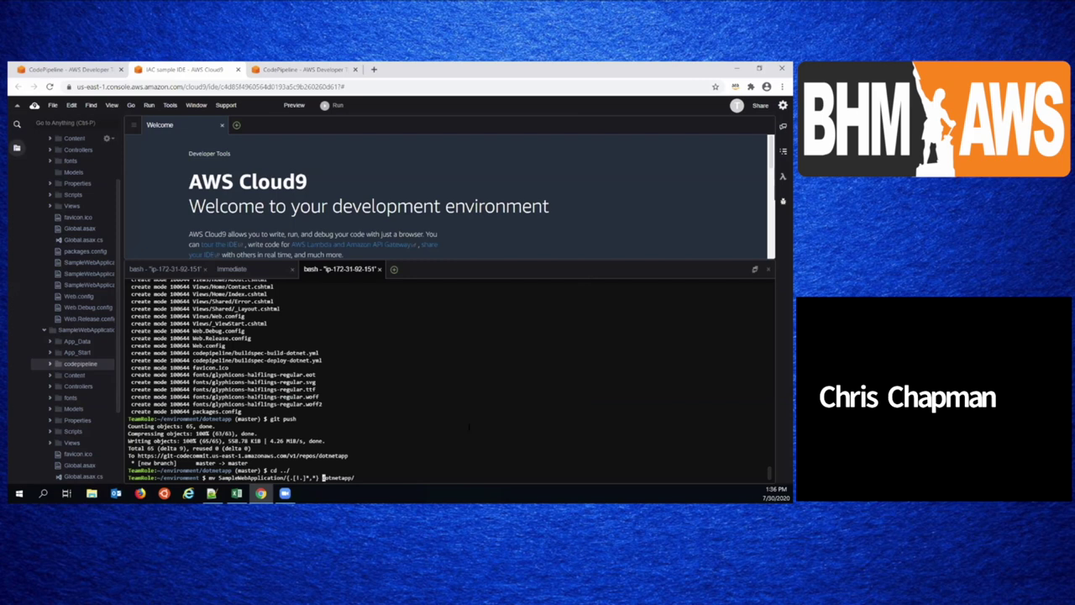
key("BackSpace")
key("BackSpace")
key("BackSpace")
left_click(220, 477)
left_click(262, 477)
key("Right")
key("Right")
key("Right")
key("Right")
key("Right")
key("Right")
key("Right")
key("Right")
key("Right")
key("BackSpace")
key("End")
key("Return")
- Rework the previous command into mv SampleWebApplication/* dotnetapp/ and run it to move the non-hidden contents
key("Up")
key("Left")
key("Left")
key("Left")
key("Left")
key("Left")
key("Left")
key("Left")
key("Left")
key("Left")
key("Left")
key("Left")
key("Left")
key("Left")
key("BackSpace")
key("BackSpace")
key("BackSpace")
key("BackSpace")
key("BackSpace")
key("Return")
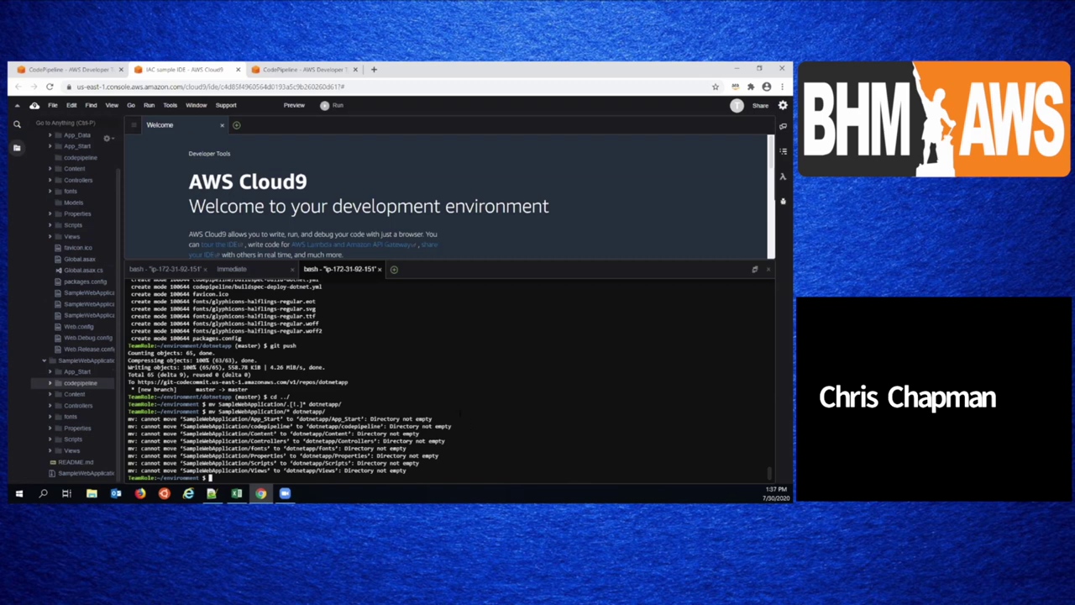
- Copy the SampleWebApplication contents recursively into dotnetapp with cp -r SampleWebApplication/* dotnetapp/
key("Up")
key("Home")
key("Delete")
key("Delete")
key("Delete")
type("cp -r")
key("Return")
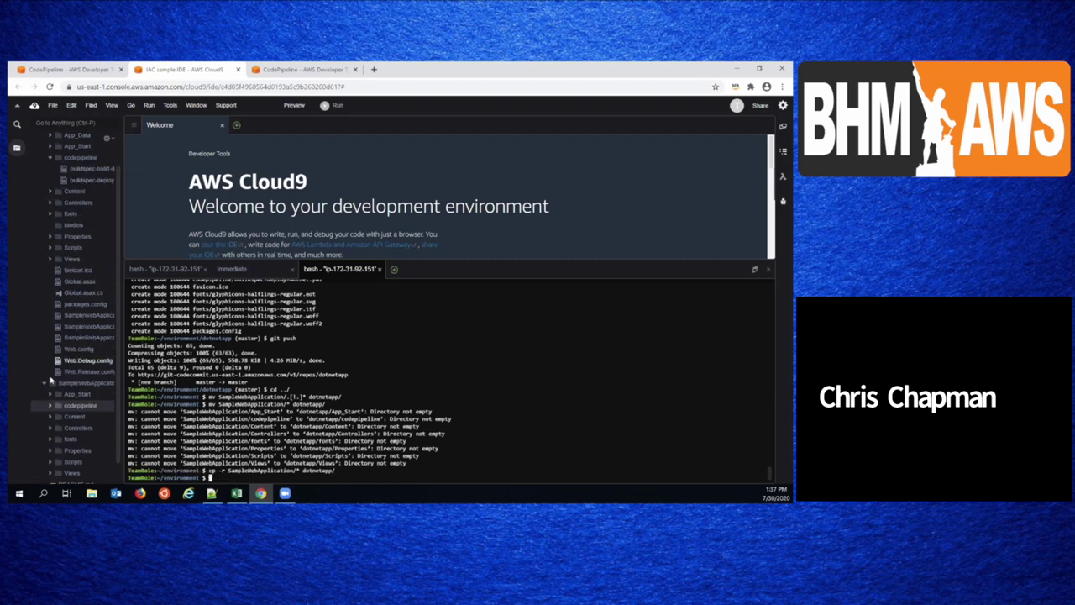
- Change into the dotnetapp directory and check the repository's git status
type("cd dotnetapp/")
key("Return")
type("git status")
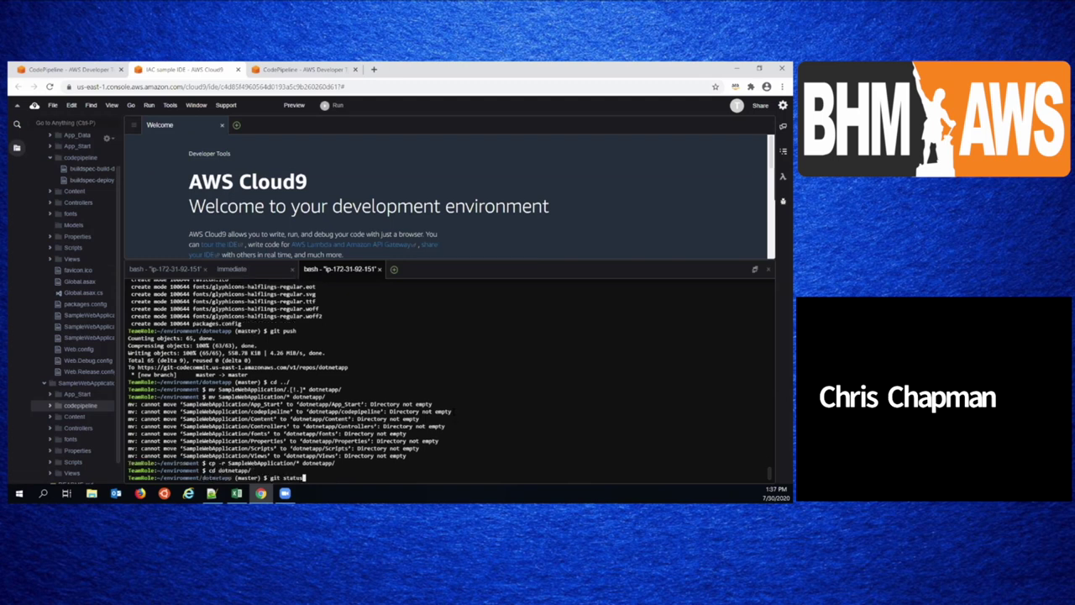
key("Return")
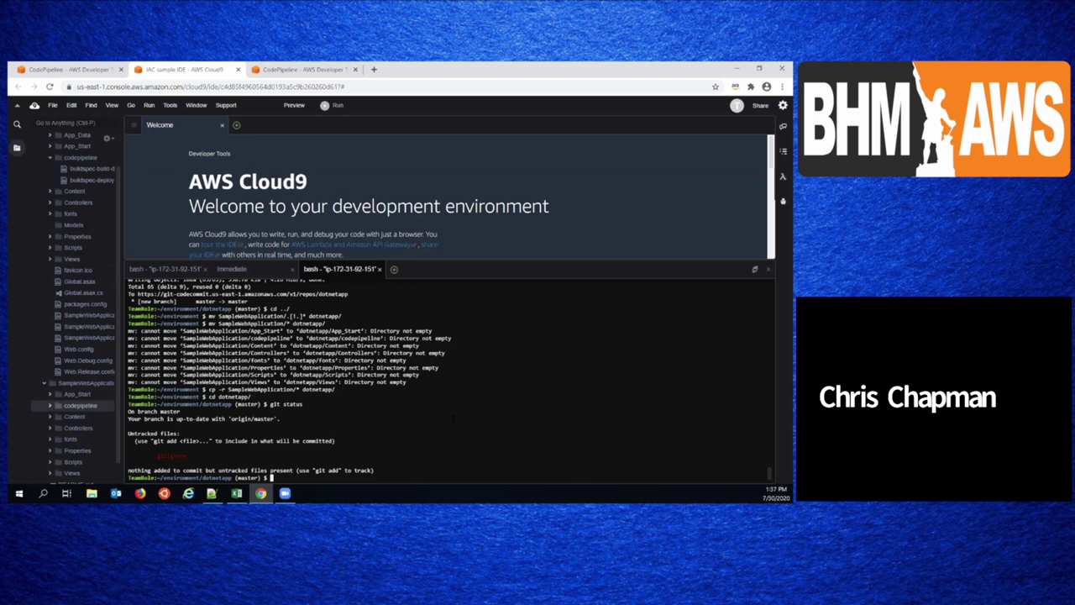
- Stage all changes in dotnetapp with git add --all and check the git status again
type("git commit")
key("BackSpace")
key("BackSpace")
key("BackSpace")
key("BackSpace")
key("BackSpace")
key("BackSpace")
key("BackSpace")
type("add --all")
key("Return")
type("git status")
key("Return")
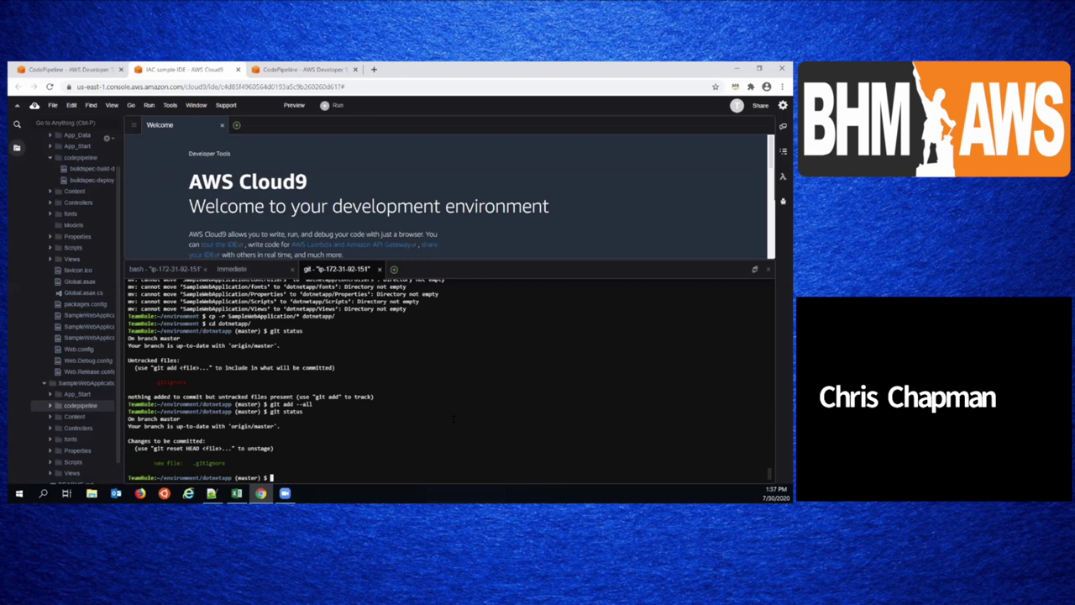
- Locate dotnetapp's codepipeline folder in the Cloud9 file tree, and open the same folder in the dotnetapp CodeCommit repository
left_click(77, 157)
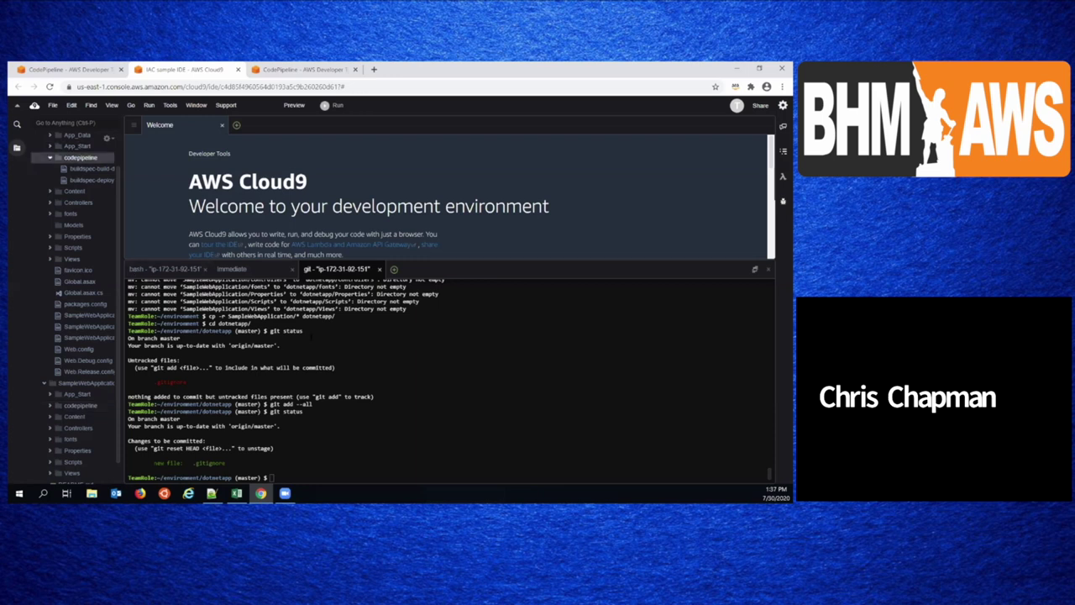
scroll(59, 281, "up", 1)
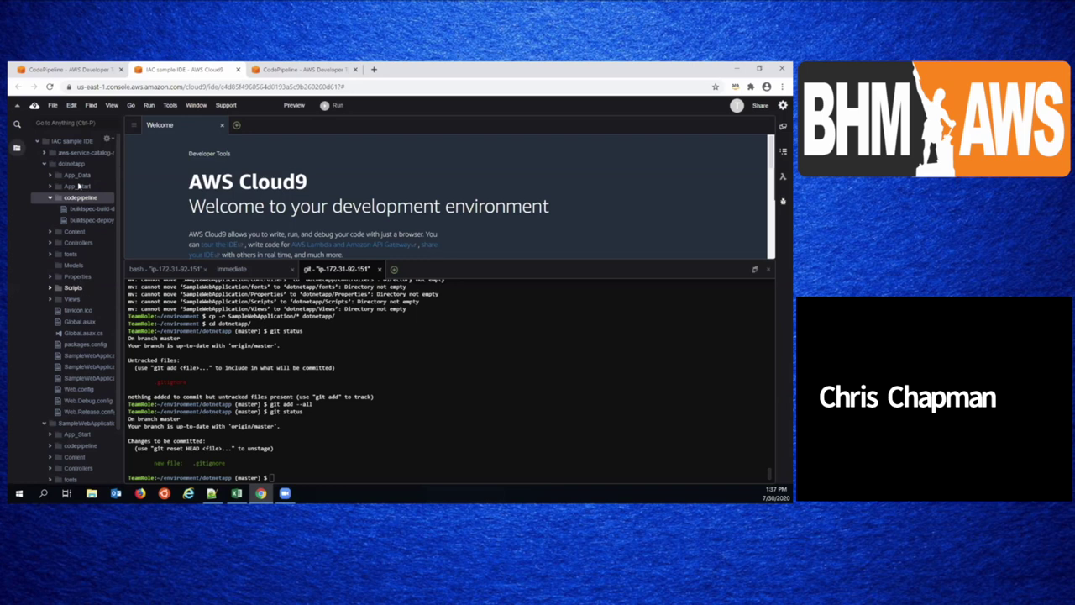
left_click(294, 70)
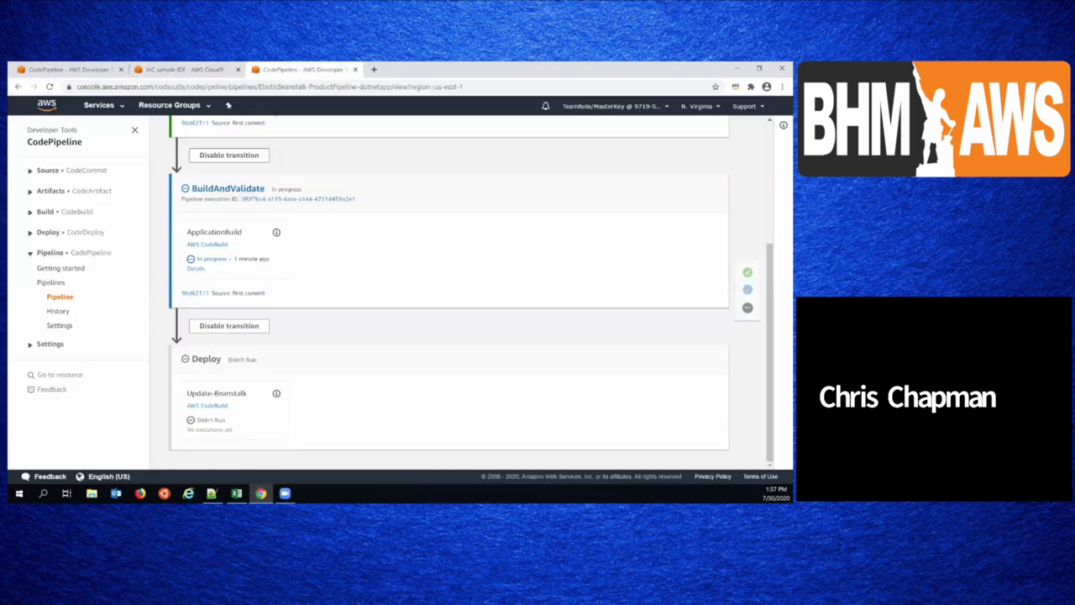
left_click(48, 169)
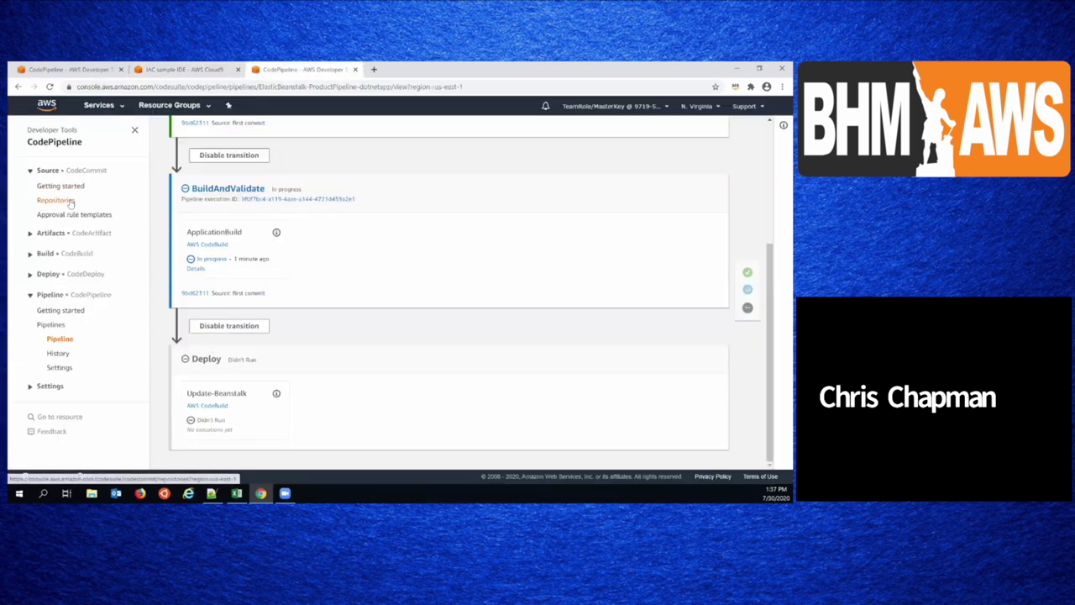
left_click(56, 200)
left_click(217, 229)
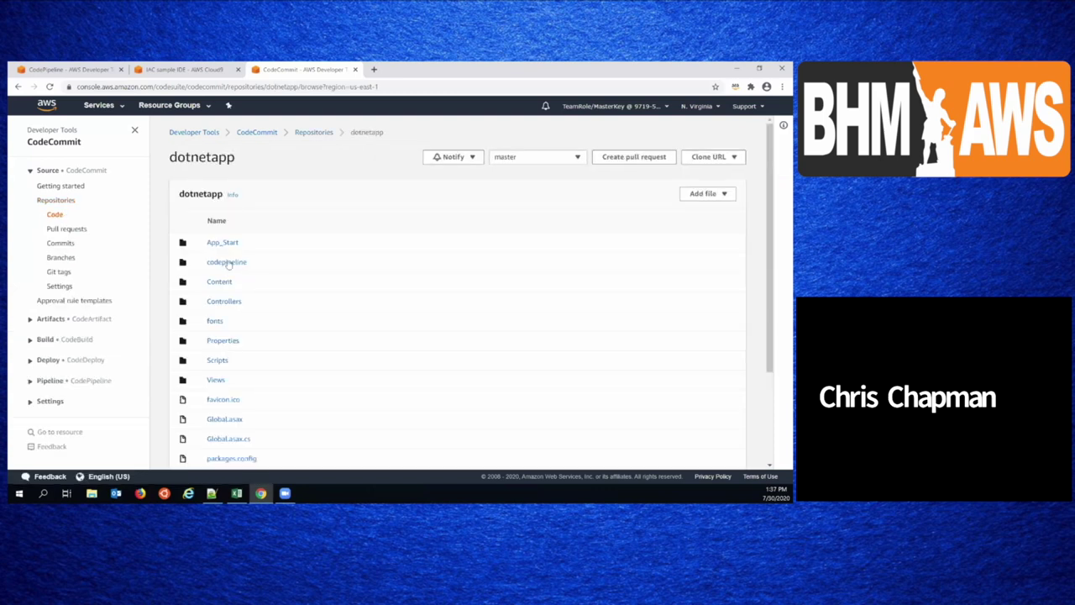
left_click(227, 261)
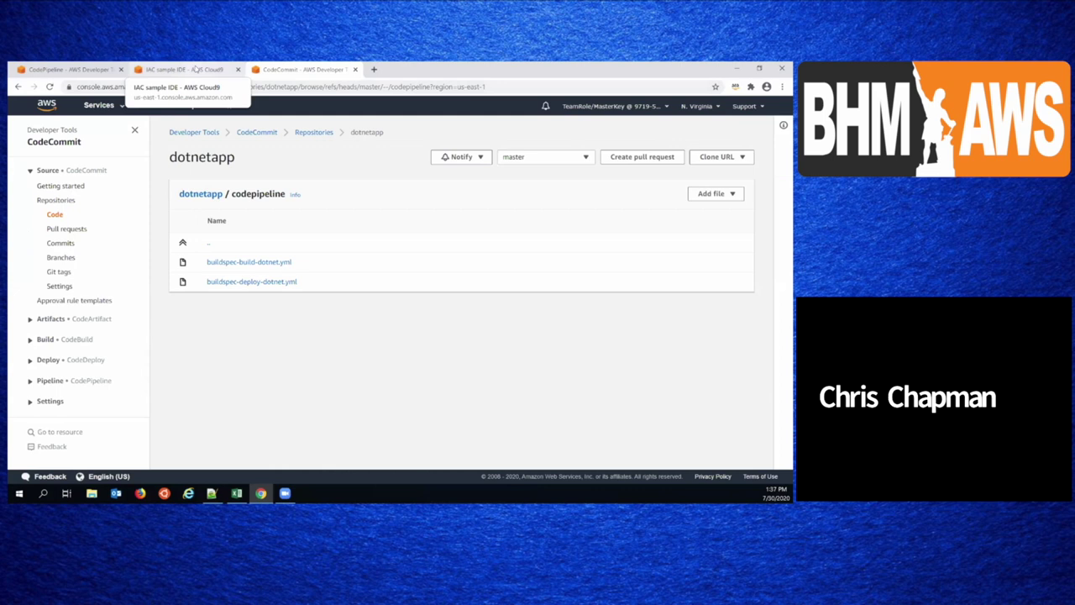
- Return to the ElasticBeanstalk-ProductPipeline-dotnetapp pipeline and check its BuildAndValidate and Deploy stages
left_click(199, 69)
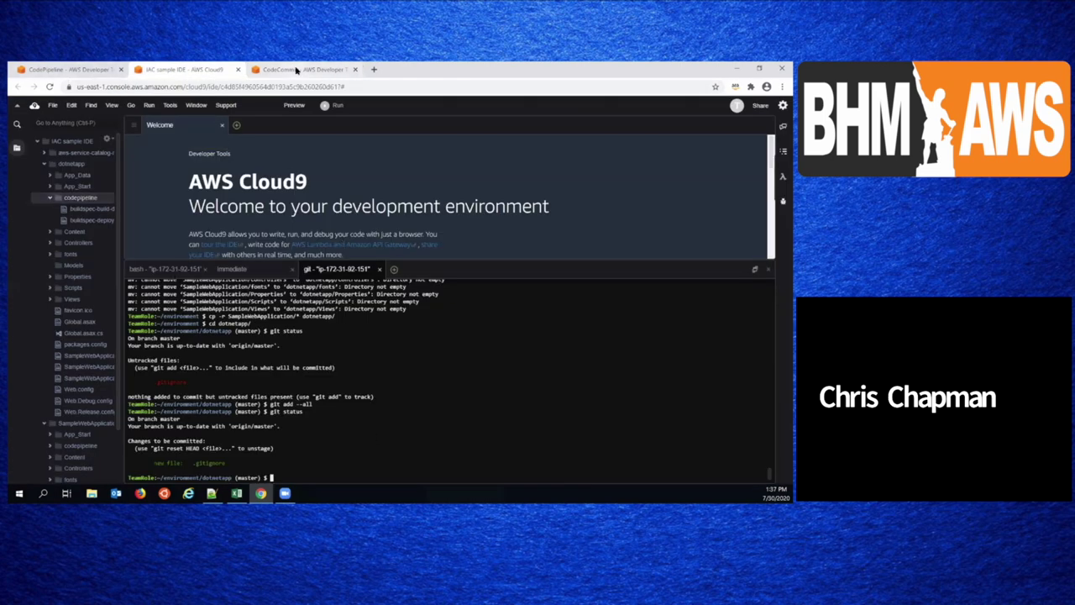
left_click(84, 69)
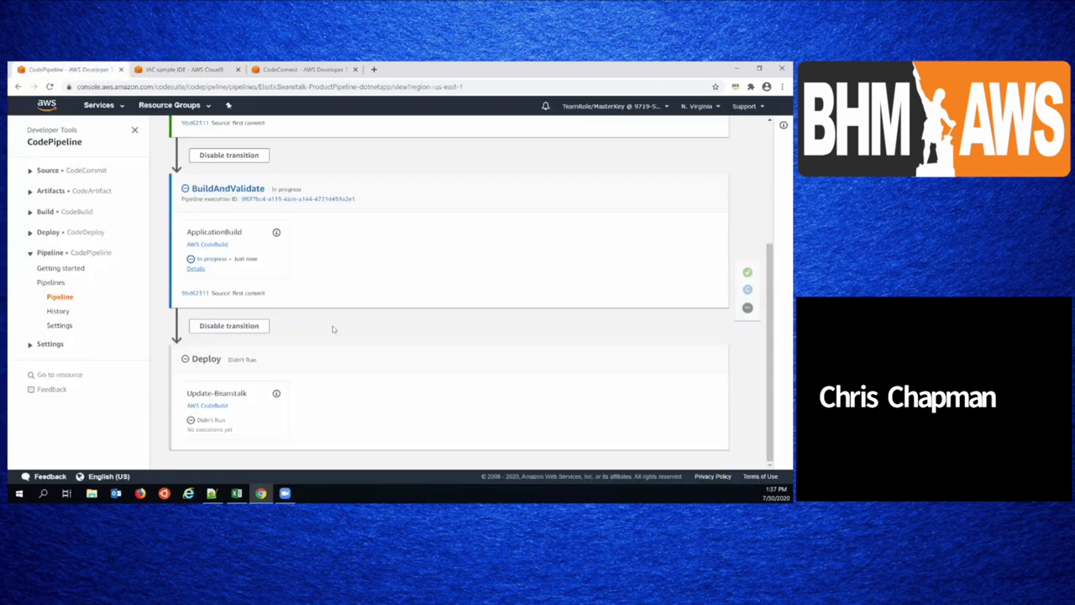
left_click(254, 69)
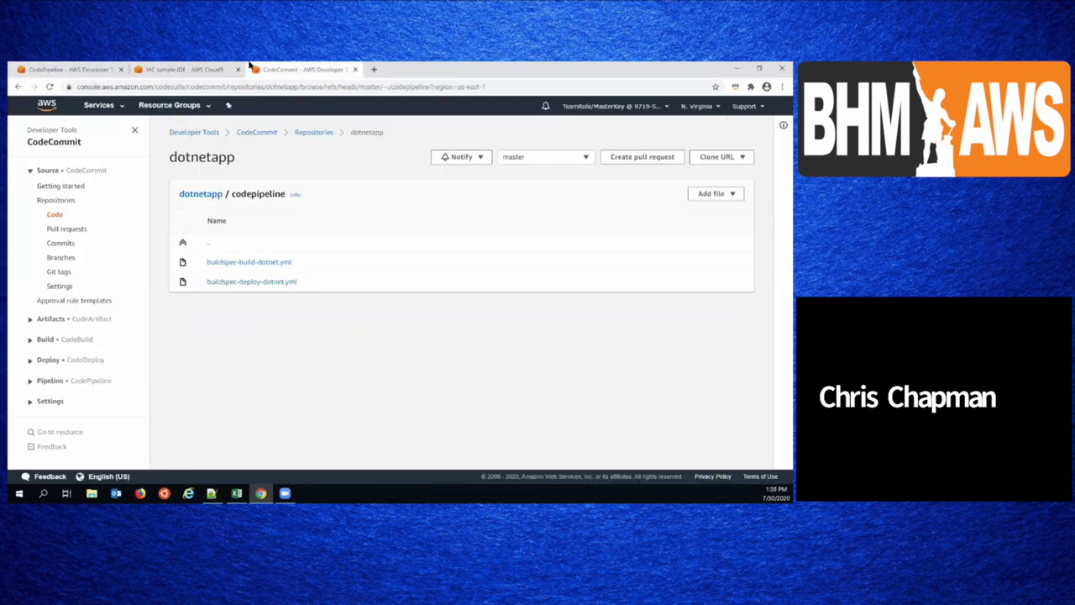
left_click(190, 67)
left_click(292, 73)
left_click(76, 382)
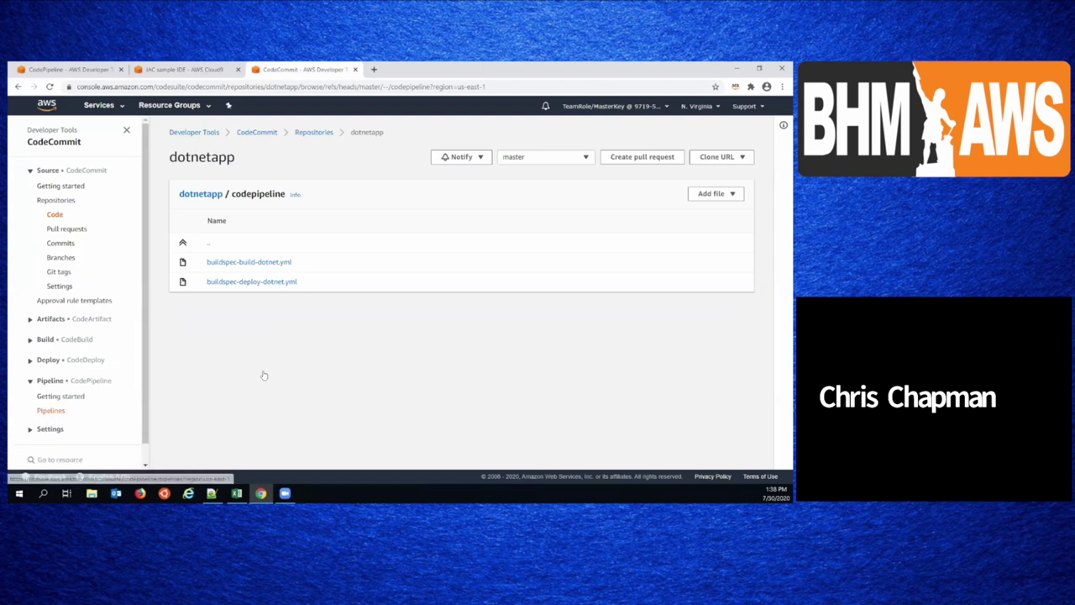
left_click(248, 243)
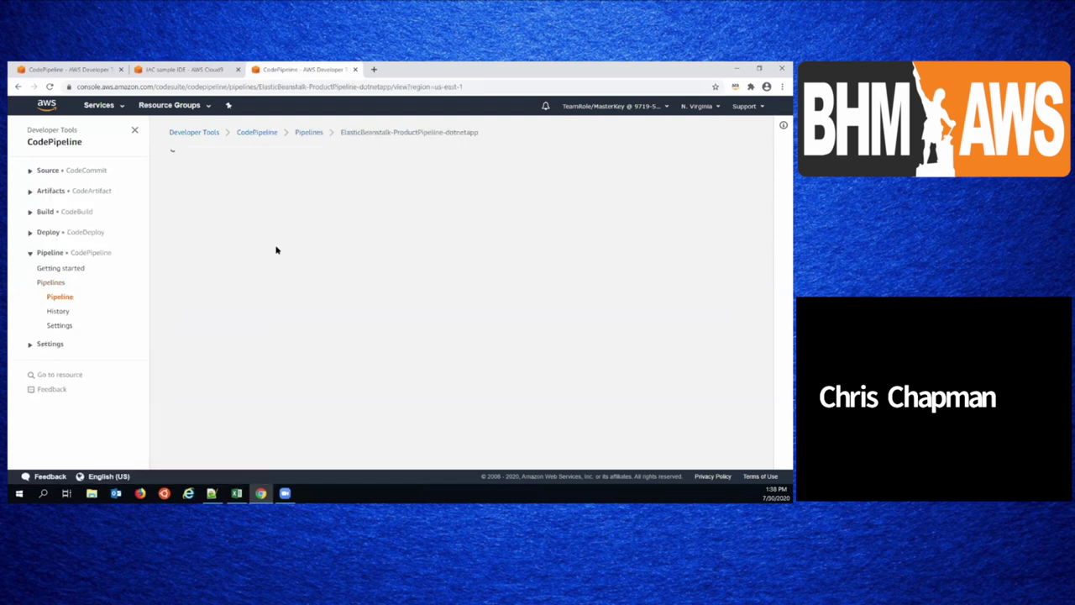
scroll(282, 369, "down", 3)
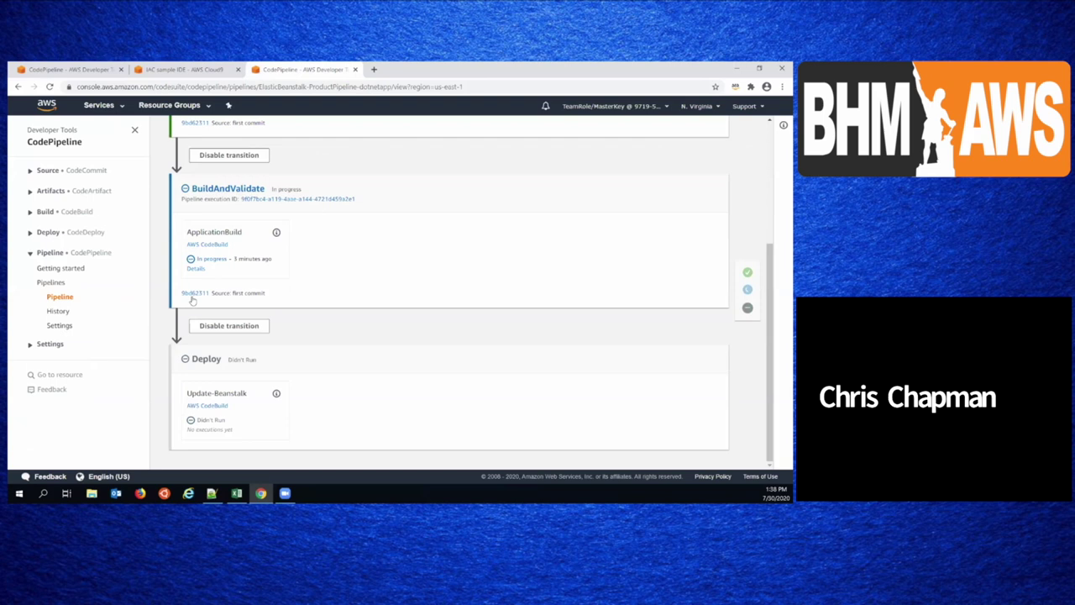
- Open the ApplicationBuild action's details in a new browser tab and view the CodeBuild build status
right_click(196, 269)
left_click(231, 278)
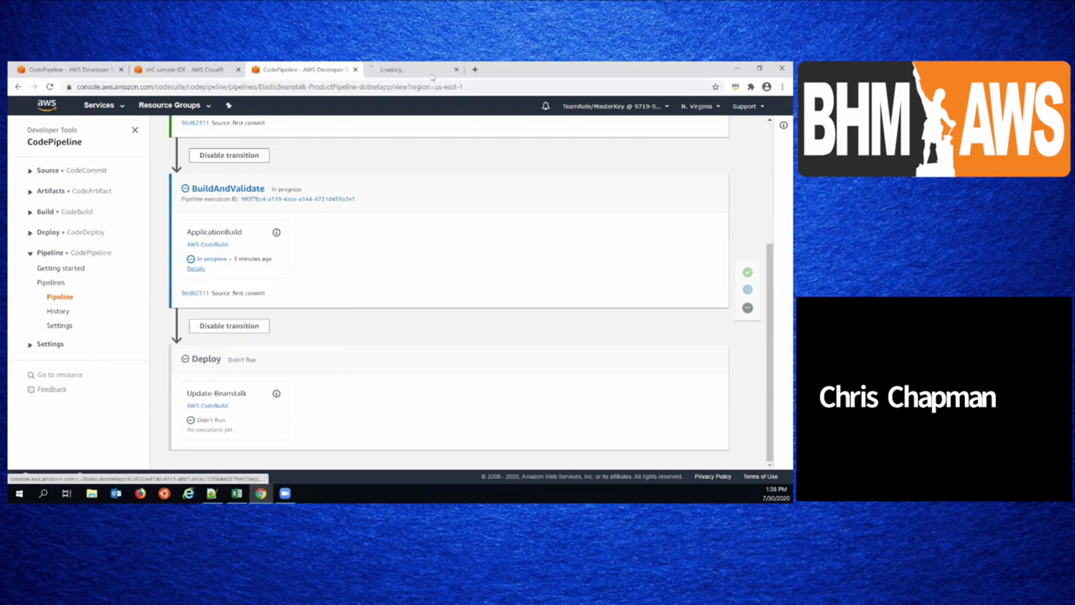
left_click(402, 69)
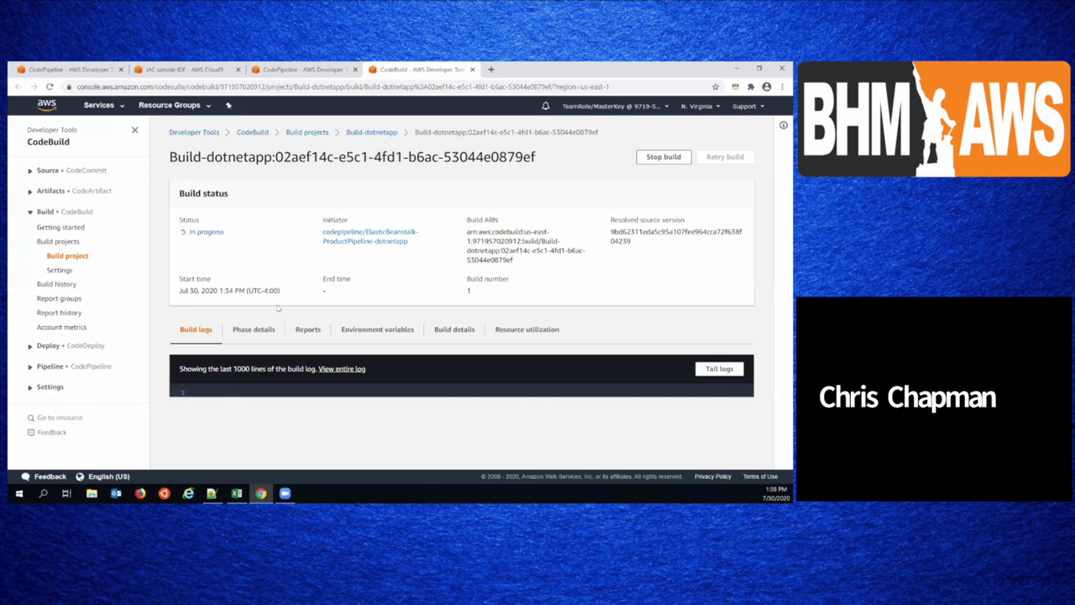
- Switch to the Cloud9 IDE, enlarge the editor area and open buildspec-build-dotnet.yml from dotnetapp's codepipeline folder
left_click(197, 68)
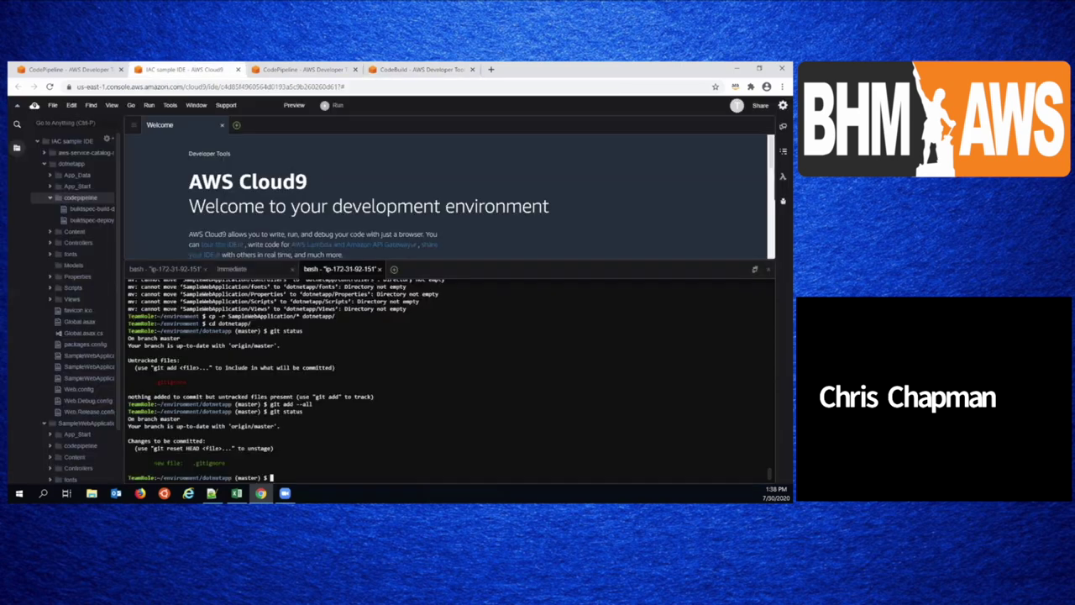
left_click_drag(424, 262, 409, 426)
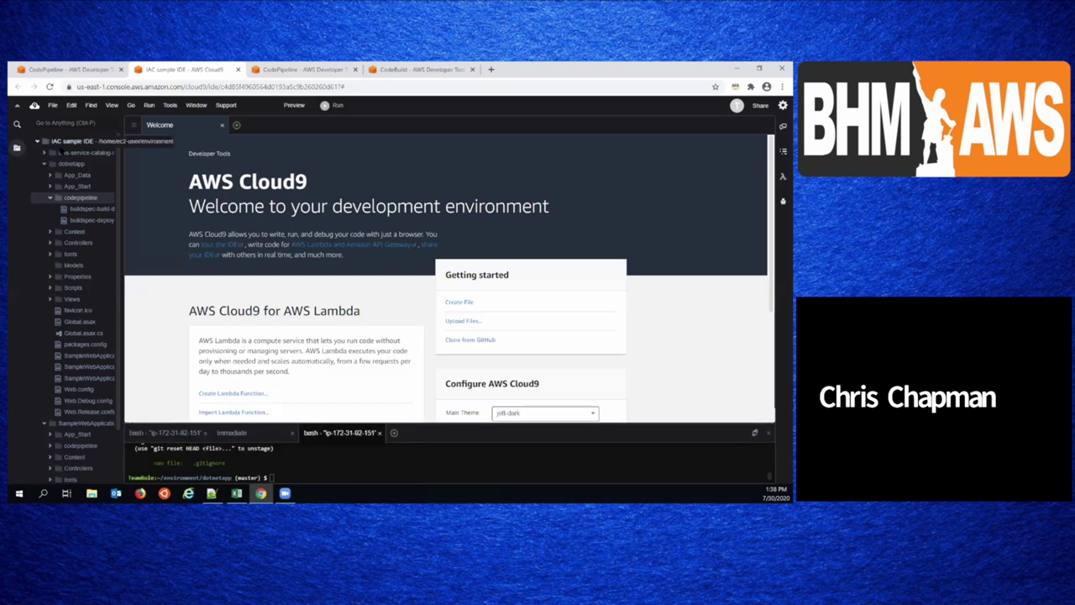
left_click(88, 211)
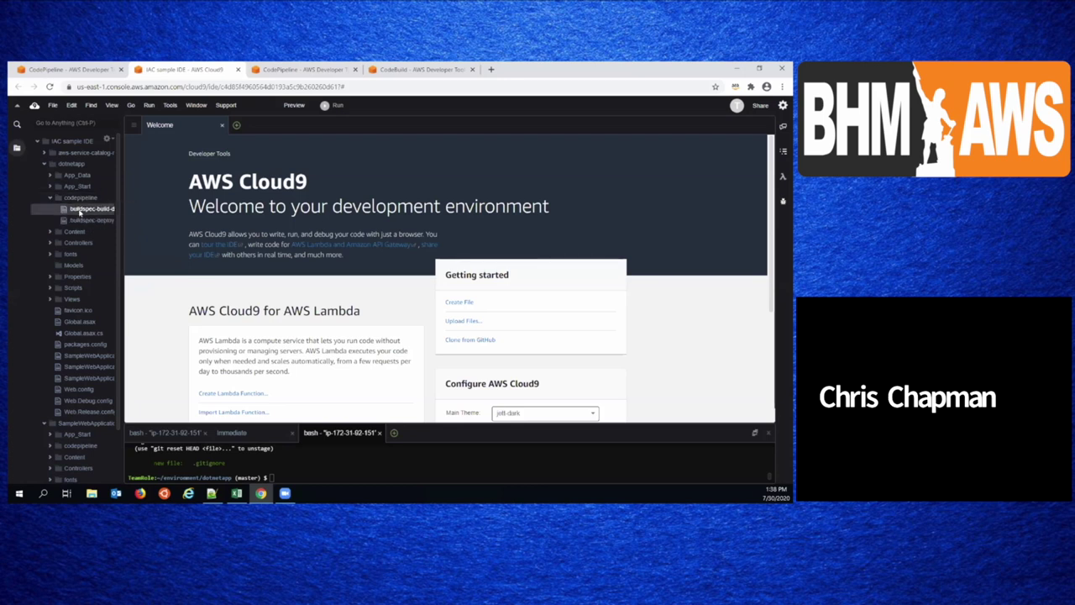
double_click(79, 211)
left_click(294, 222)
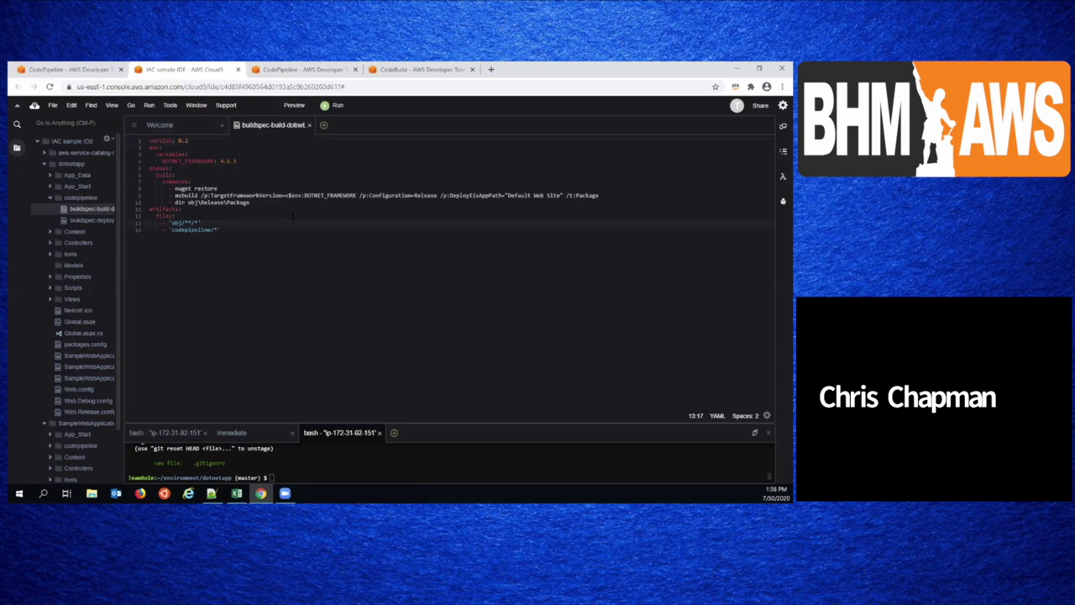
- Review the build commands and the artifact file patterns in the build buildspec
key("Up")
key("Up")
key("Up")
key("Up")
key("Down")
left_click(293, 217)
key("Down")
key("End")
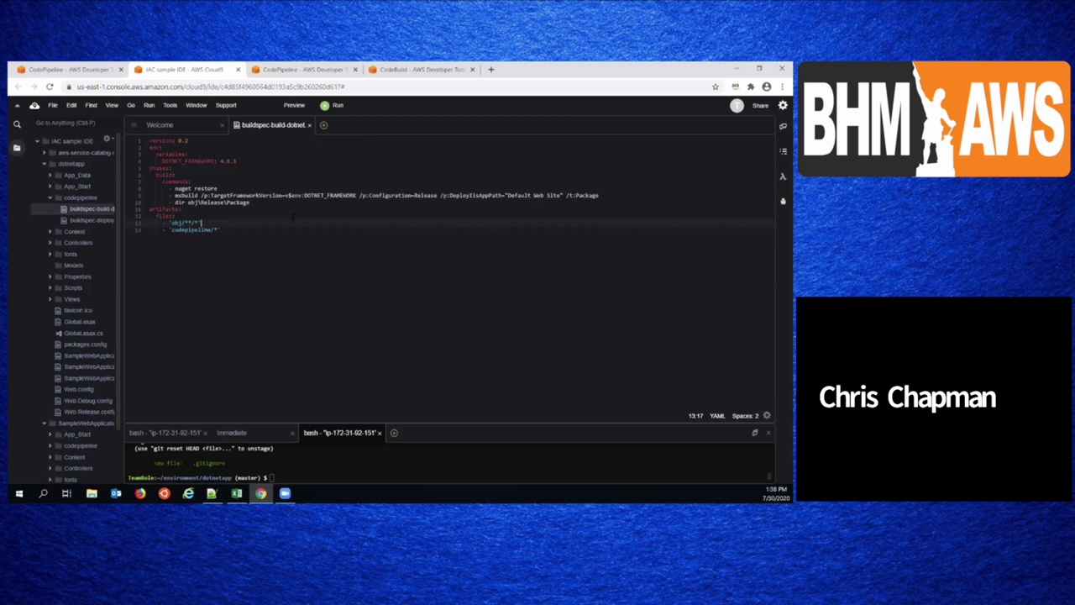
- Open the deploy buildspec in the codepipeline folder and examine its S3 copy and Elastic Beanstalk commands
left_click(93, 221)
double_click(94, 221)
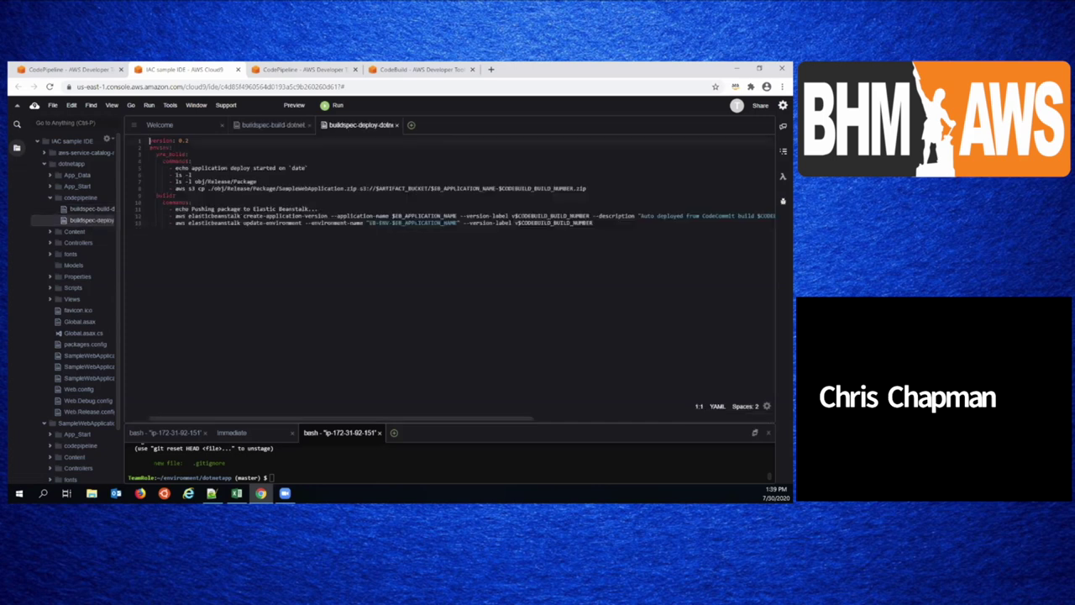
left_click(191, 175)
left_click_drag(170, 188, 587, 188)
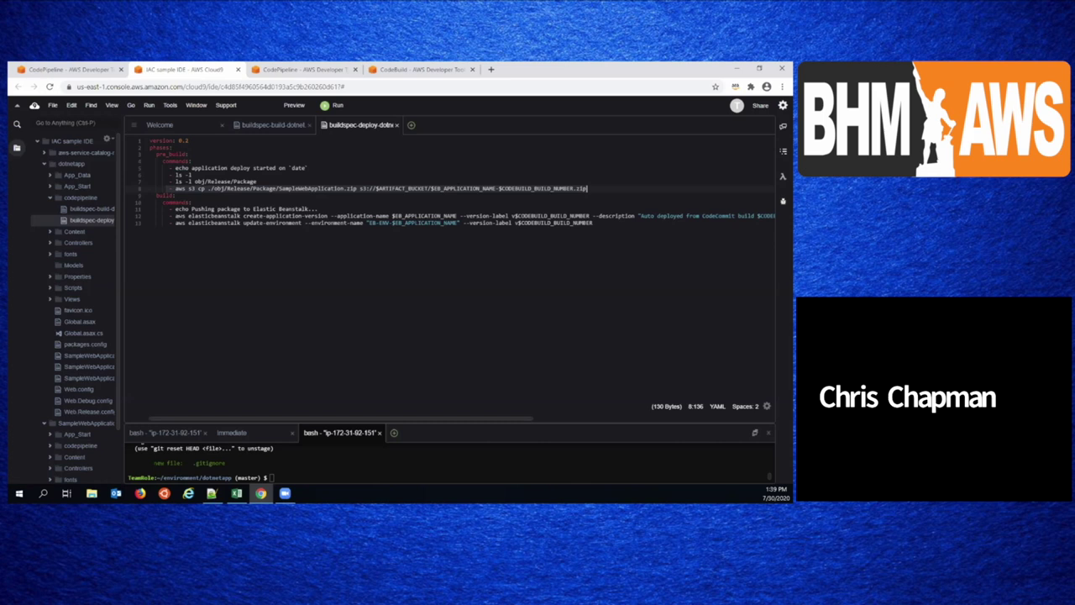
left_click(327, 216)
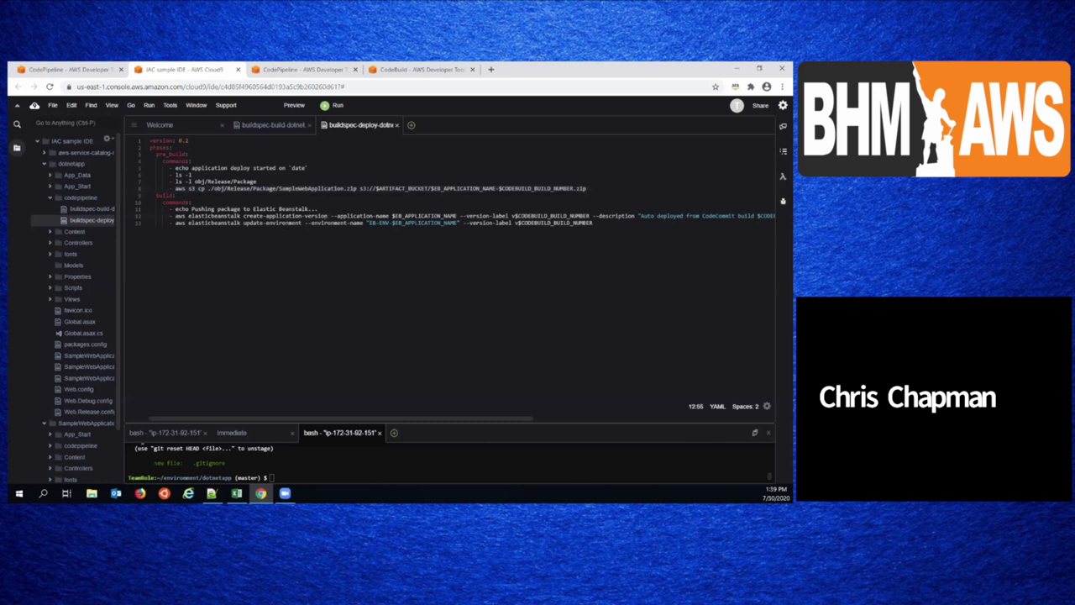
left_click(281, 222)
- Check the progress of the dotnetapp pipeline's BuildAndValidate stage and of its Build-dotnetapp run
left_click(306, 69)
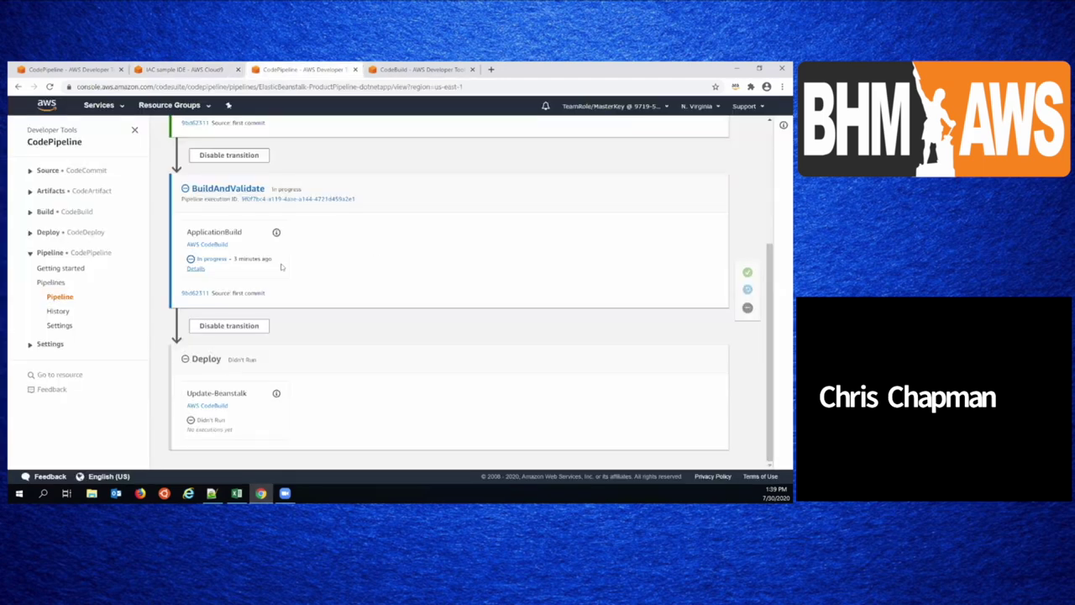
left_click(412, 69)
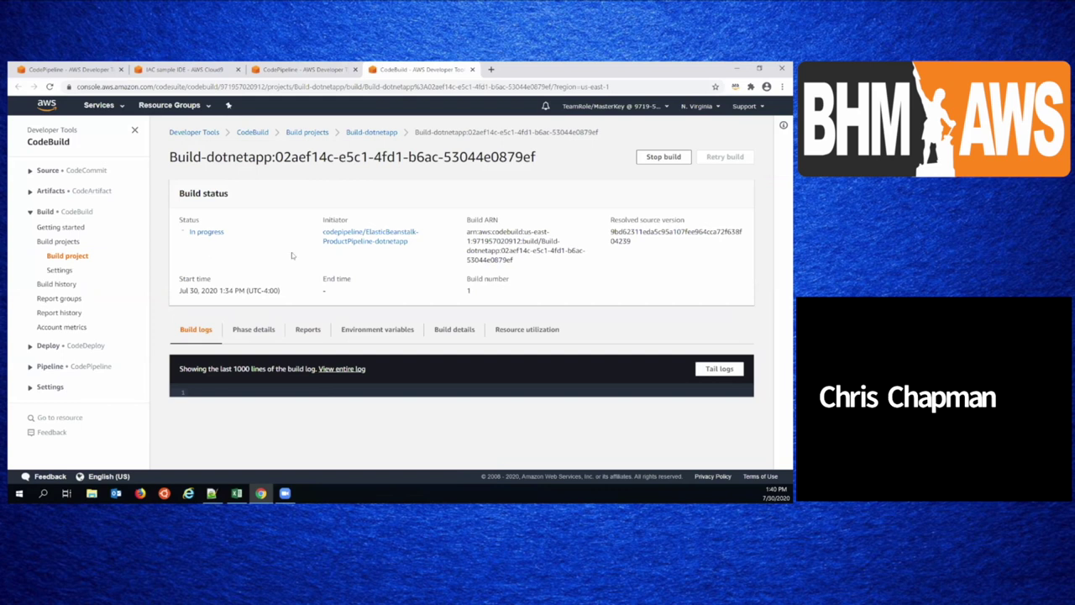
left_click(319, 74)
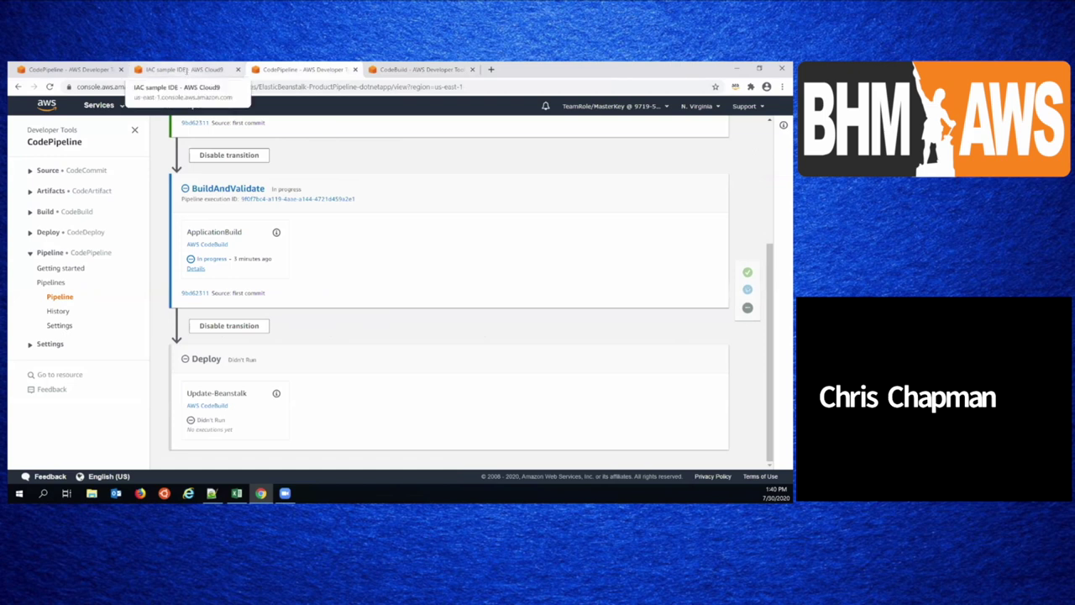
- Return to the Cloud9 IDE and compare the build buildspec with the deploy buildspec
left_click(186, 73)
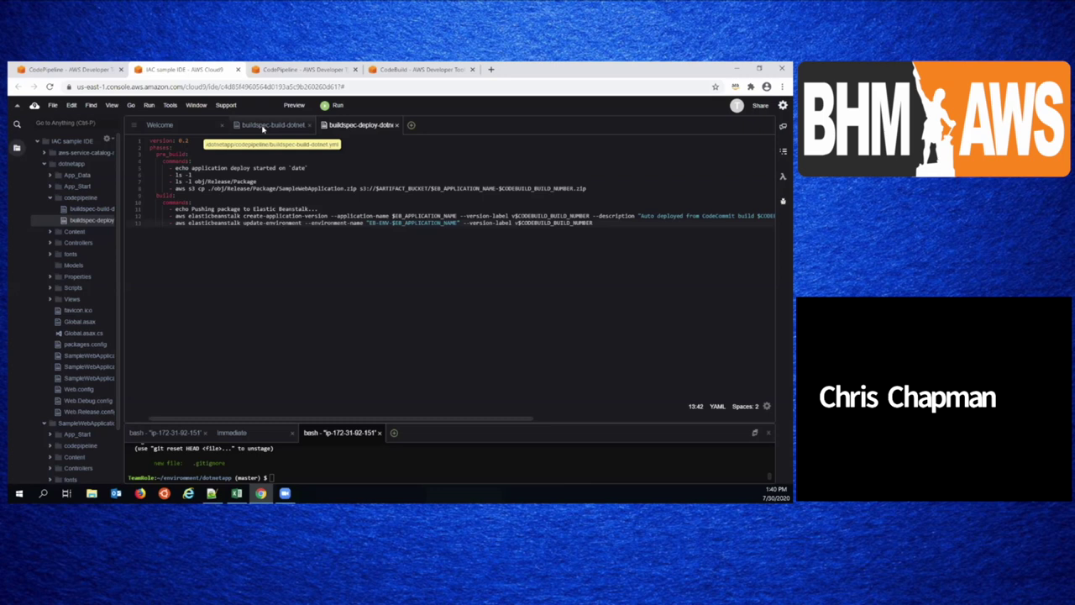
left_click(263, 125)
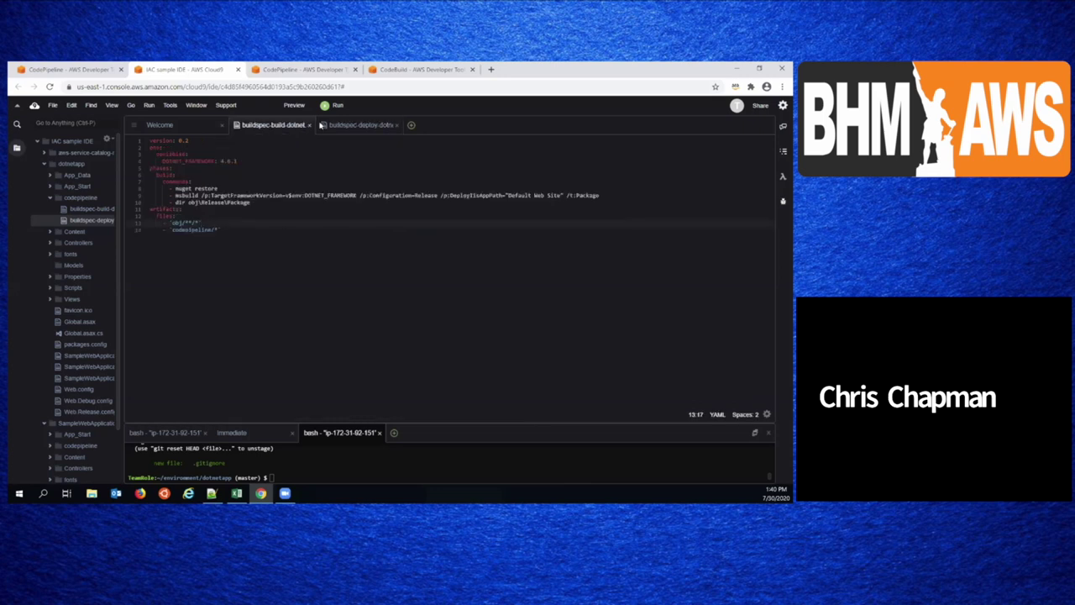
left_click(336, 125)
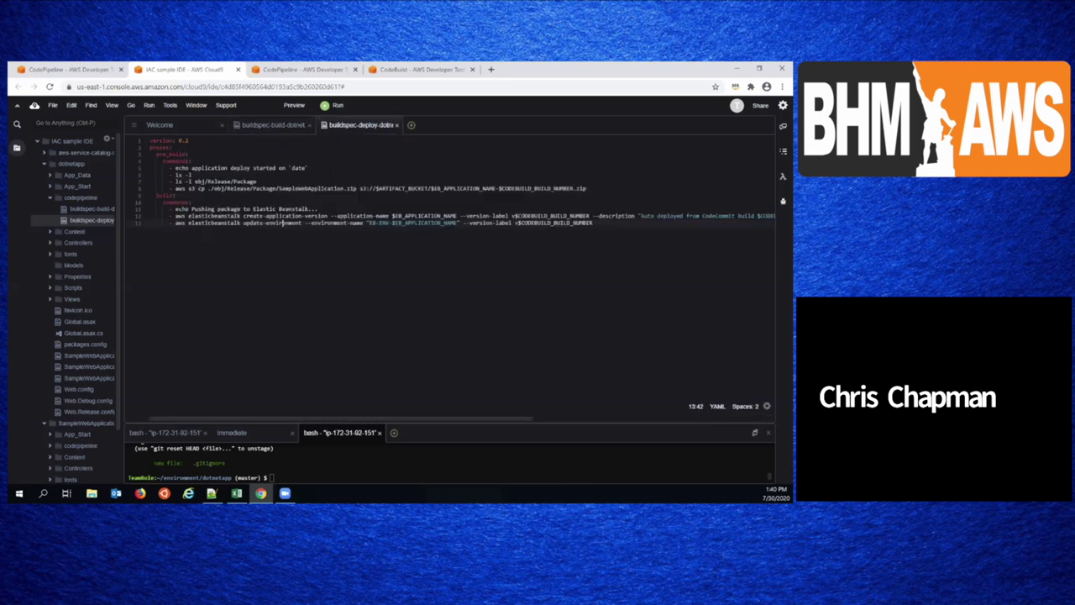
- Recheck the pipeline stages, and enlarge the terminal area in the Cloud9 IDE to show the git output
left_click(79, 69)
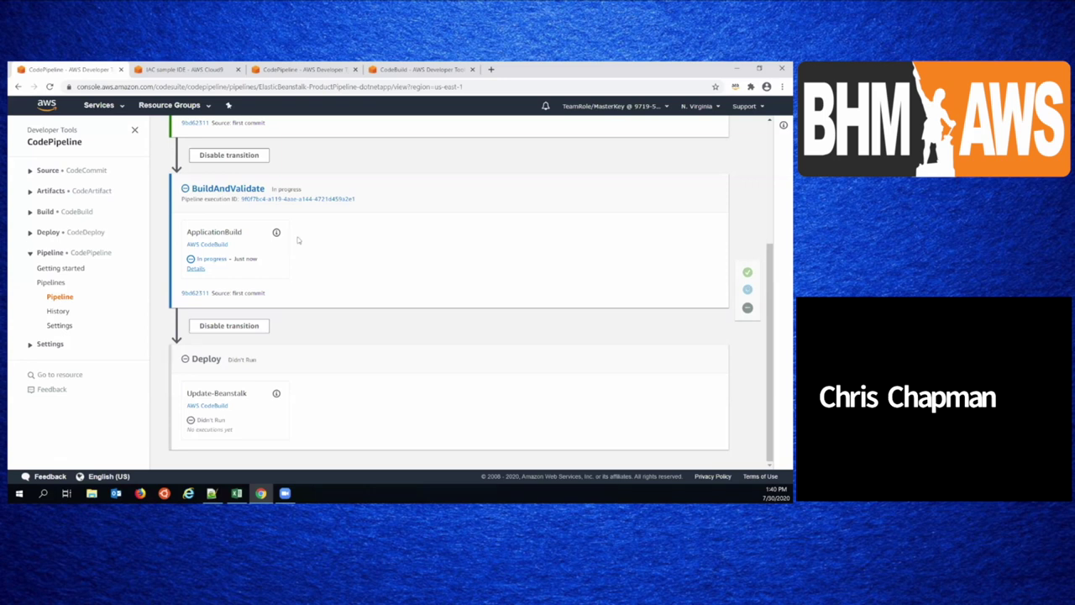
left_click(180, 67)
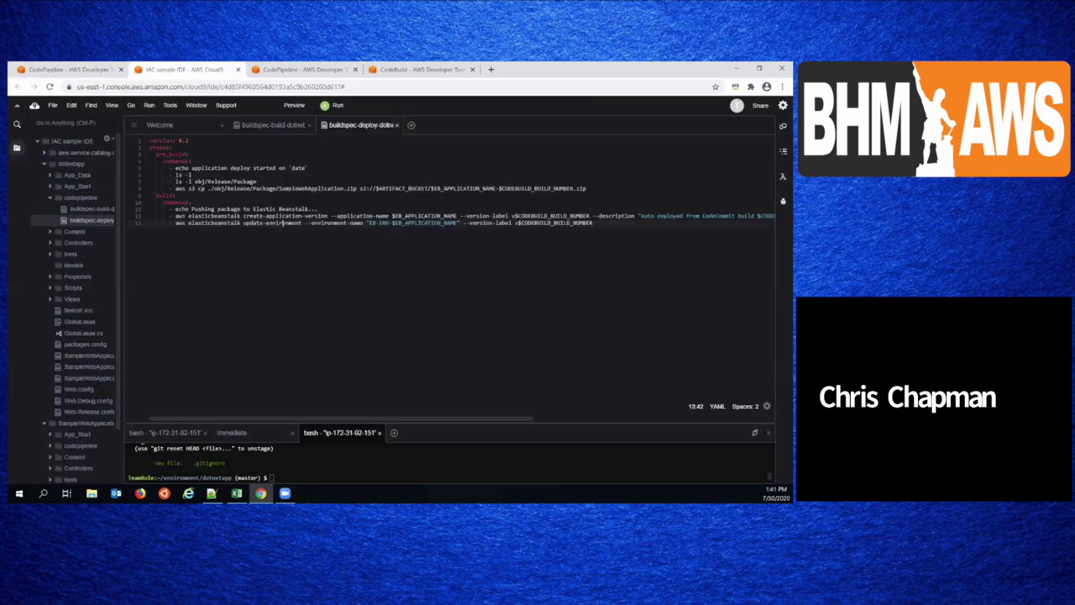
left_click_drag(338, 425, 338, 284)
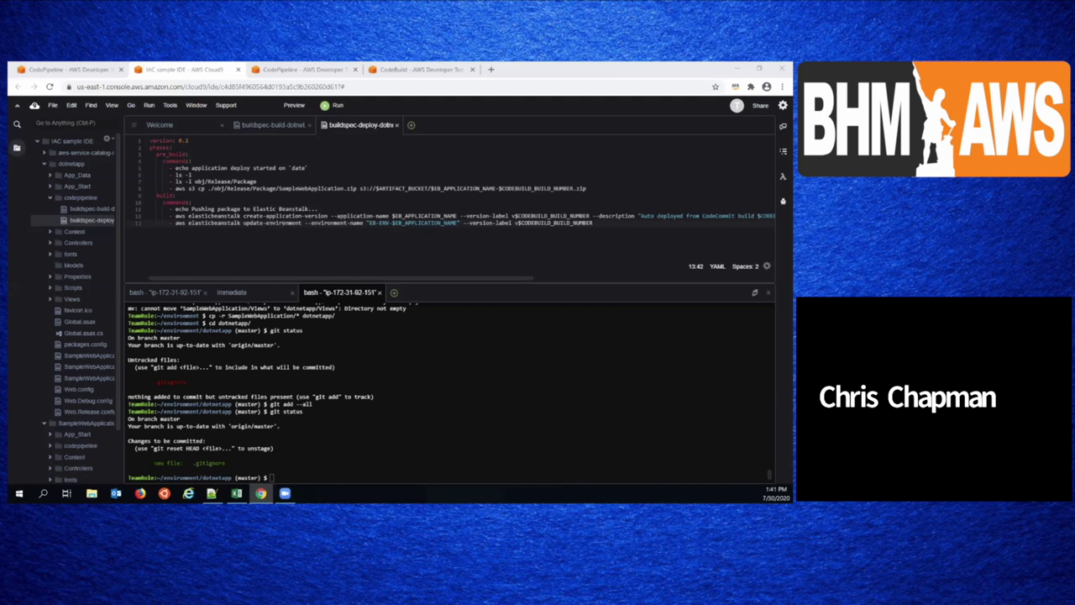
- Reload the Build-dotnetapp run page and check its status against the pipeline's stages
mouse_move(260, 494)
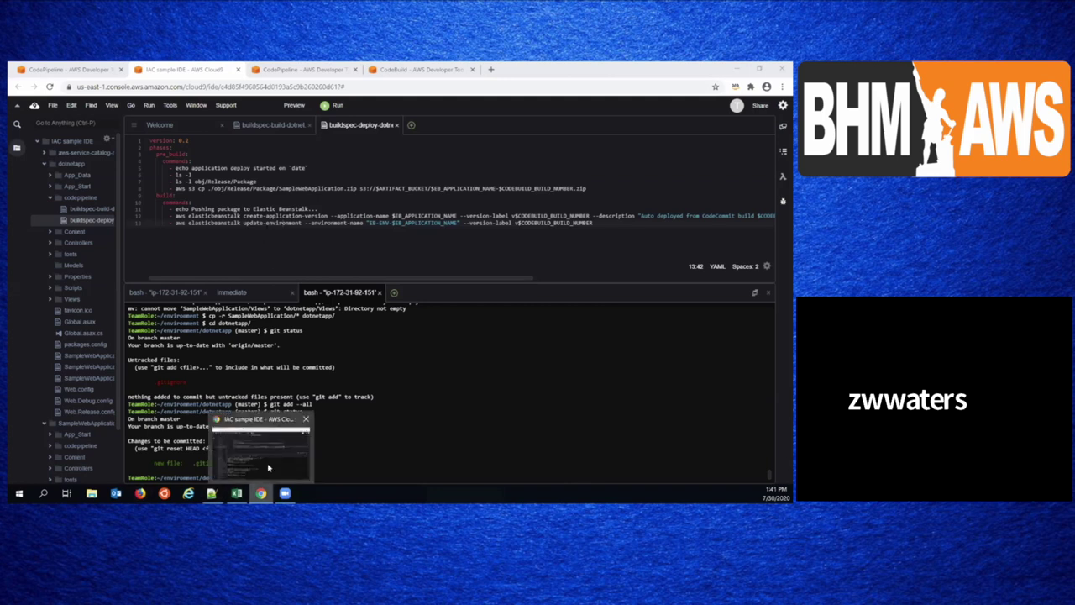
left_click(294, 67)
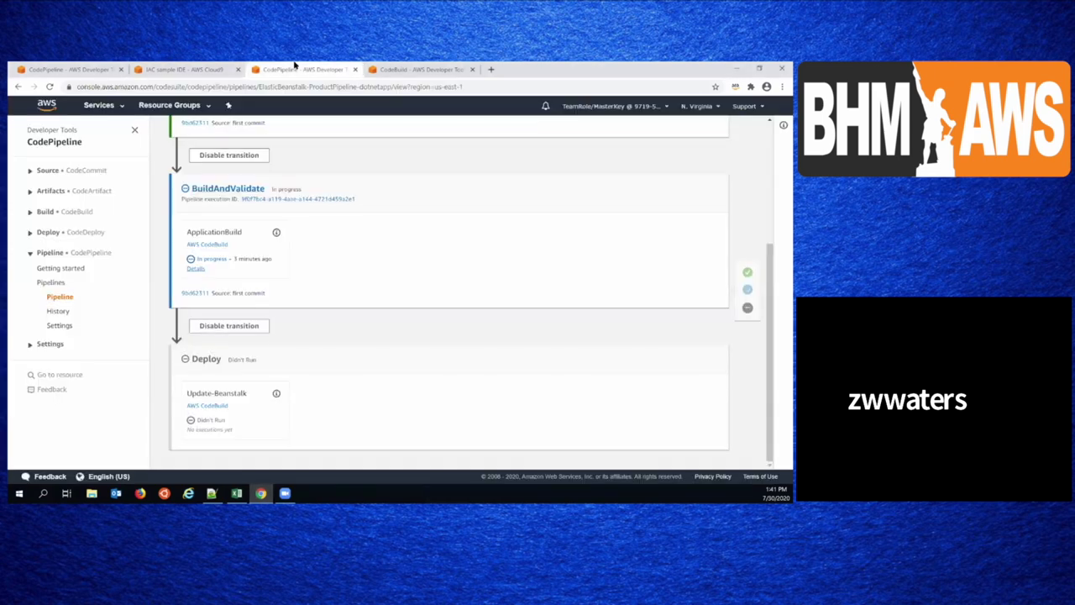
scroll(389, 239, "up", 3)
scroll(389, 238, "down", 3)
left_click(411, 67)
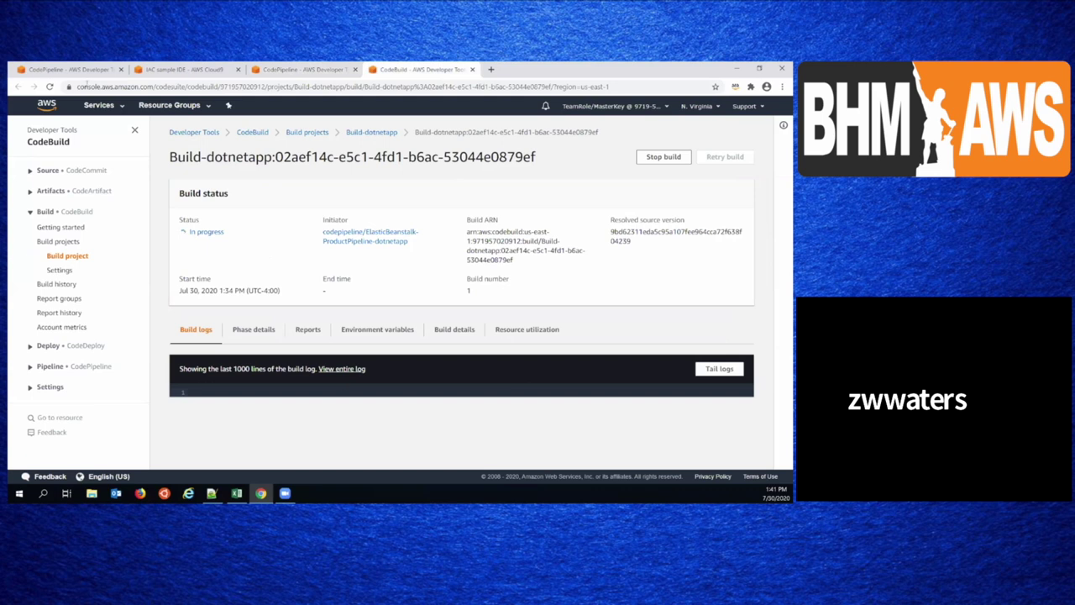
left_click(50, 87)
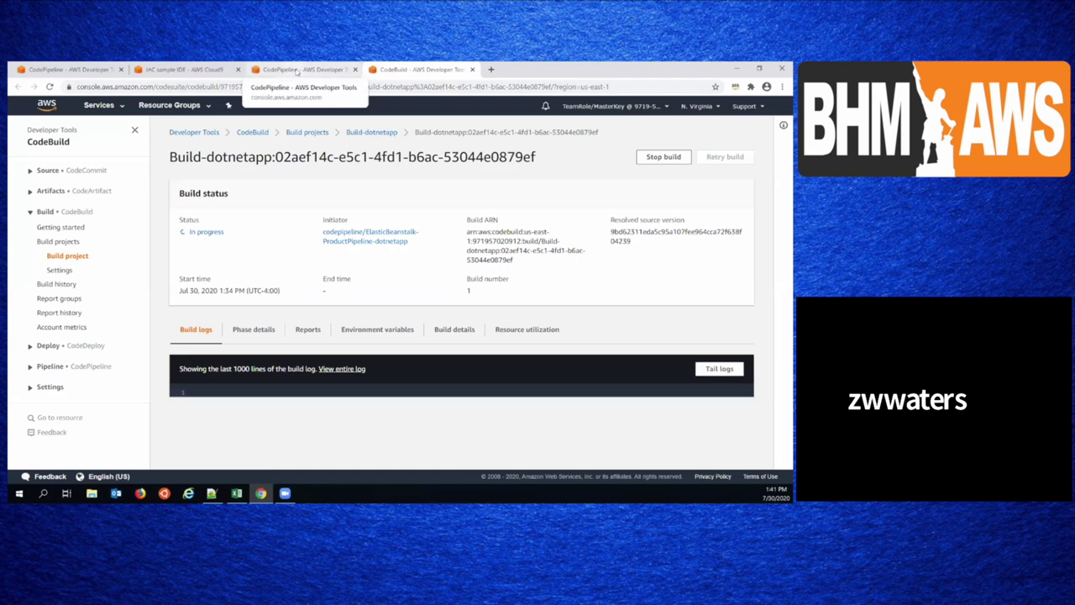
left_click(296, 72)
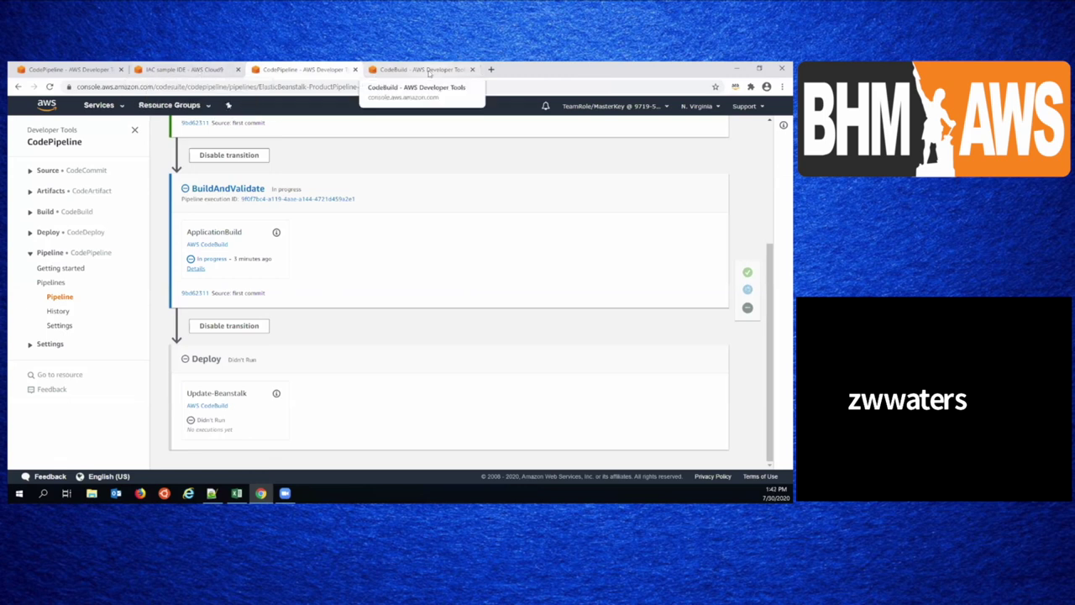
- Inspect the phase details of the Build-dotnetapp run, and return to the Cloud9 IDE
left_click(191, 72)
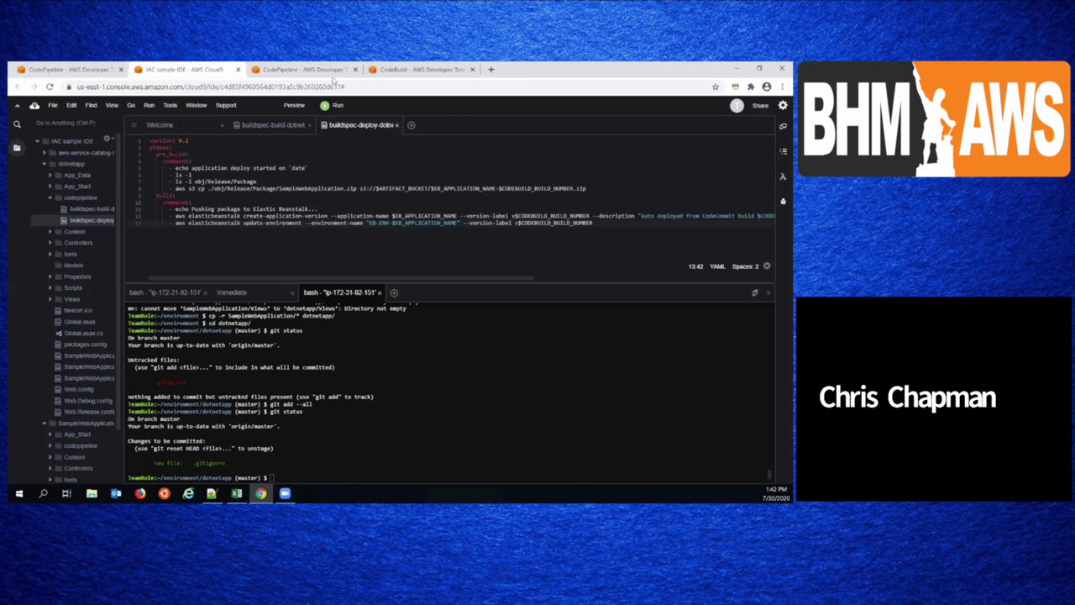
left_click(412, 72)
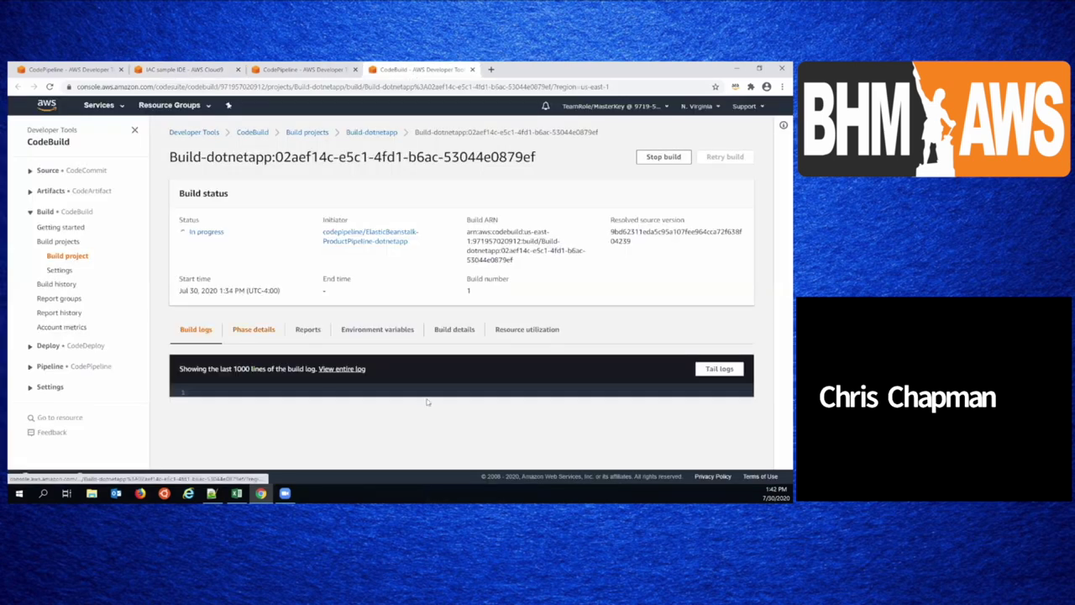
left_click(247, 339)
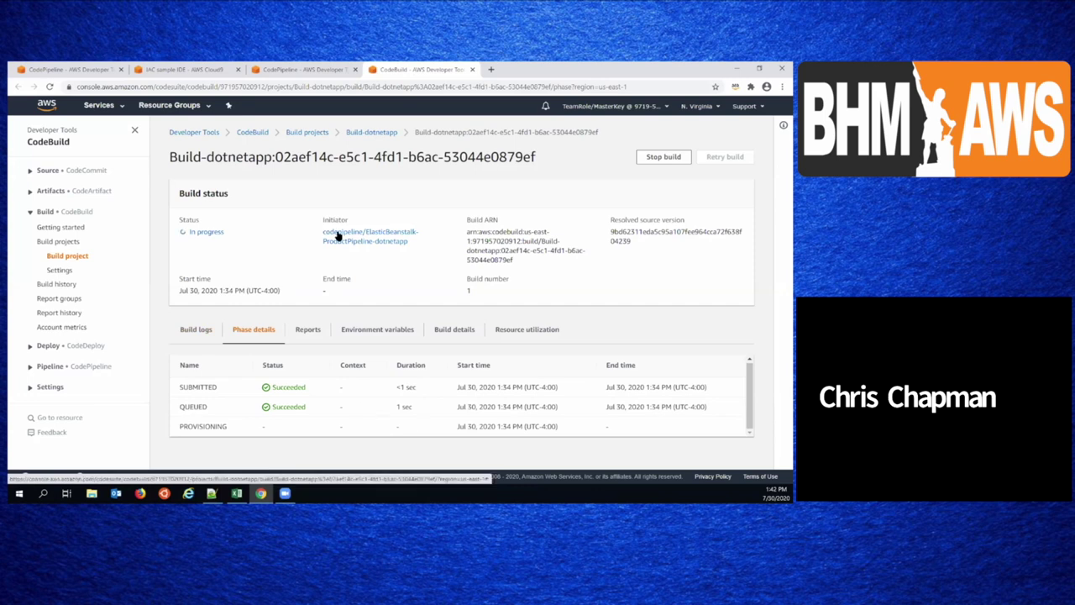
left_click(296, 68)
left_click(158, 68)
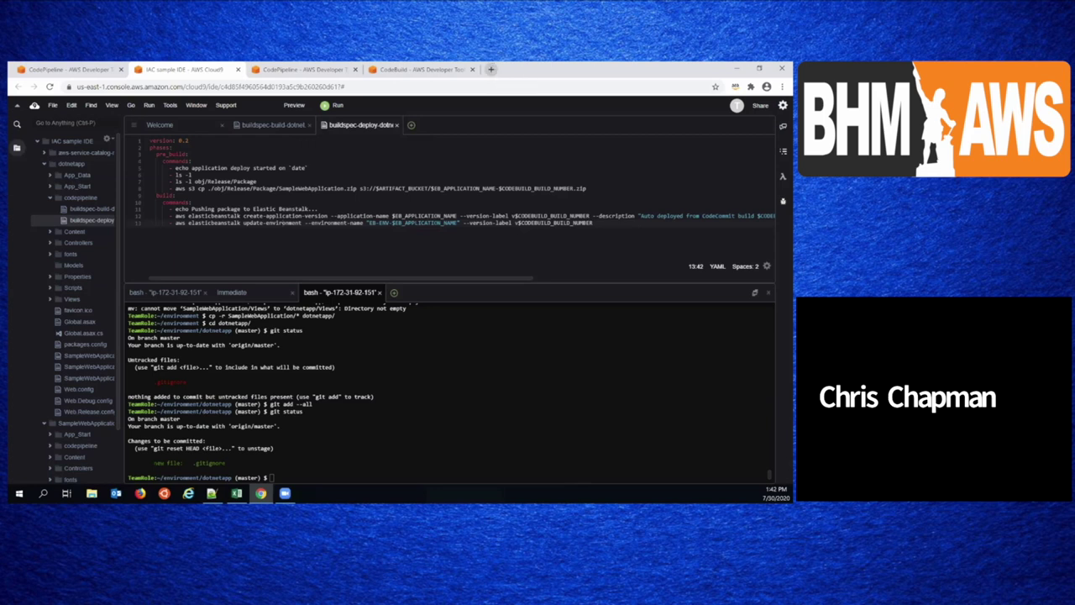
- Switch to Firefox, open the bookmarked aws-service-catalog-reference-architectures GitHub repository and look through its folders and README
left_click(140, 493)
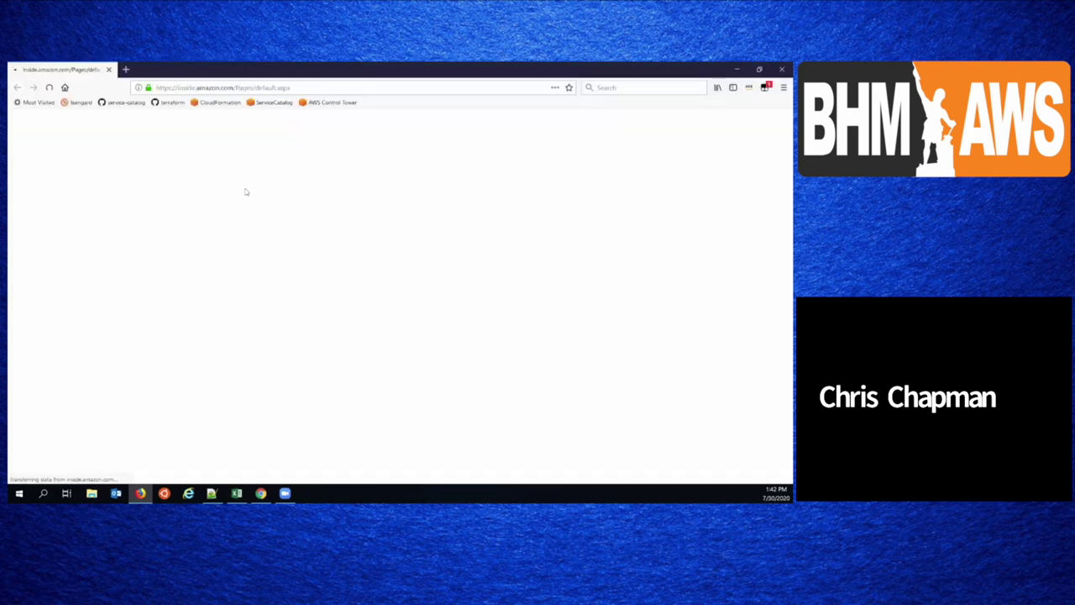
left_click(126, 102)
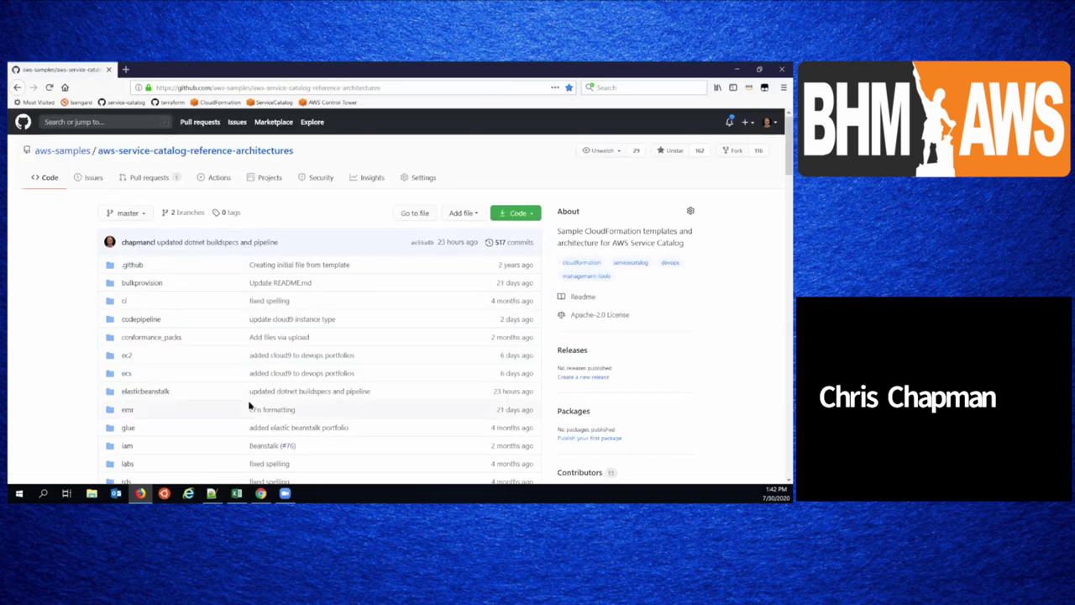
scroll(248, 406, "down", 6)
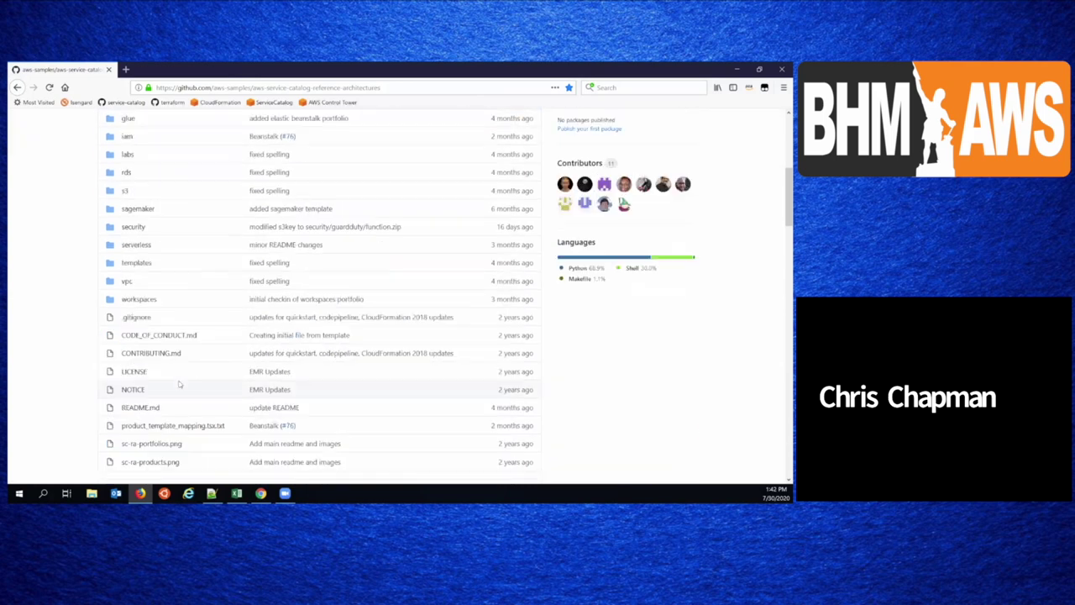
scroll(179, 383, "down", 7)
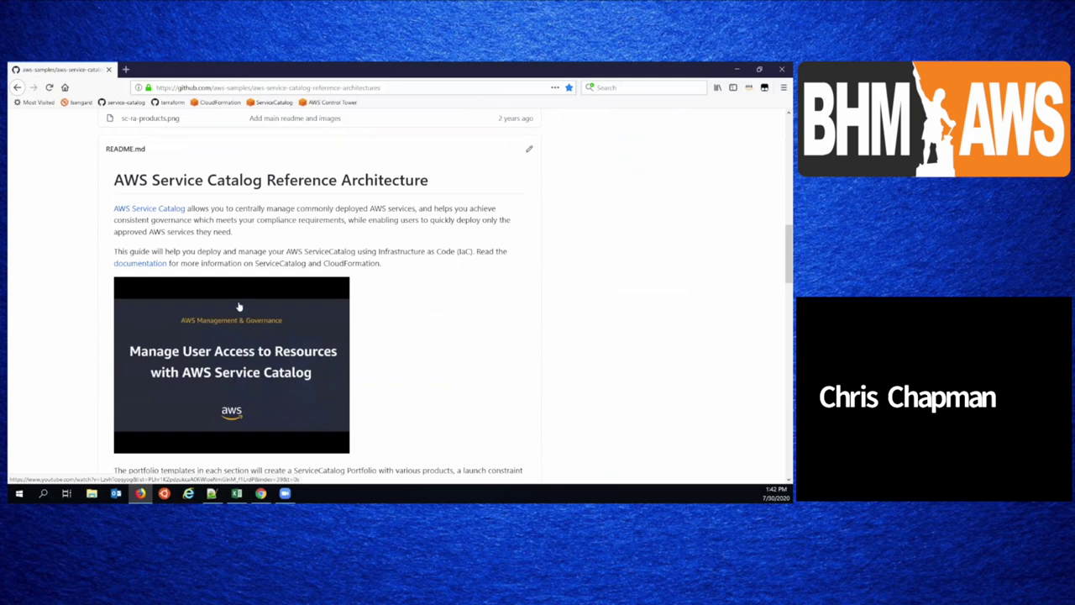
scroll(231, 318, "up", 7)
scroll(224, 309, "up", 2)
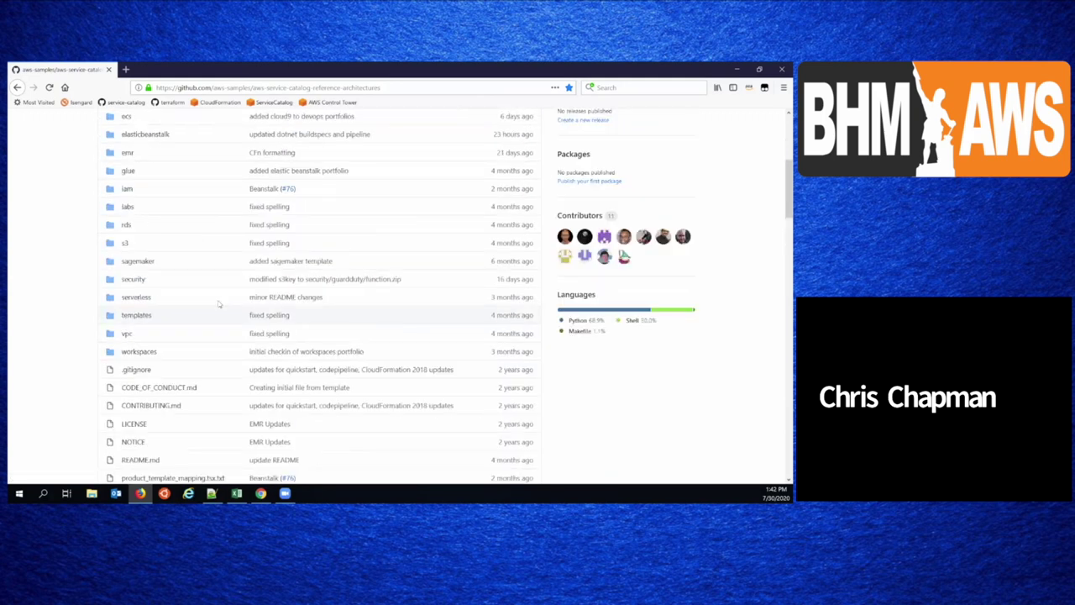
scroll(109, 202, "up", 2)
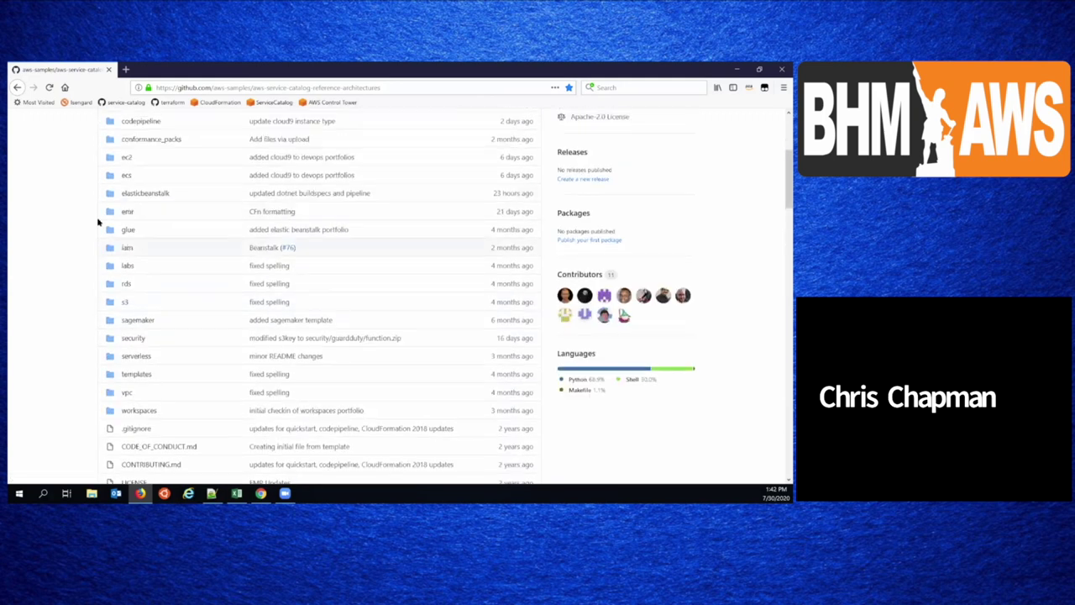
- Open the repository's ec2 folder and read the README's overview and install section
left_click(126, 218)
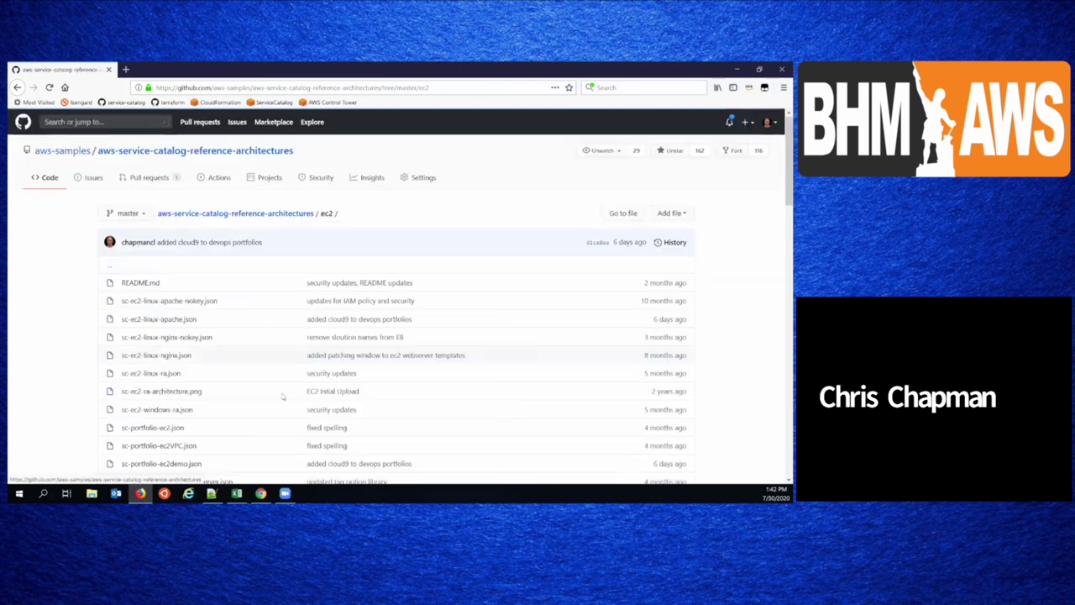
scroll(266, 375, "down", 6)
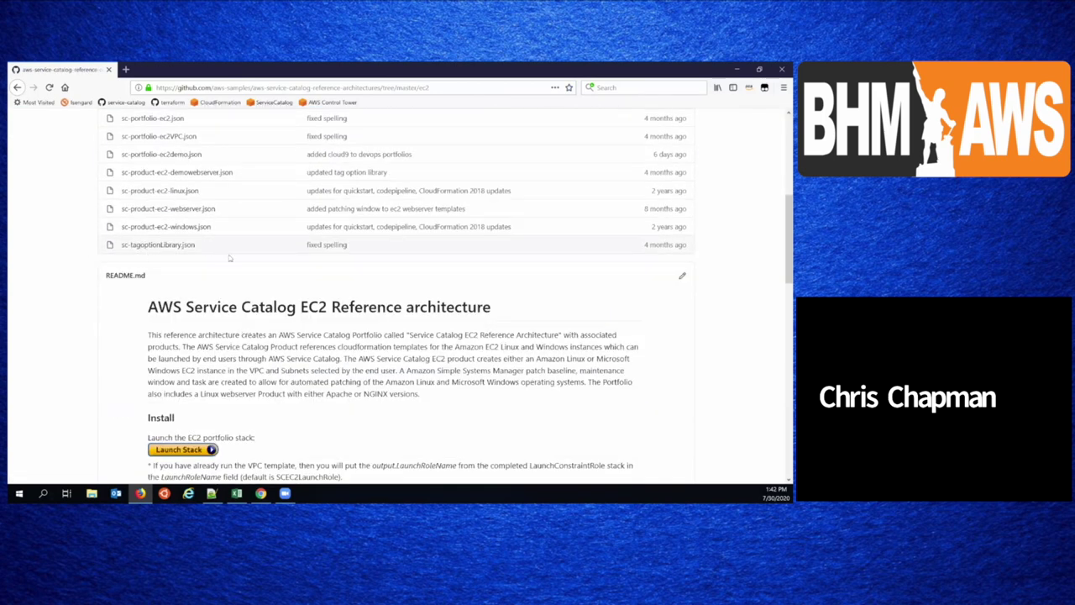
scroll(228, 257, "down", 2)
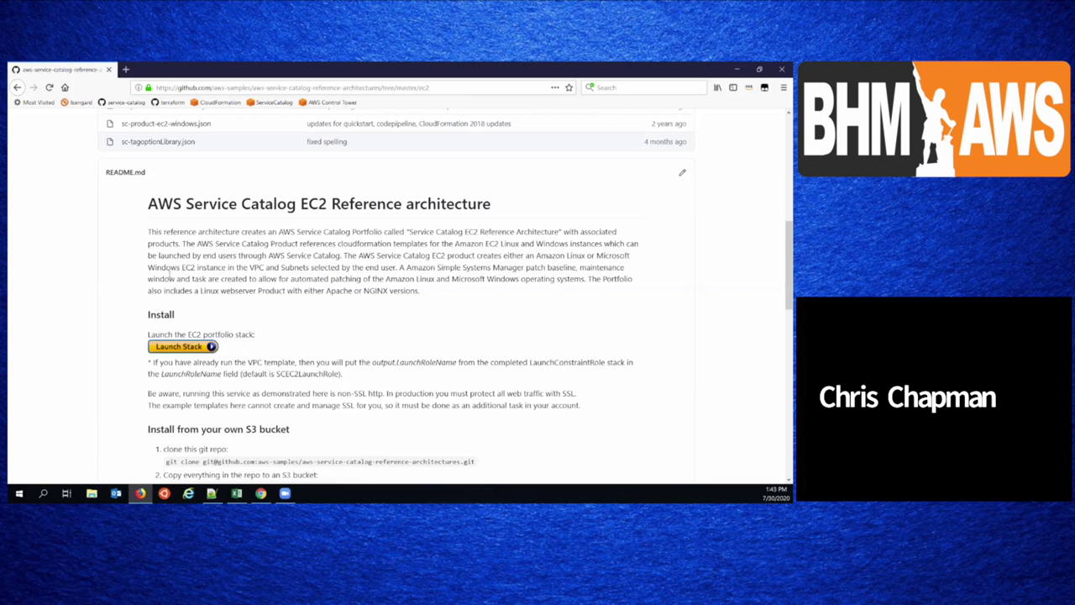
- Finish reading the ec2 README, return to the repository root, and open the ecs folder to look over its files and README
scroll(243, 351, "down", 3)
scroll(312, 313, "up", 6)
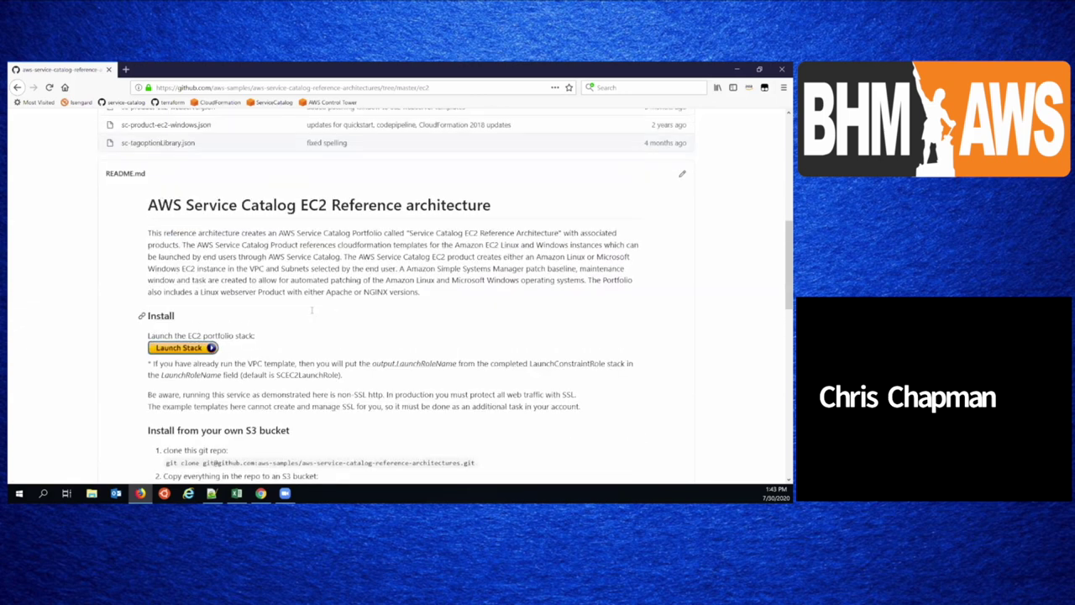
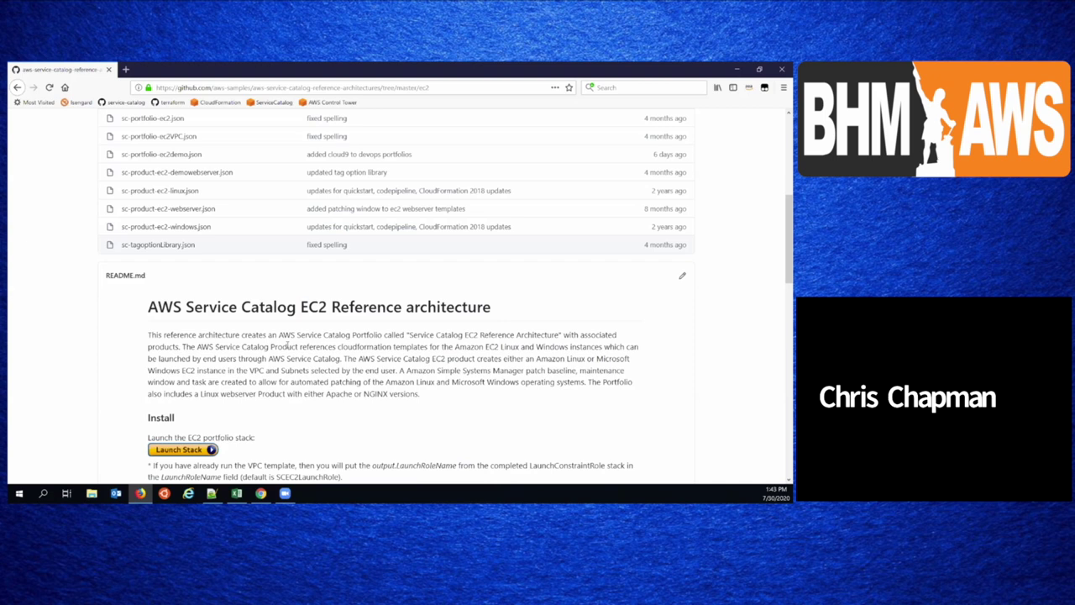
scroll(294, 373, "up", 5)
left_click(276, 166)
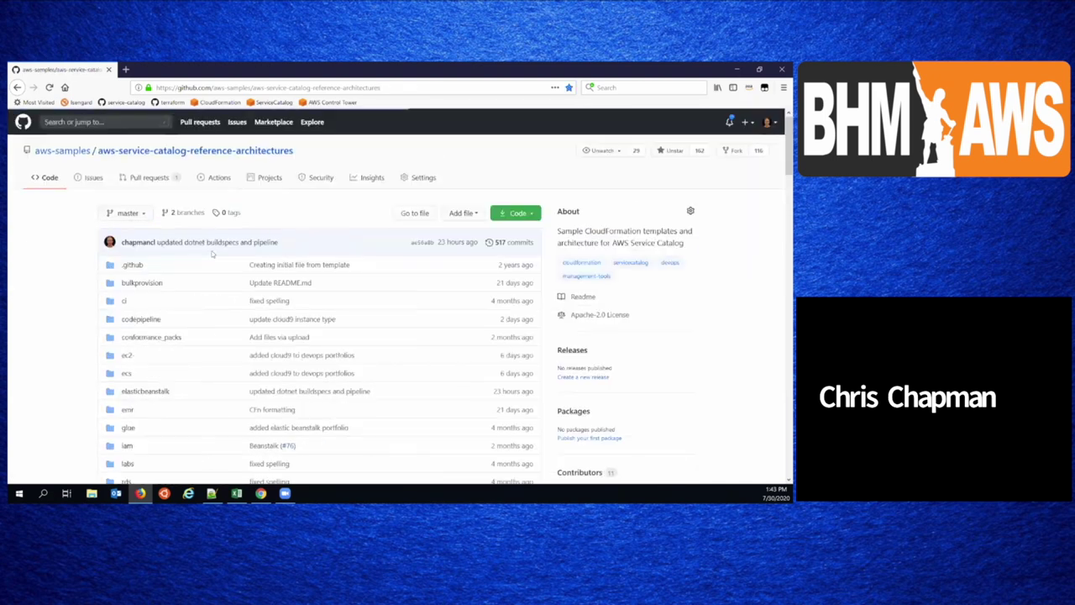
scroll(168, 245, "down", 3)
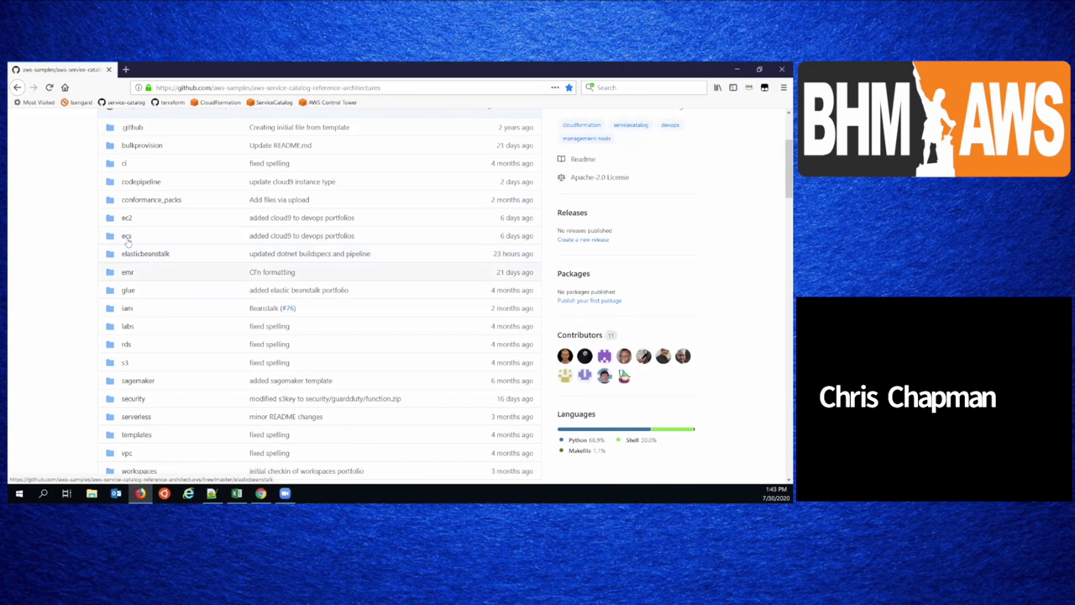
left_click(127, 237)
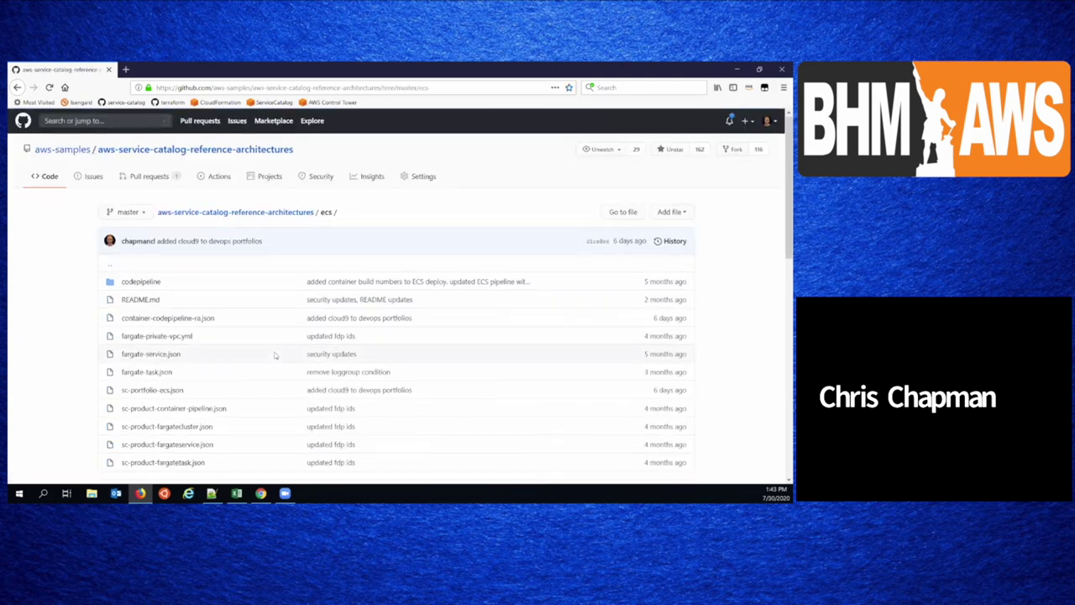
scroll(275, 355, "down", 2)
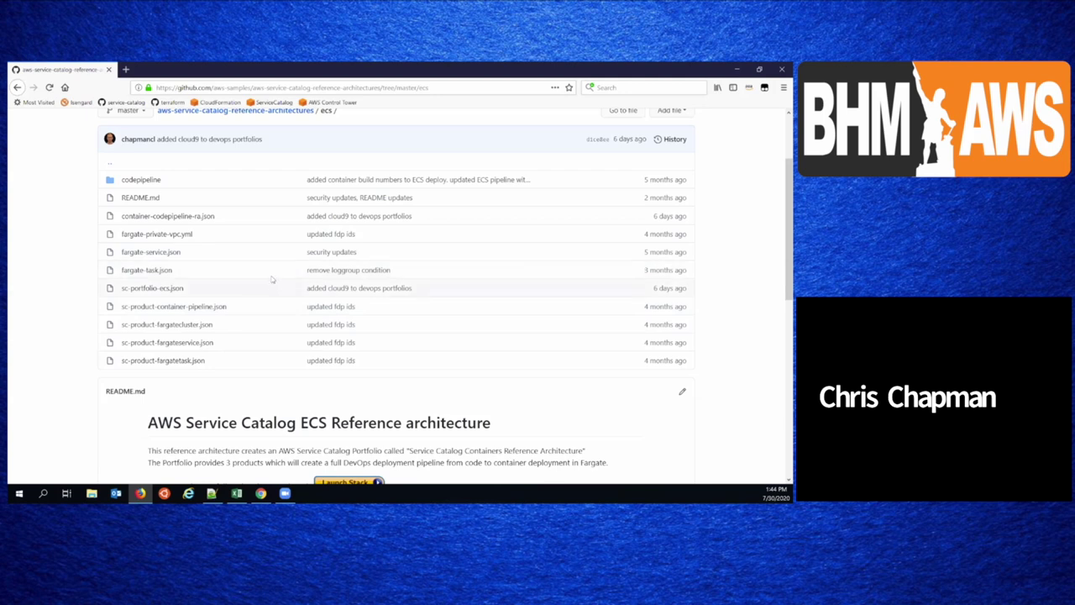
scroll(256, 273, "up", 3)
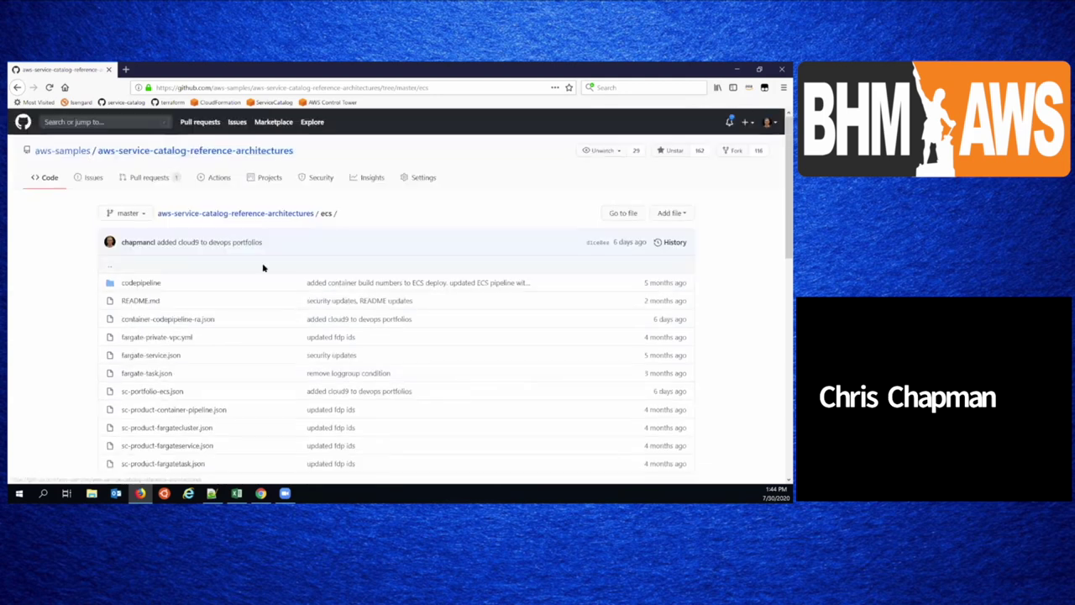
- Open the repository's elasticbeanstalk folder and examine its sc-elasticbeanstalk-ra.json, portfolio and product template files
left_click(244, 215)
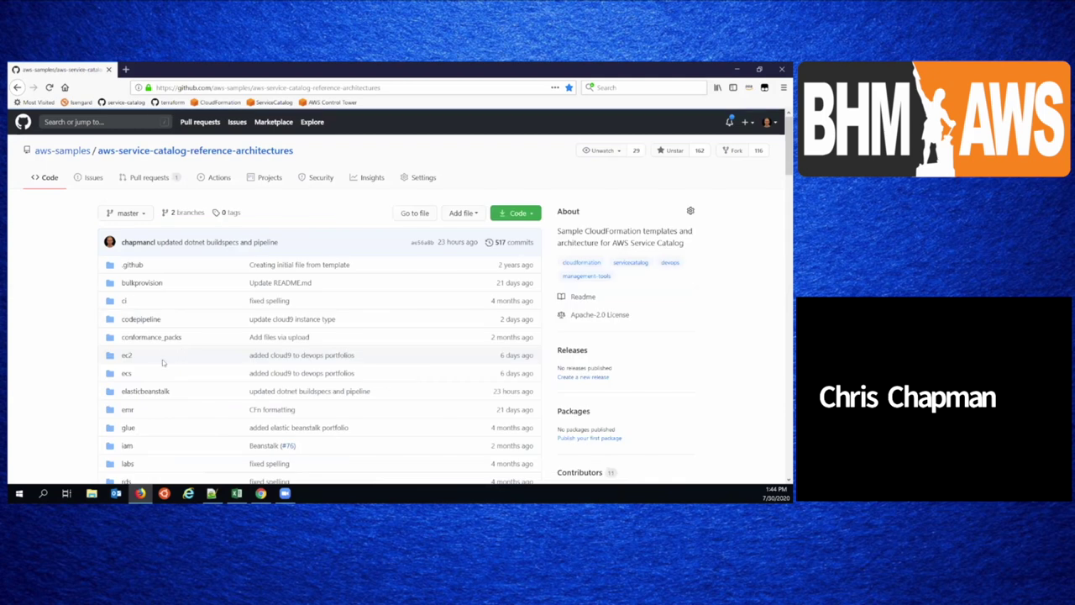
left_click(145, 391)
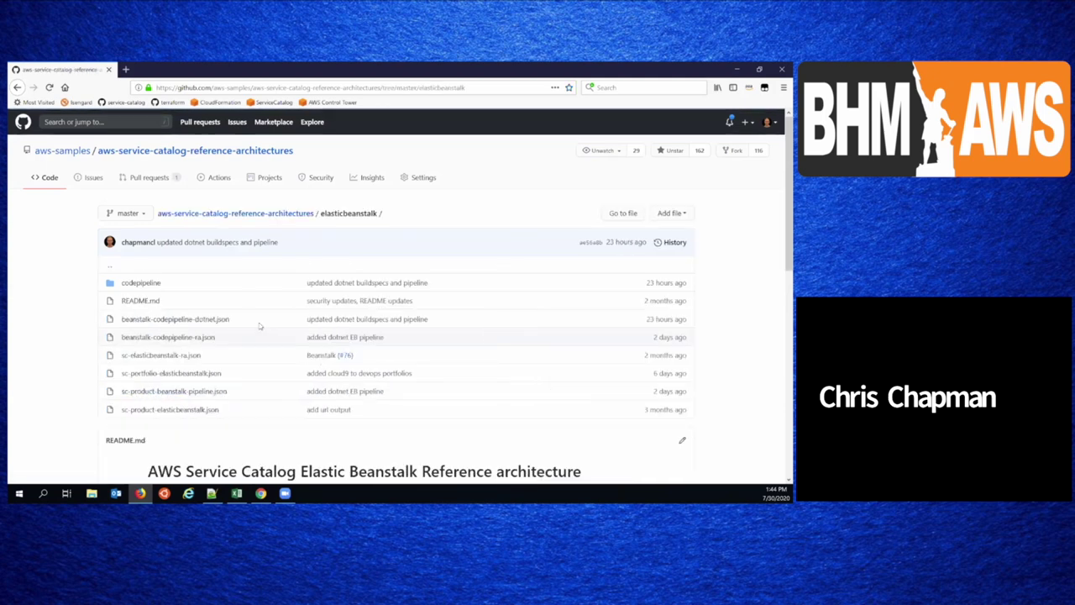
scroll(258, 325, "down", 2)
scroll(259, 326, "down", 1)
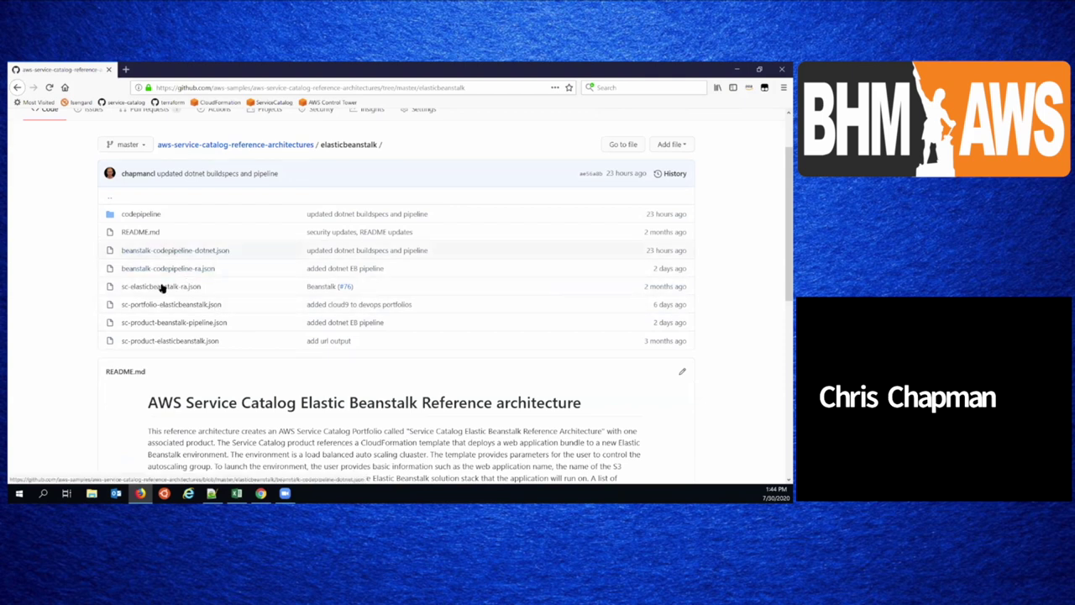
scroll(172, 244, "down", 2)
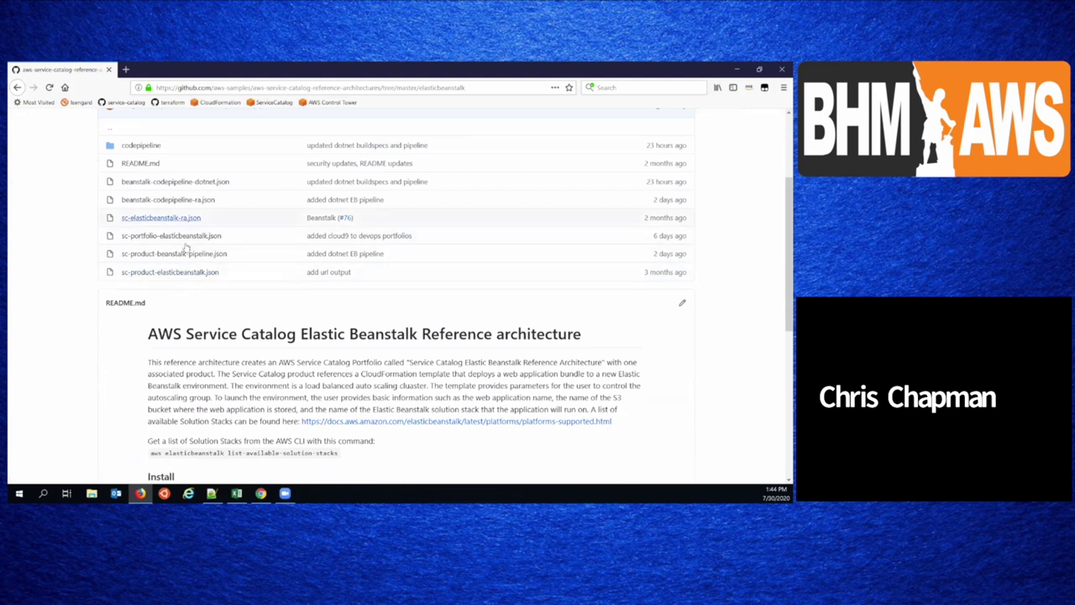
left_click_drag(223, 224, 116, 222)
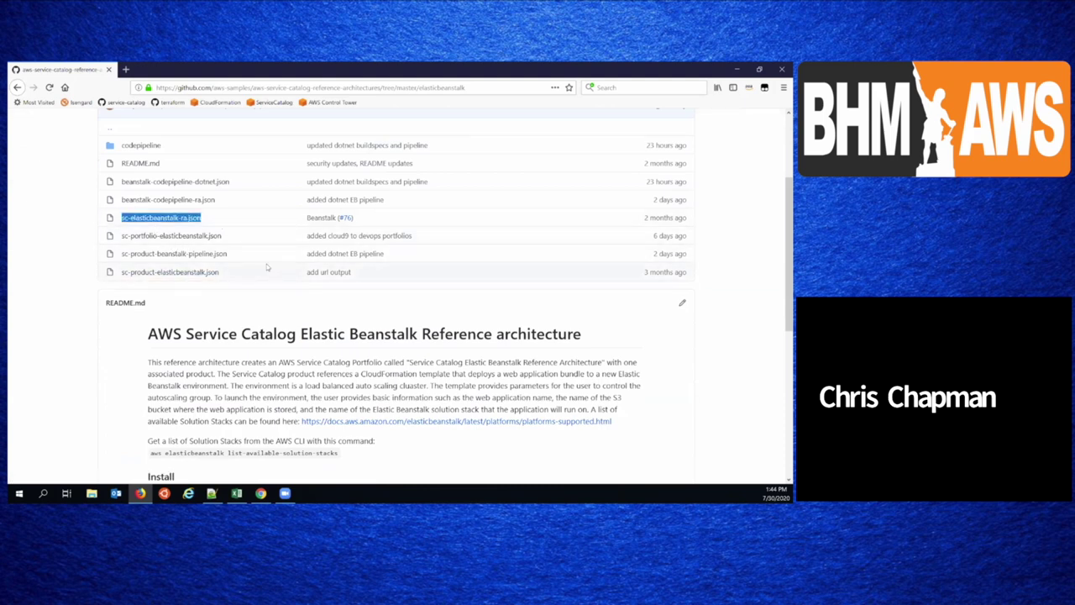
left_click_drag(220, 272, 128, 239)
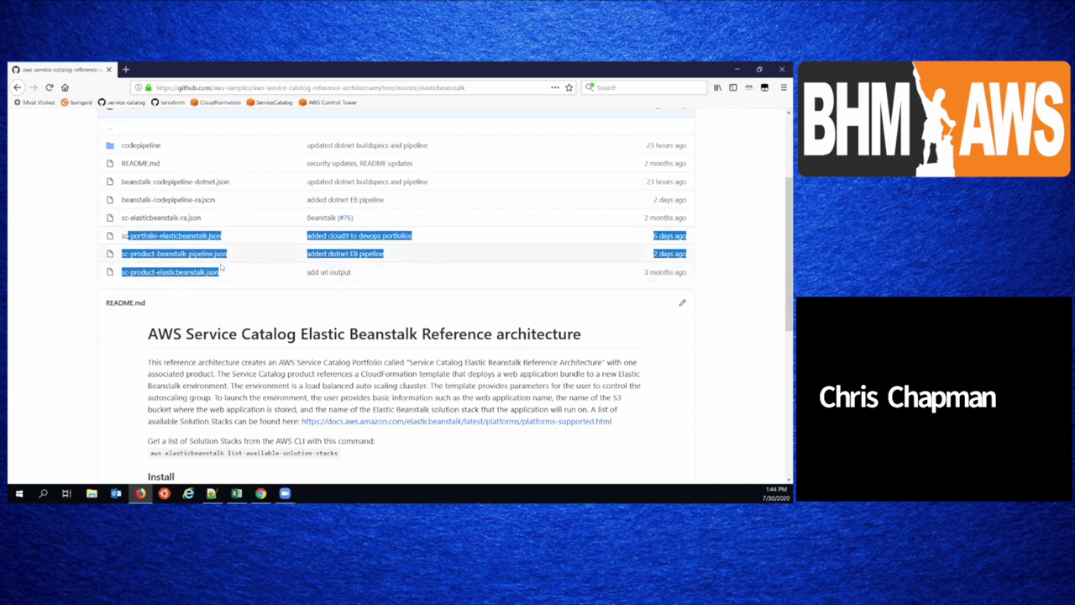
left_click(256, 272)
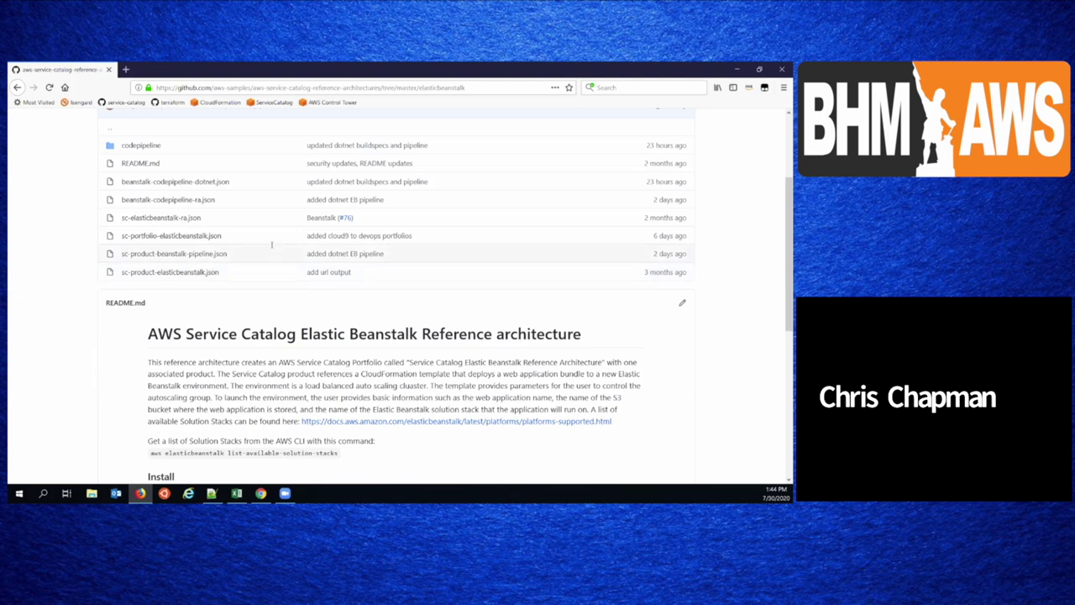
- Switch to Chrome, review the phase details of the Build-dotnetapp run and open its build logs
left_click(261, 493)
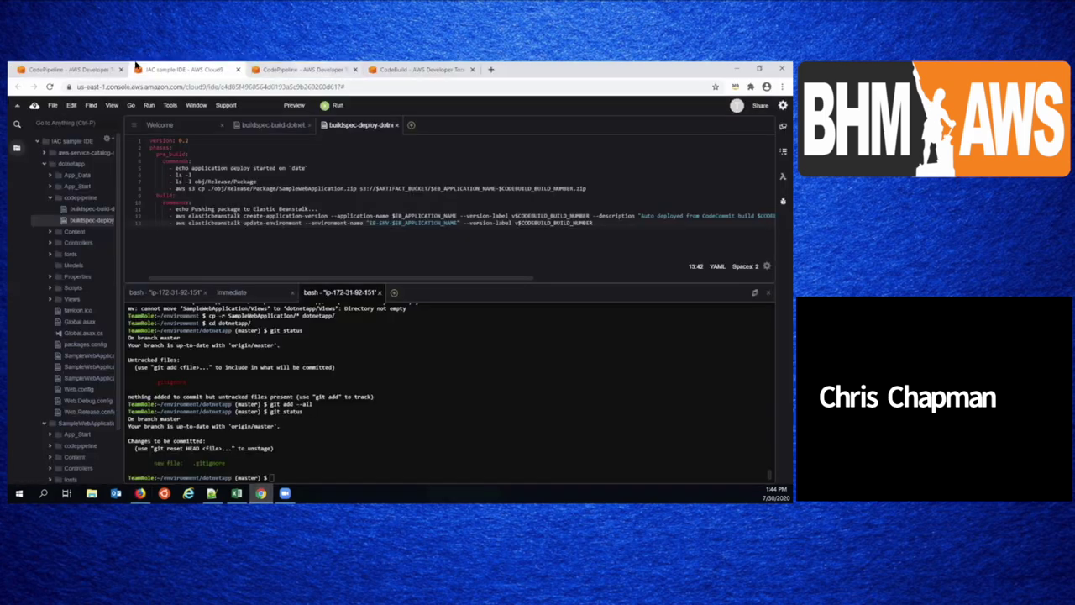
left_click(380, 69)
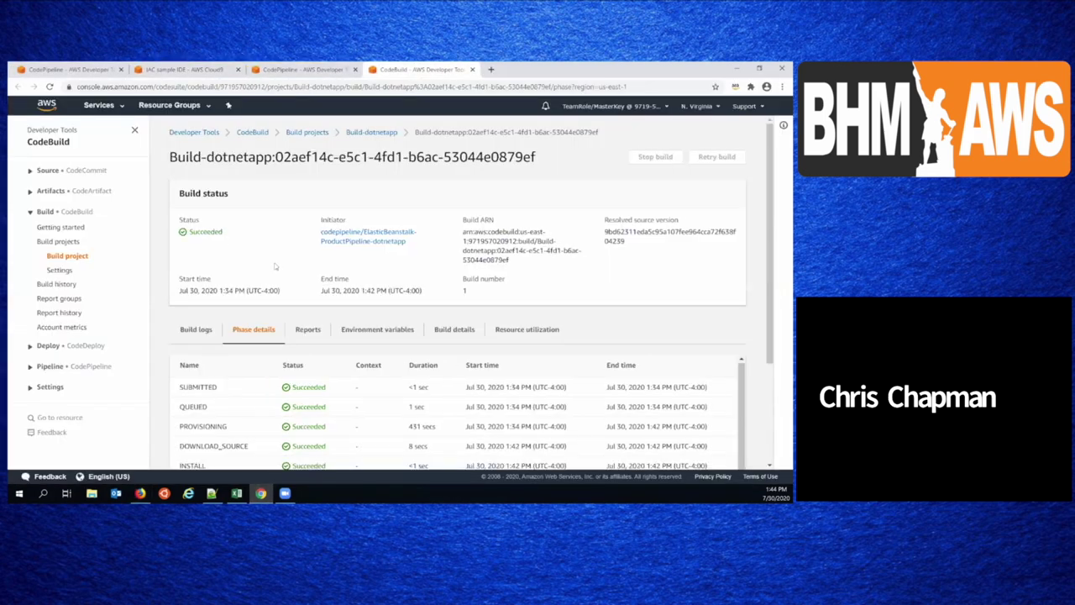
scroll(324, 359, "down", 3)
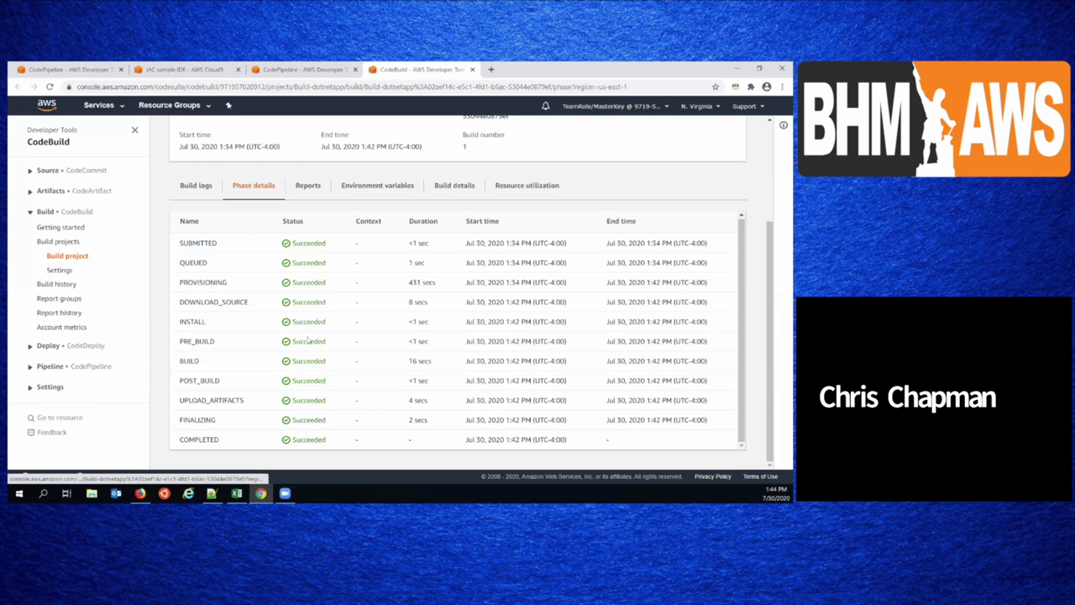
left_click(195, 185)
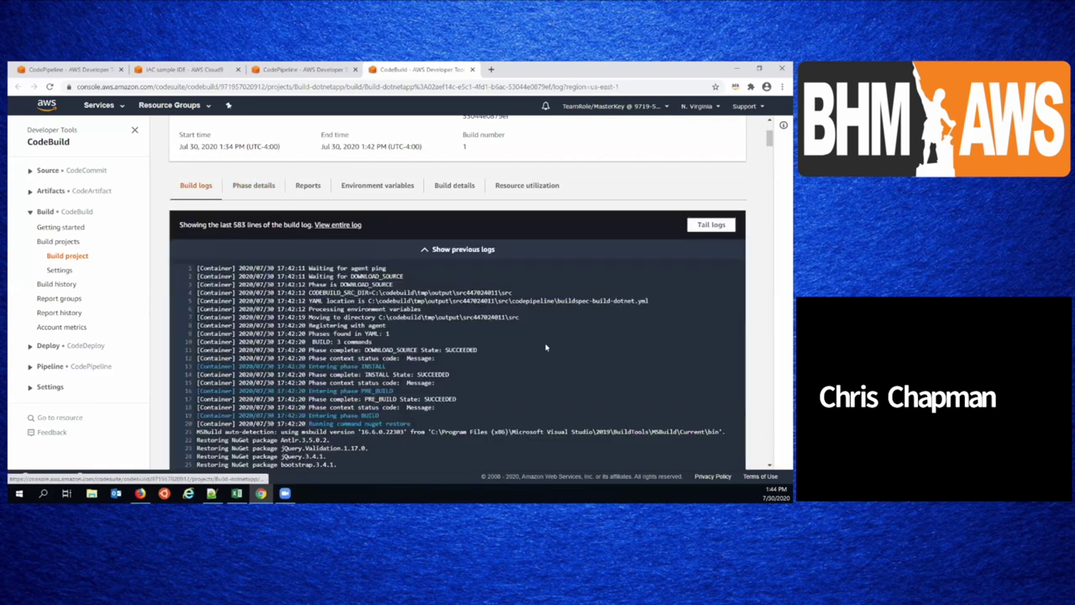
- Read the Build-dotnetapp log from the NuGet restore and msbuild commands through to the package listing and artifact upload
scroll(541, 344, "down", 5)
scroll(554, 345, "down", 9)
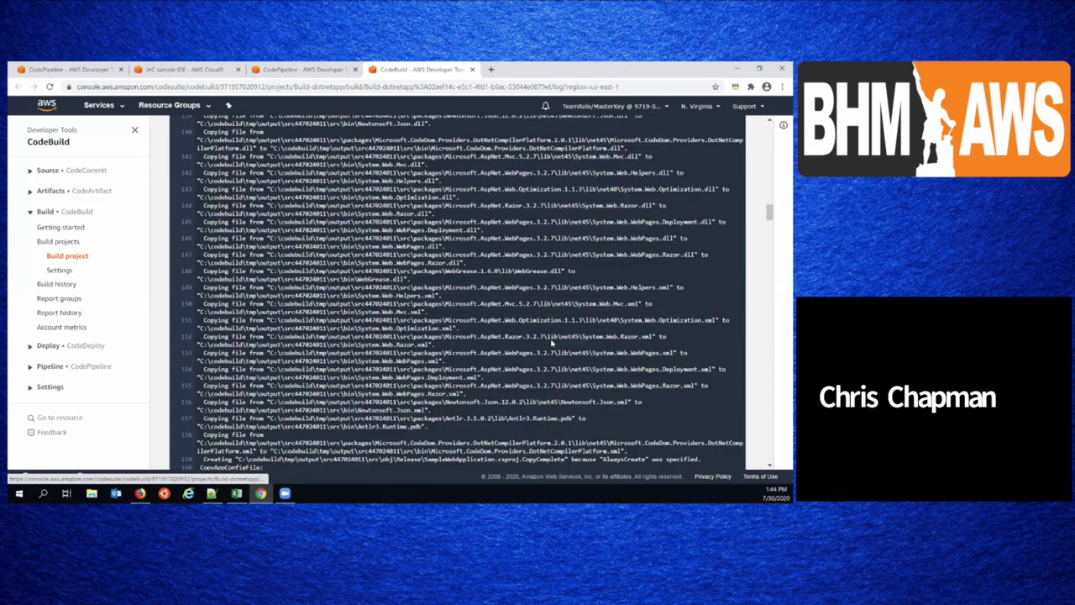
scroll(554, 344, "up", 4)
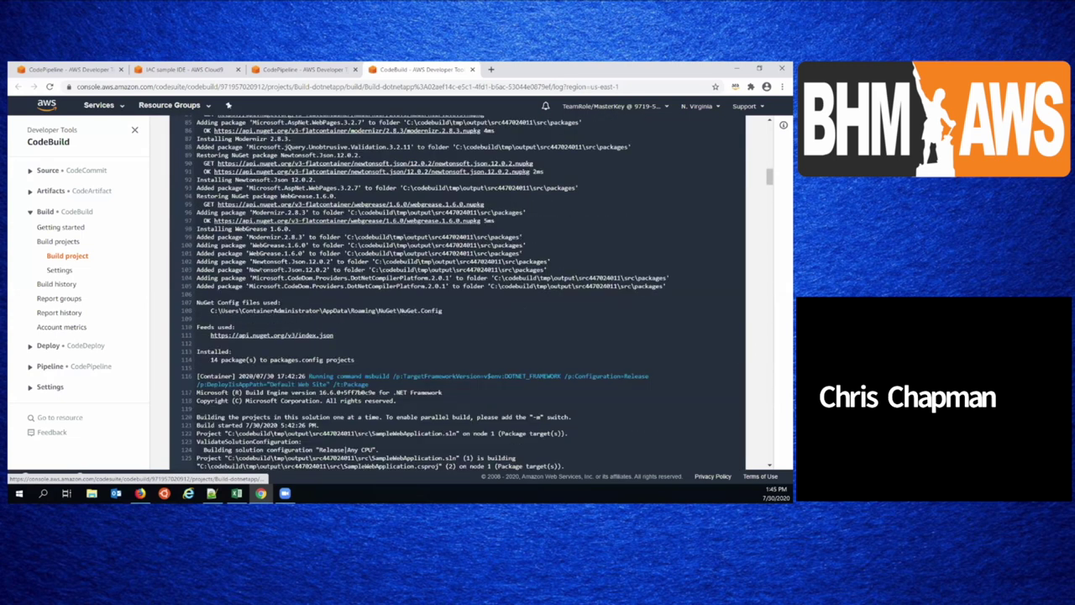
scroll(470, 290, "up", 5)
scroll(471, 290, "up", 4)
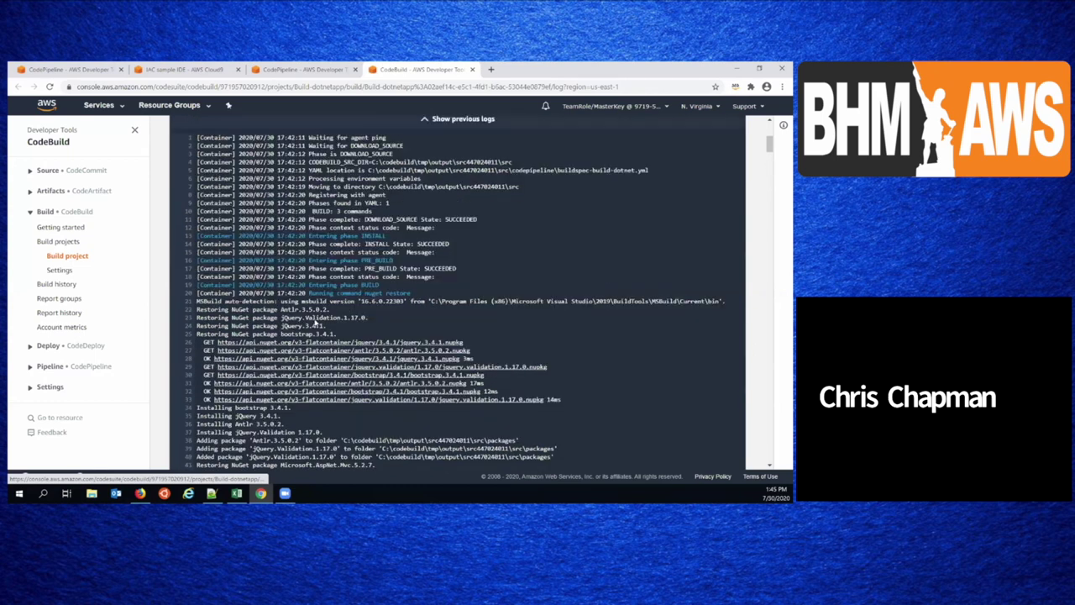
scroll(230, 313, "down", 9)
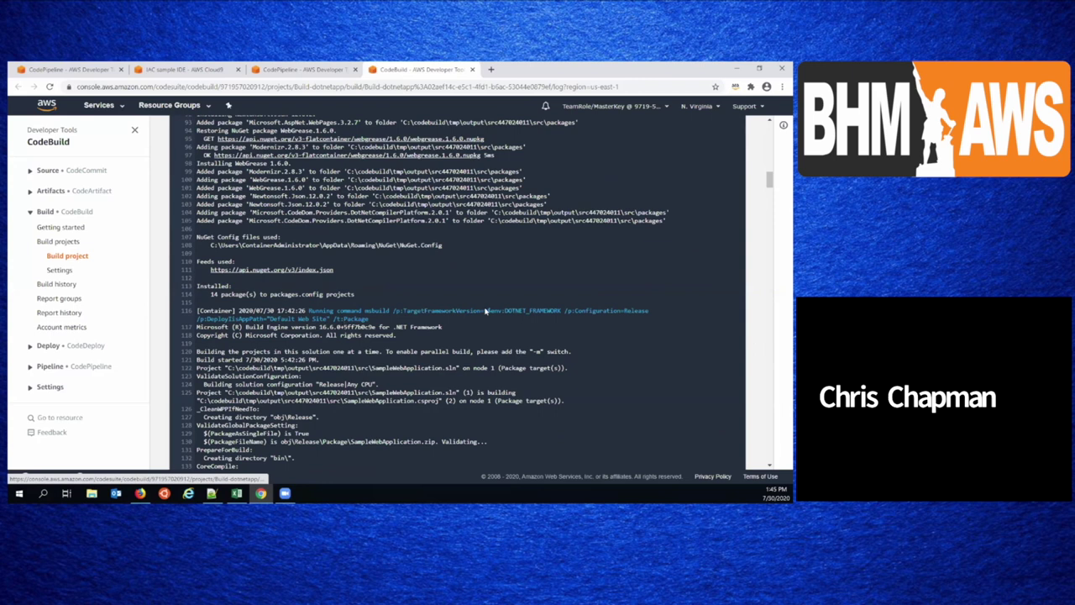
scroll(612, 299, "down", 10)
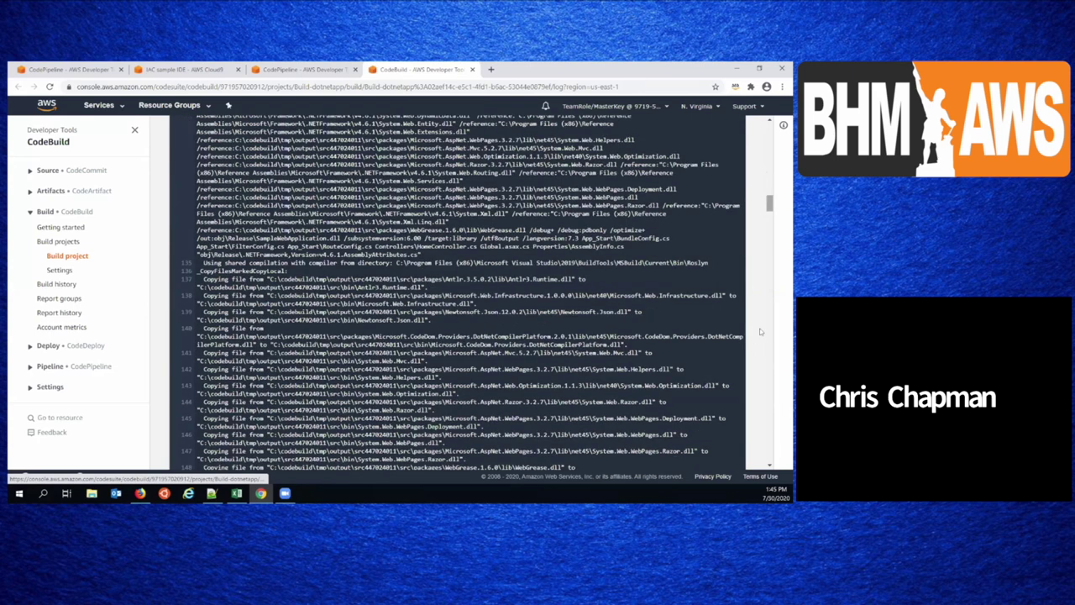
scroll(760, 332, "down", 20)
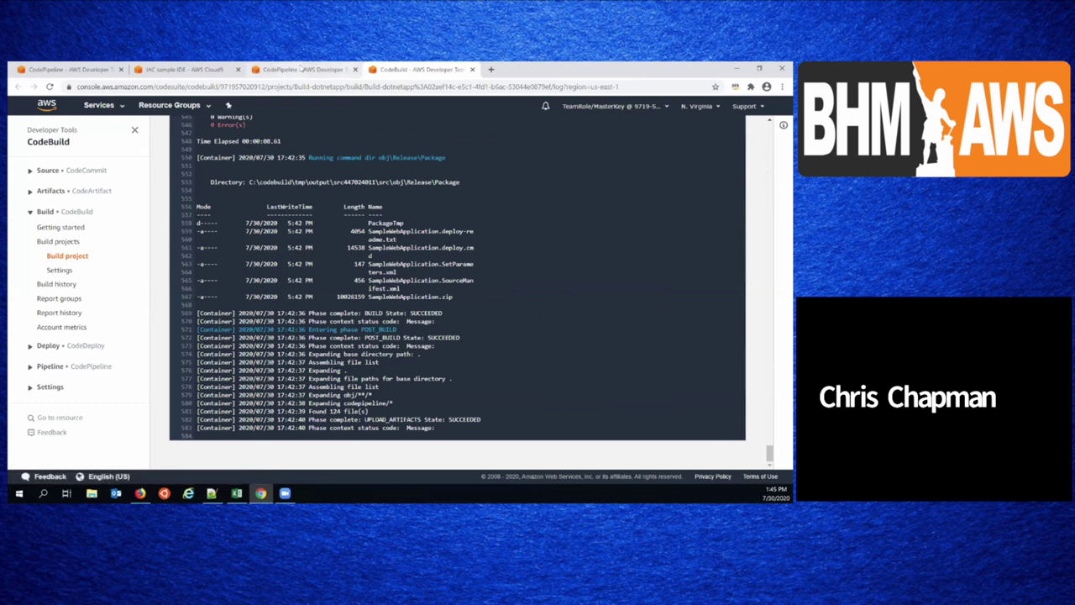
- Close the Build-dotnetapp page and open the execution details of the Update-Beanstalk action in the pipeline's Deploy stage
left_click(472, 68)
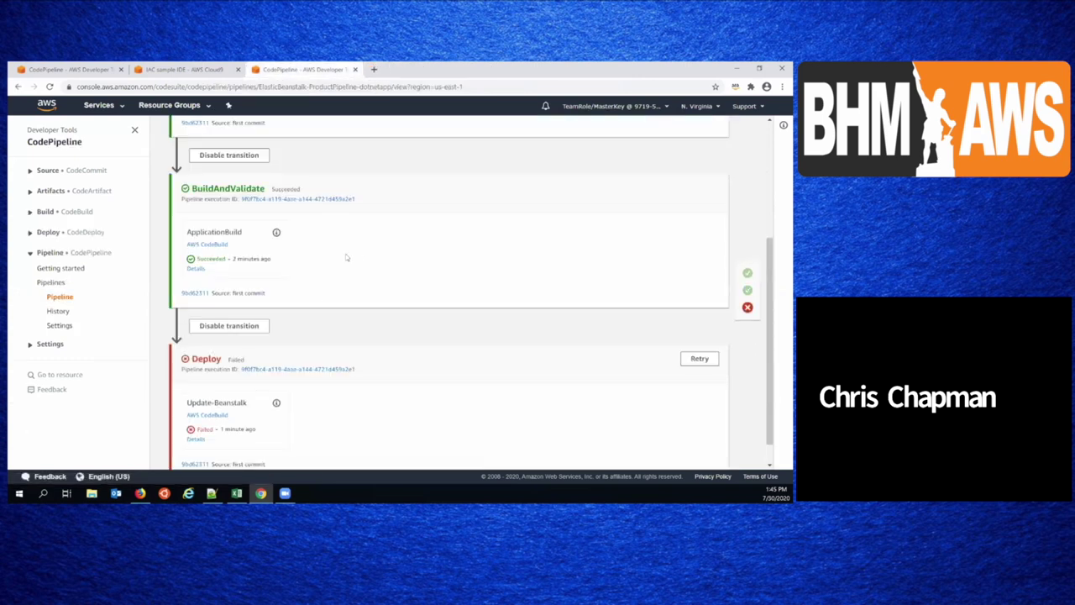
scroll(327, 299, "down", 1)
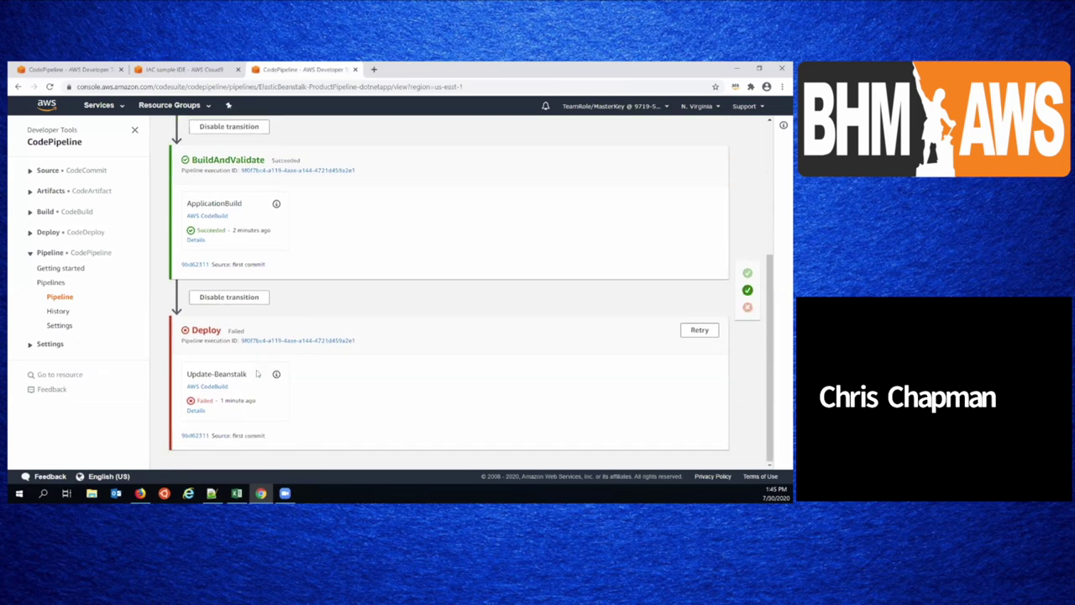
right_click(192, 414)
left_click(416, 403)
right_click(196, 411)
key("Escape")
left_click(196, 411)
right_click(347, 304)
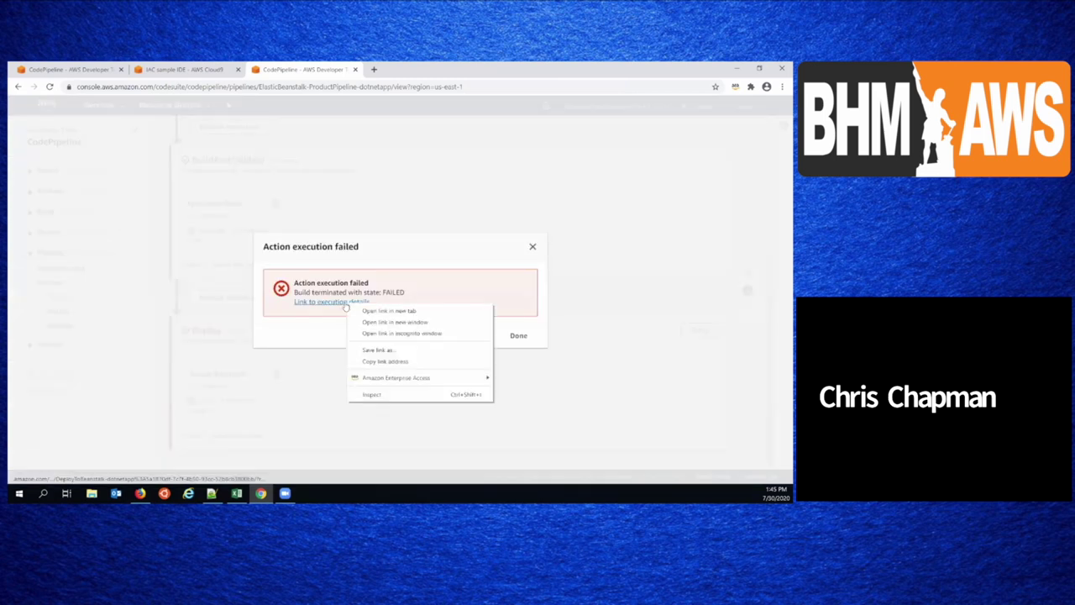
key("Escape")
left_click(344, 302)
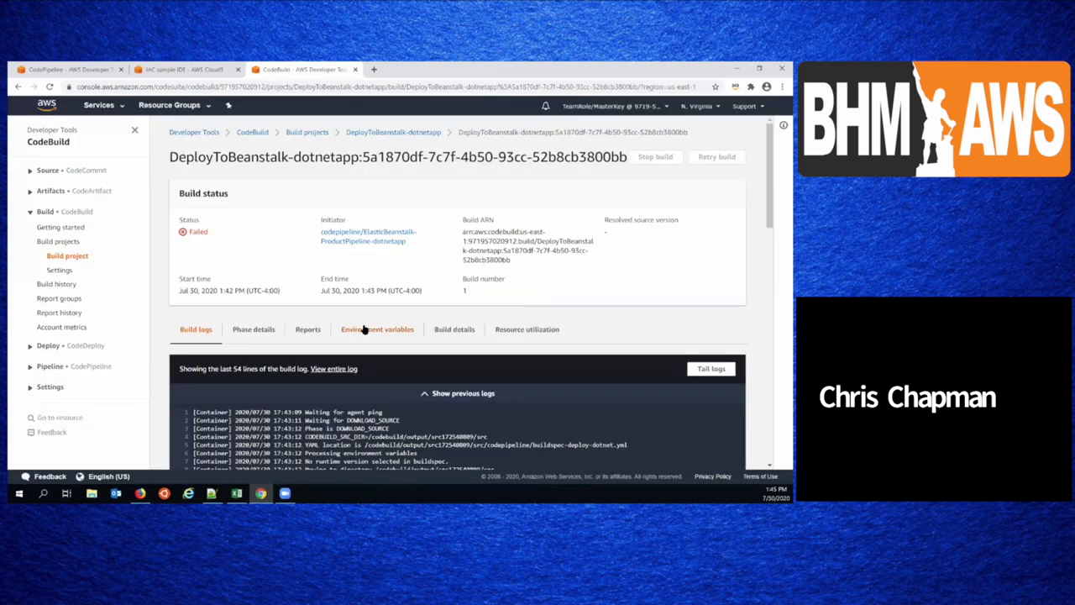
- Read the DeployToBeanstalk-dotnetapp build log, highlighting the SampleWebApplication.zip upload path
scroll(363, 329, "down", 5)
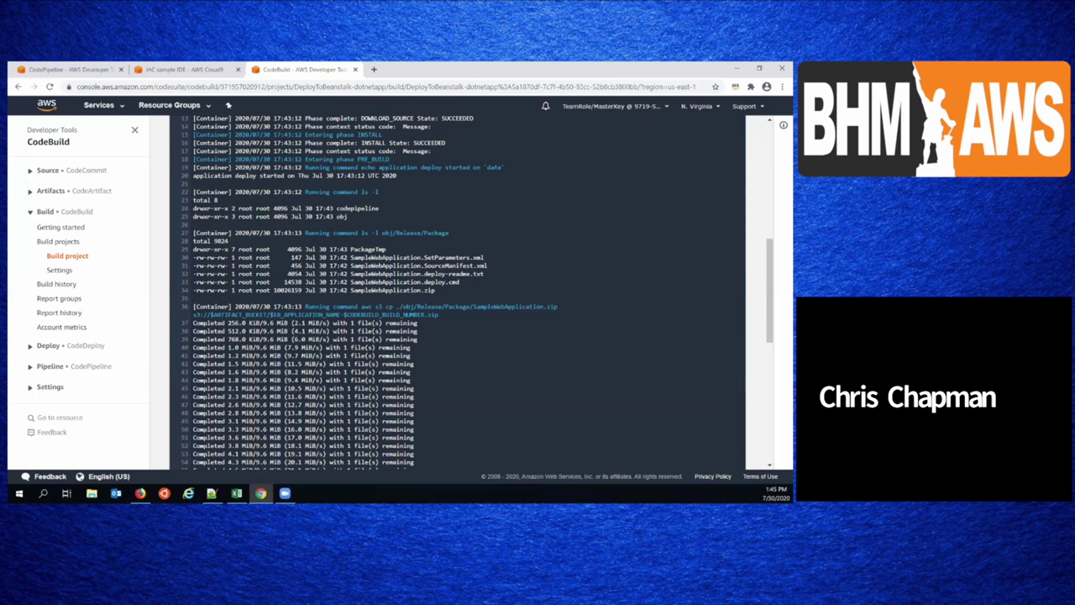
scroll(458, 285, "down", 10)
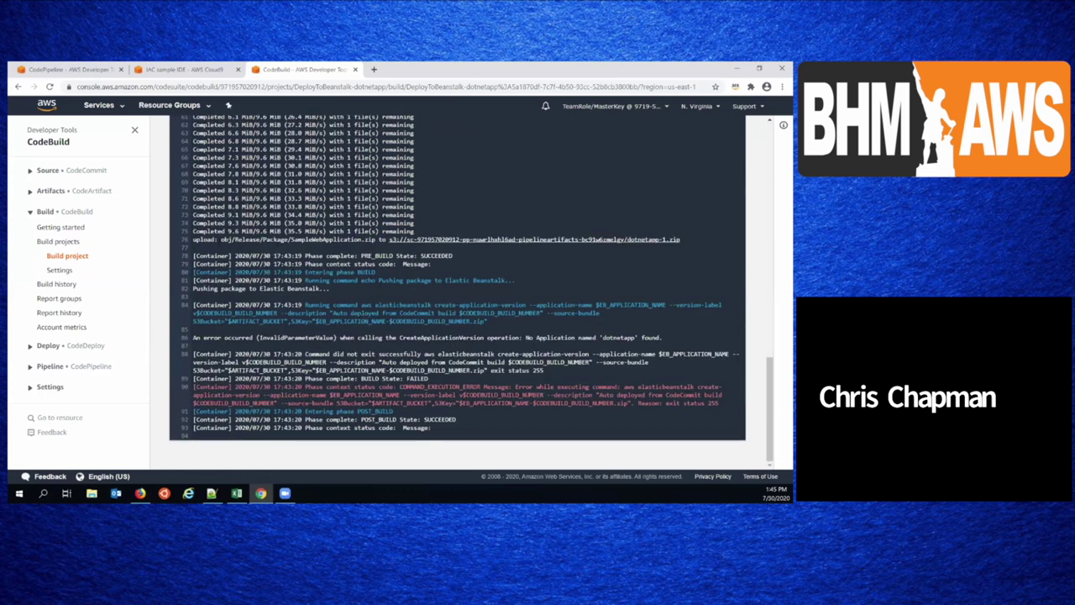
left_click_drag(220, 240, 382, 241)
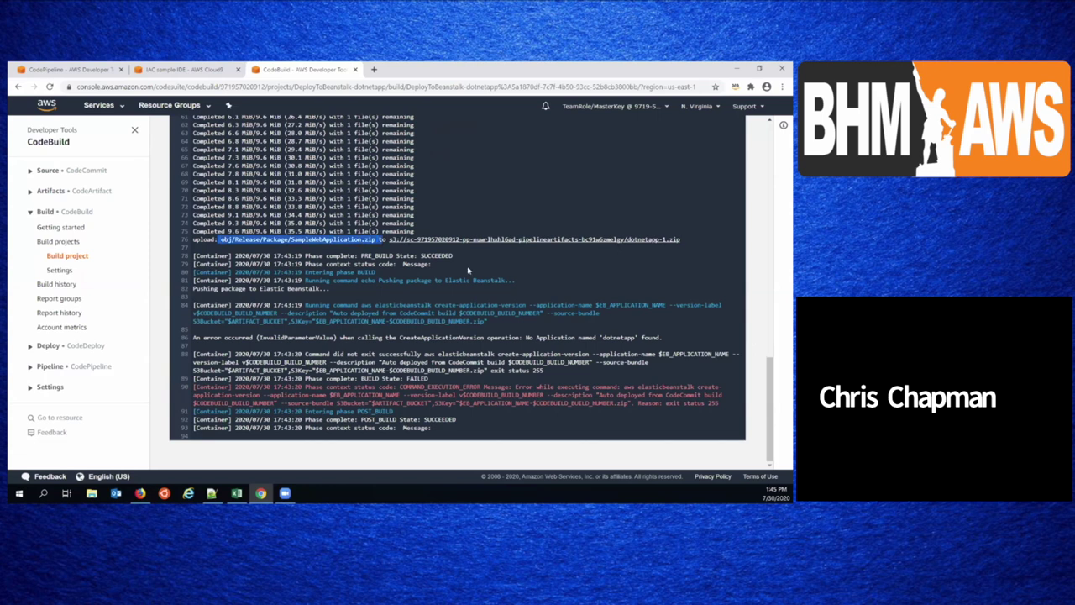
scroll(457, 278, "up", 15)
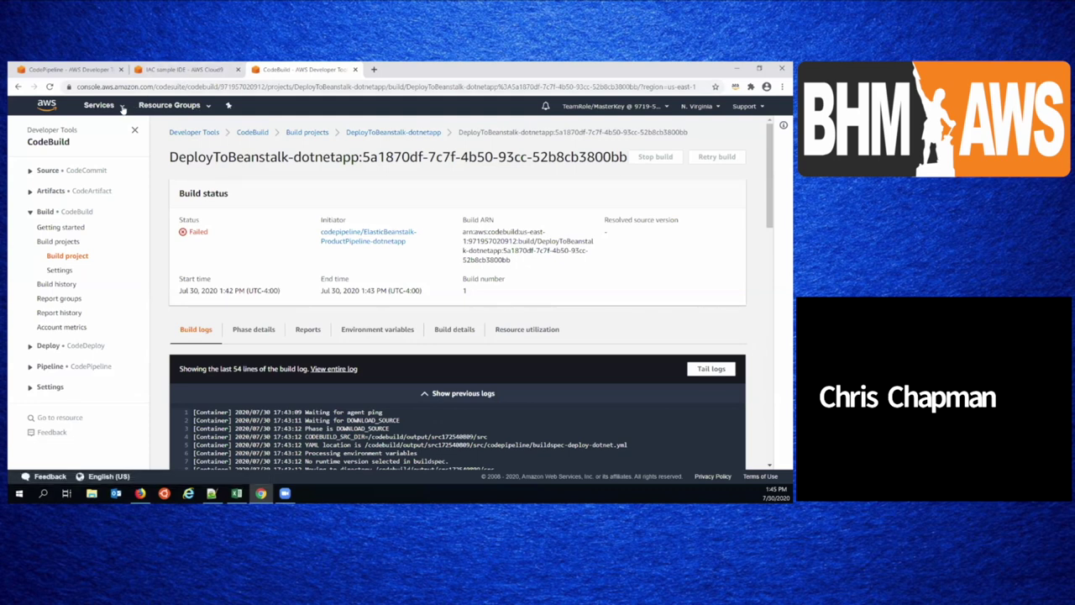
- Search the AWS services for s3 and open the S3 console in a new tab
left_click(119, 106)
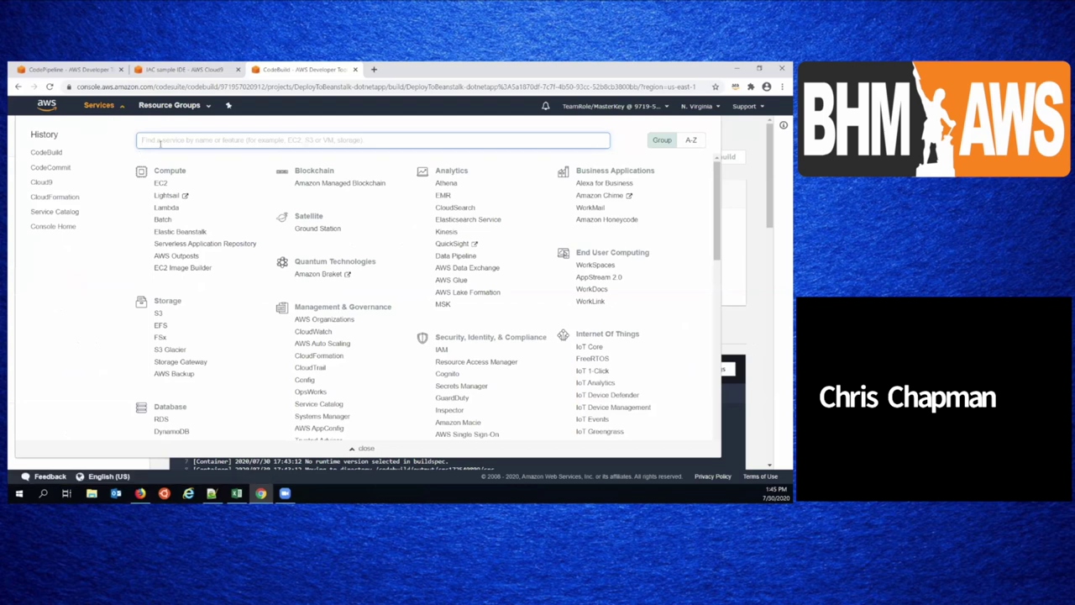
type("s3")
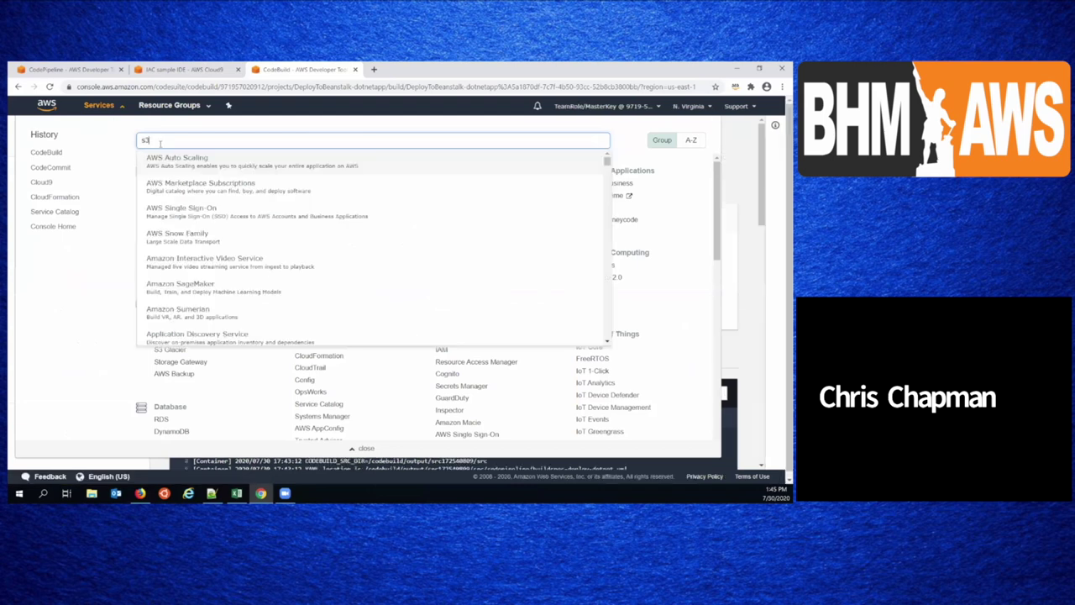
middle_click(163, 161)
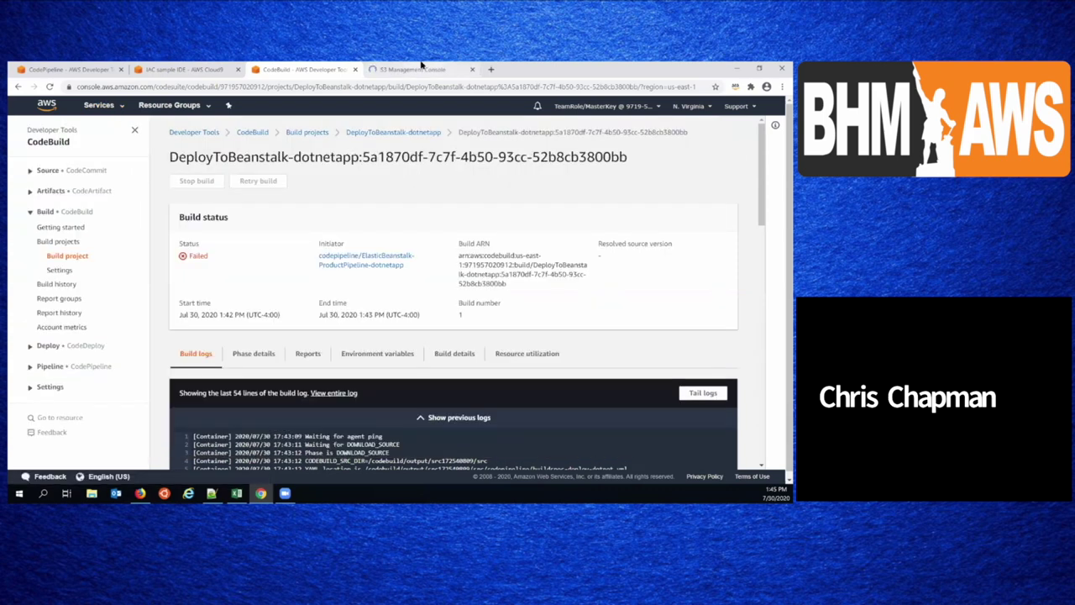
- Open the Service Catalog products list and start launching the AWS Elastic Beanstalk application product
left_click(413, 69)
left_click(291, 70)
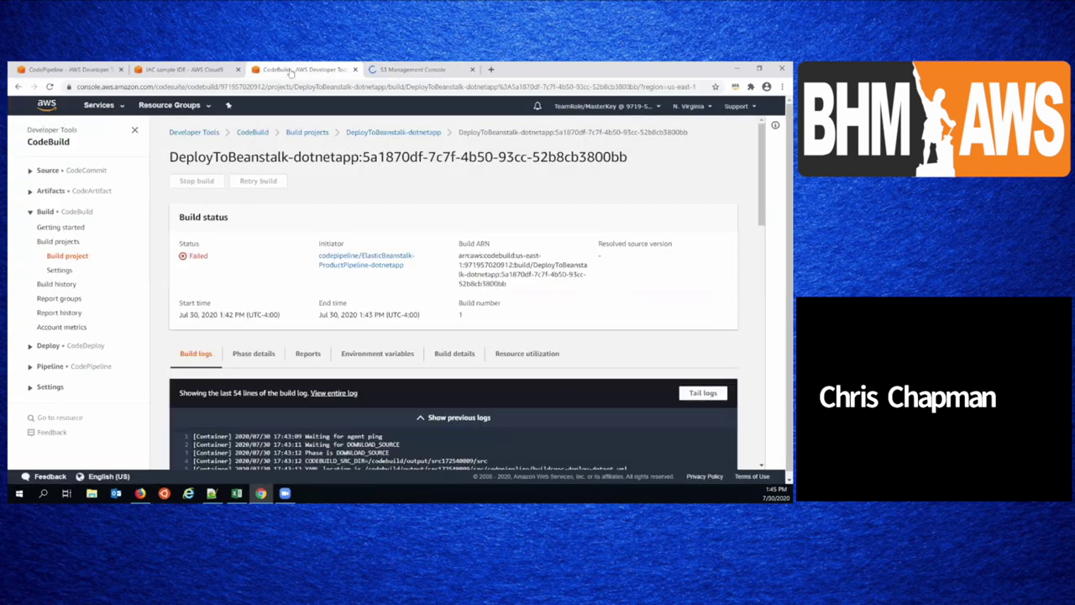
left_click(110, 107)
left_click(59, 212)
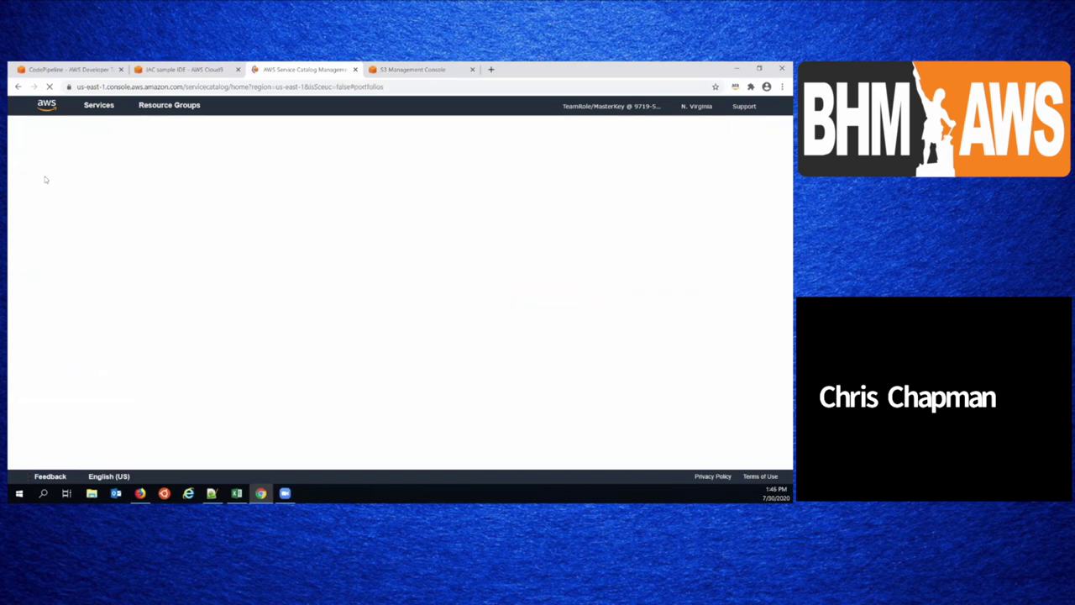
left_click(36, 168)
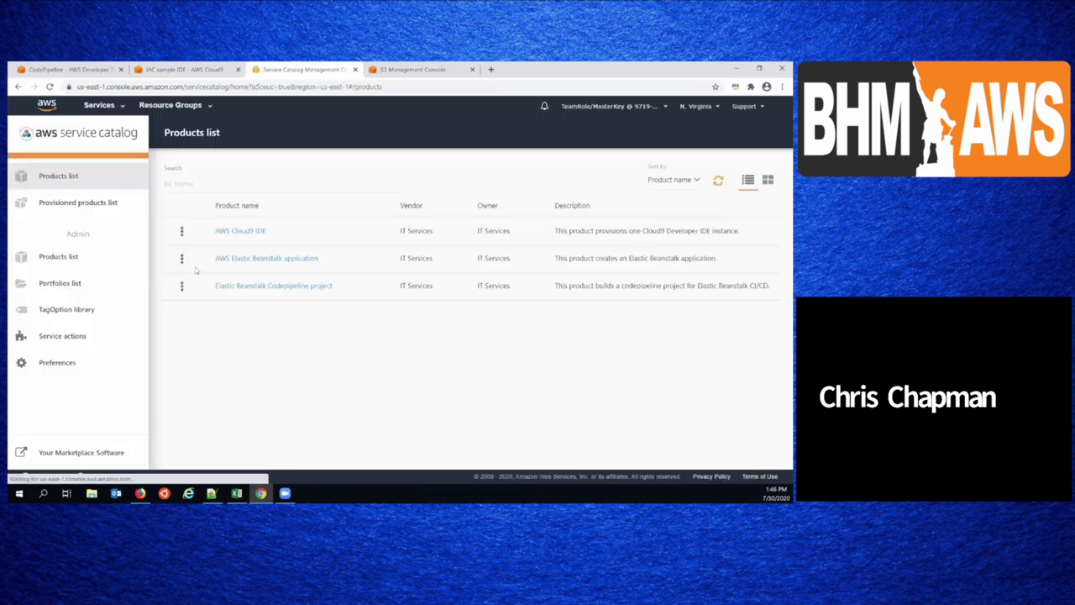
left_click(182, 259)
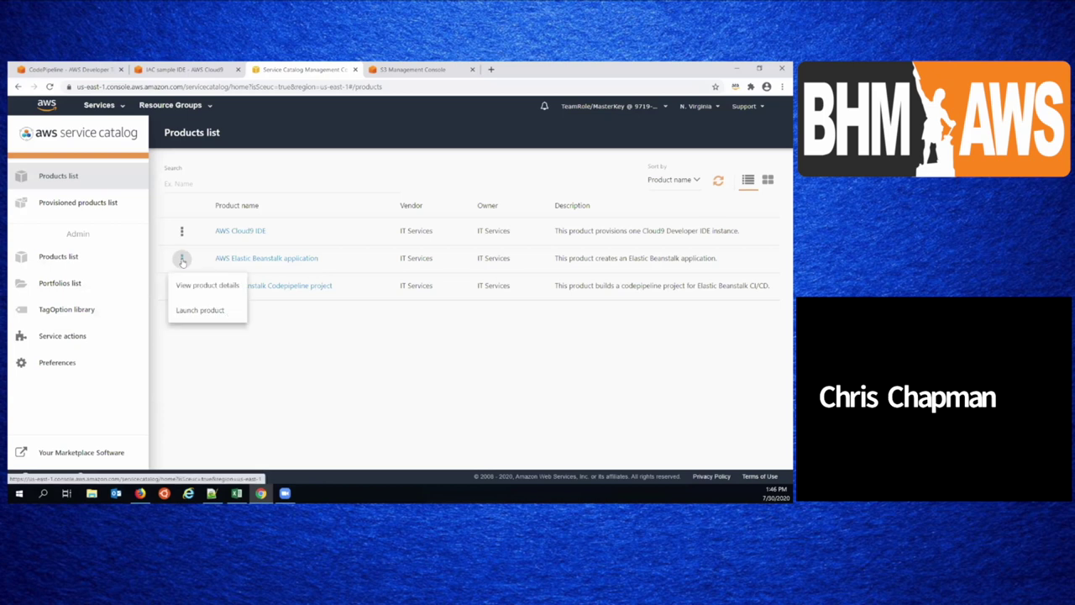
left_click(230, 312)
- Name the provisioned product mysampleEBApp and continue to its parameters with version v1.0
scroll(365, 298, "down", 1)
left_click(410, 305)
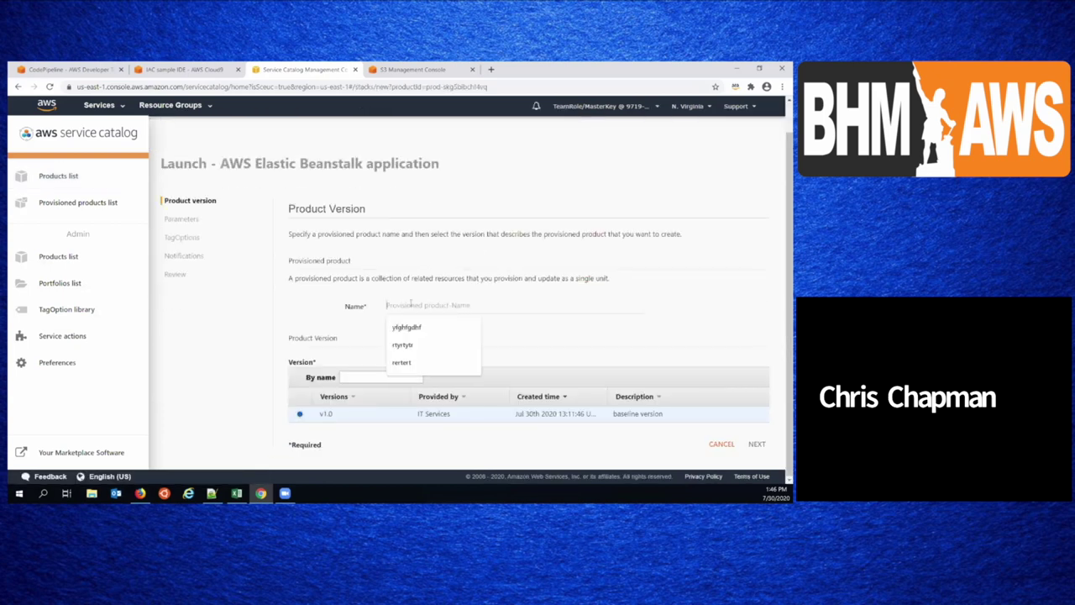
type("mysimpleEBApp")
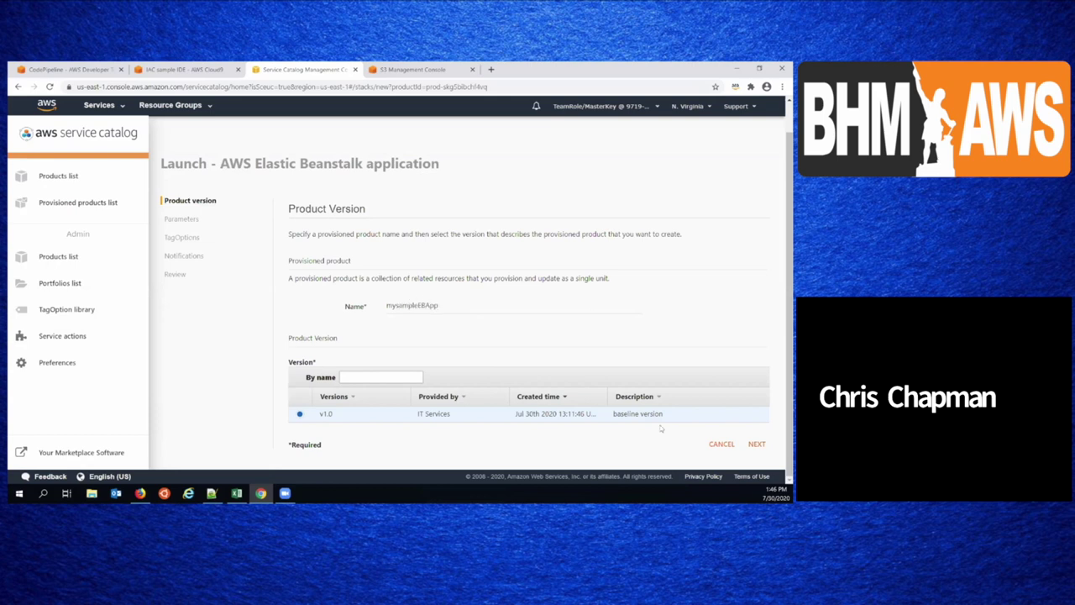
left_click(758, 443)
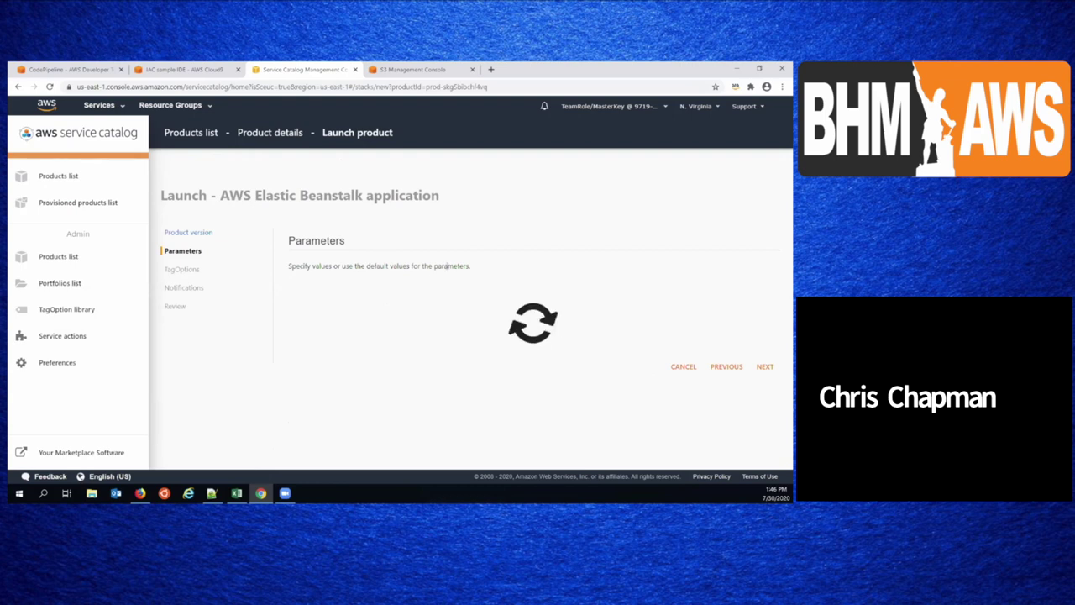
- Copy the pipeline artifacts bucket's name from S3 into the S3Bucket parameter of the product launch
scroll(448, 268, "down", 3)
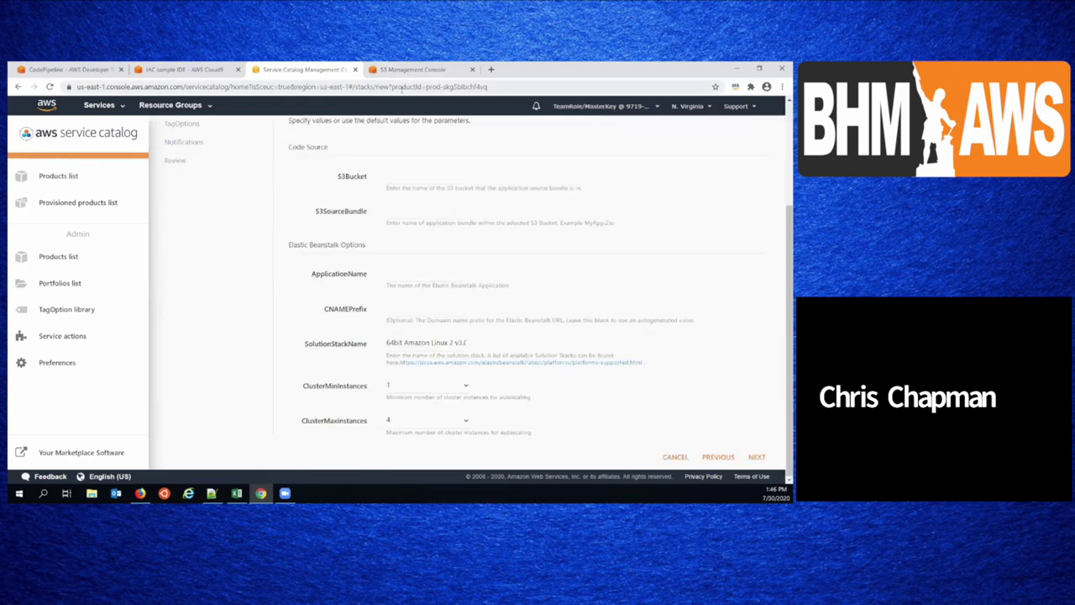
left_click(413, 70)
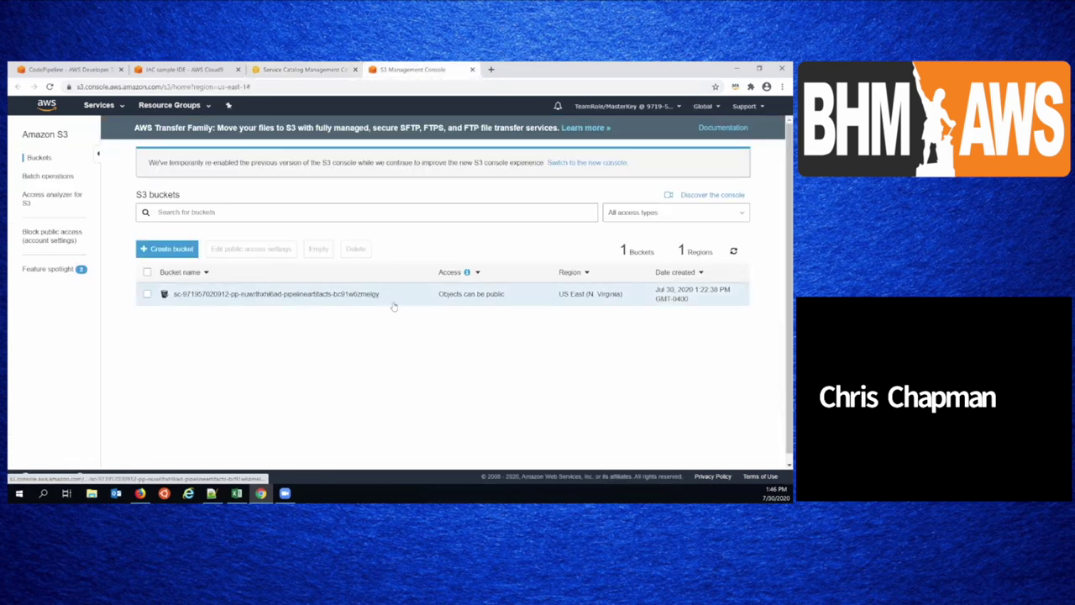
left_click(374, 301)
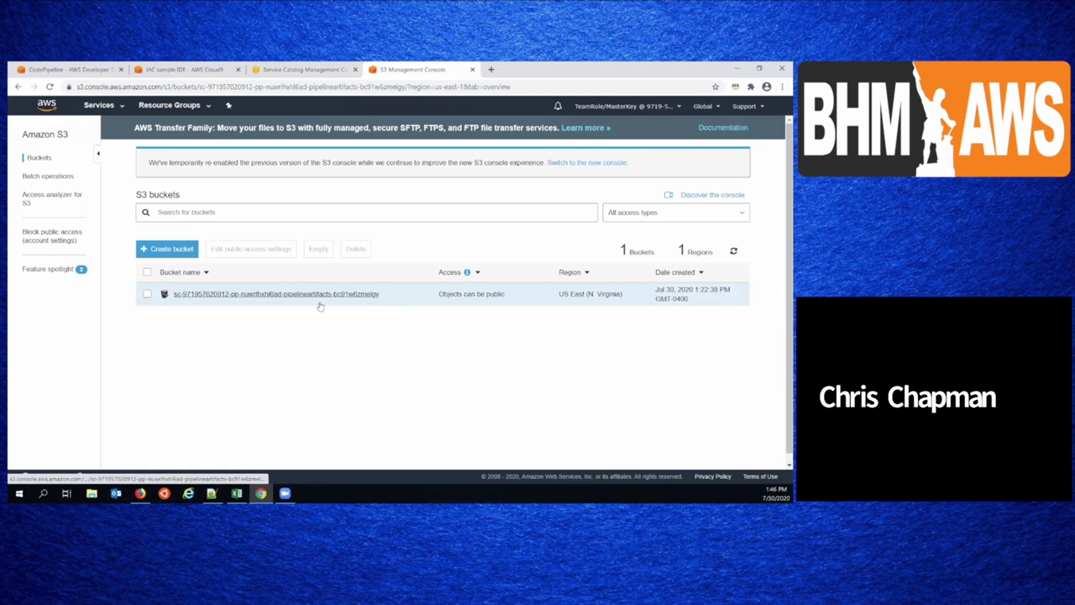
left_click_drag(381, 165, 47, 166)
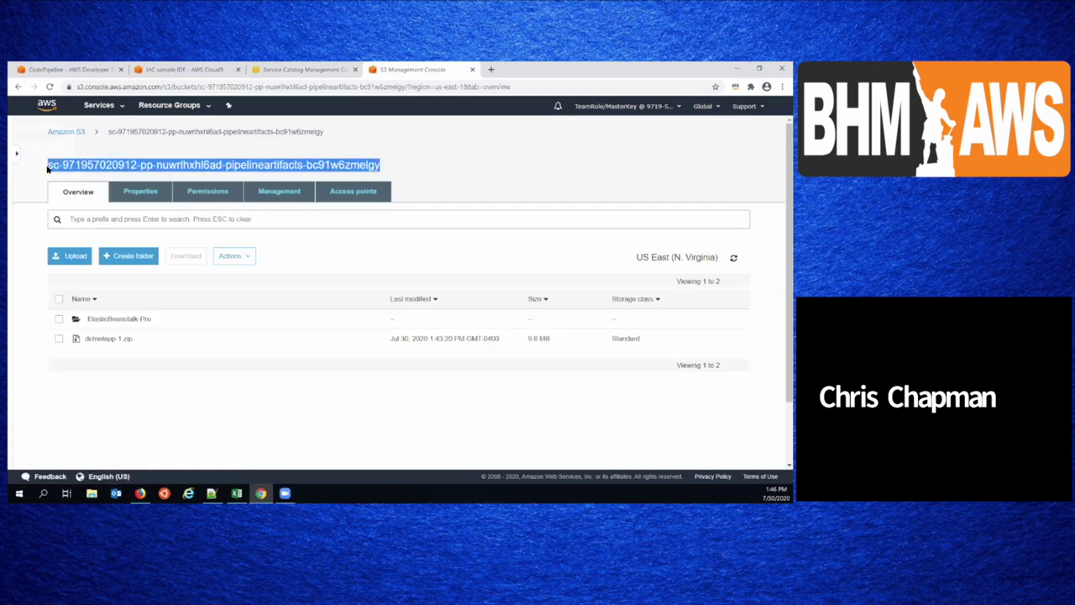
left_click(315, 70)
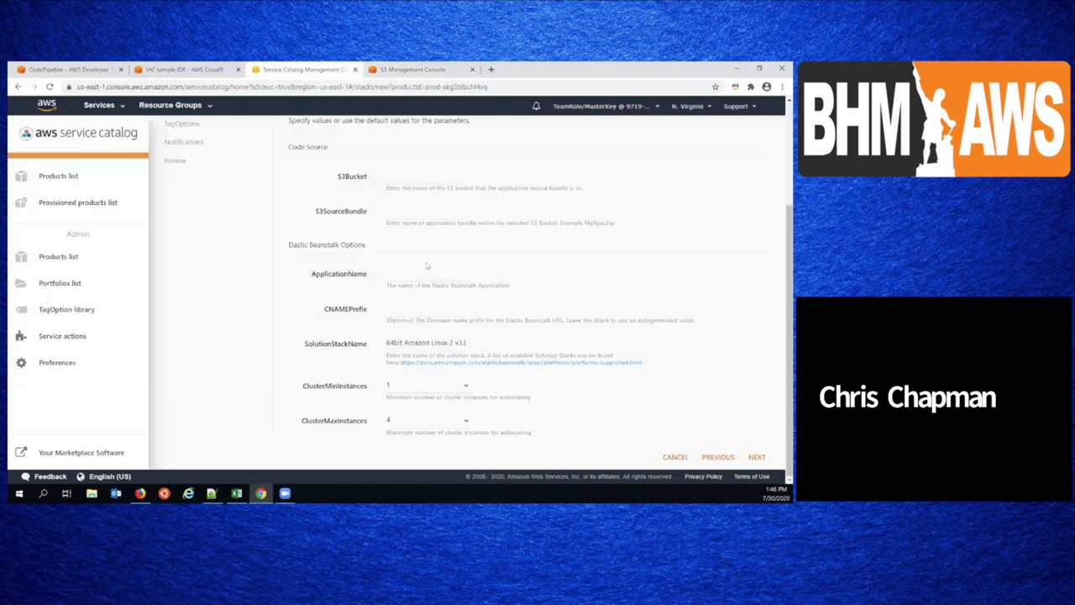
left_click(420, 177)
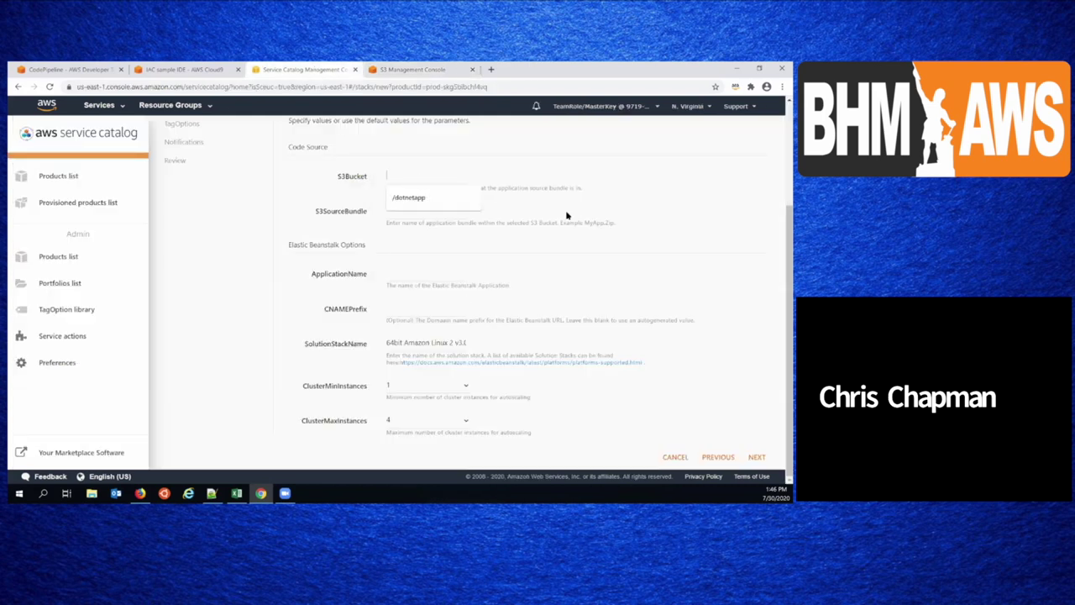
type("neartifacts-bc91w6zmelgv")
- Copy the name of the zip object in the artifacts bucket, dotnetapp-1.zip, into the S3SourceBundle parameter
left_click(436, 72)
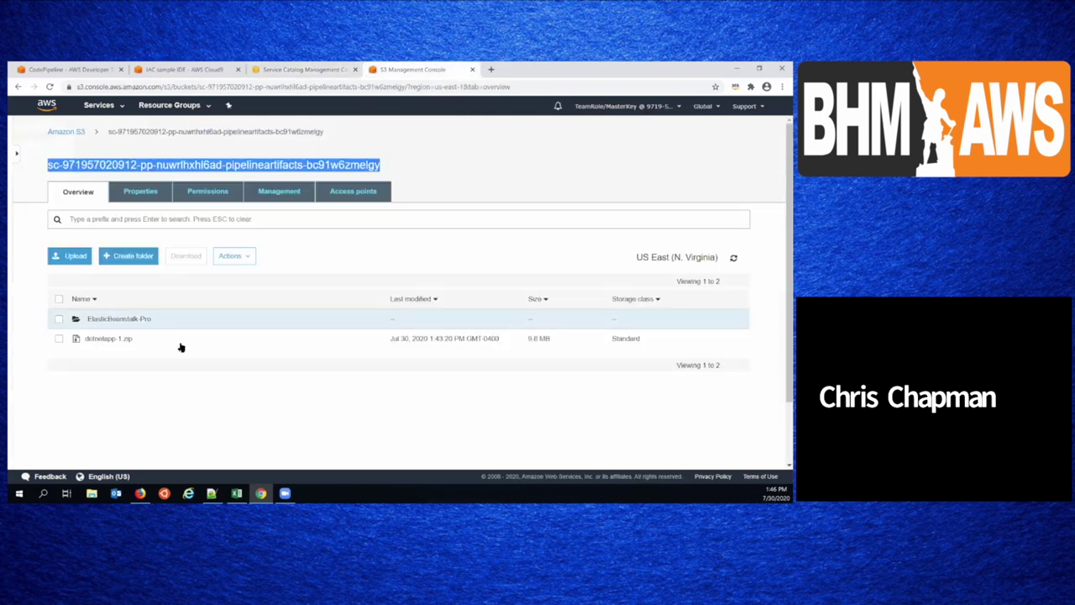
left_click(101, 341)
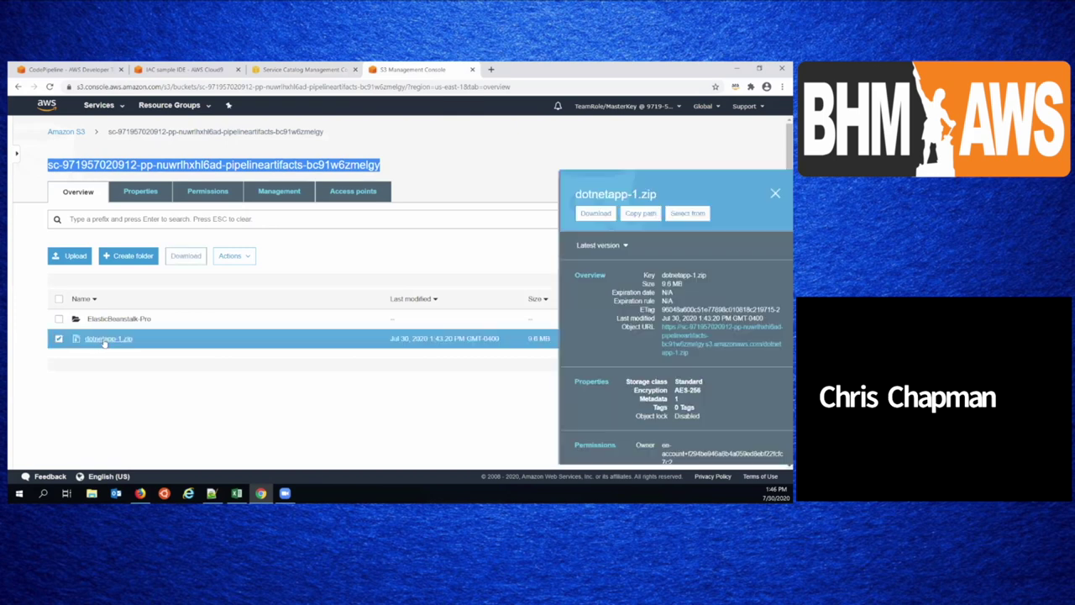
left_click_drag(627, 194, 538, 196)
key("ctrl+c")
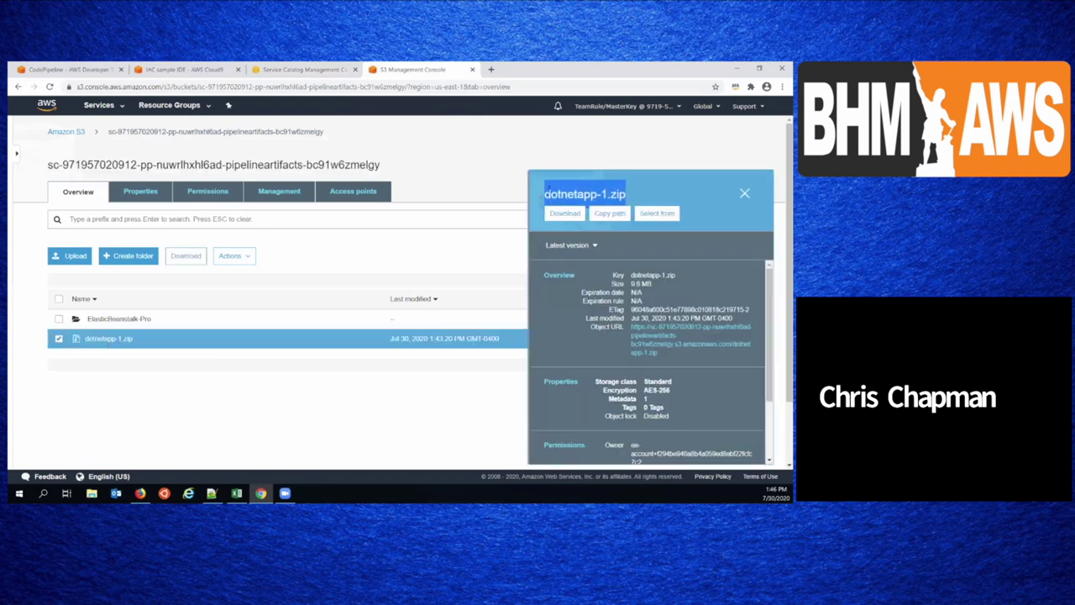
left_click(283, 70)
left_click(438, 213)
key("ctrl+v")
- Set the ApplicationName parameter to dotnetapp, reusing the text from the source bundle name
left_click(456, 275)
double_click(399, 212)
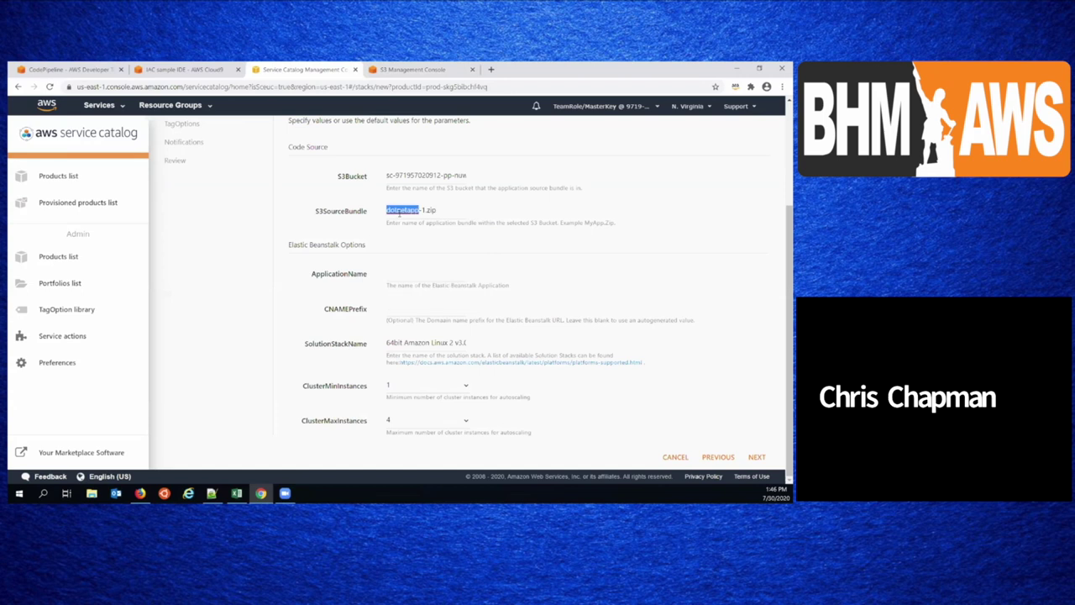
key("ctrl+c")
left_click(428, 275)
key("ctrl+v")
- Clear the SolutionStackName parameter and open the .NET on Windows Server section of the linked supported platforms documentation
left_click(426, 342)
key("End")
key("ctrl+a")
key("BackSpace")
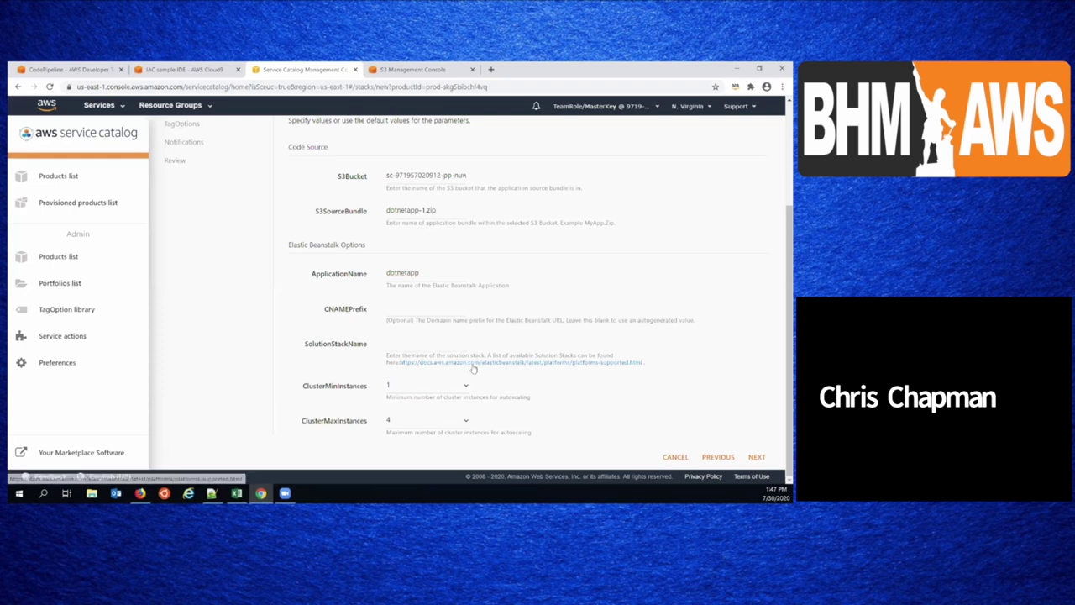
right_click(475, 364)
left_click(514, 372)
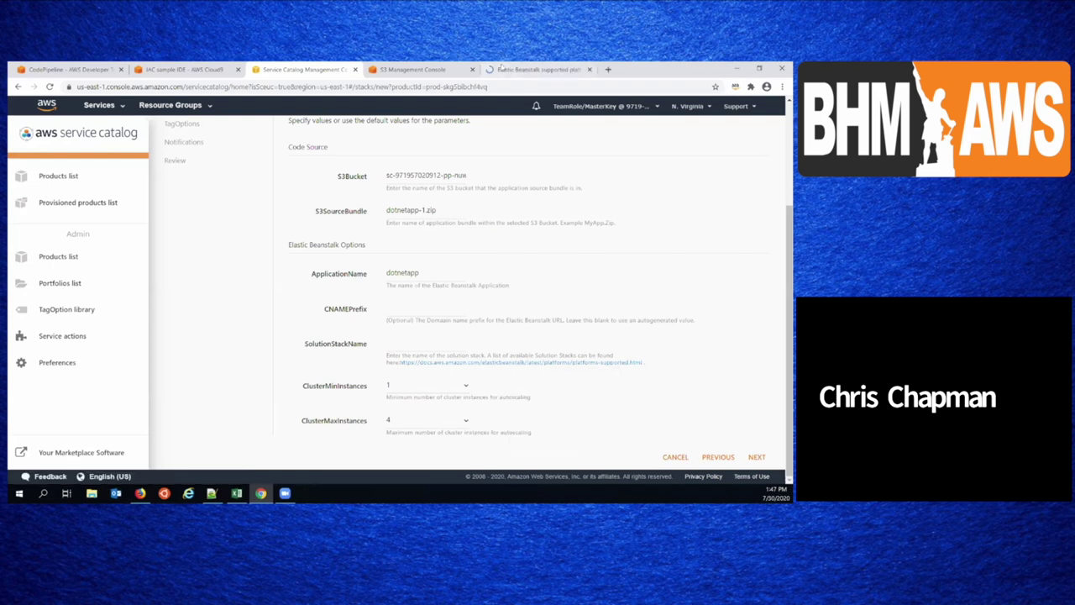
key("ctrl+Tab")
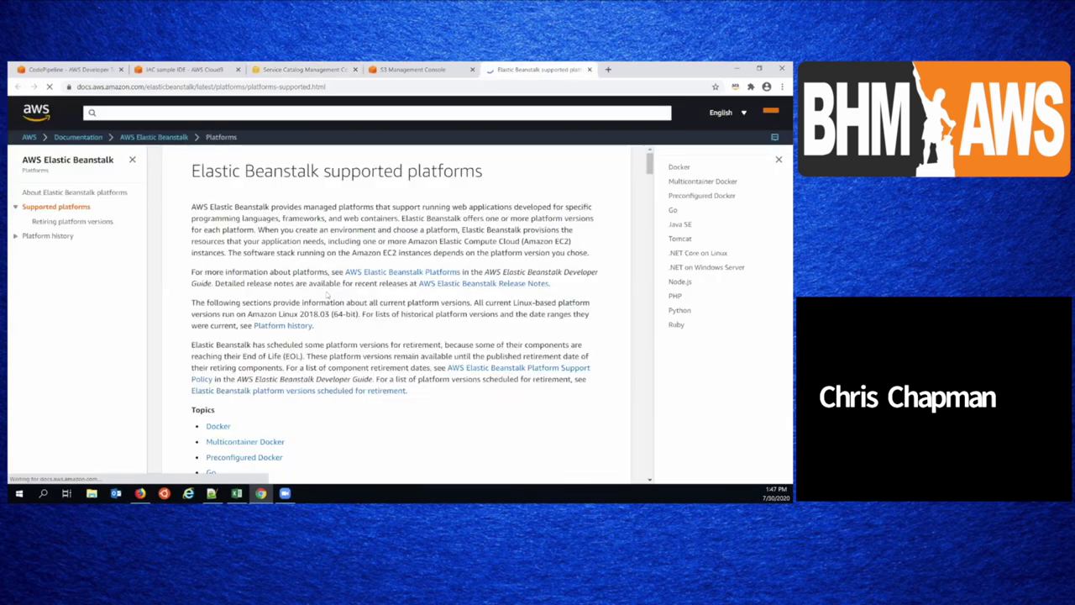
scroll(329, 294, "down", 3)
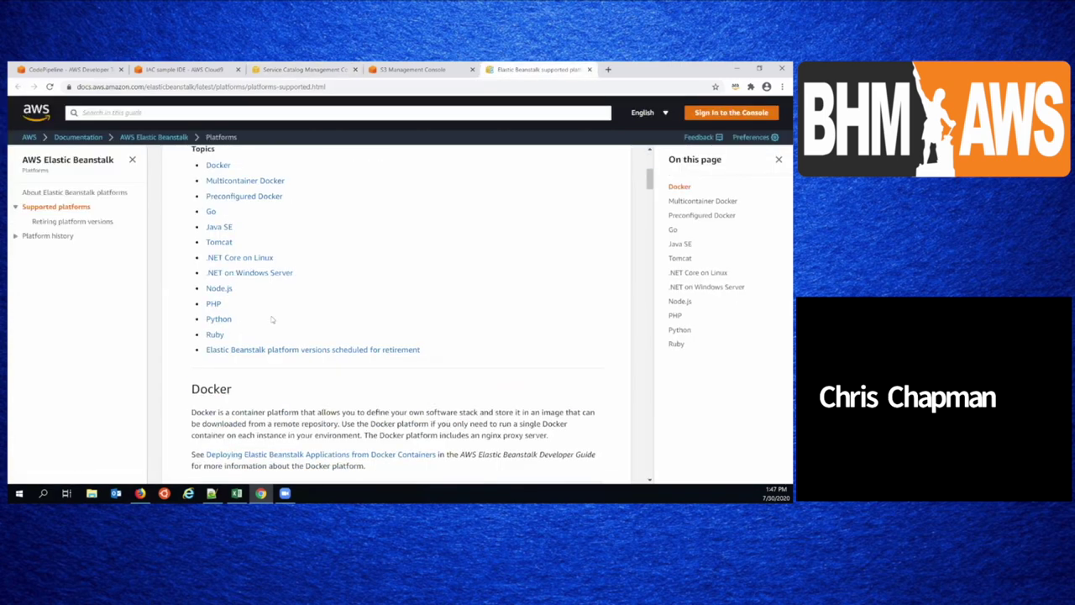
left_click(263, 273)
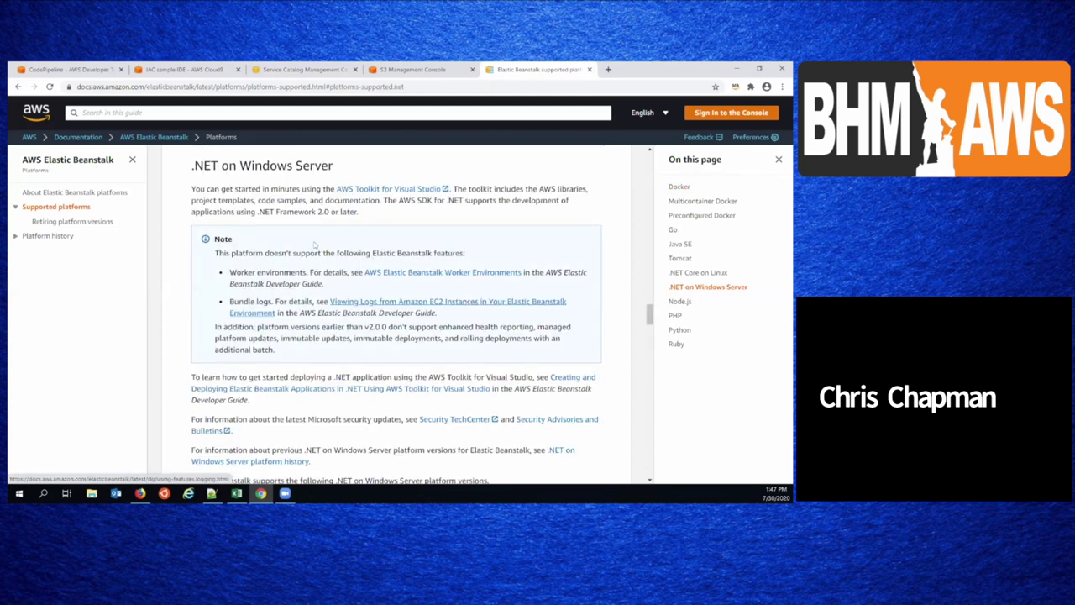
- Copy the solution stack name "64bit Windows Server Core 2019 v2.5.8 running IIS 10.0" from the documentation into the SolutionStackName parameter
scroll(252, 269, "down", 3)
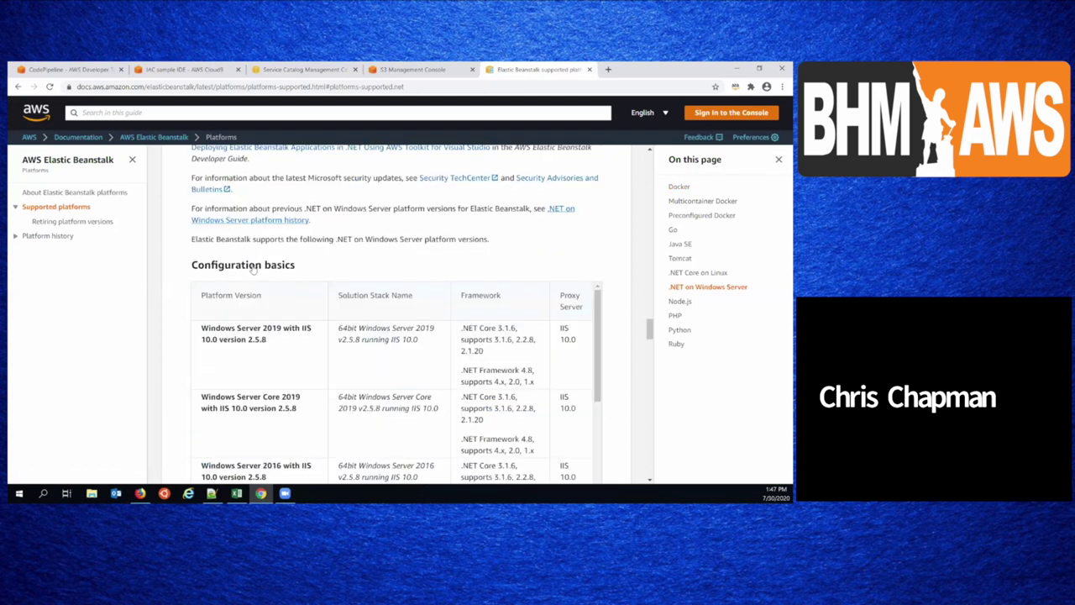
left_click_drag(438, 391, 337, 378)
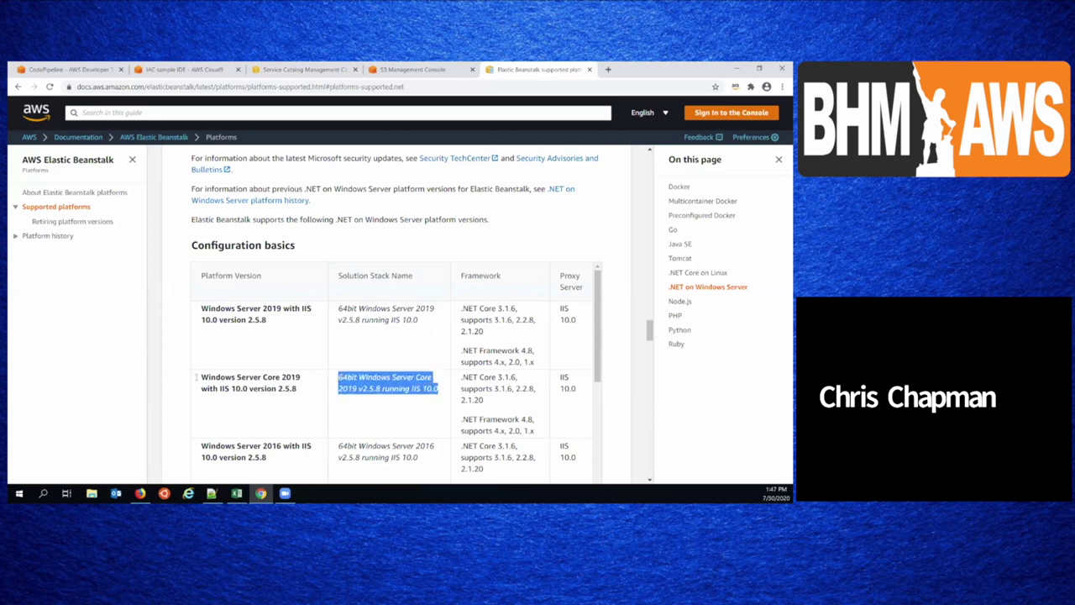
right_click(361, 391)
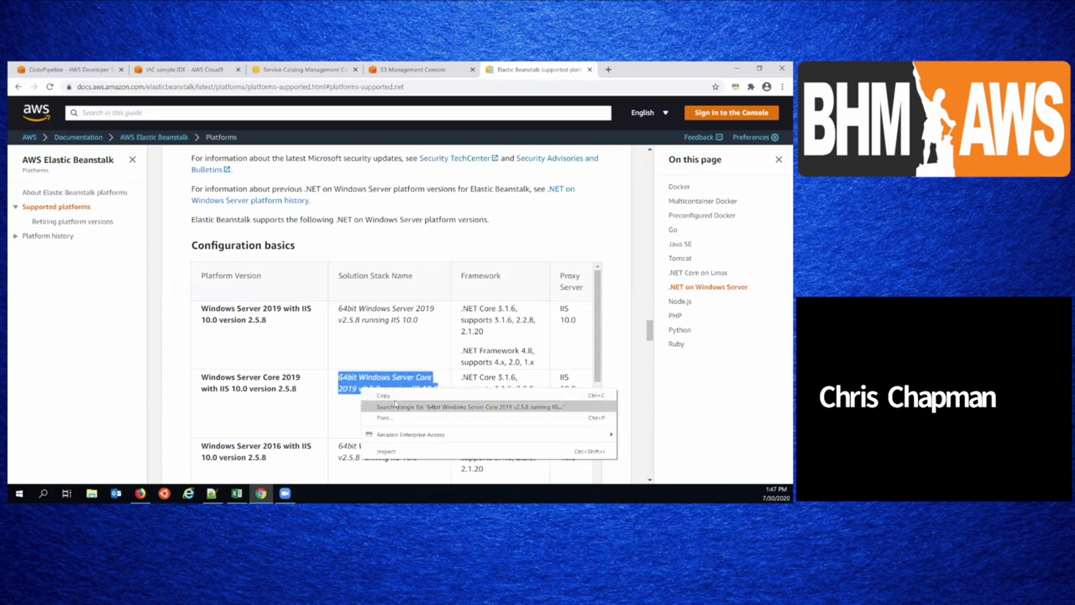
left_click(401, 397)
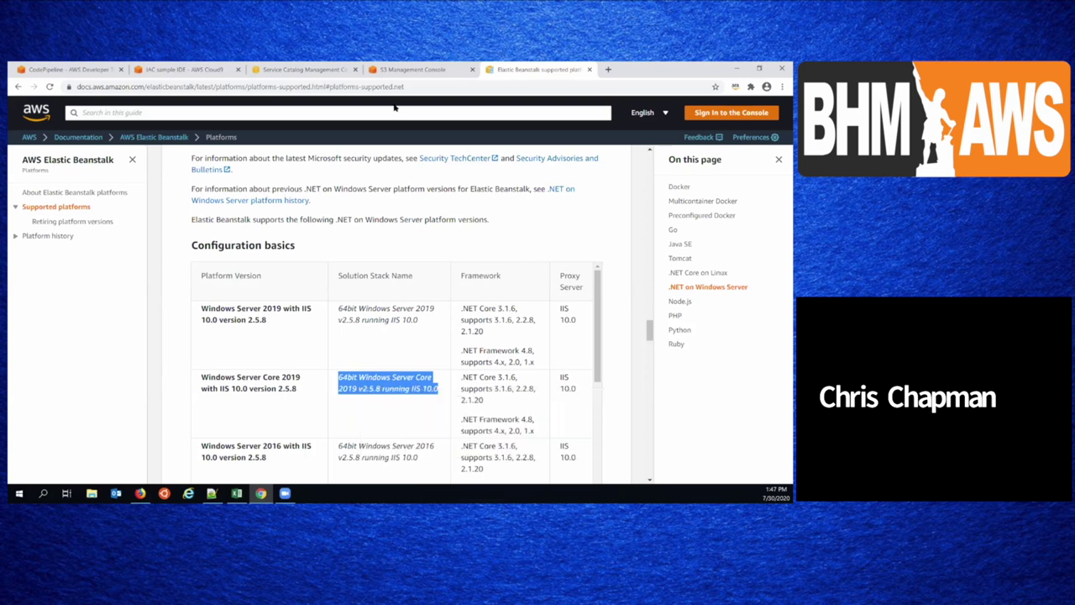
left_click(305, 70)
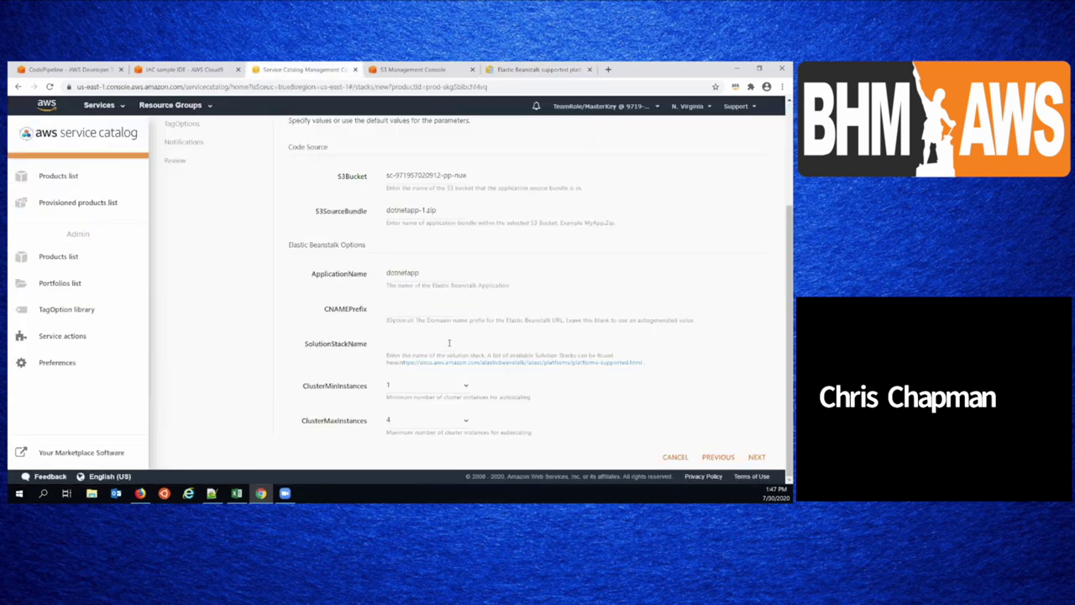
left_click(450, 343)
key("ctrl+v")
key("End")
left_click(715, 406)
- Leave the TagOptions and Notifications at their defaults and launch the mysampleEBApp product from the review page
left_click(757, 457)
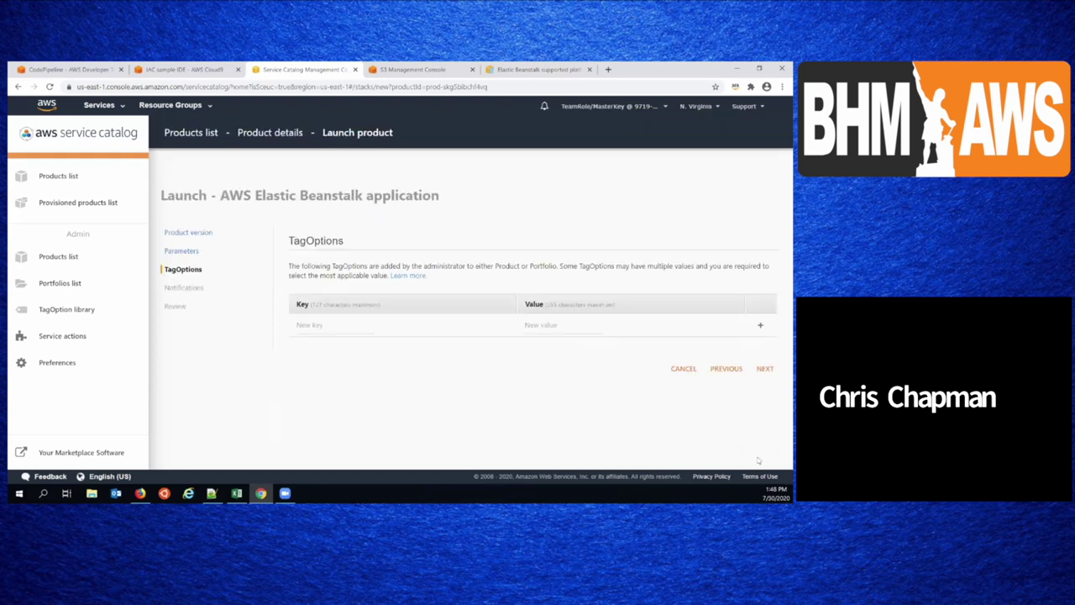
left_click(765, 370)
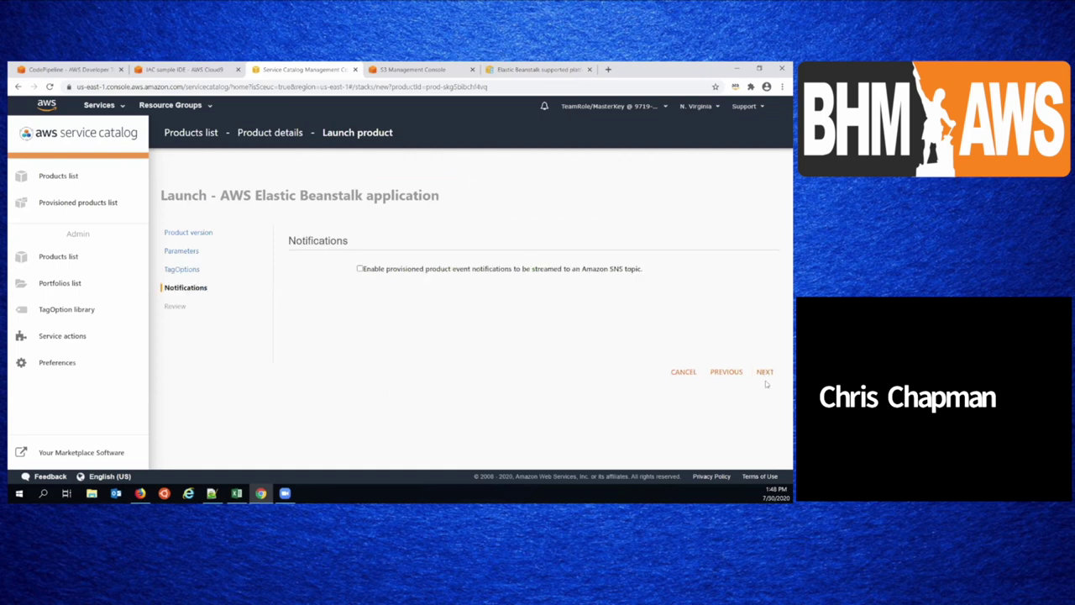
left_click(764, 370)
scroll(765, 430, "down", 3)
left_click(751, 457)
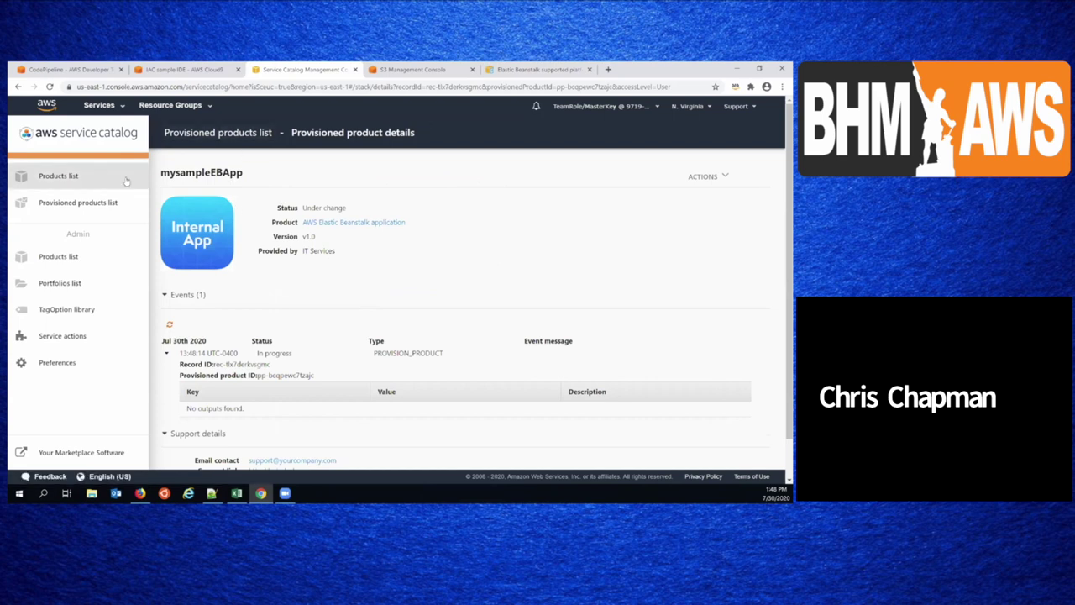
- Open CloudFormation and view the events of the new Elastic Beanstalk sample application stack
left_click(118, 108)
left_click(54, 226)
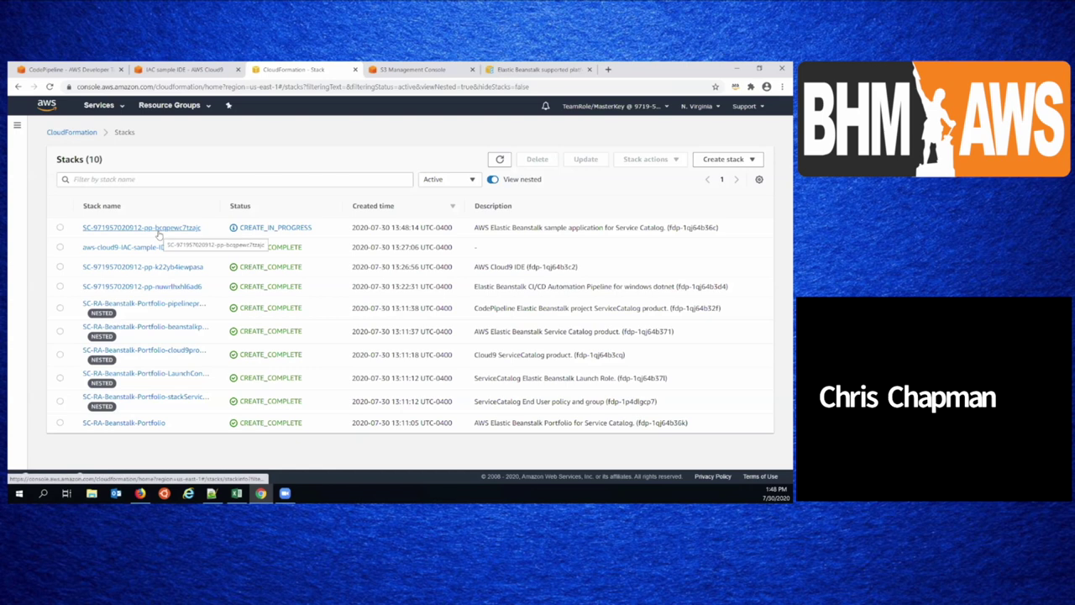
left_click(201, 228)
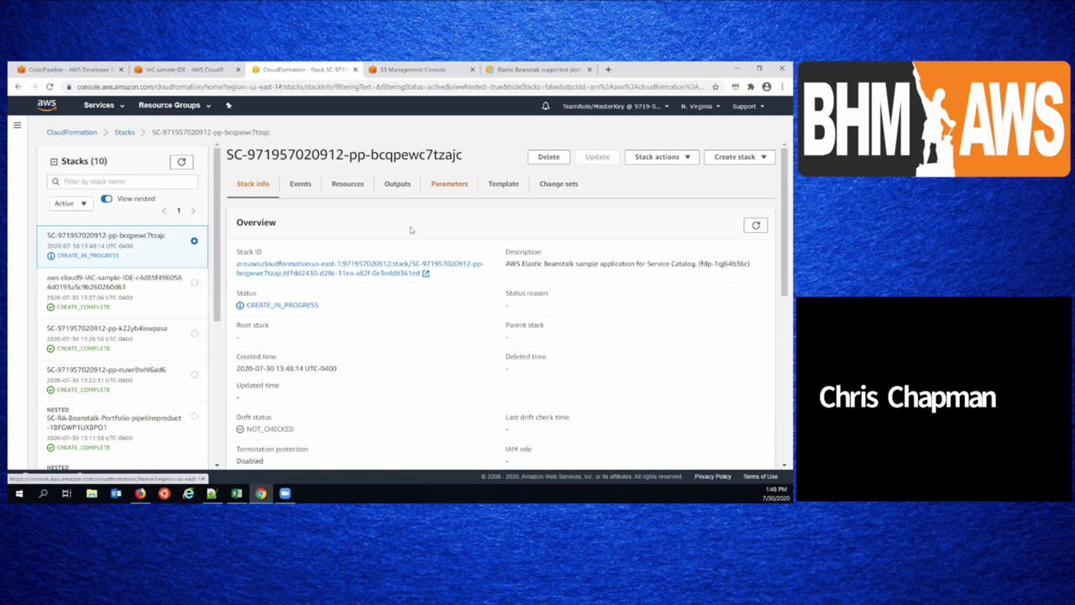
left_click(309, 181)
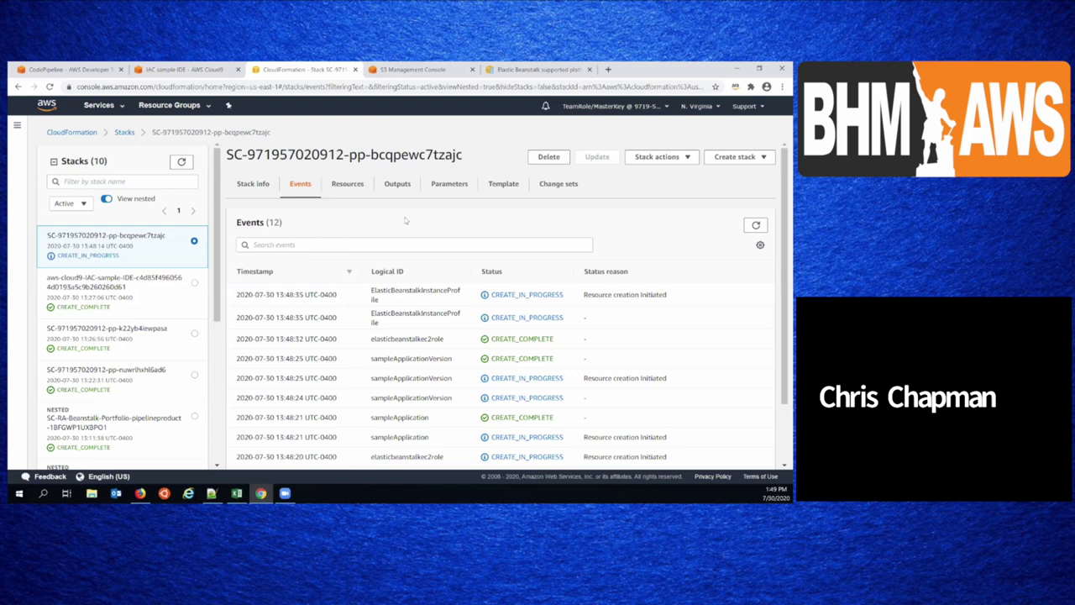
- Switch to the Cloud9 IDE, expand the dotnetapp project's Views and Home folders, and select Index.cshtml
left_click(189, 70)
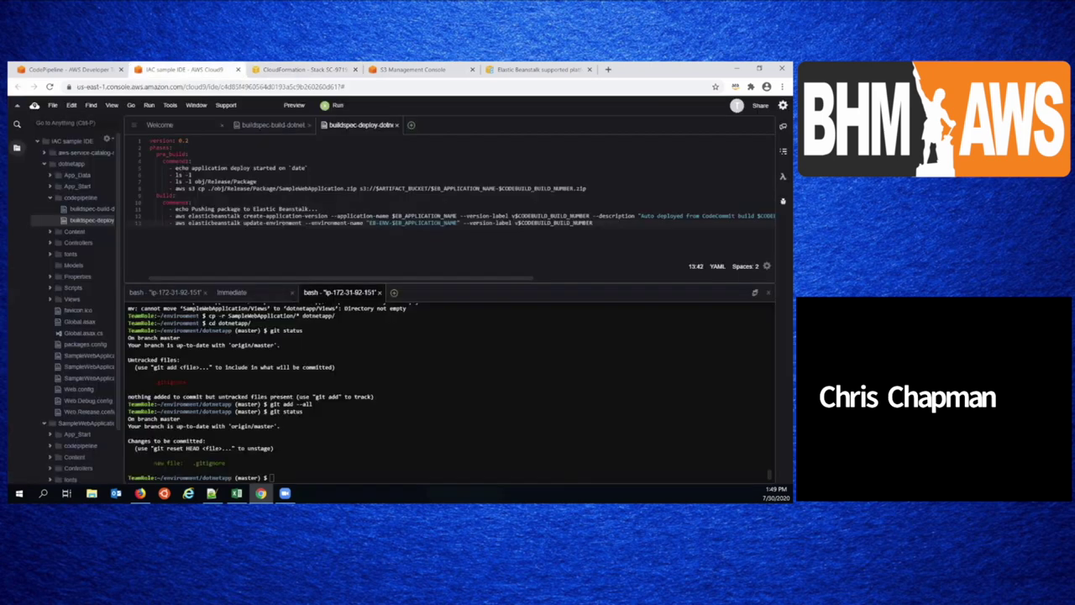
left_click(68, 300)
right_click(76, 164)
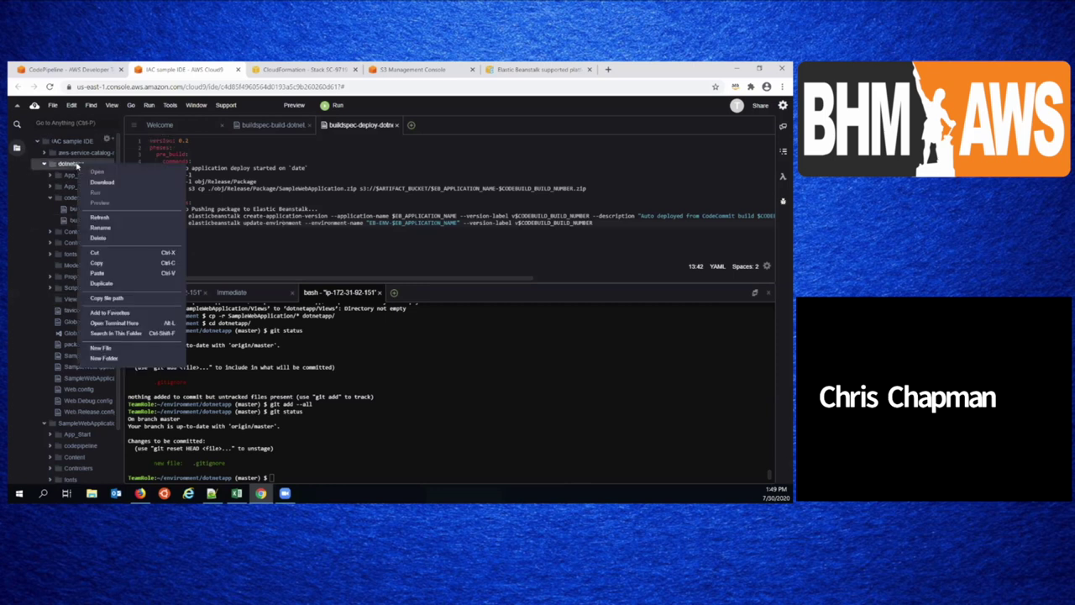
left_click(142, 225)
left_click(52, 299)
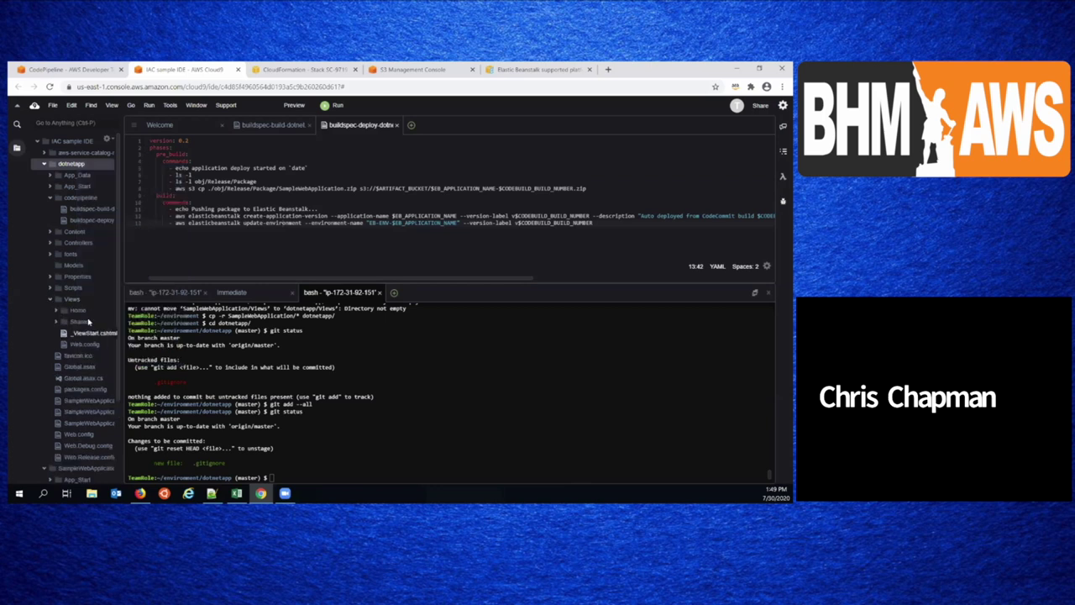
left_click(59, 312)
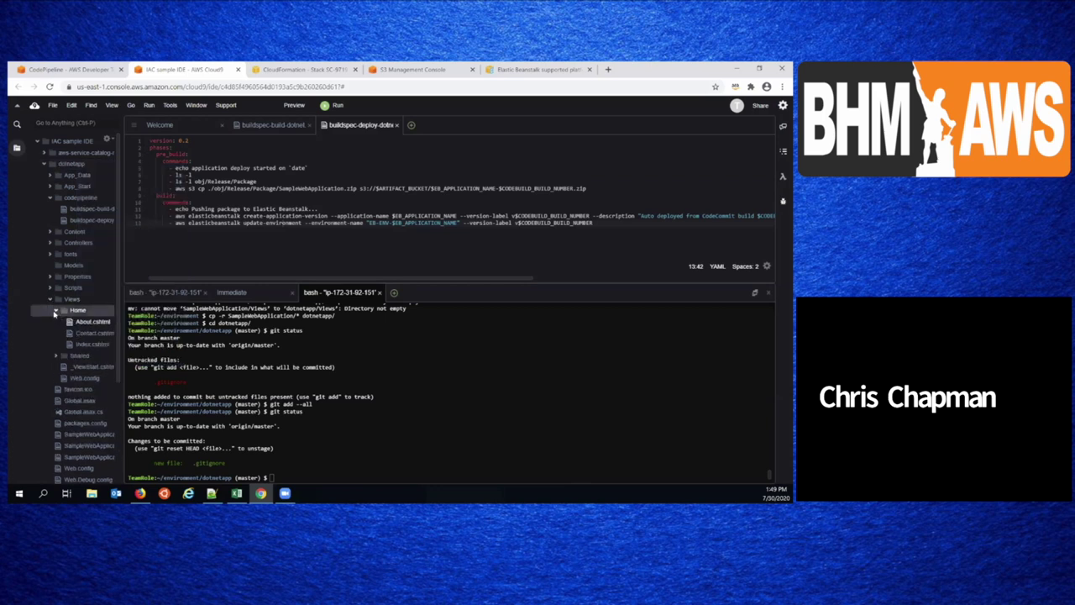
left_click(96, 344)
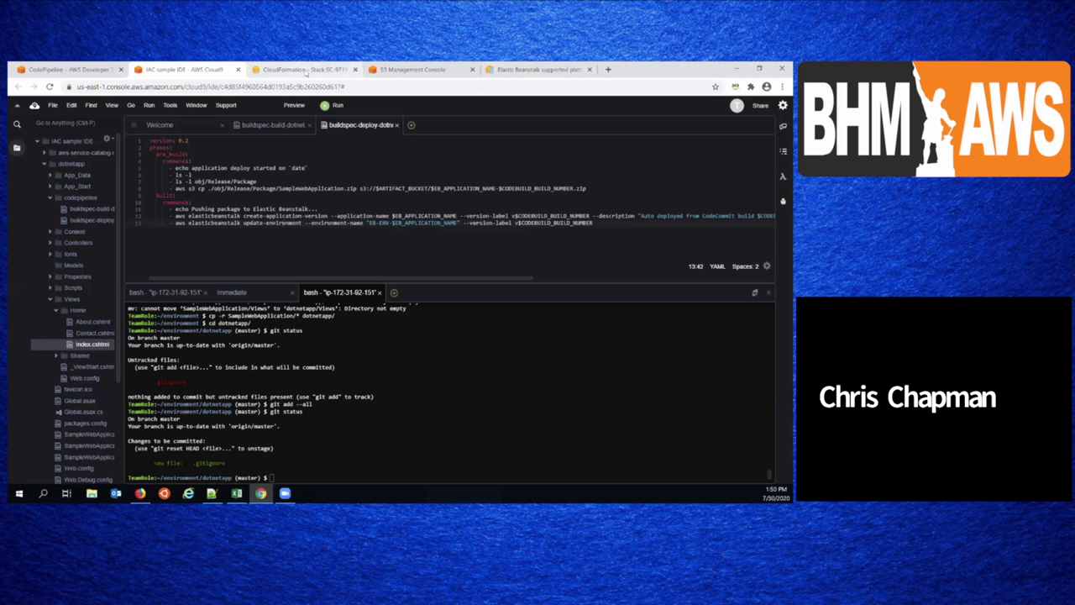
- Return to CloudFormation and refresh the events of the Elastic Beanstalk sample application stack
left_click(305, 70)
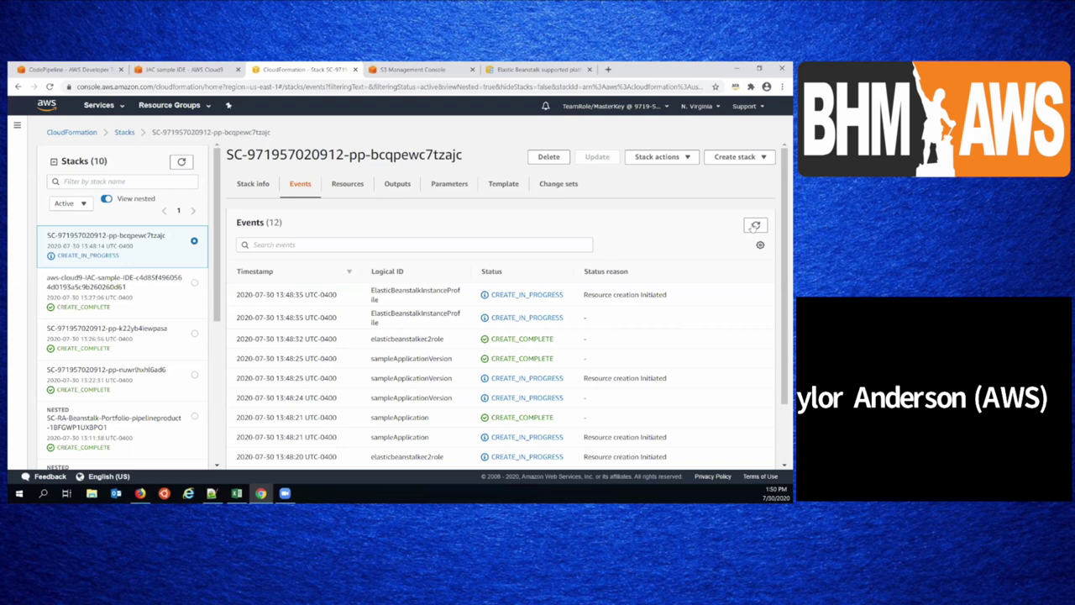
left_click(757, 225)
- Open Elastic Beanstalk in a separate browser tab, view the EB-ENV-dotnetapp environment's creation log, and return to the environments list
left_click(84, 69)
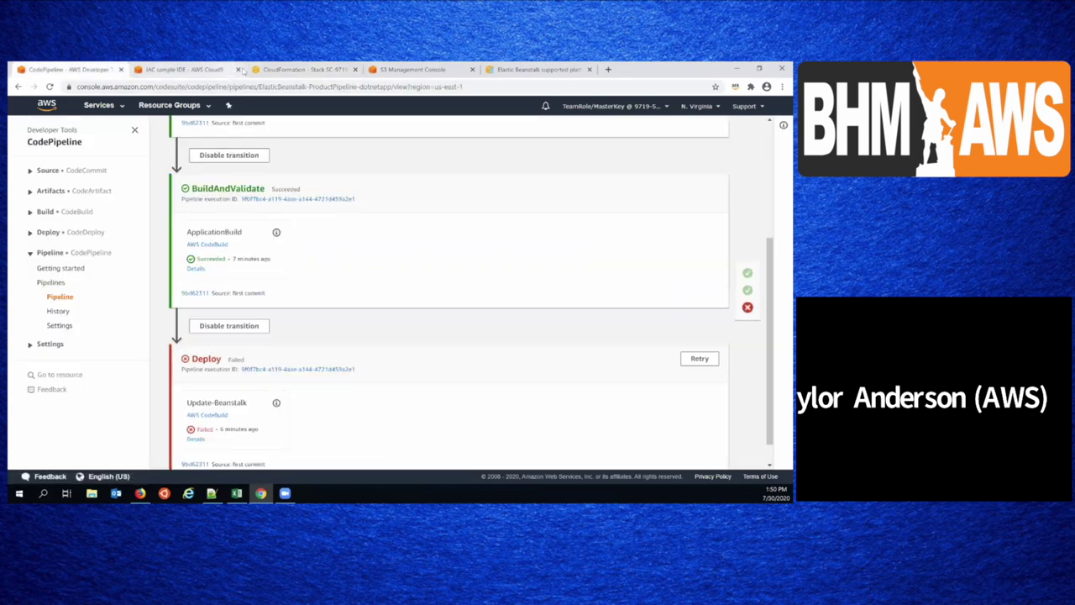
left_click(112, 107)
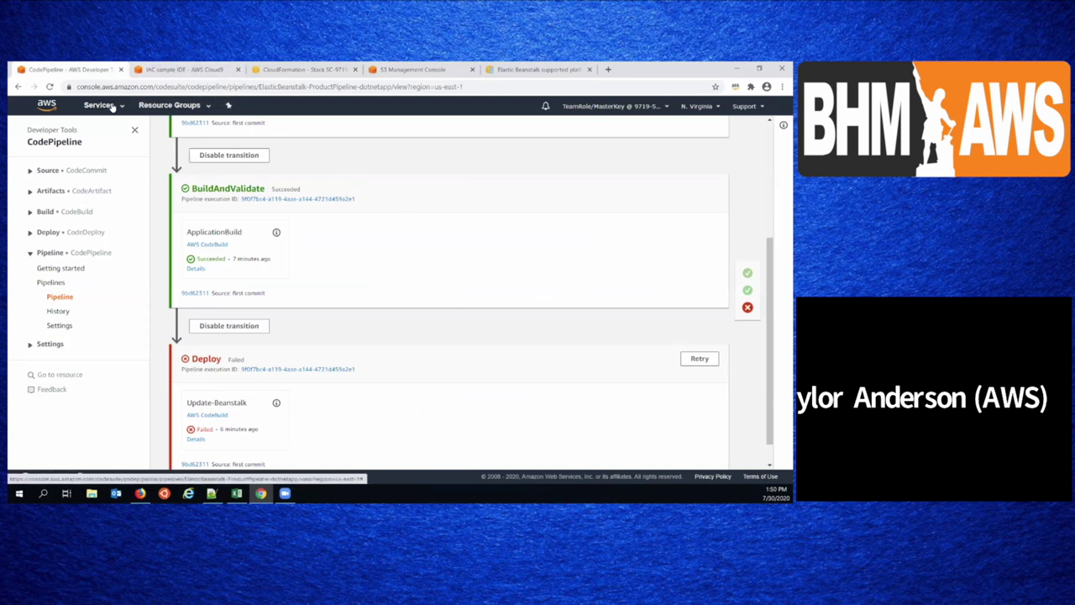
type("Elasti")
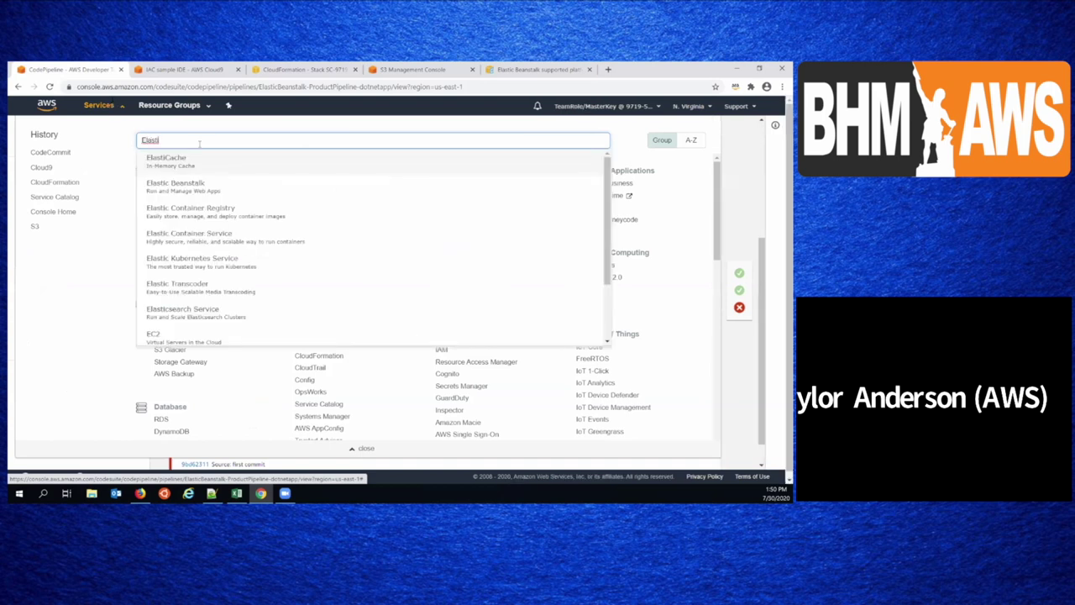
right_click(183, 187)
left_click(204, 194)
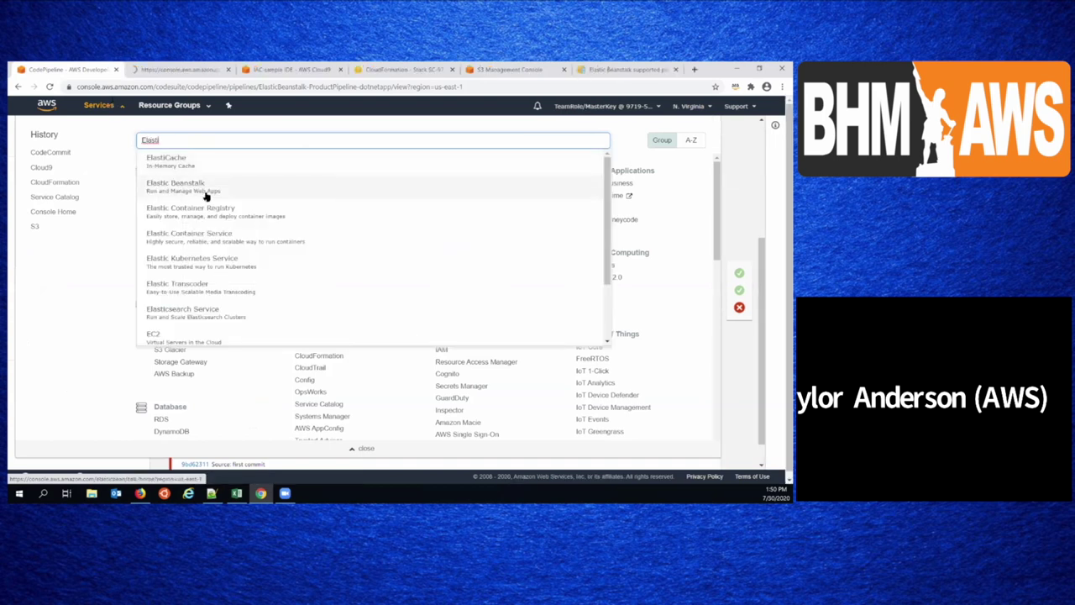
left_click(99, 105)
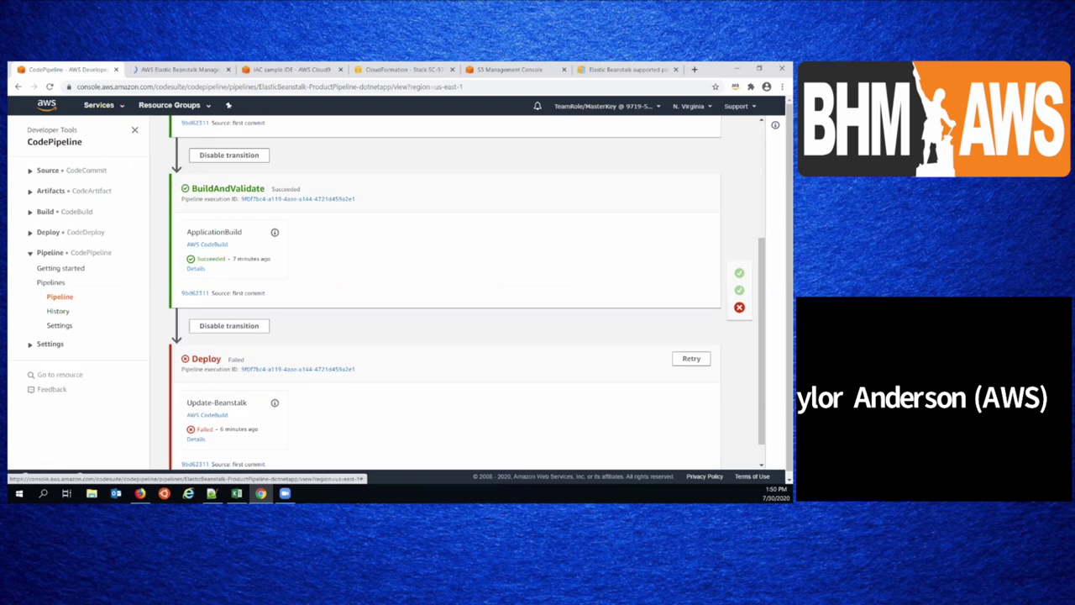
left_click(179, 69)
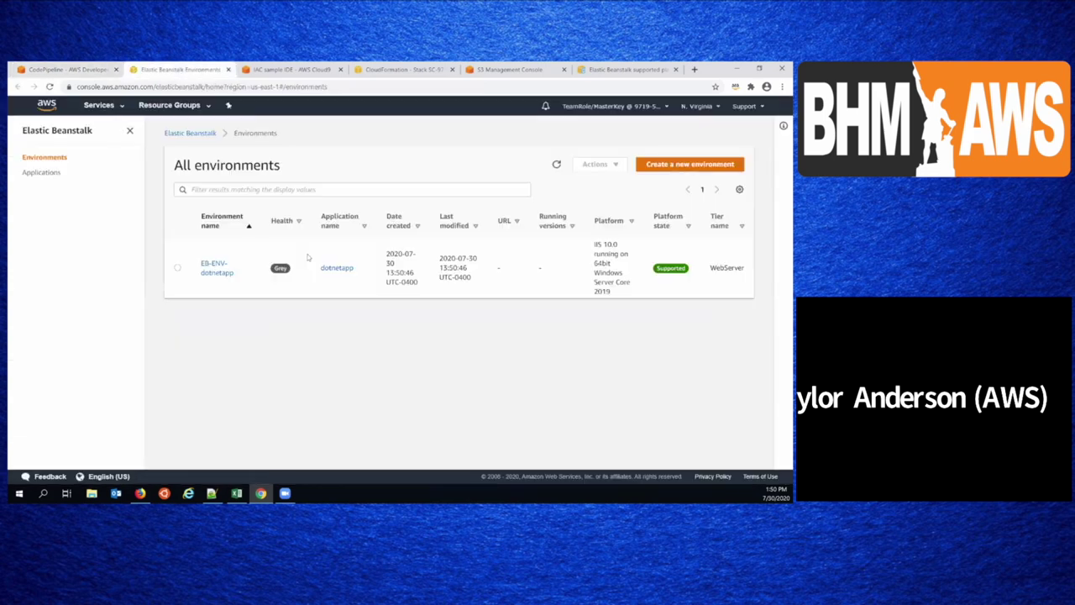
left_click(208, 267)
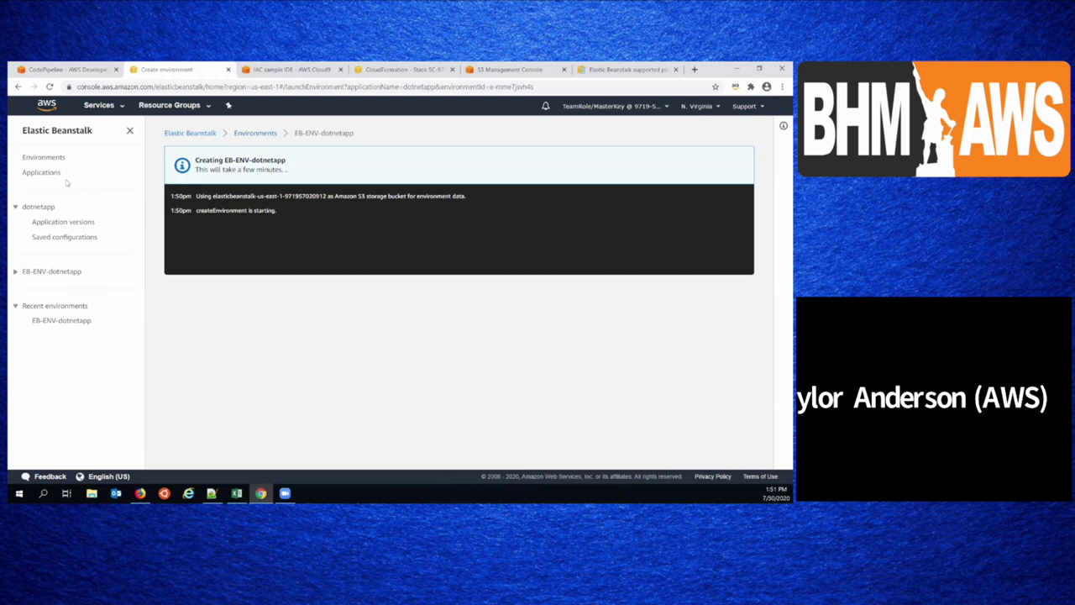
left_click(43, 158)
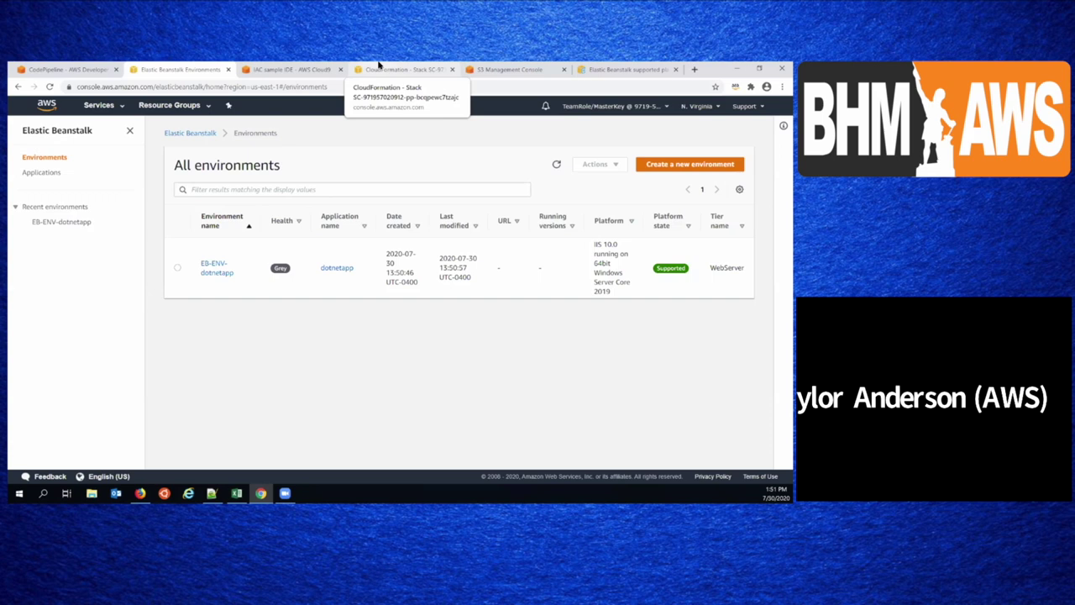
- Review the list of platform topics in the Elastic Beanstalk supported platforms documentation
left_click(626, 69)
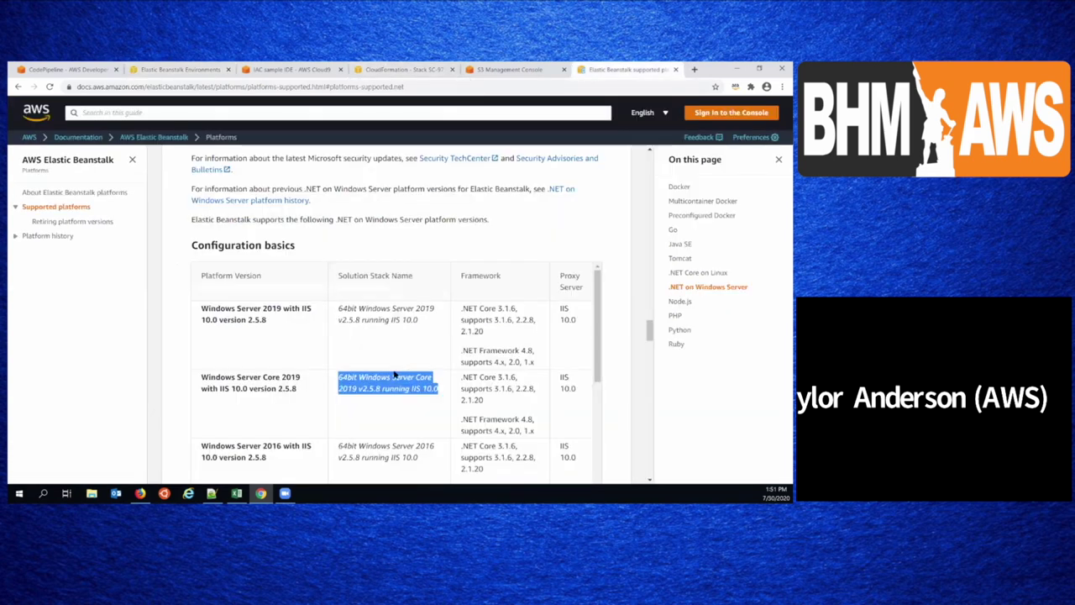
left_click_drag(649, 332, 647, 207)
scroll(603, 270, "up", 10)
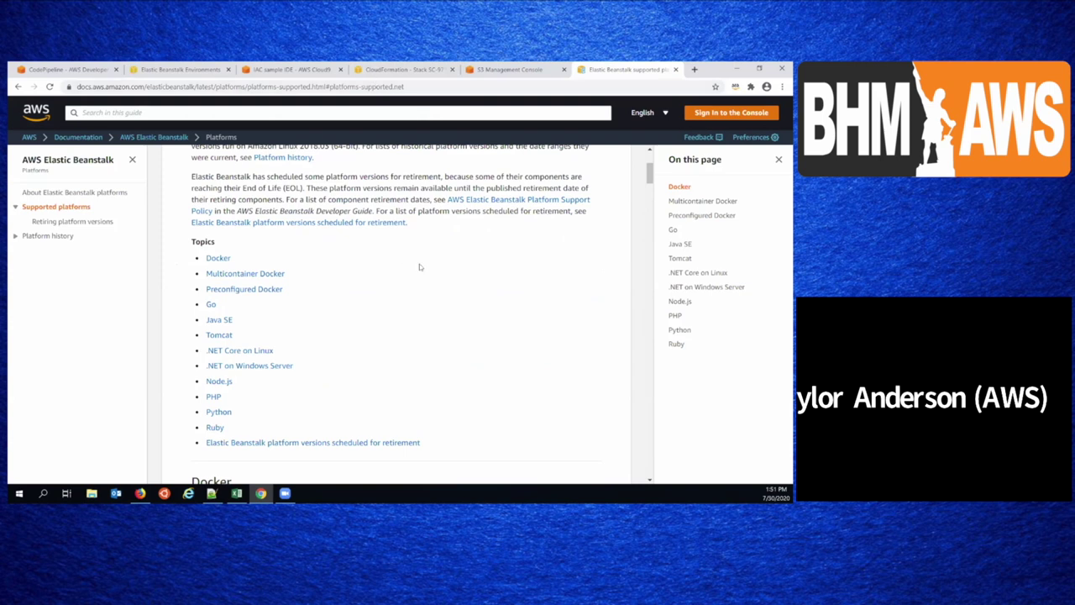
- Open the awseb-e-mme7jsvh4s-stack in CloudFormation and look through its resource creation events
left_click(397, 70)
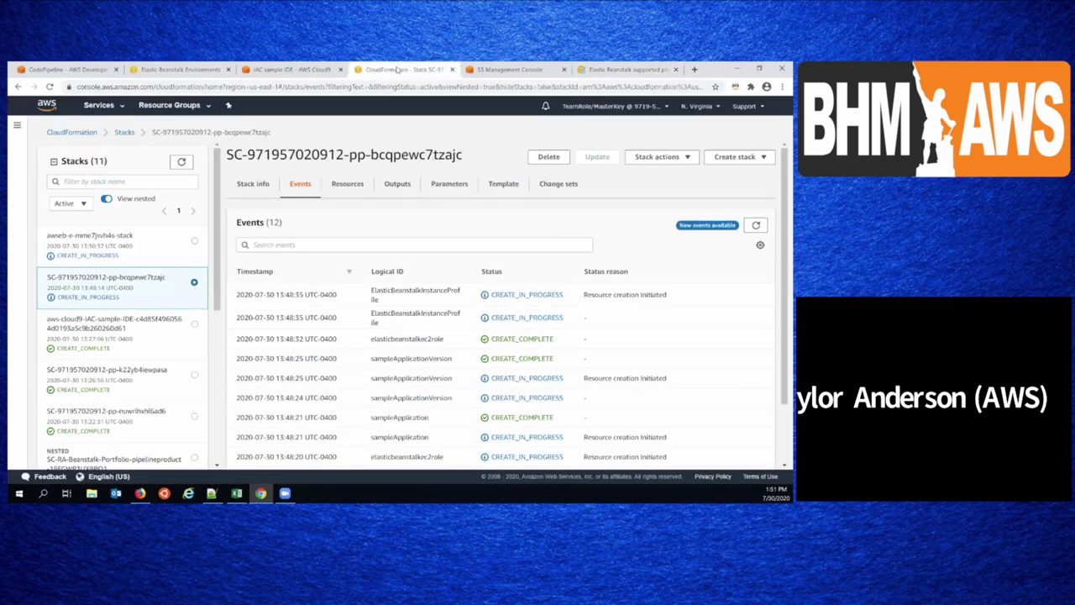
left_click(126, 254)
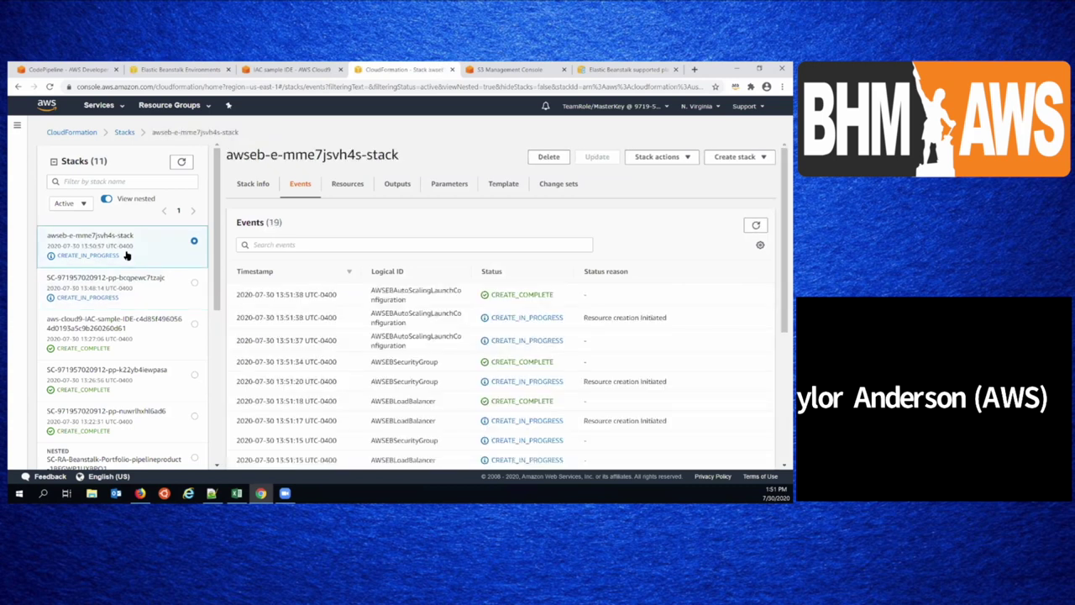
scroll(509, 352, "down", 2)
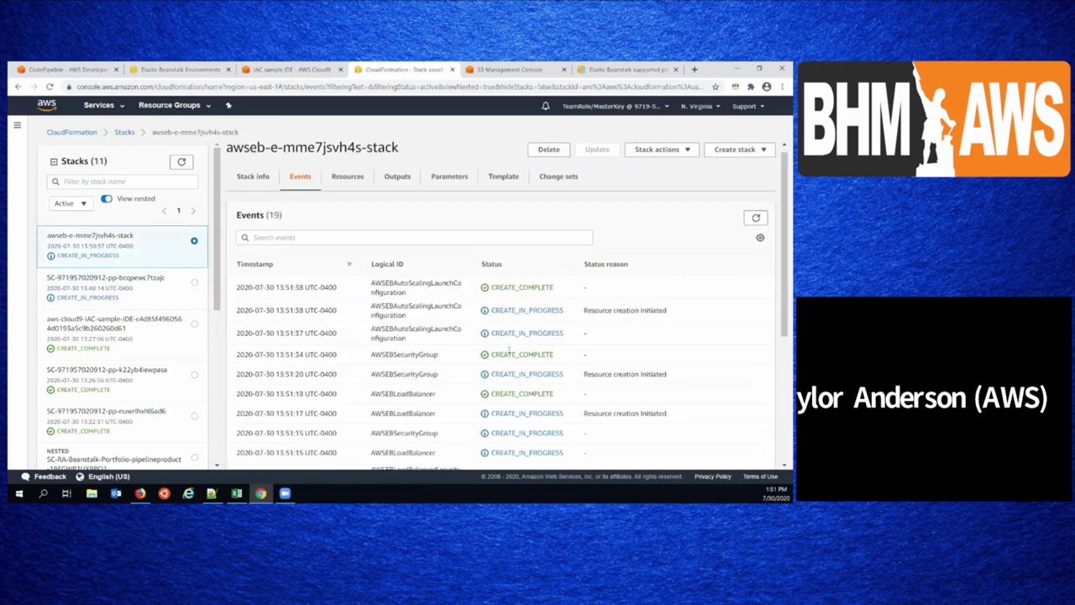
scroll(509, 352, "down", 1)
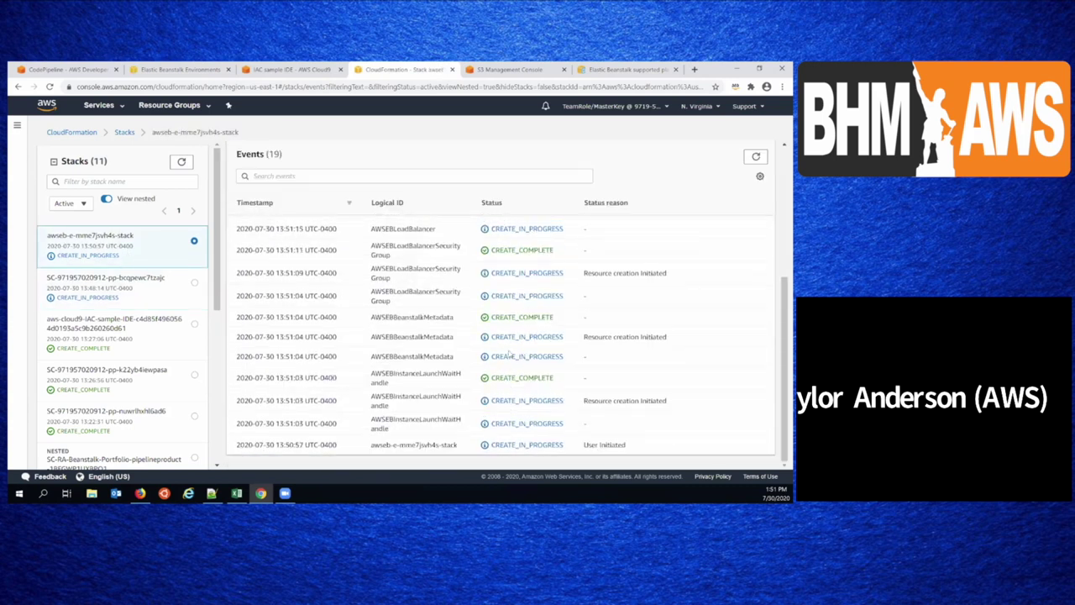
scroll(509, 352, "up", 3)
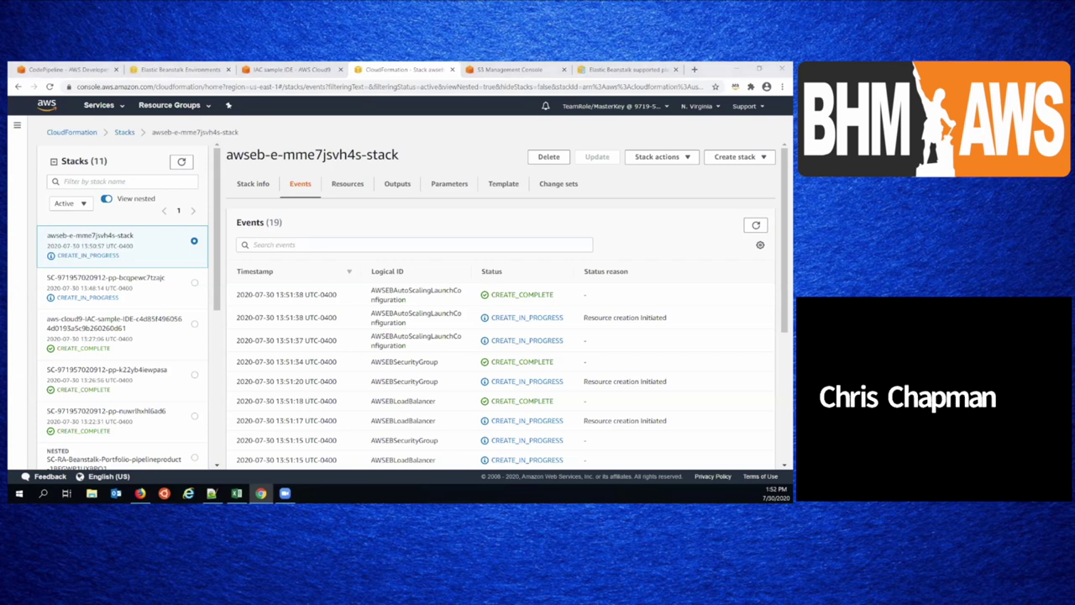
- Check the Elastic Beanstalk environments list, and refresh and review the events of awseb-e-mme7jsvh4s-stack in CloudFormation
left_click(178, 69)
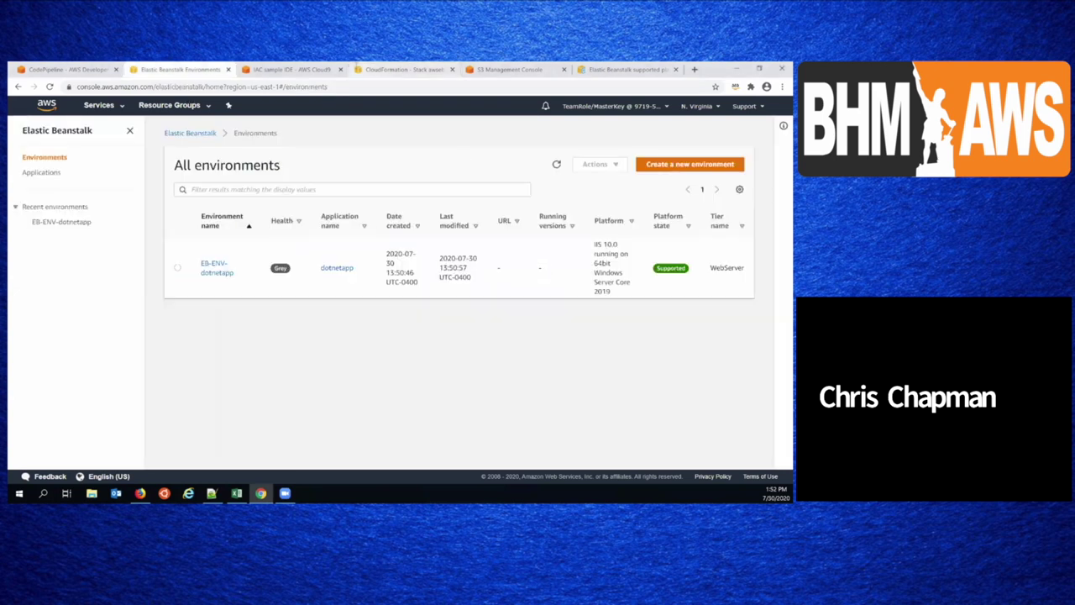
left_click(290, 67)
left_click(412, 71)
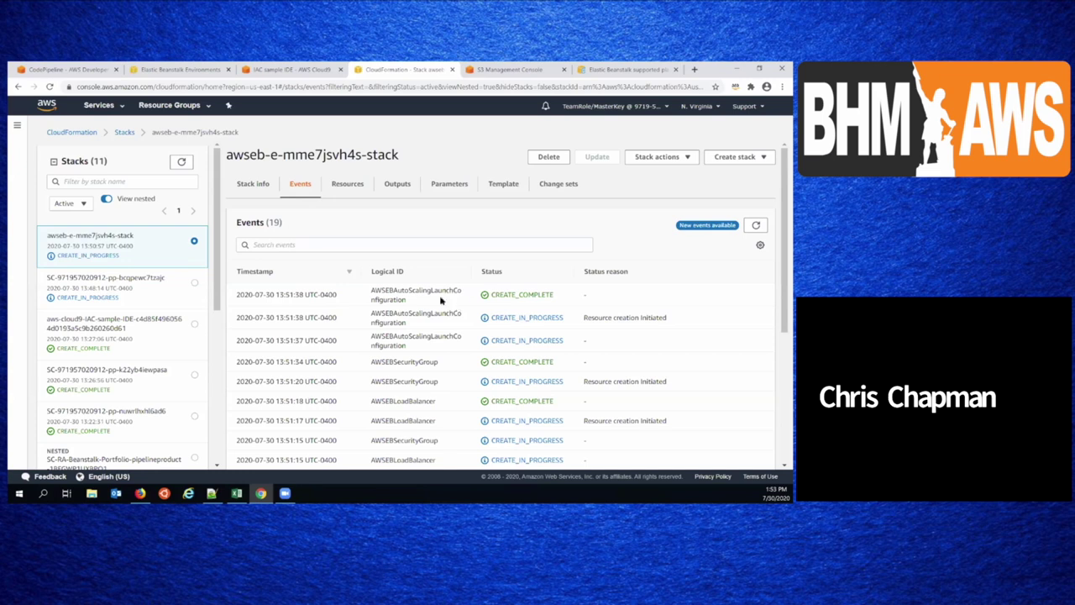
left_click(756, 226)
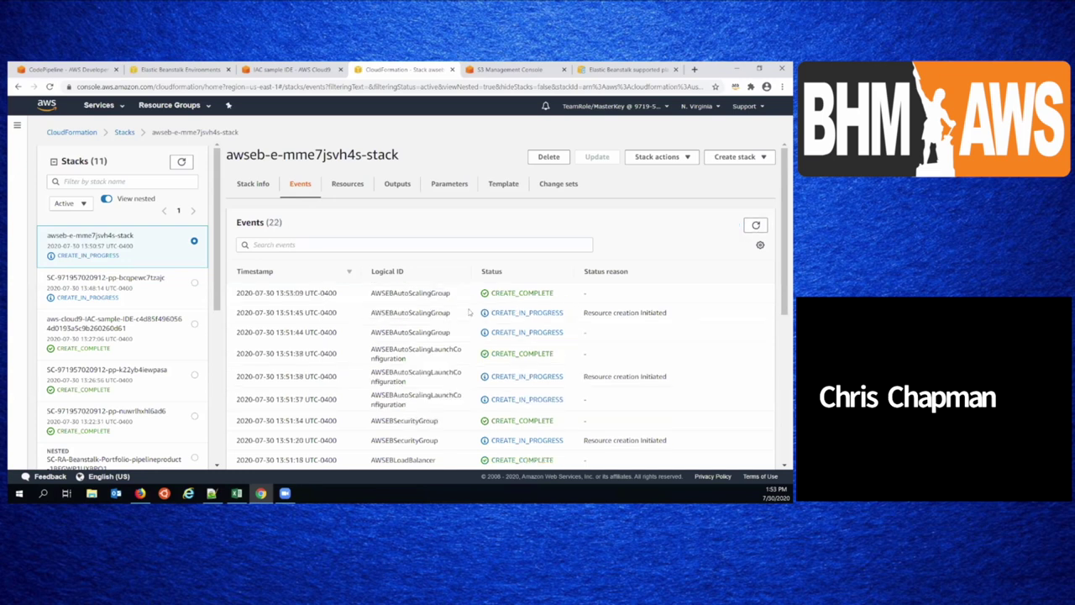
scroll(463, 311, "down", 1)
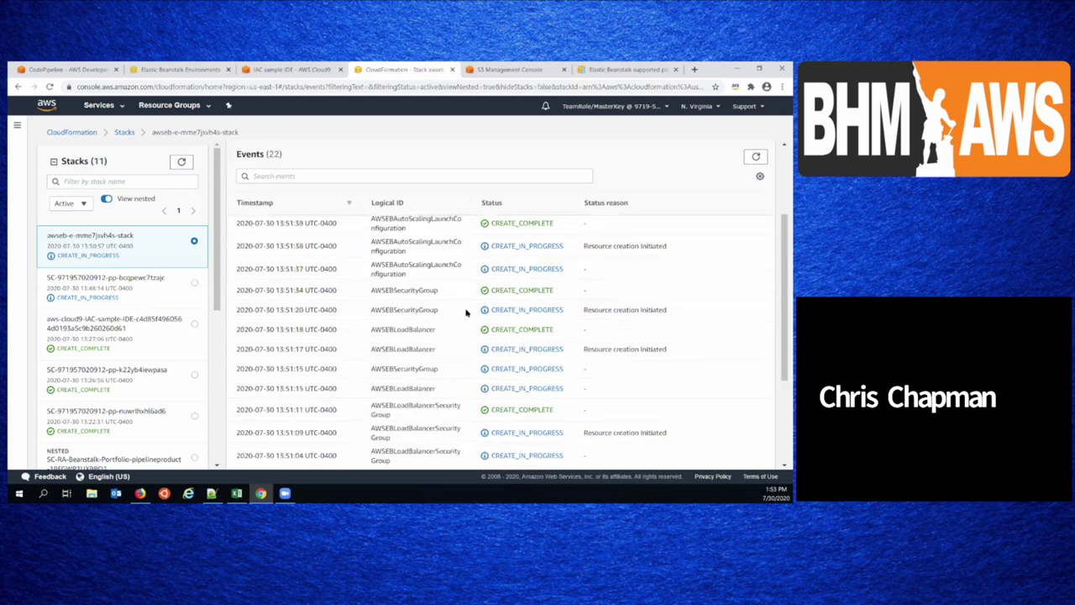
scroll(458, 313, "up", 1)
left_click(754, 226)
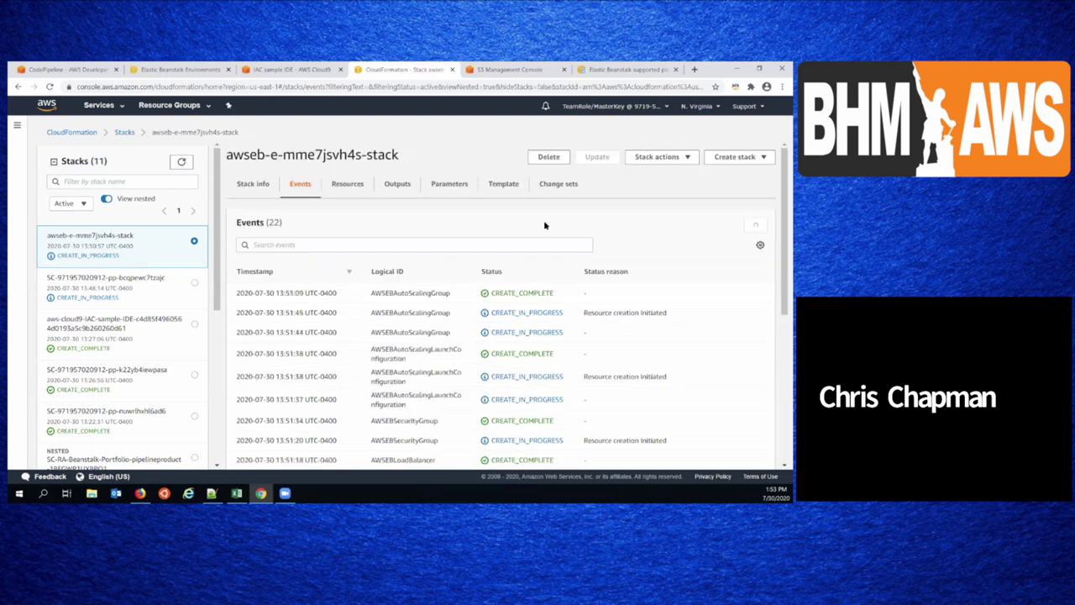
- Check the sample application stack's events, reopen those of awseb-e-mme7jsvh4s-stack, and widen the Logical ID column to read the full names
left_click(110, 283)
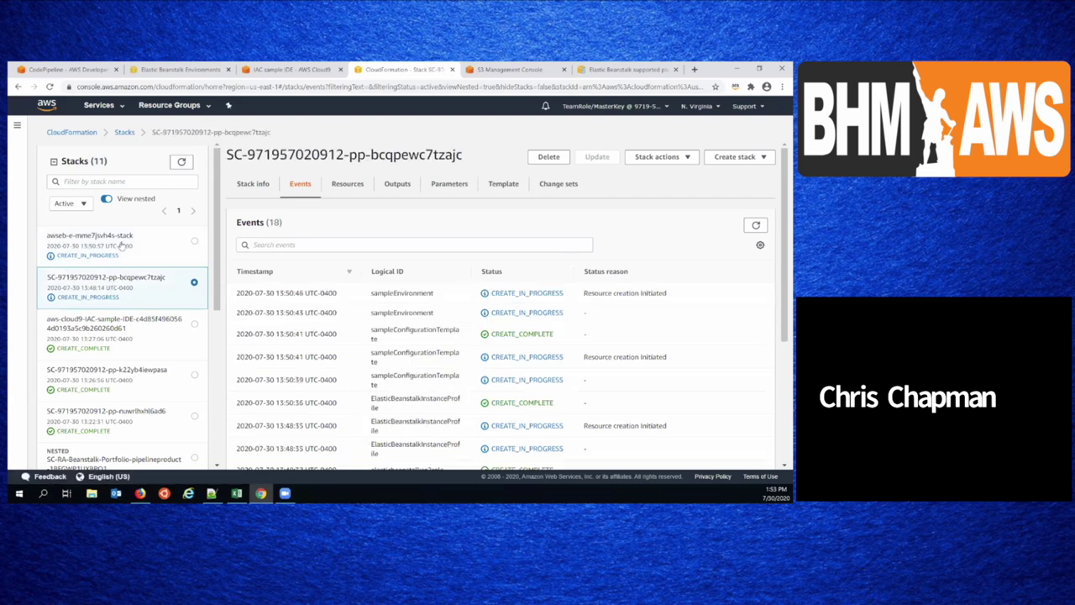
left_click(120, 244)
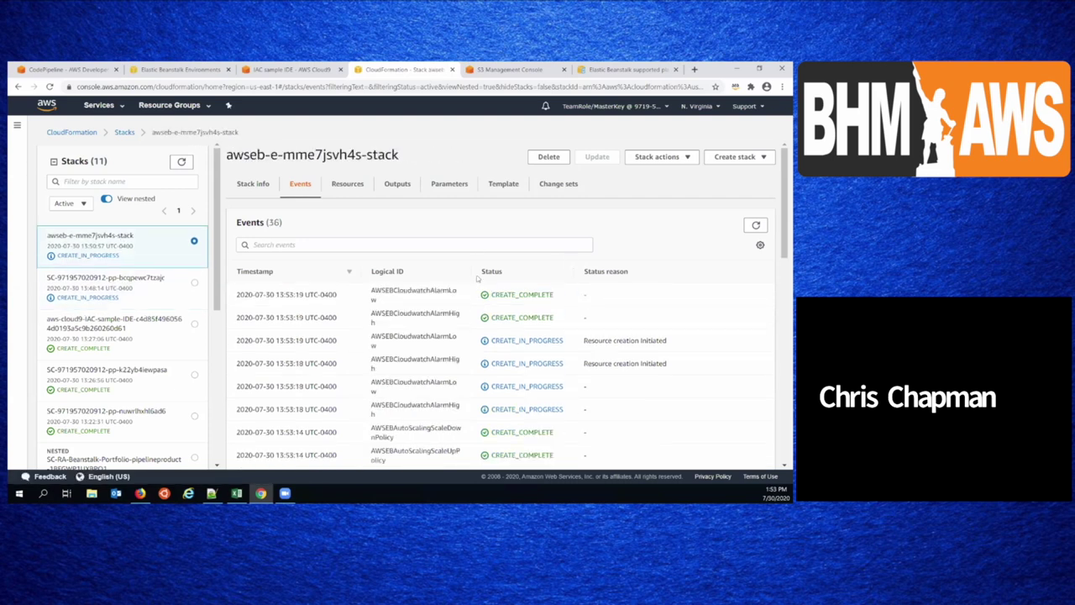
left_click_drag(473, 271, 574, 271)
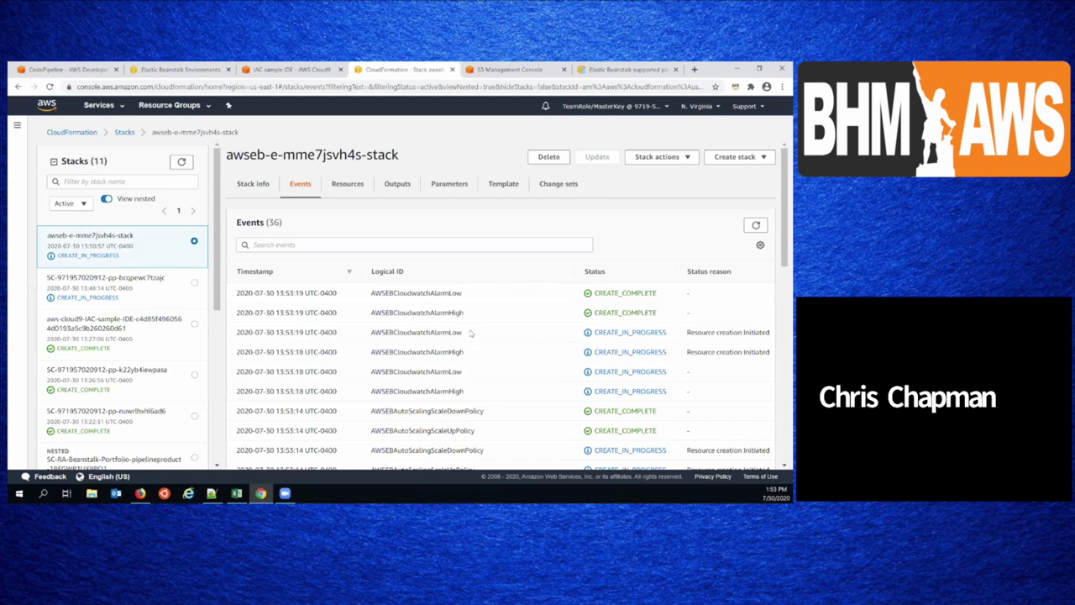
scroll(479, 329, "down", 2)
scroll(479, 329, "up", 2)
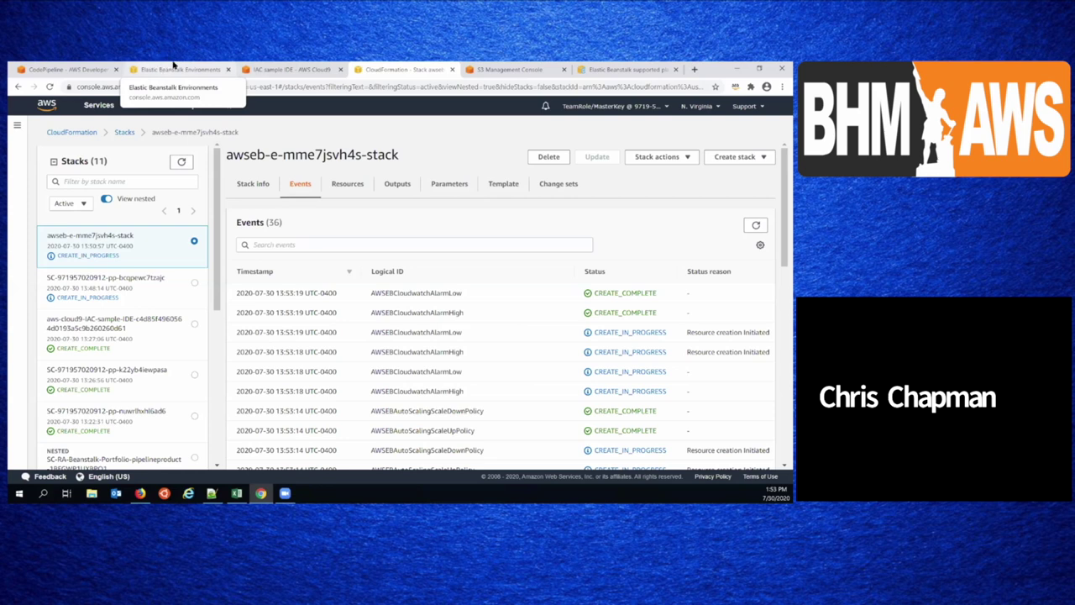
- Return to the Elastic Beanstalk supported platforms documentation and look over its topics list down to the Docker section
left_click(194, 67)
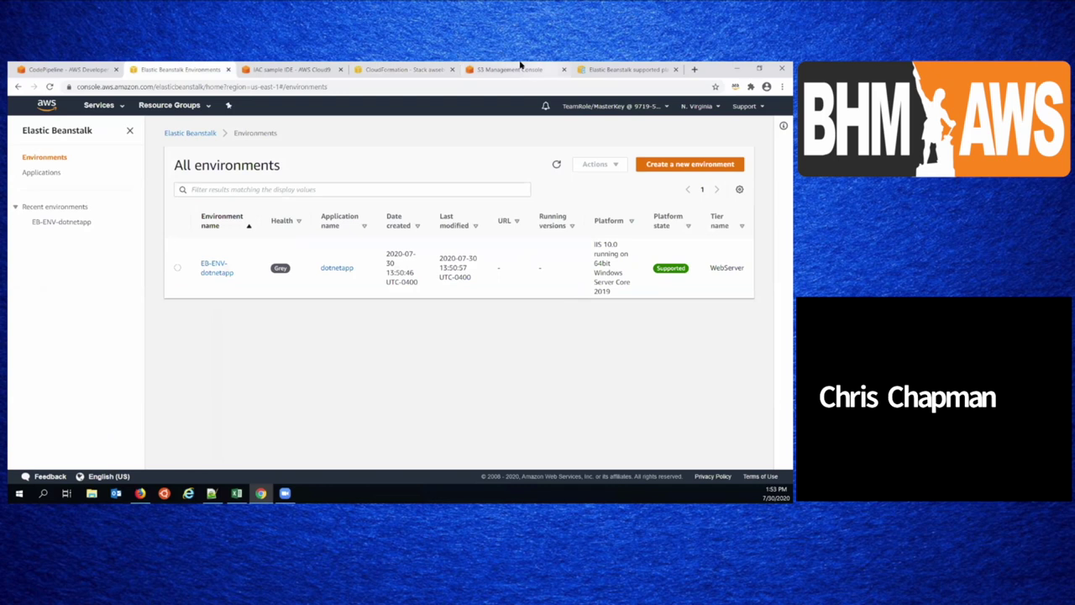
left_click(280, 67)
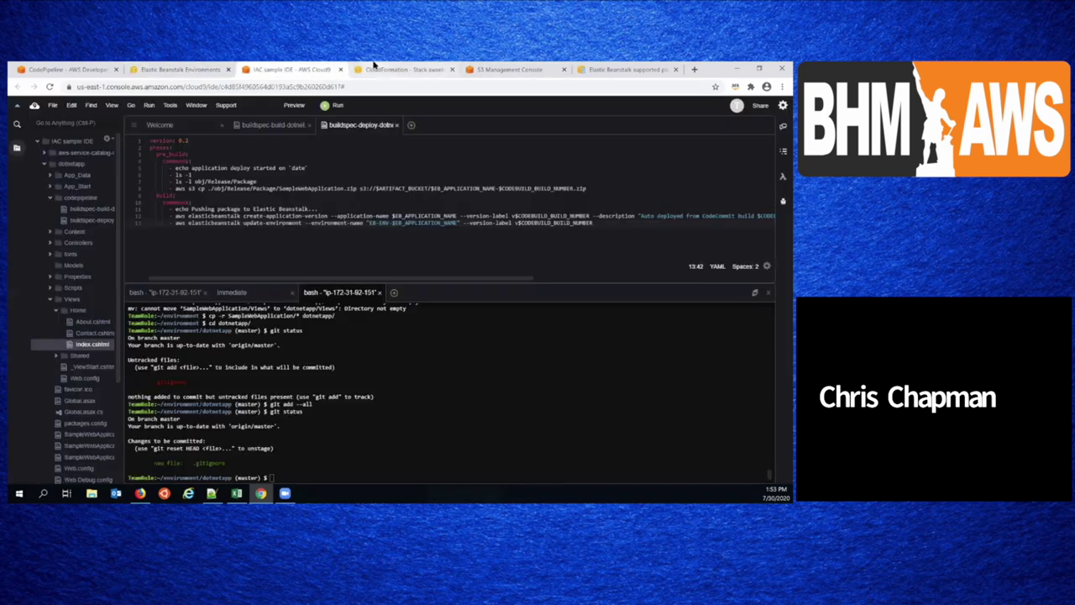
left_click(374, 67)
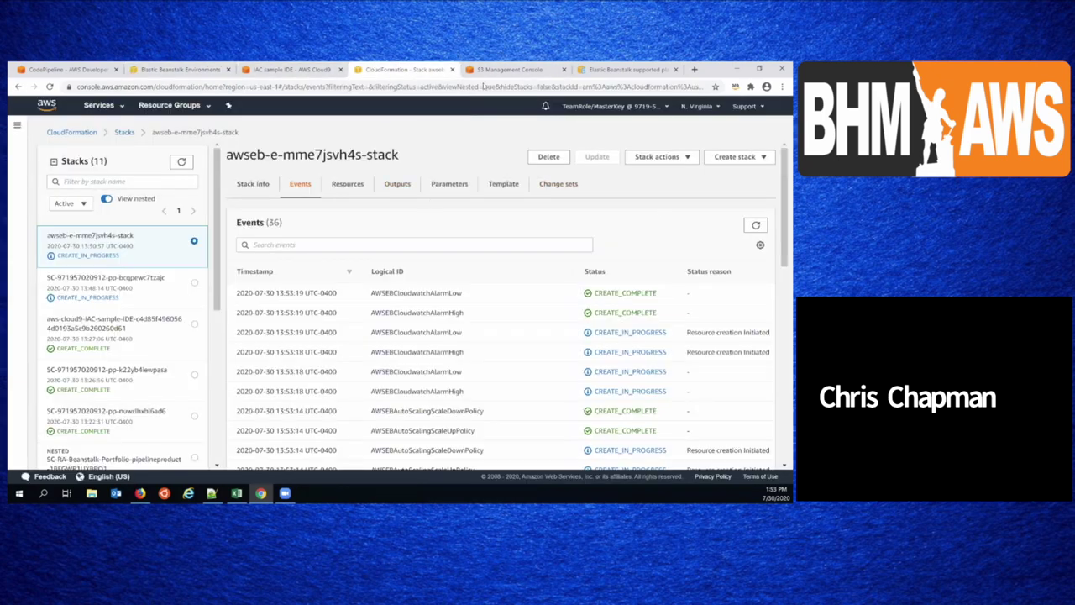
left_click(628, 70)
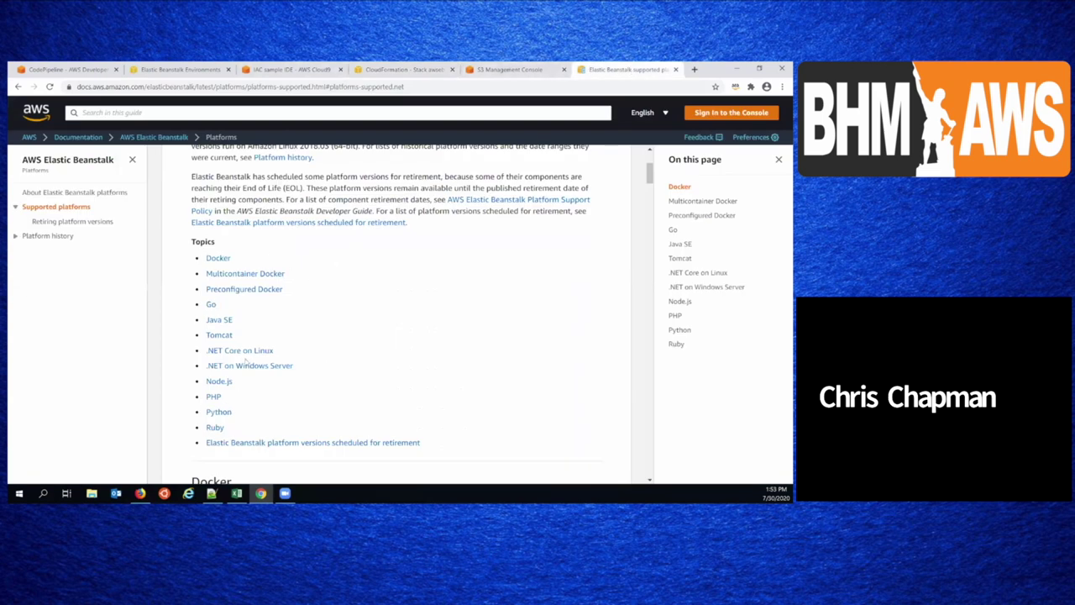
scroll(252, 311, "down", 2)
scroll(258, 309, "up", 1)
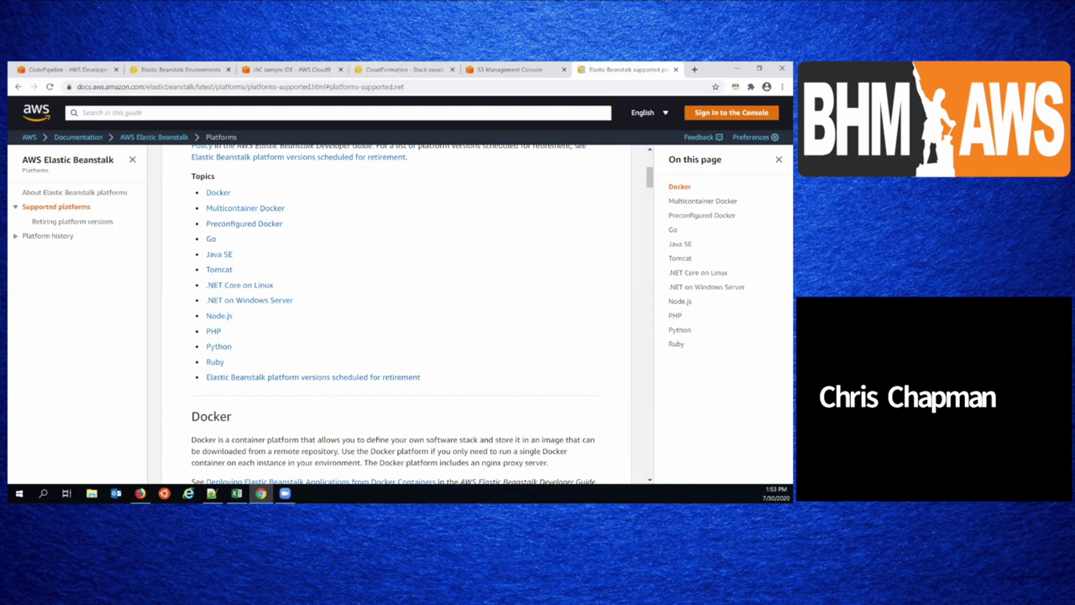
- Check the Elastic Beanstalk environments, and refresh the stack list and the events of awseb-e-mme7jsvh4s-stack in CloudFormation
left_click(204, 69)
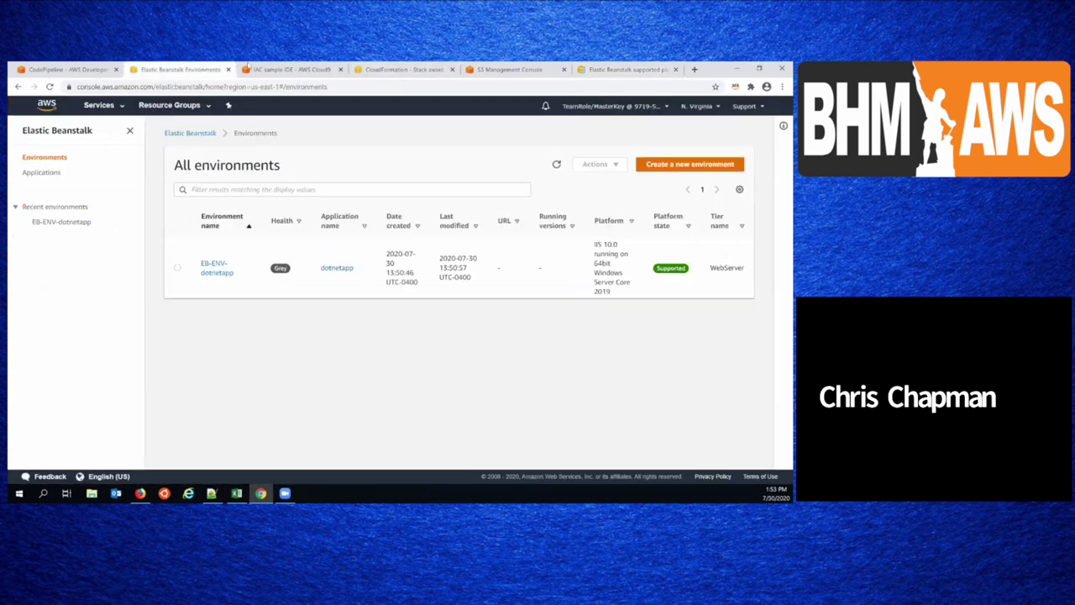
left_click(271, 69)
key("ctrl+Tab")
left_click(181, 161)
left_click(181, 161)
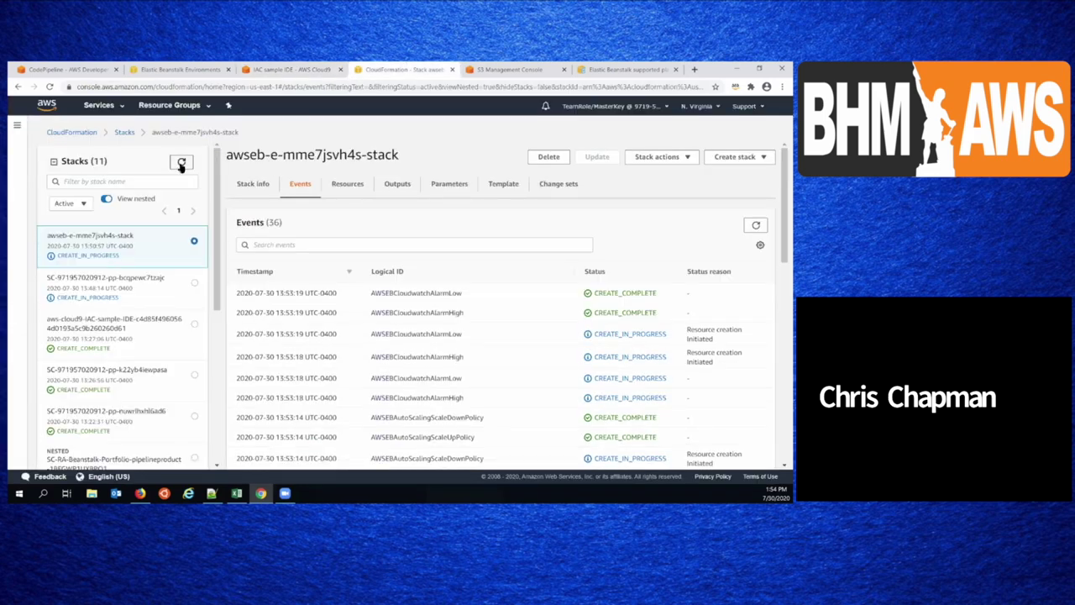
left_click(181, 164)
left_click(757, 226)
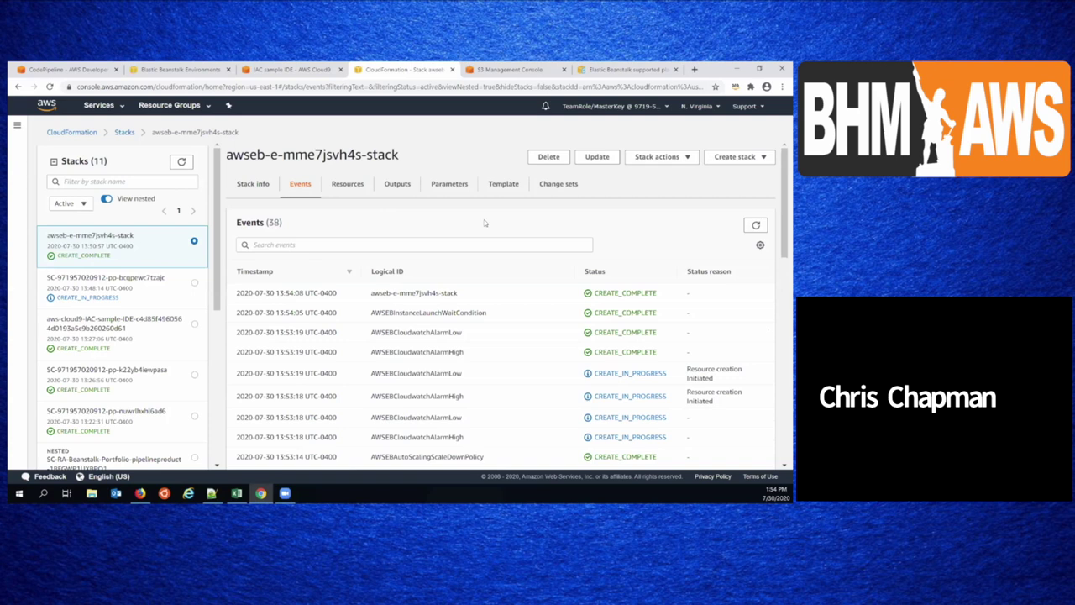
left_click(182, 164)
left_click(182, 164)
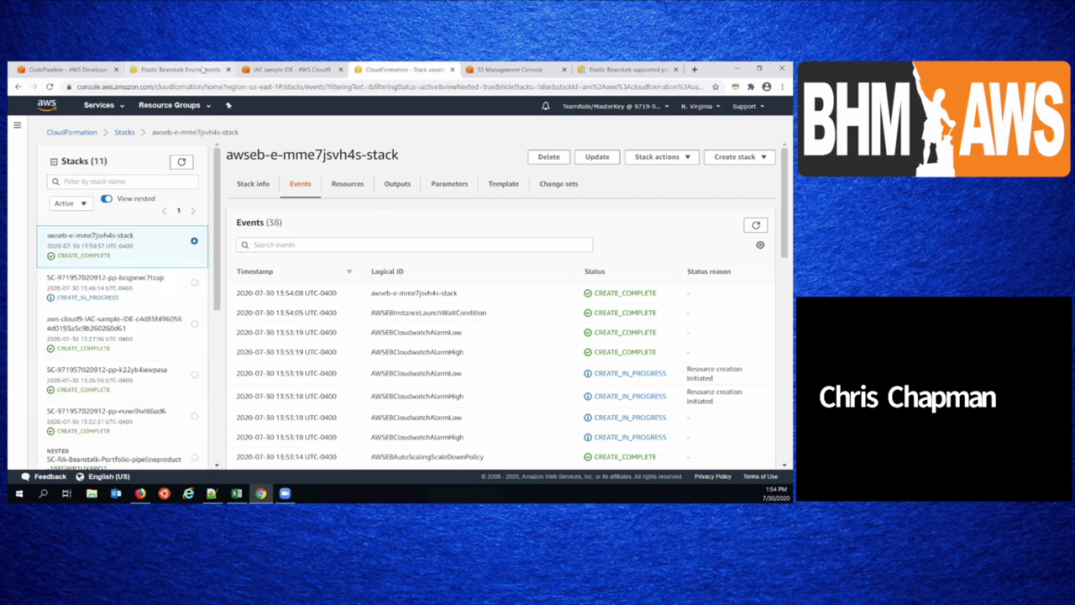
- Refresh the Elastic Beanstalk environments list, view the creation log of EB-ENV-dotnetapp, and open the application versions of dotnetapp
left_click(203, 70)
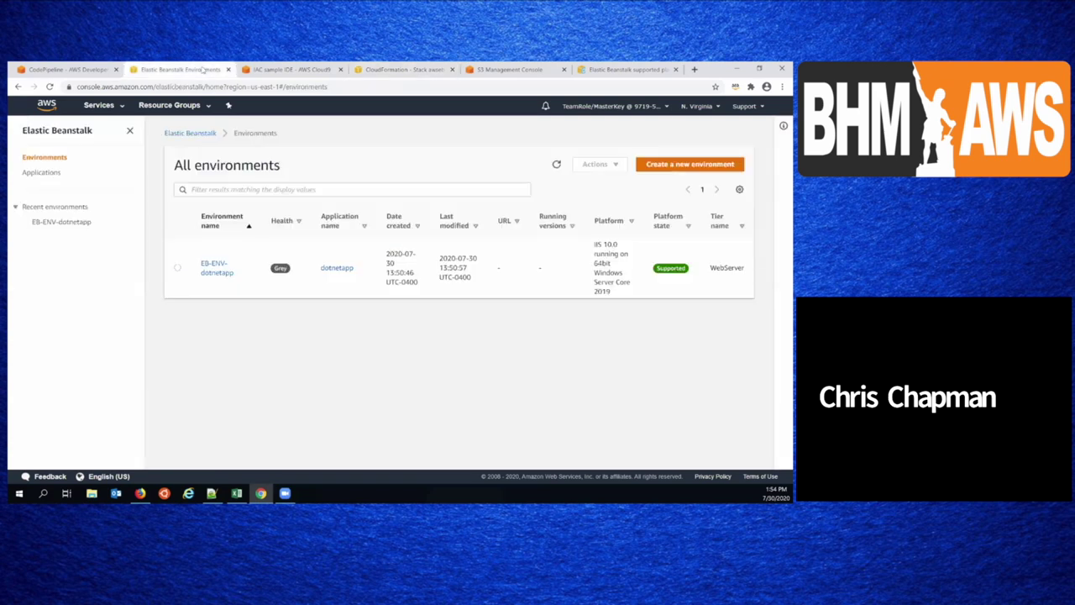
left_click(557, 165)
left_click(557, 165)
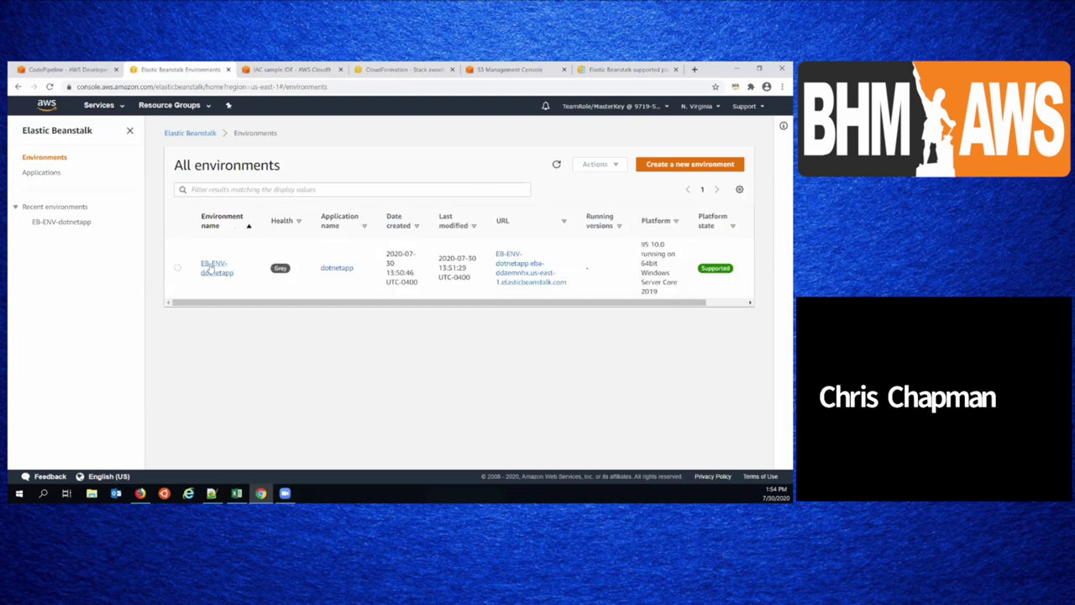
left_click(216, 267)
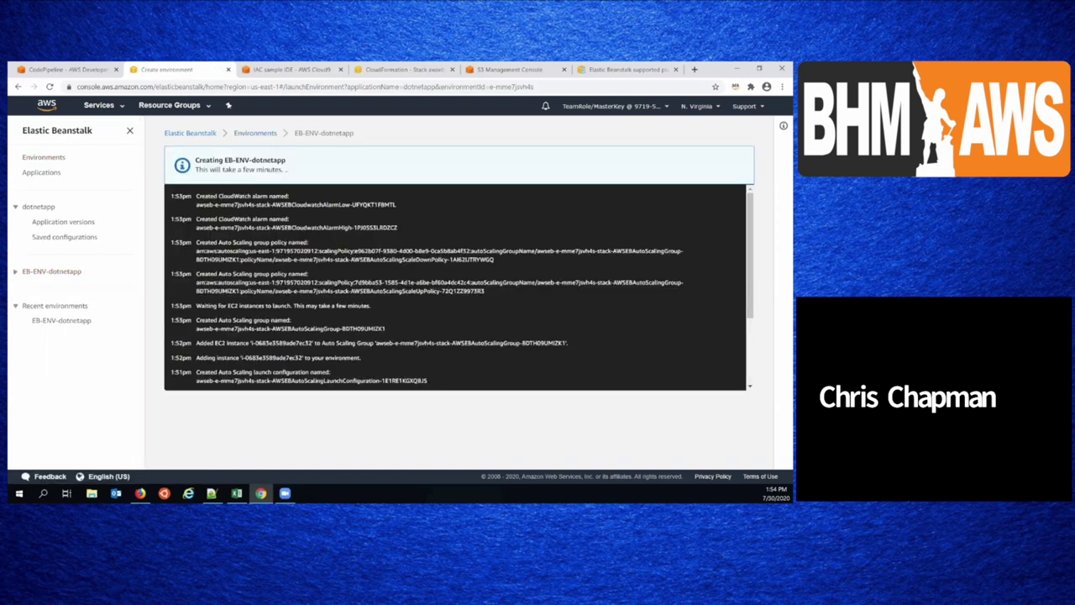
left_click(73, 225)
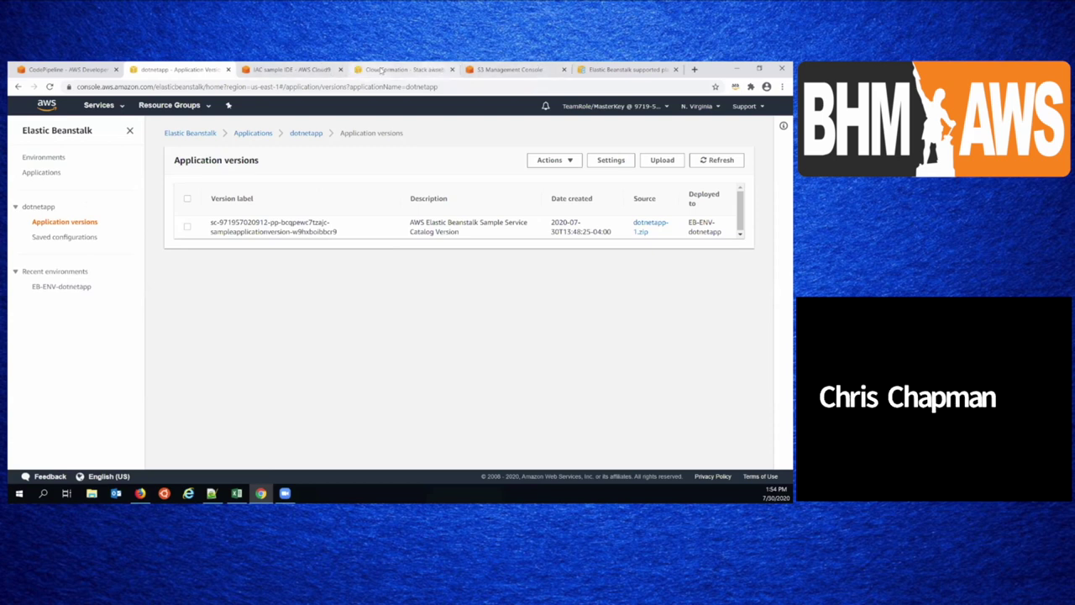
- Check the sample application stack's outputs in CloudFormation, and open the AWSEBLoadBalancerURL output of awseb-e-mme7jsvh4s-stack in a new tab
left_click(387, 69)
left_click(139, 292)
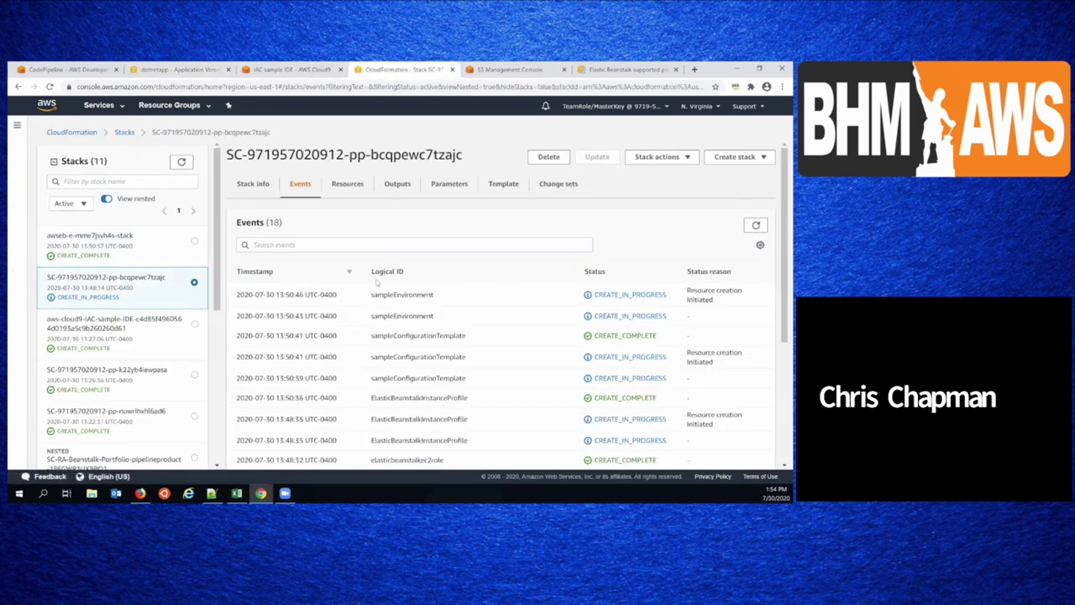
left_click(398, 185)
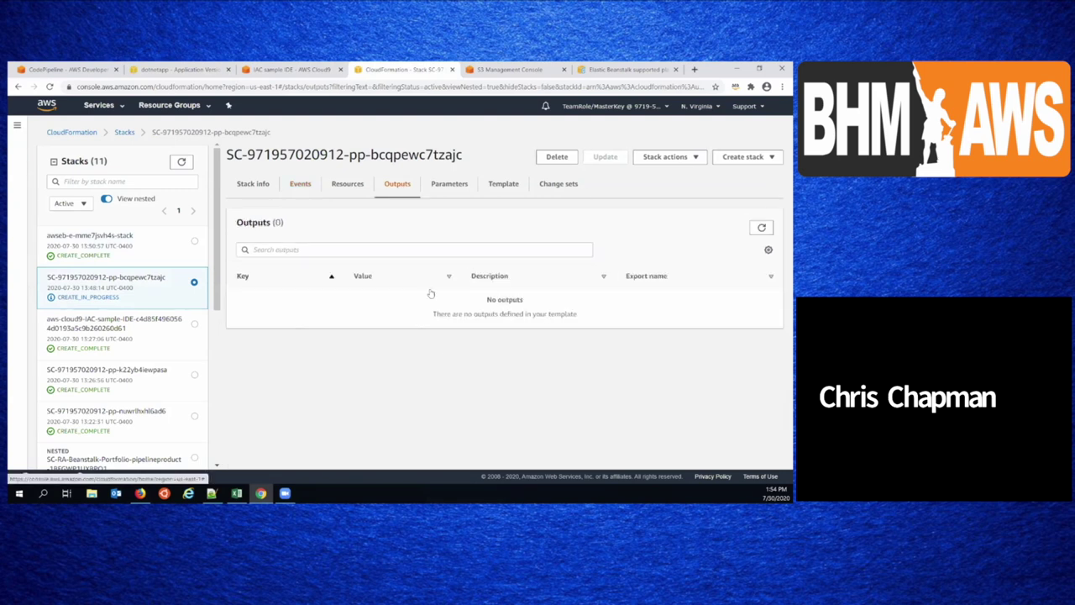
left_click(130, 235)
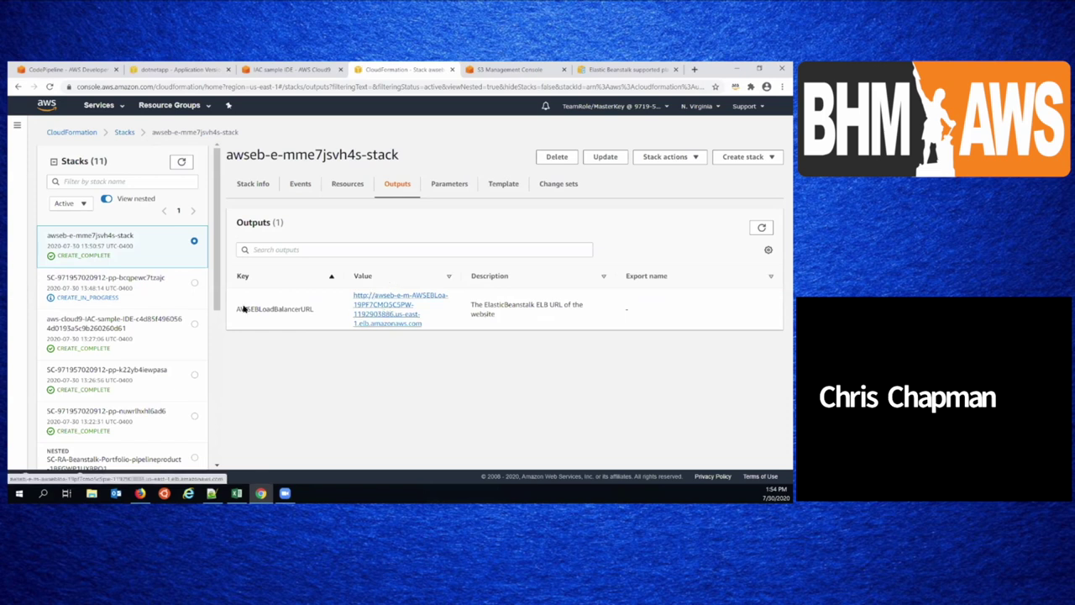
right_click(387, 308)
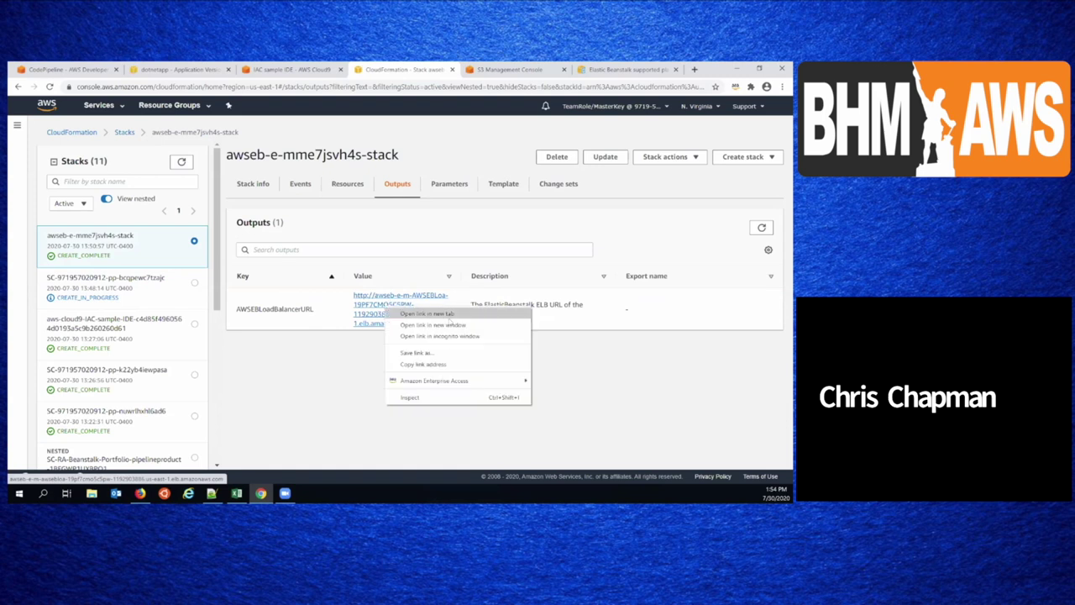
left_click(452, 314)
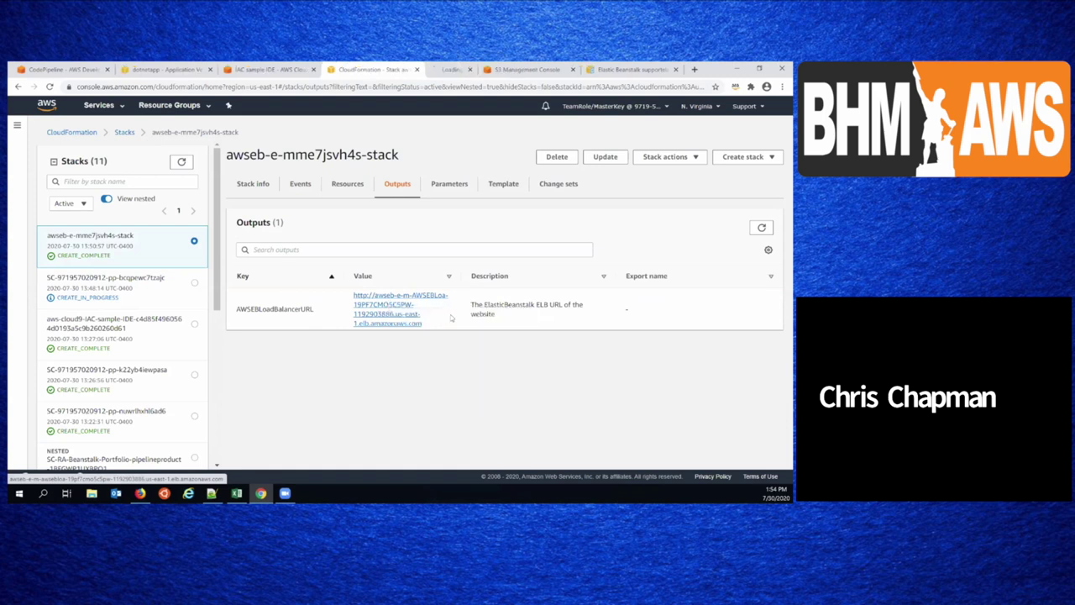
left_click(440, 69)
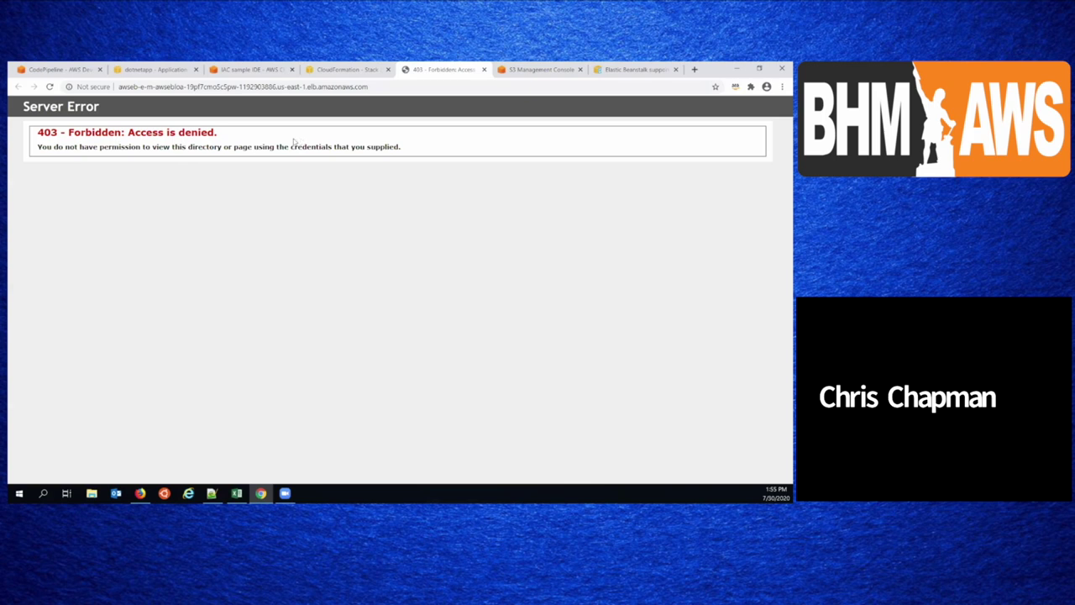
- Review the sample application stack's events, compare with the load balancer page, and refresh the stack list and events
left_click(341, 68)
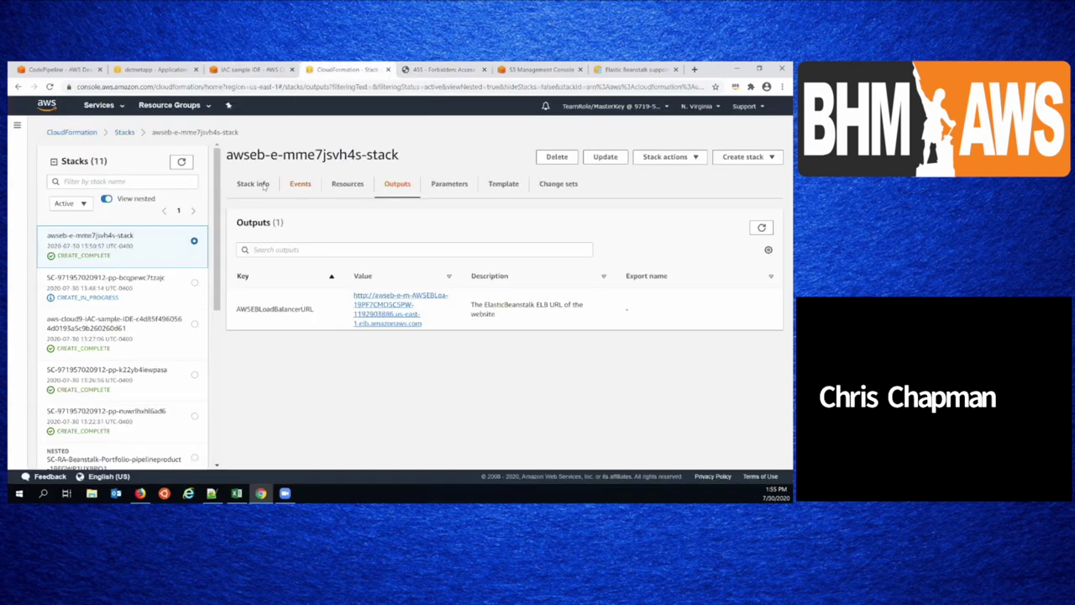
left_click(138, 296)
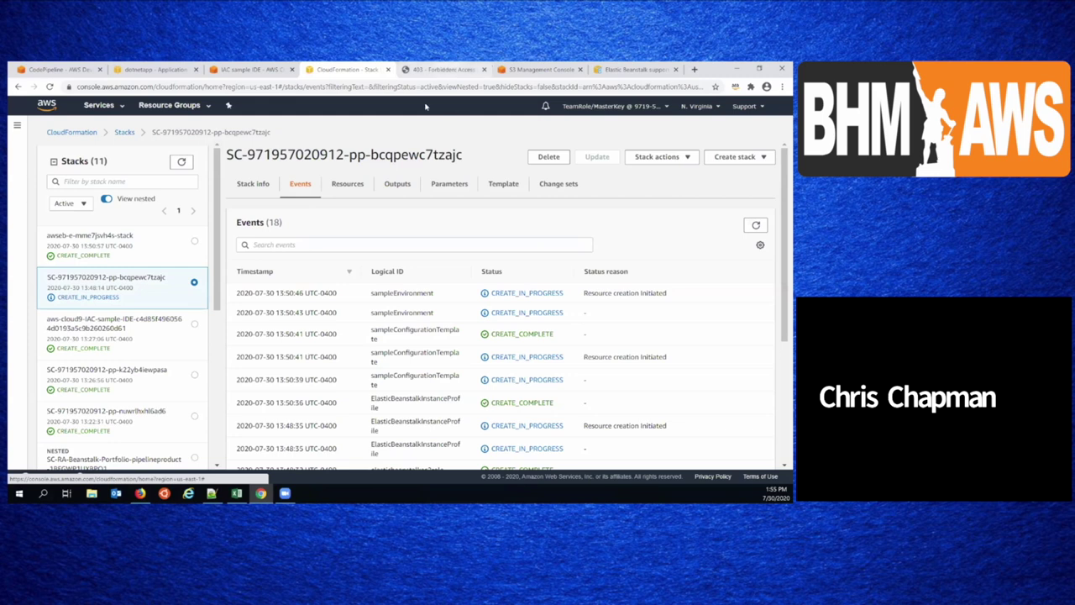
left_click(445, 69)
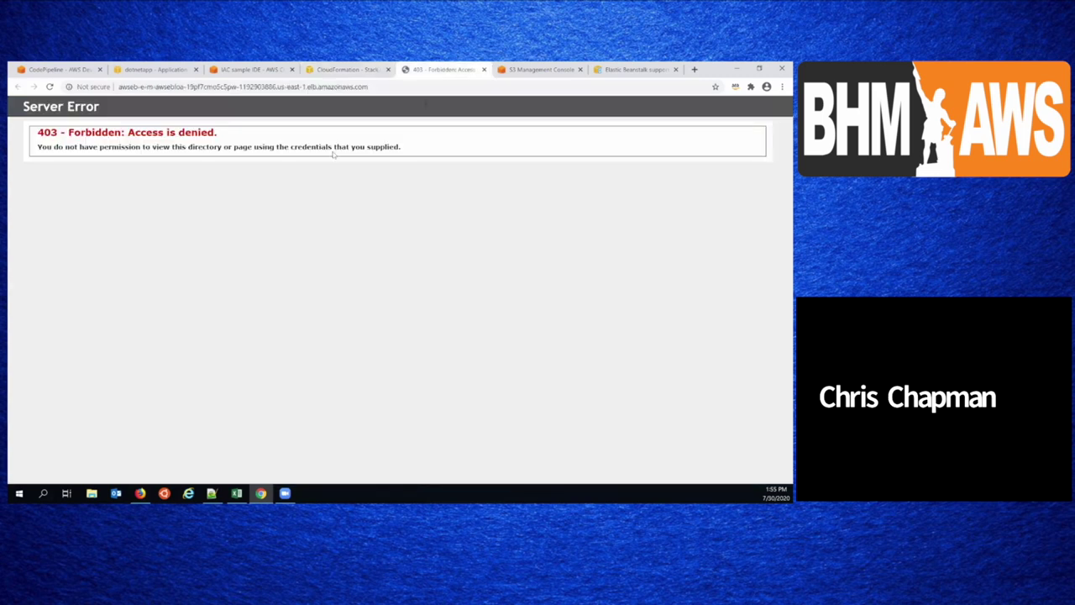
left_click(345, 70)
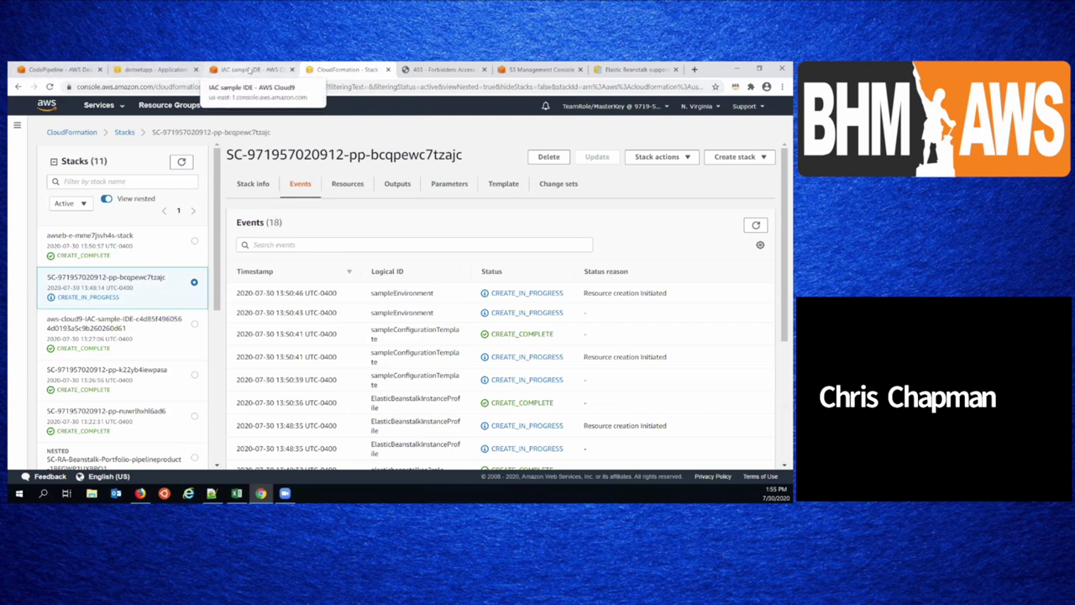
left_click(180, 161)
left_click(756, 225)
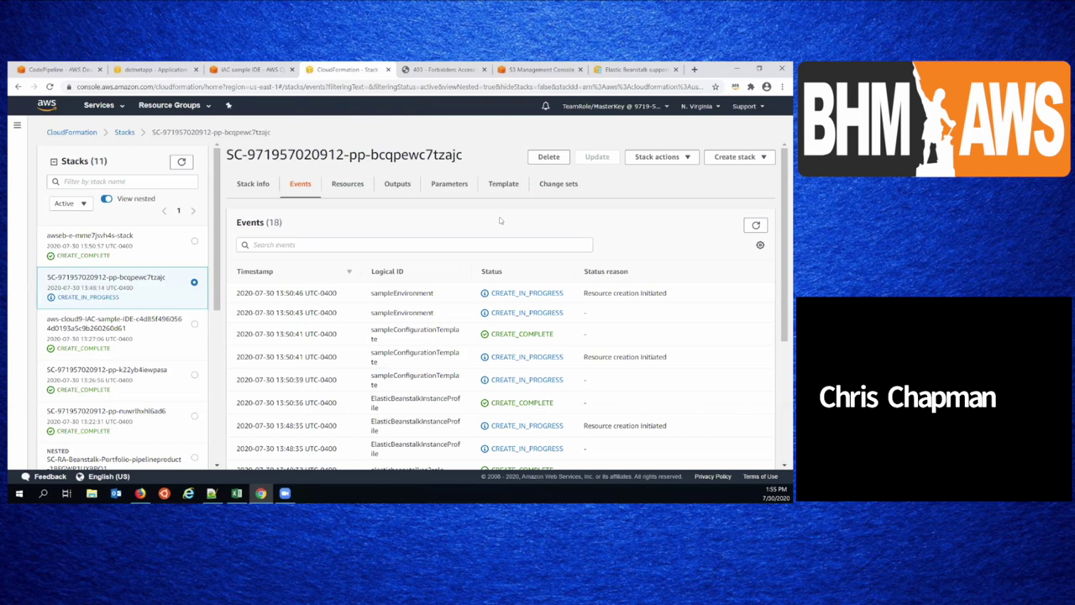
- Check the dotnetapp application versions, refresh the sample application stack's events again, and reload the load balancer page
left_click(157, 69)
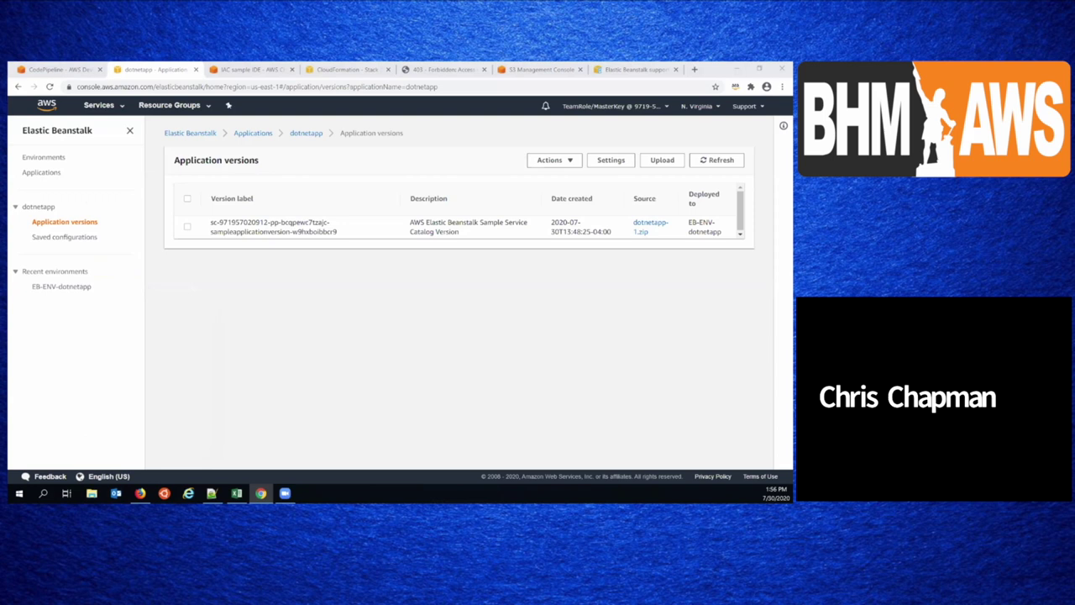
left_click(344, 69)
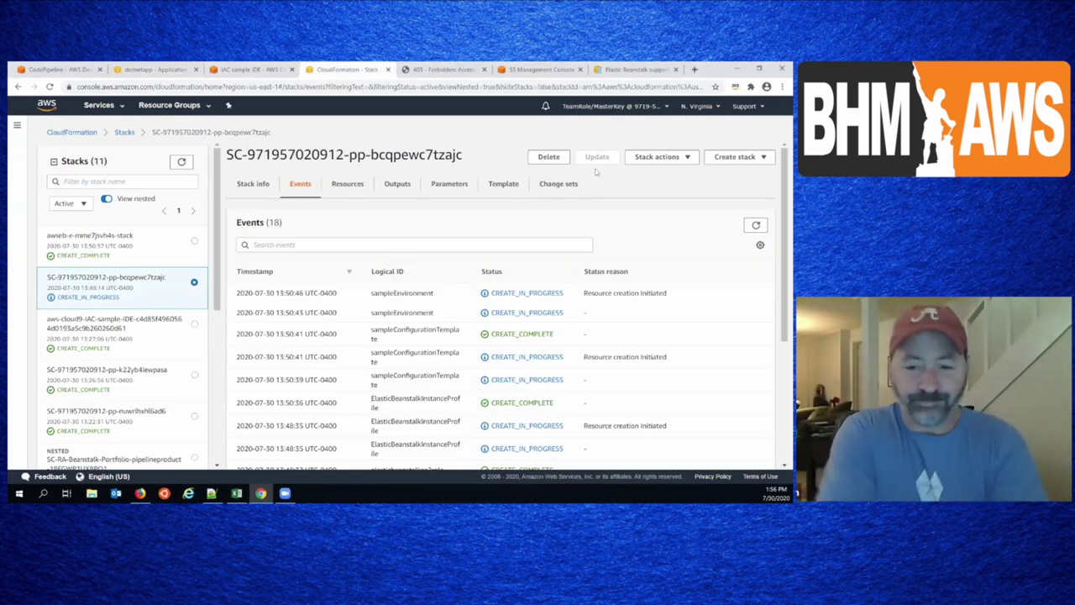
left_click(750, 225)
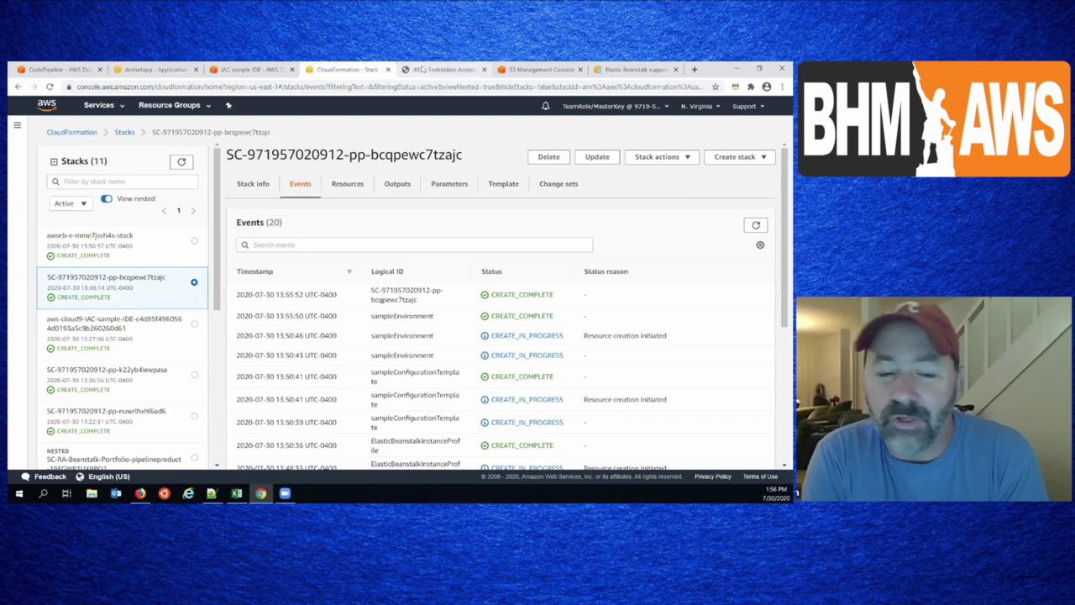
left_click(438, 69)
left_click(50, 86)
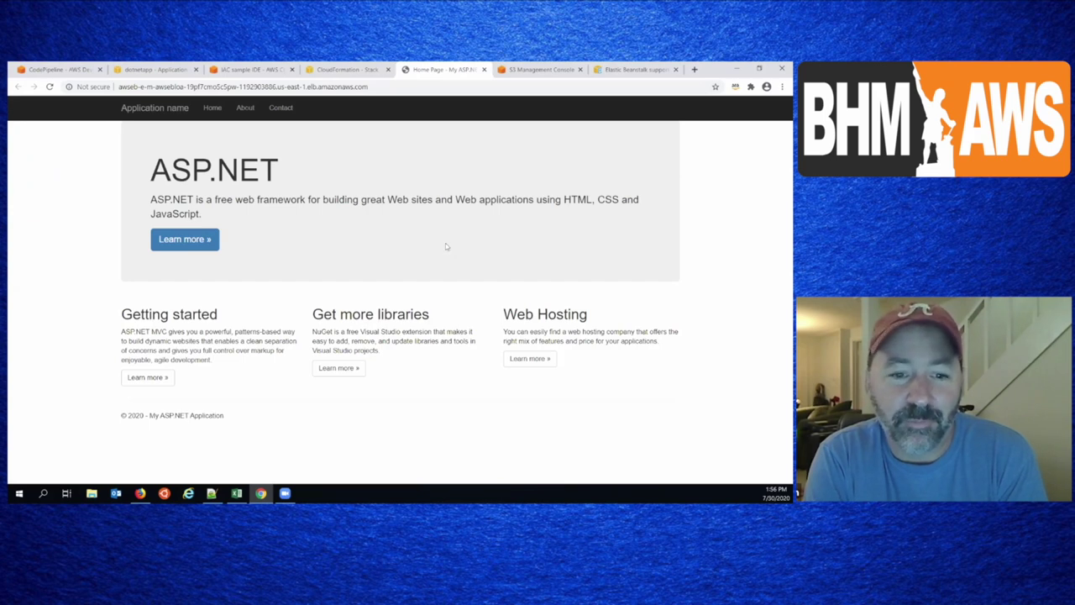
- Open the EB-ENV-dotnetapp environment dashboard in Elastic Beanstalk and review its health, running version, platform and recent events
left_click(140, 70)
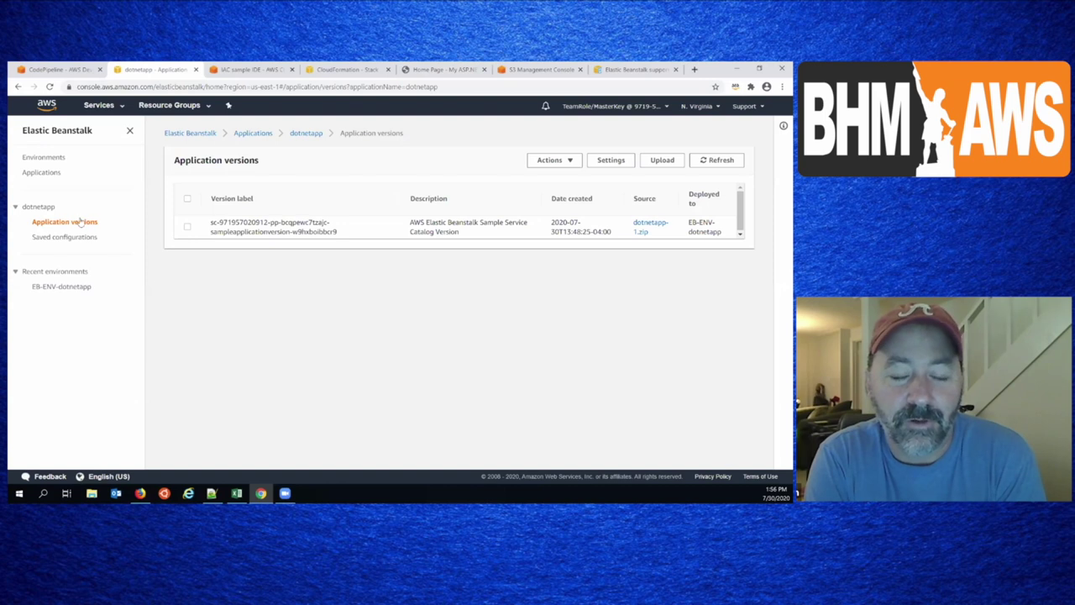
left_click(73, 160)
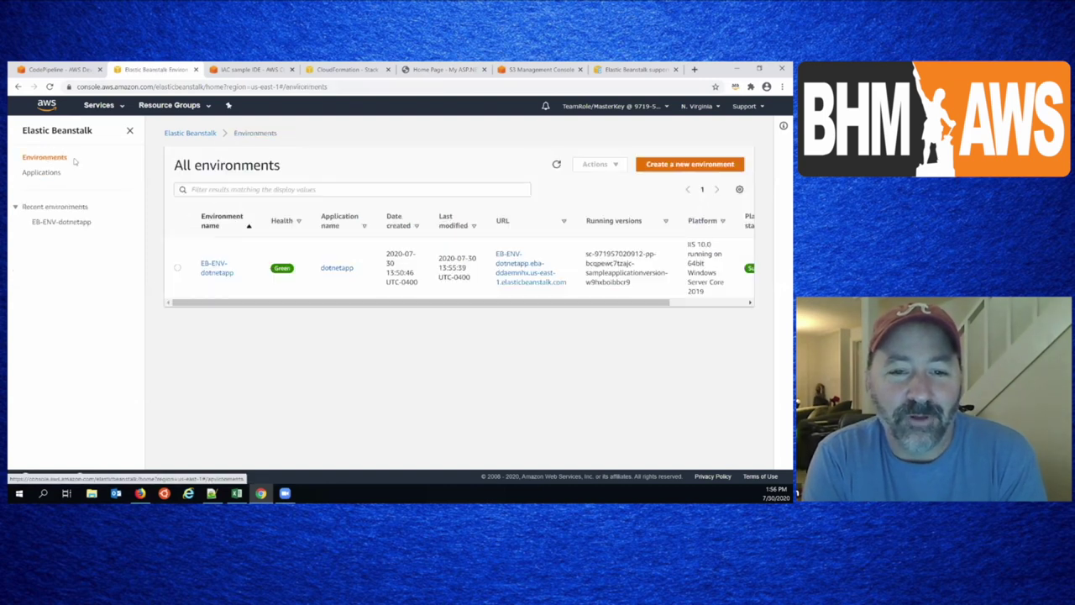
left_click(215, 268)
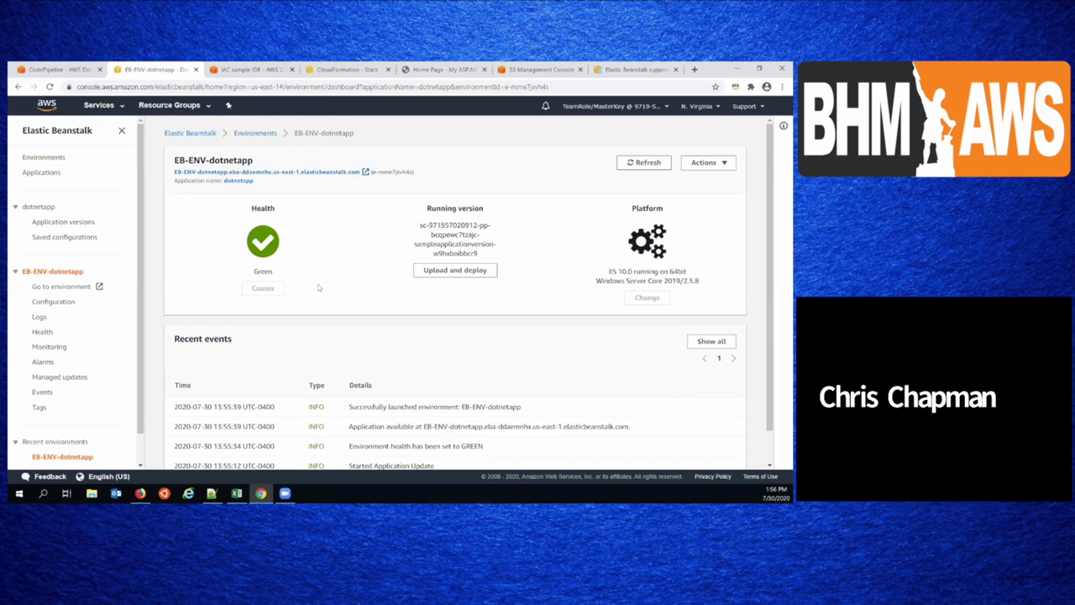
scroll(319, 285, "down", 1)
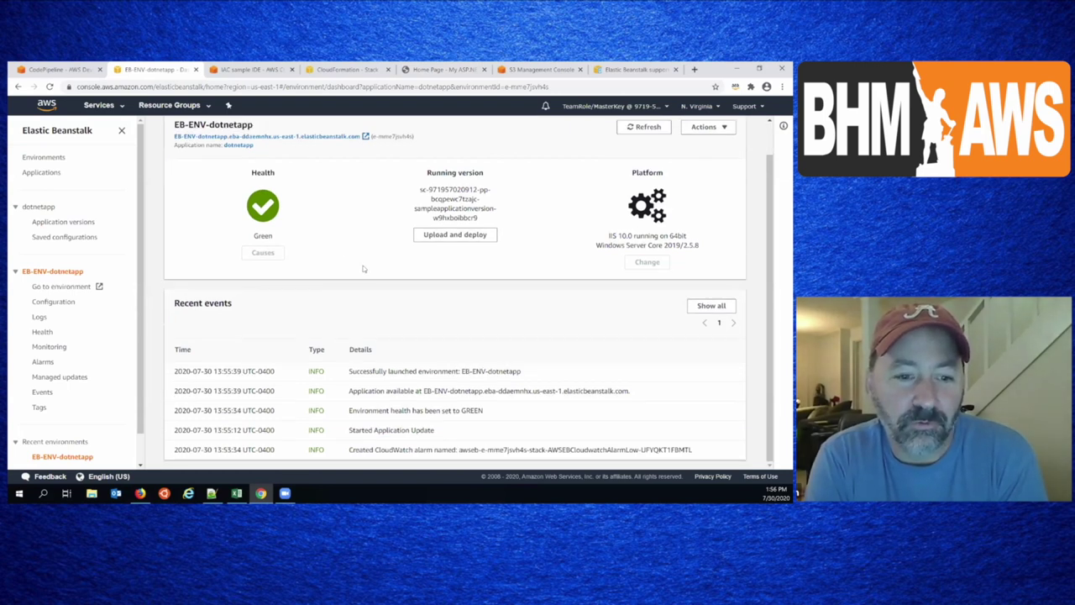
scroll(324, 220, "up", 1)
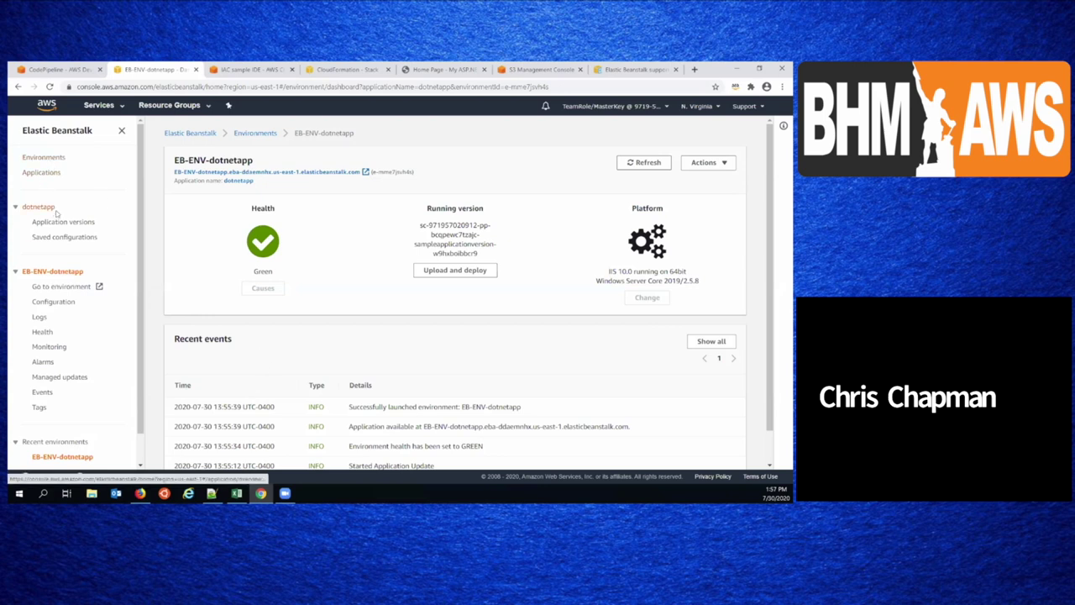
scroll(345, 359, "down", 2)
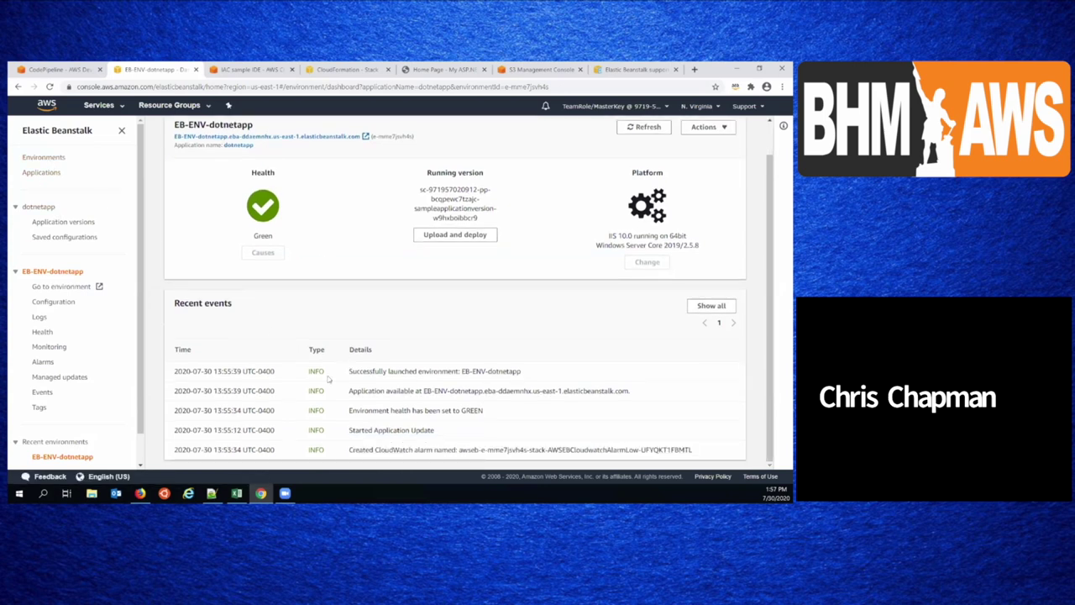
scroll(327, 249, "up", 2)
- Switch to the EC2 console, view the running instances, and open the load balancers list
left_click(105, 107)
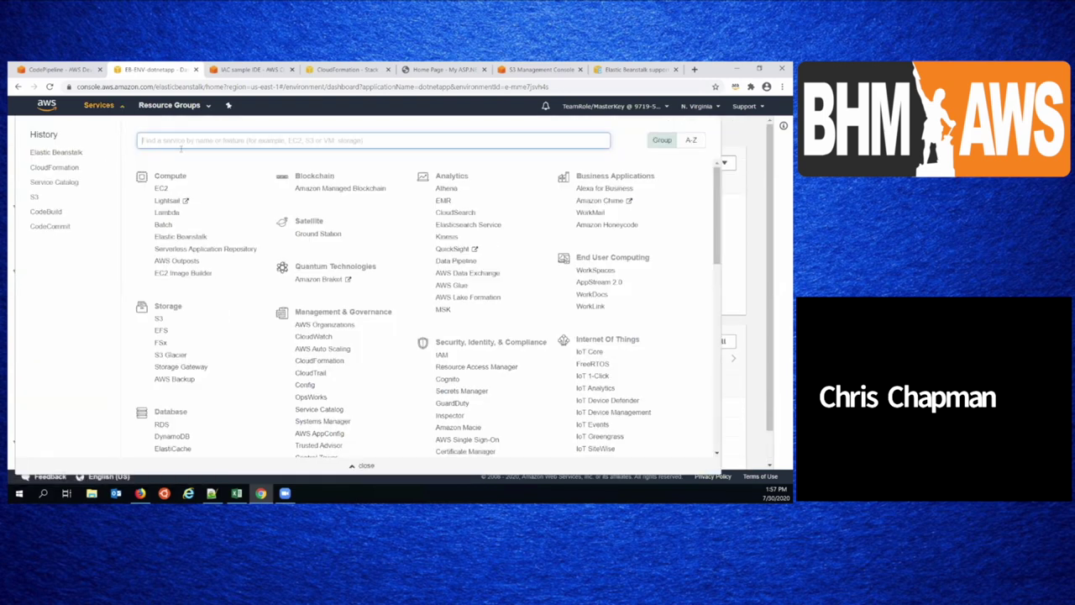
left_click(161, 190)
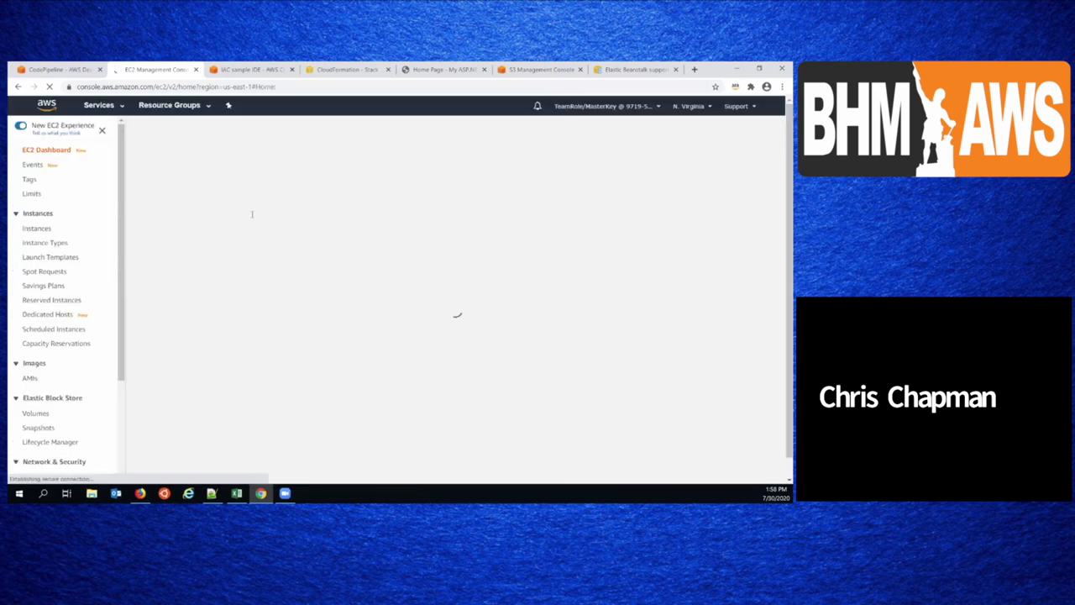
scroll(207, 192, "down", 1)
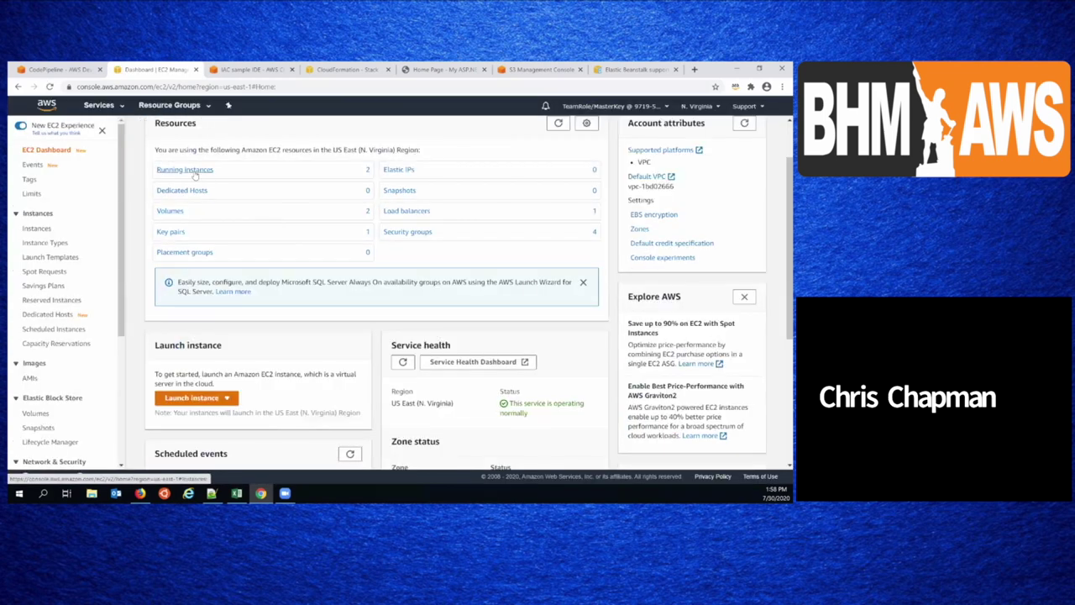
left_click(193, 170)
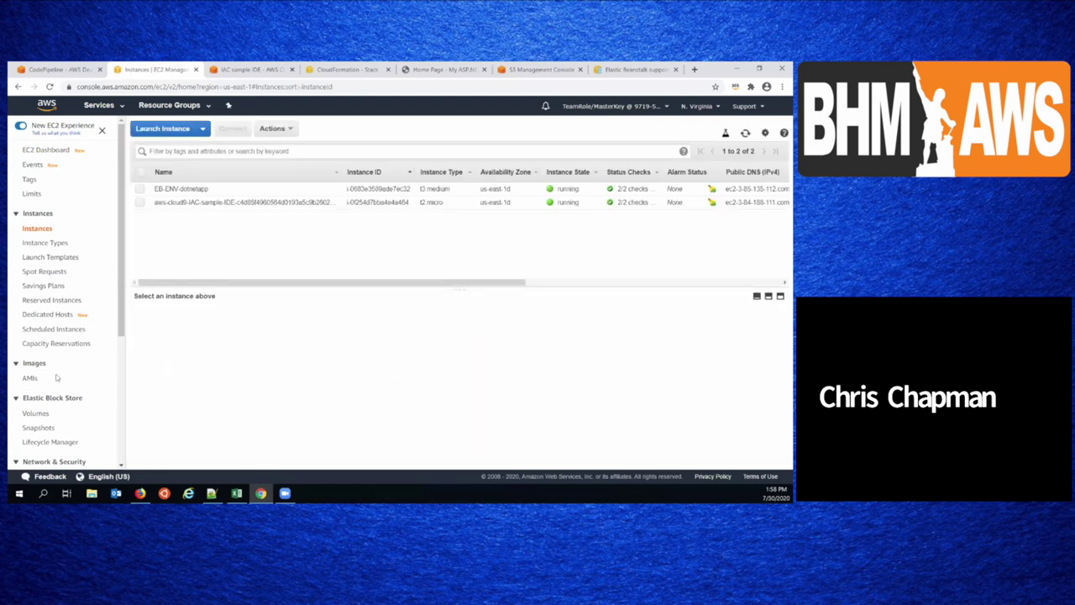
scroll(56, 378, "down", 3)
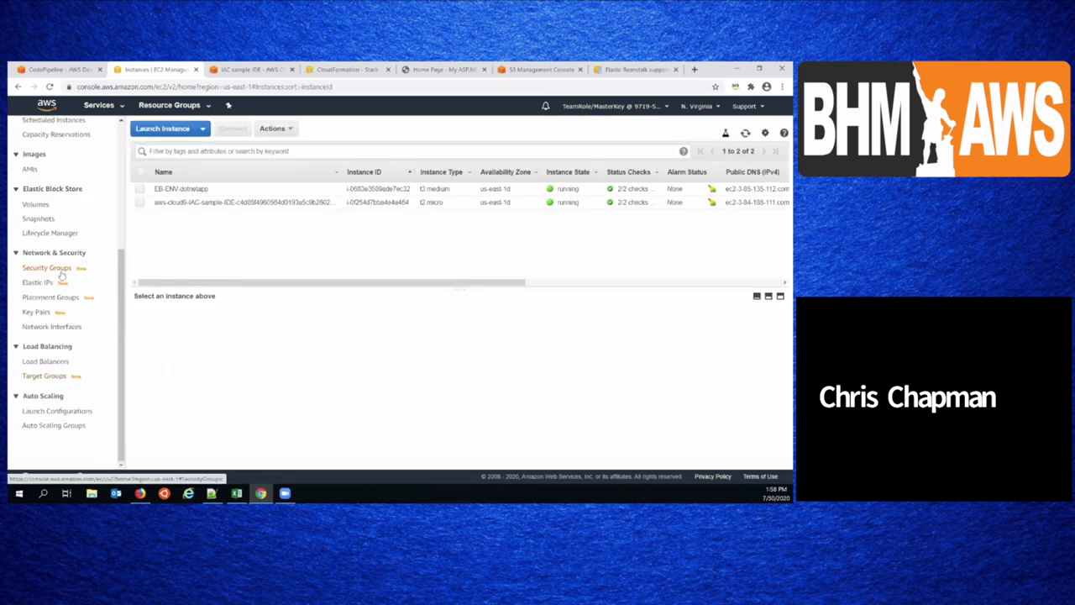
left_click(45, 361)
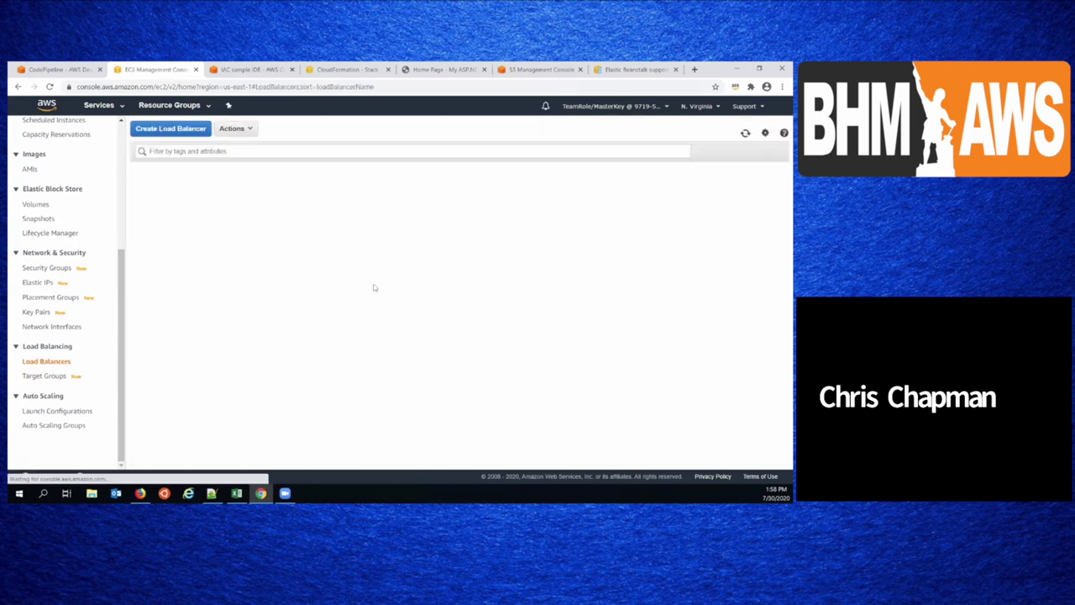
- Inspect the awseb load balancer's basic configuration and its configured listeners in the EC2 console
left_click_drag(298, 321, 327, 244)
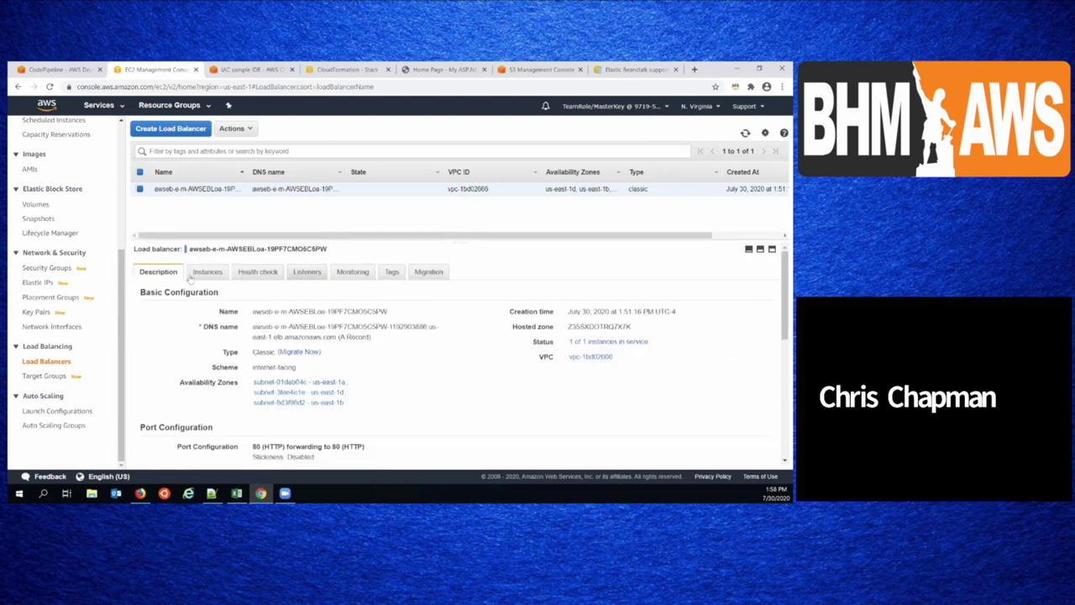
left_click(307, 273)
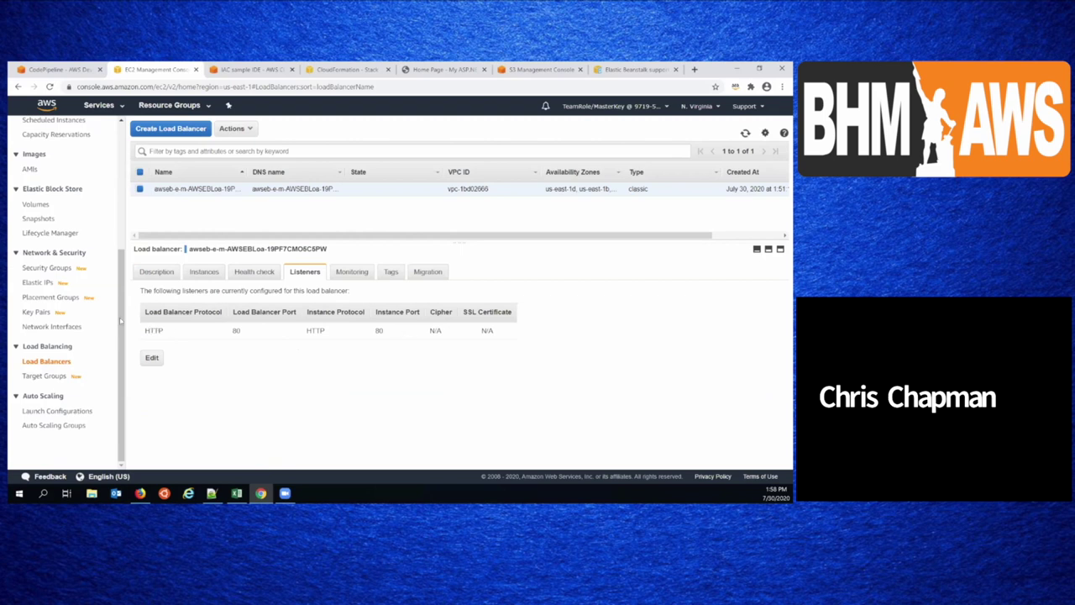
scroll(86, 282, "up", 3)
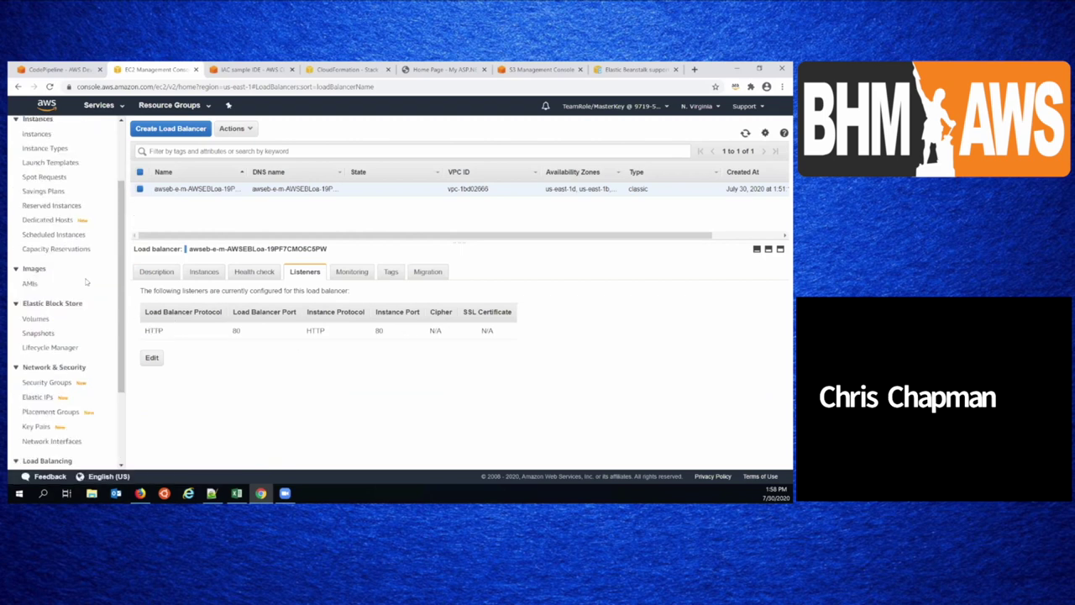
scroll(86, 282, "up", 3)
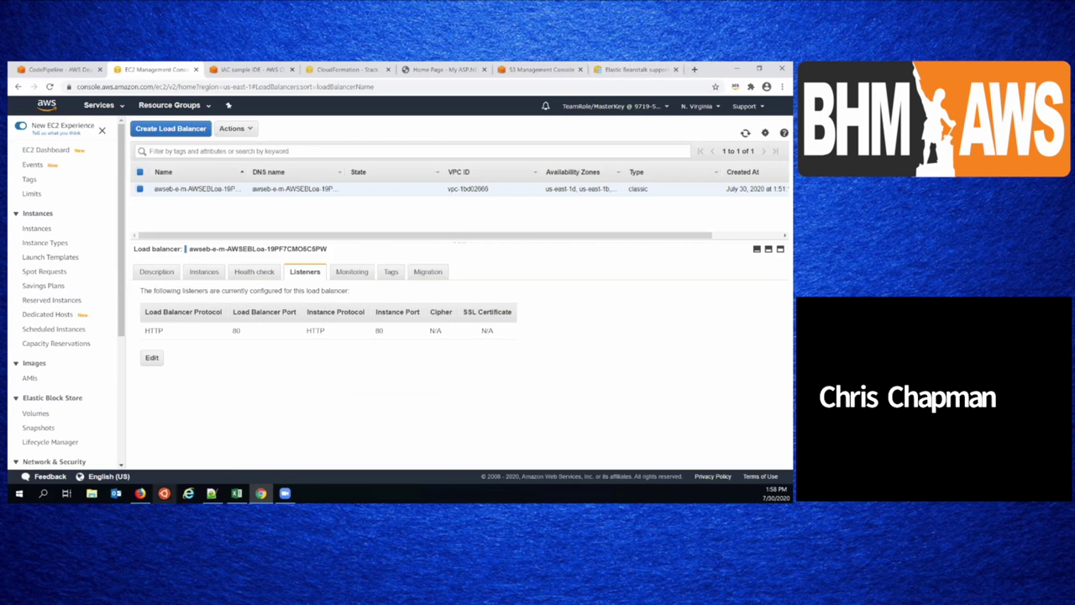
- Switch to GitHub in Firefox and browse the repositories of the aws-samples organization
left_click(140, 493)
scroll(212, 263, "up", 3)
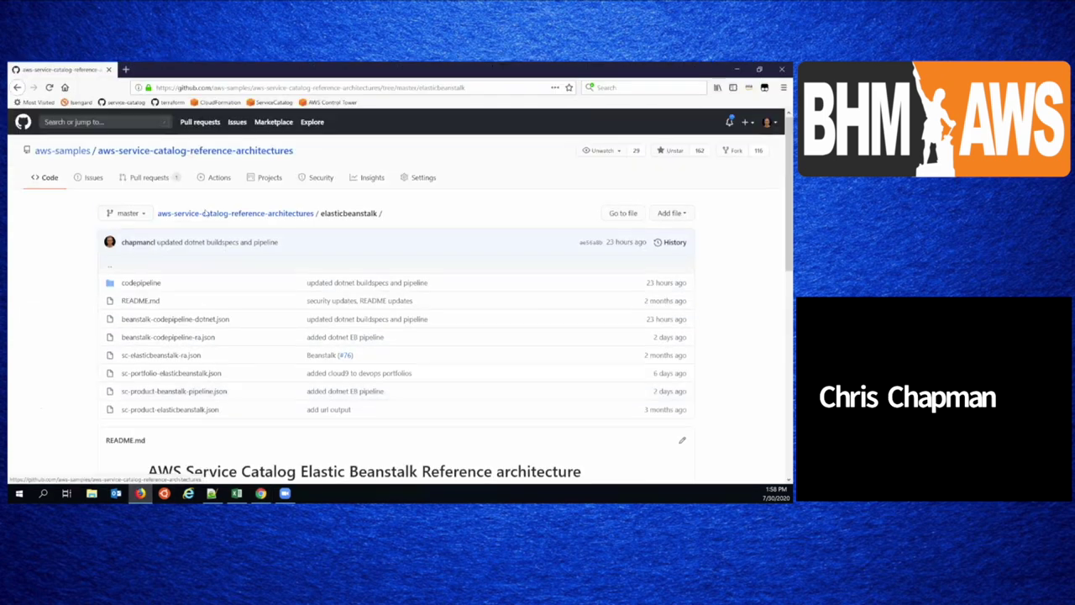
left_click(62, 151)
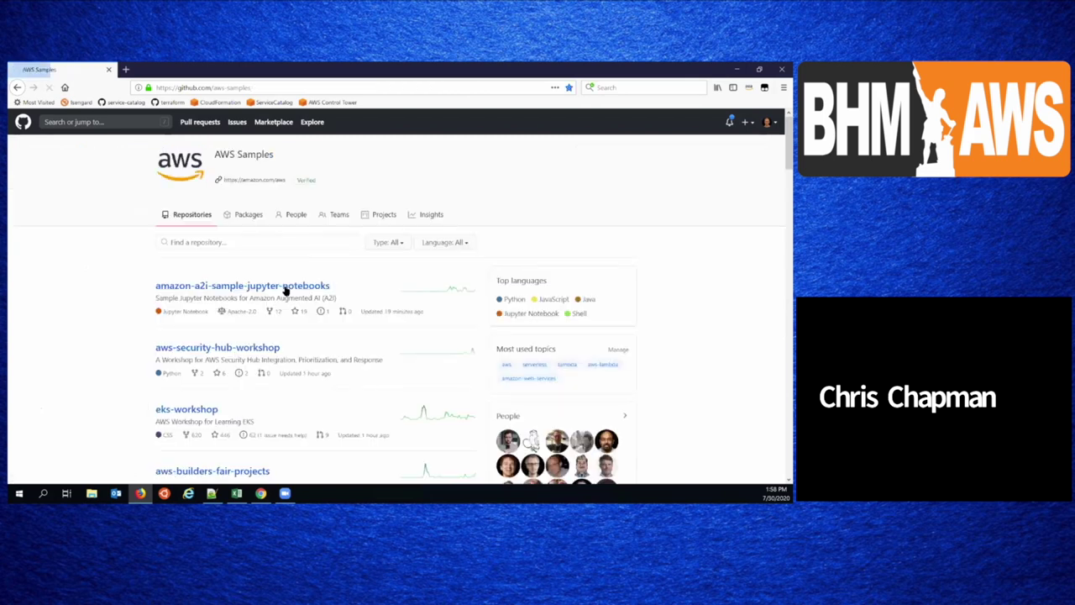
scroll(265, 222, "down", 2)
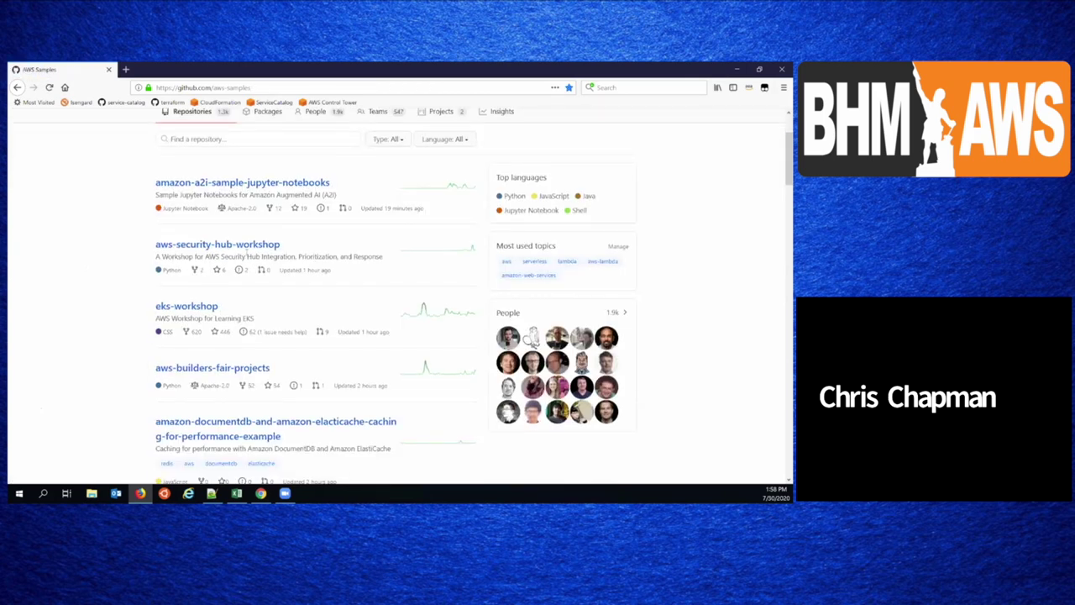
scroll(245, 267, "down", 4)
scroll(228, 239, "up", 2)
- Open the eks-workshop repository and read the setup instructions in its README
left_click(178, 204)
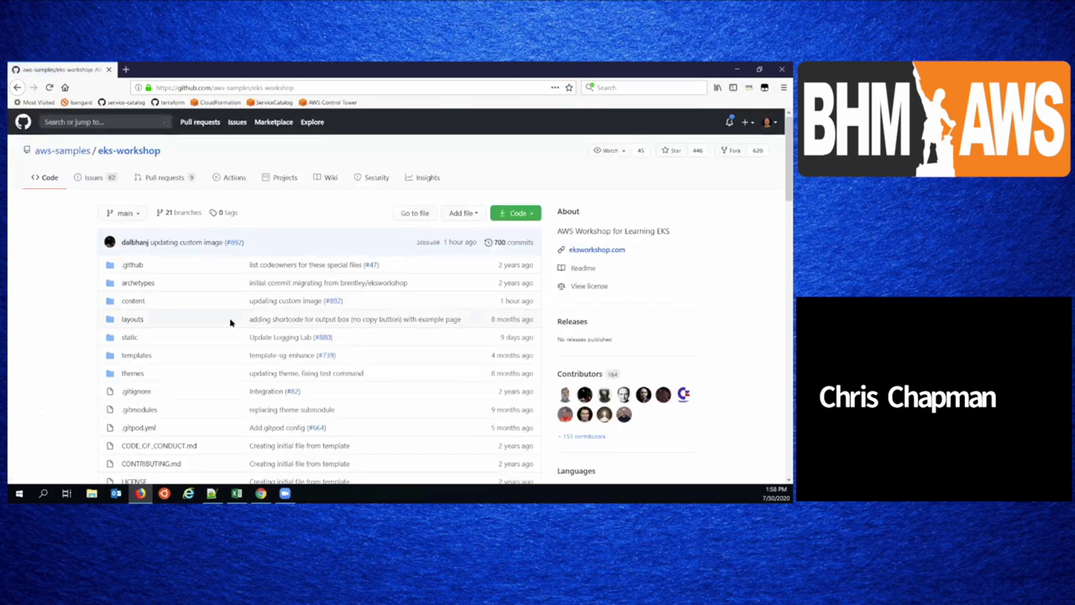
scroll(227, 321, "down", 3)
scroll(225, 311, "down", 4)
scroll(243, 348, "down", 3)
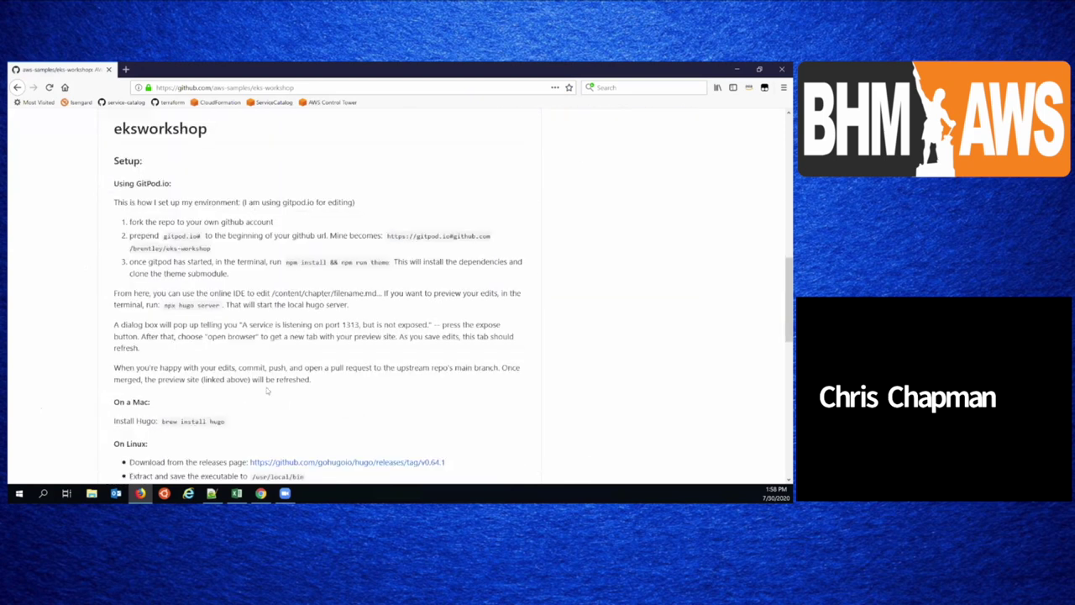
scroll(308, 373, "up", 3)
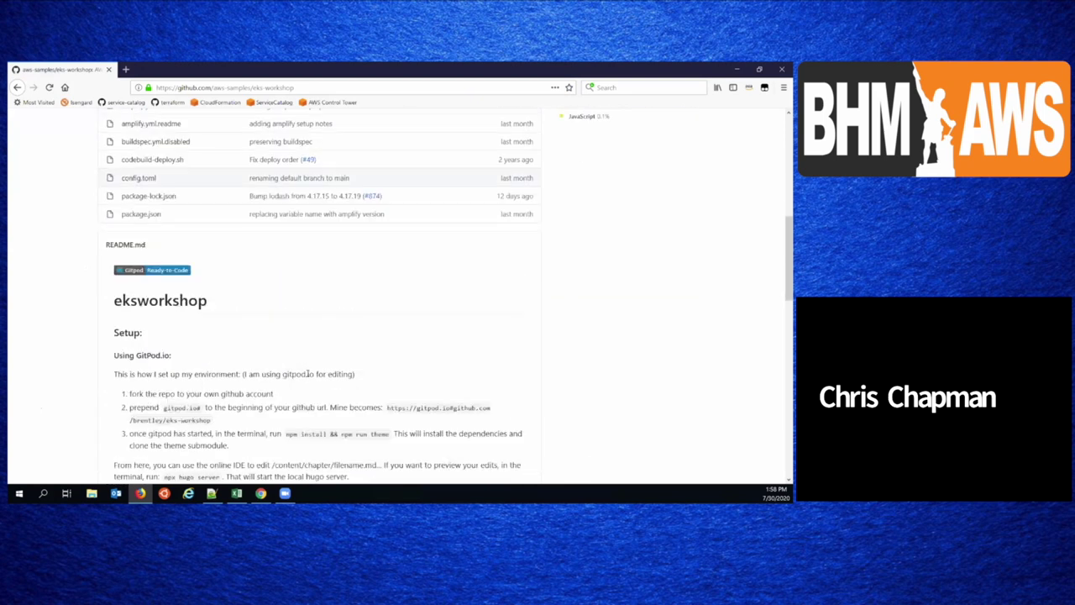
scroll(355, 373, "up", 10)
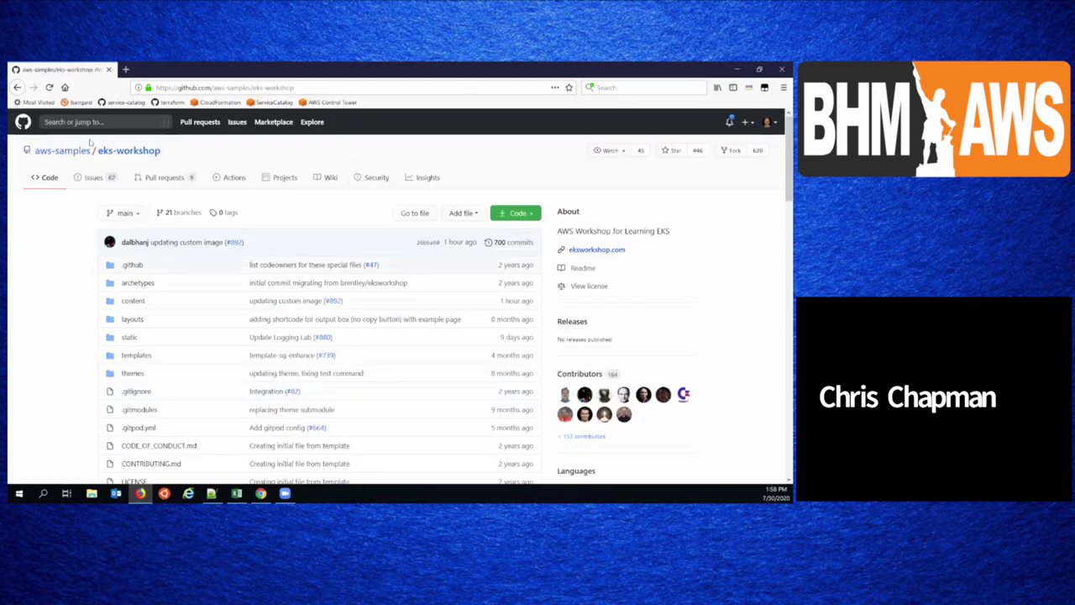
mouse_move(91, 151)
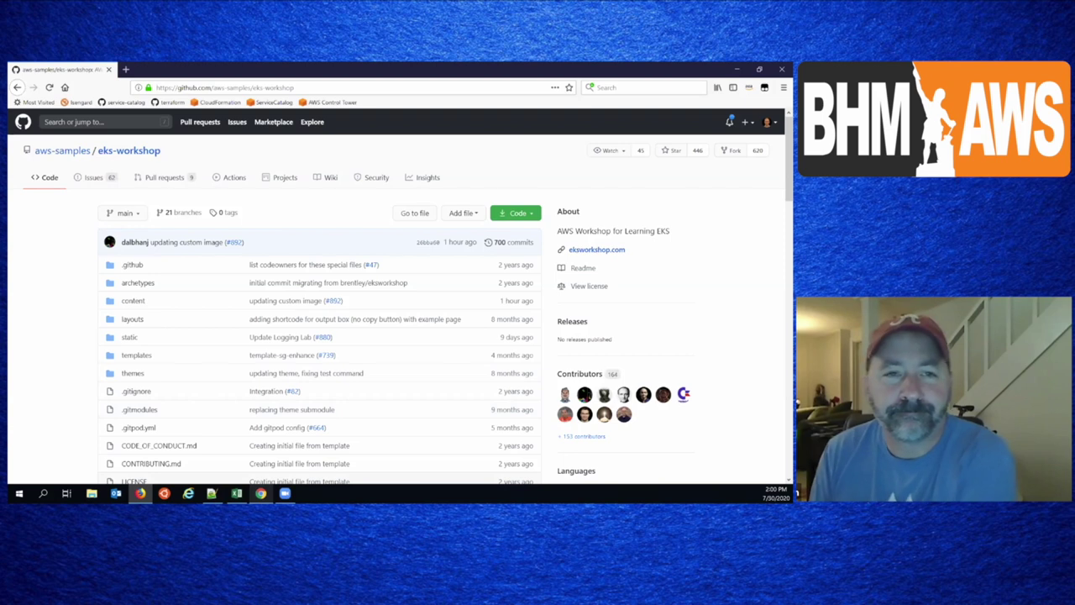
- Return to Chrome, check the deployed ASP.NET home page, and open dotnetapp's Views/Home/Index.cshtml in the Cloud9 IDE
mouse_move(260, 493)
left_click(268, 444)
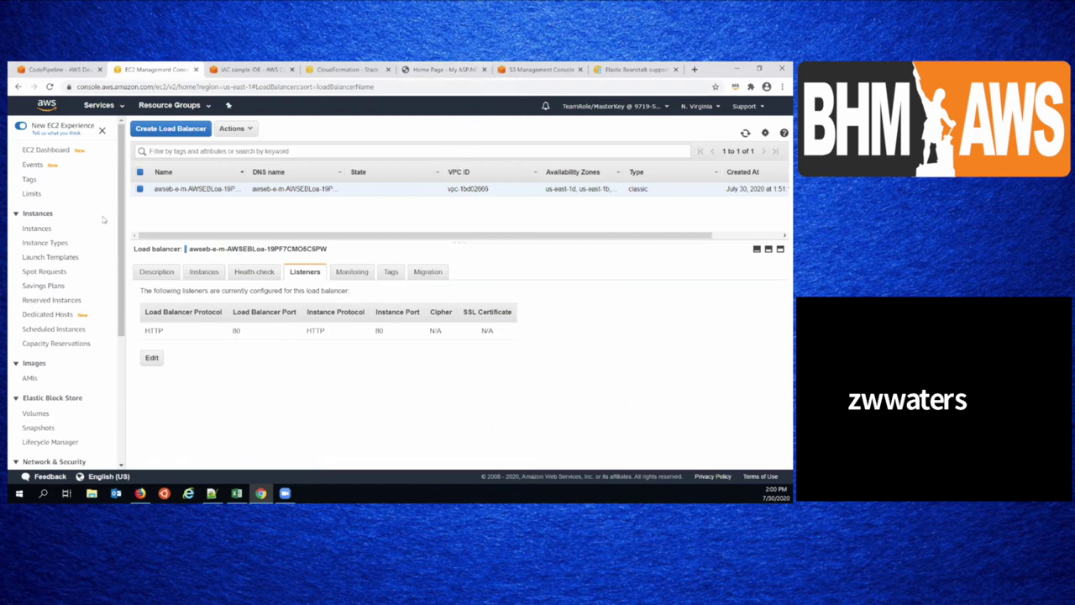
left_click(417, 72)
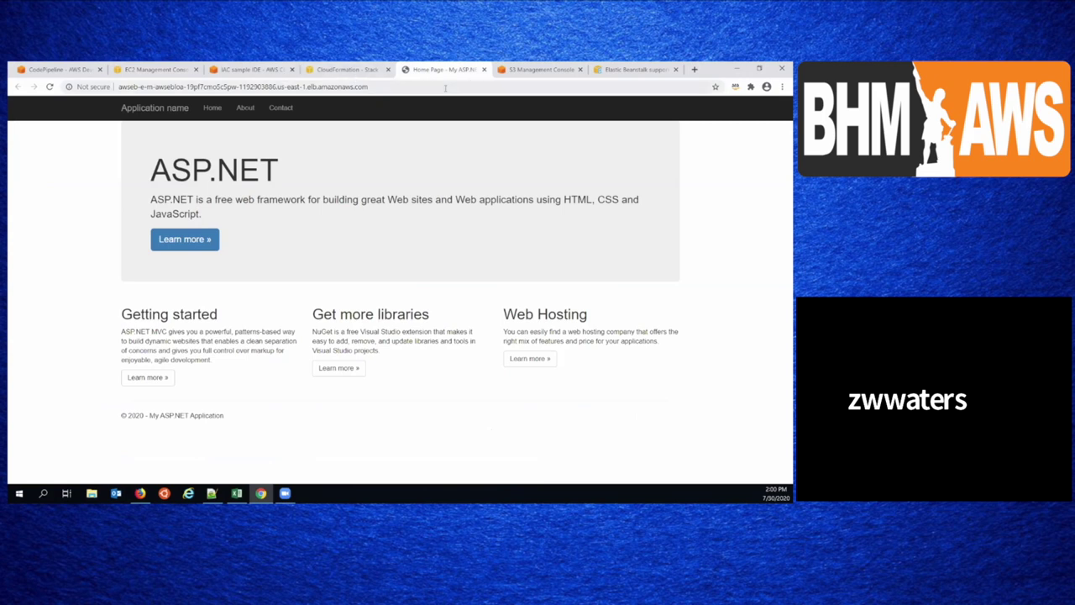
left_click(252, 70)
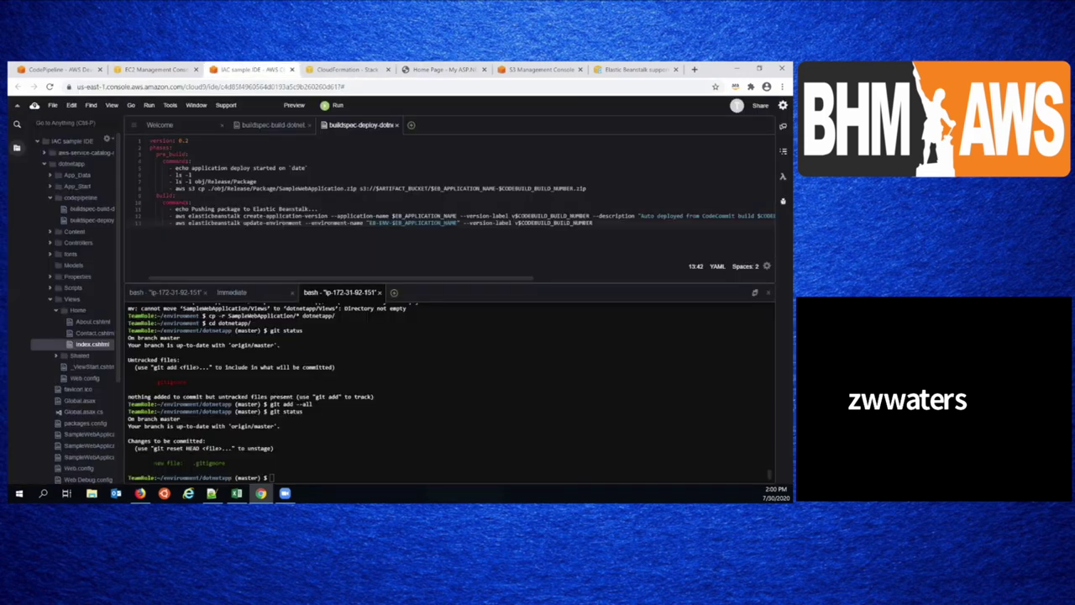
double_click(112, 346)
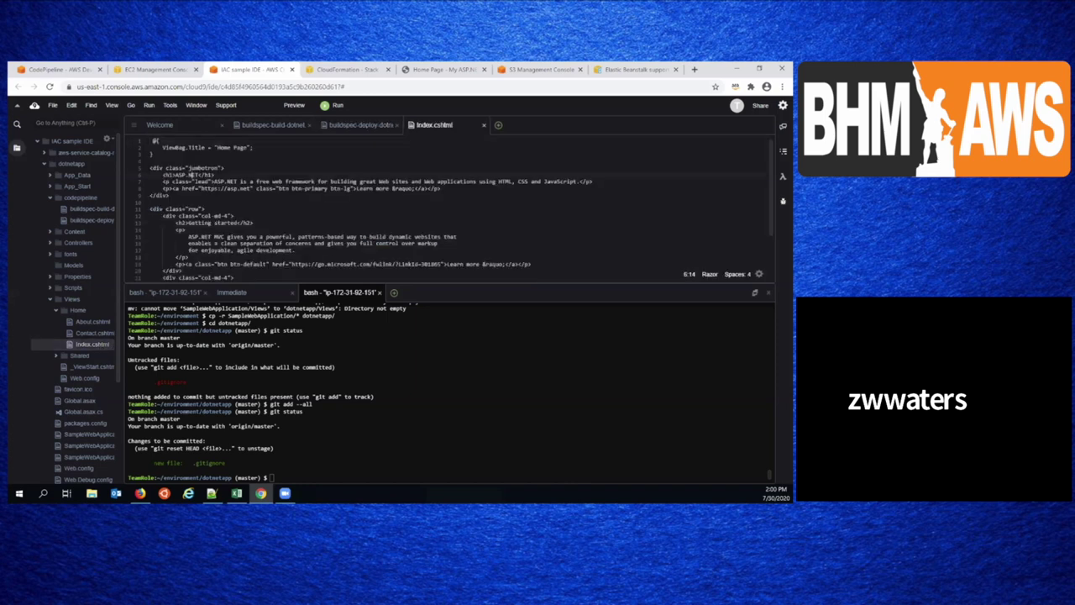
- Replace the jumbotron's h1 heading text with "Hello BHM!" and save Index.cshtml
key("BackSpace")
key("BackSpace")
key("BackSpace")
key("BackSpace")
key("BackSpace")
key("BackSpace")
key("Delete")
type("Hello BHM!")
key("ctrl+s")
- Check the dotnetapp repository's pending changes in the terminal with git status
type("git statu")
key("Return")
key("Up")
type("s")
key("Return")
- Commit all tracked changes with the message "new index" and push them to the CodeCommit repository
type("git commit -am ")
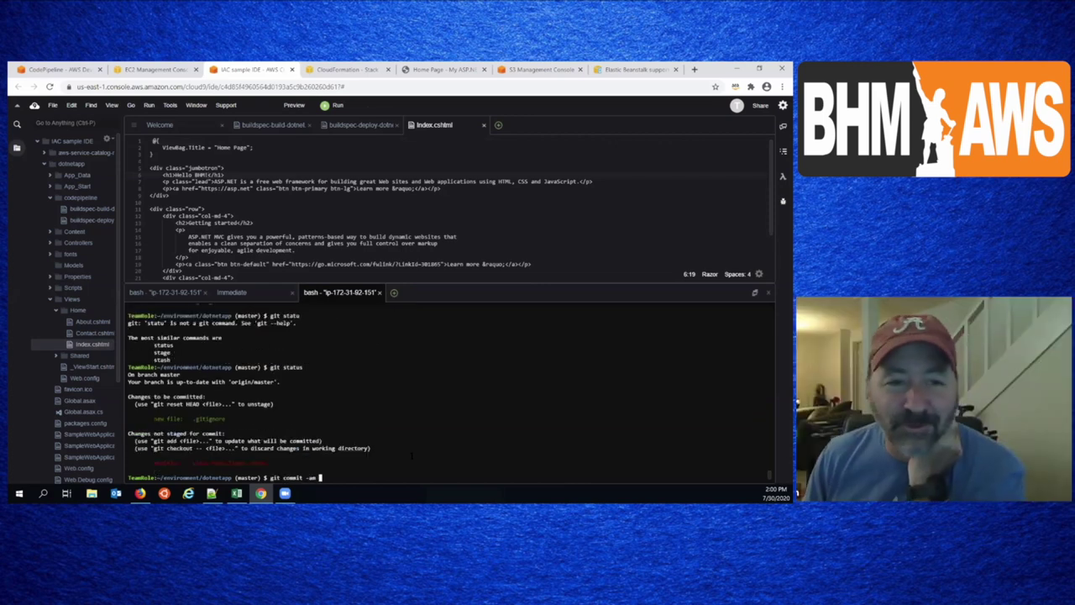
type("\"new")
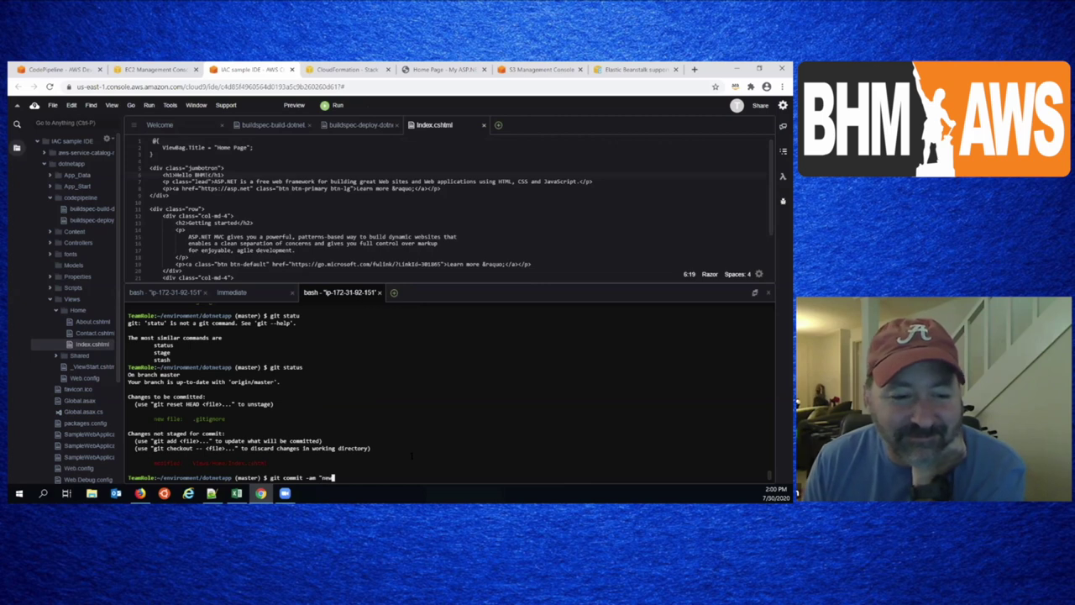
type(" index\"")
key("Return")
type("git push")
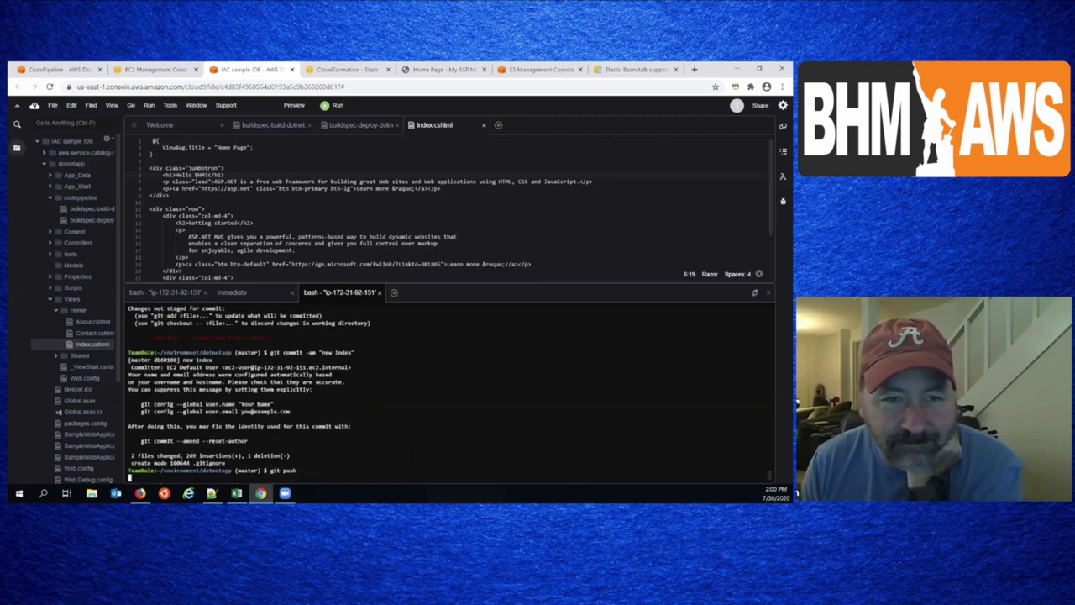
key("Return")
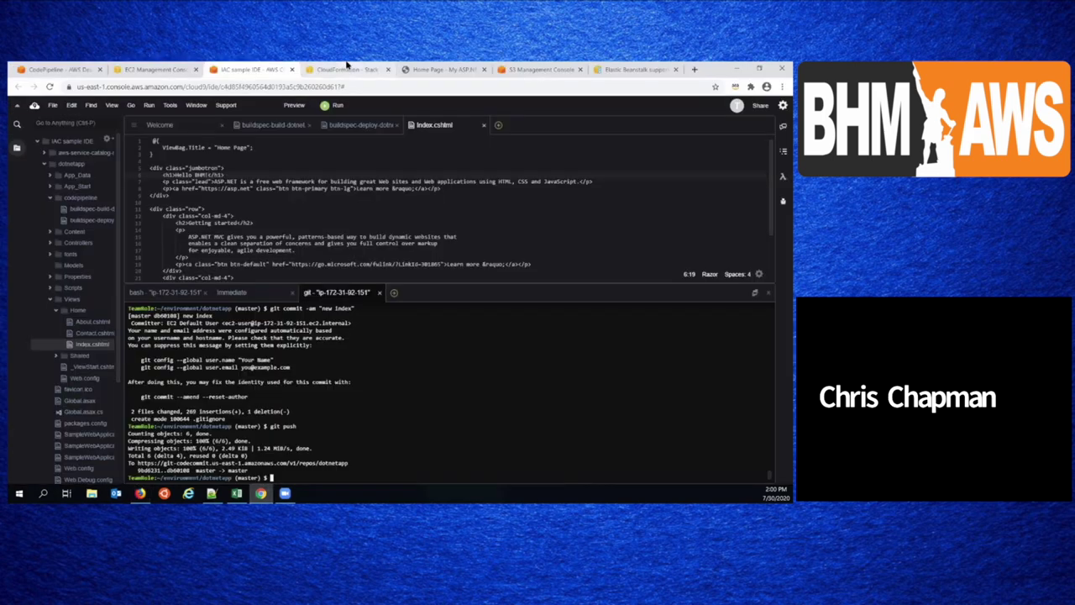
- Check the sample application stack's events, the deployed home page, and the dotnetapp pipeline's build and deploy stages
left_click(352, 67)
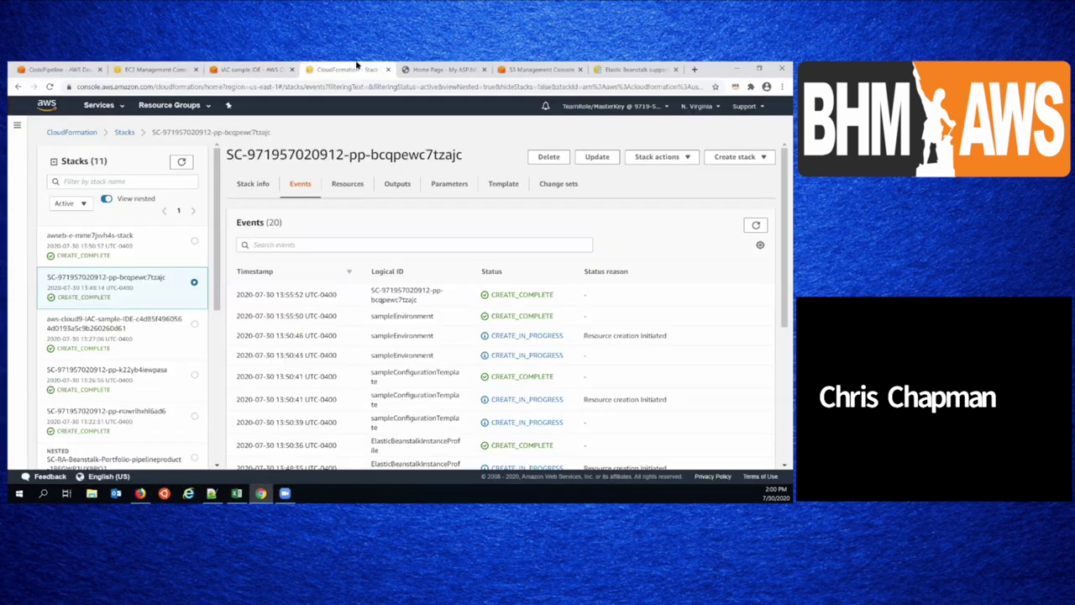
left_click(454, 67)
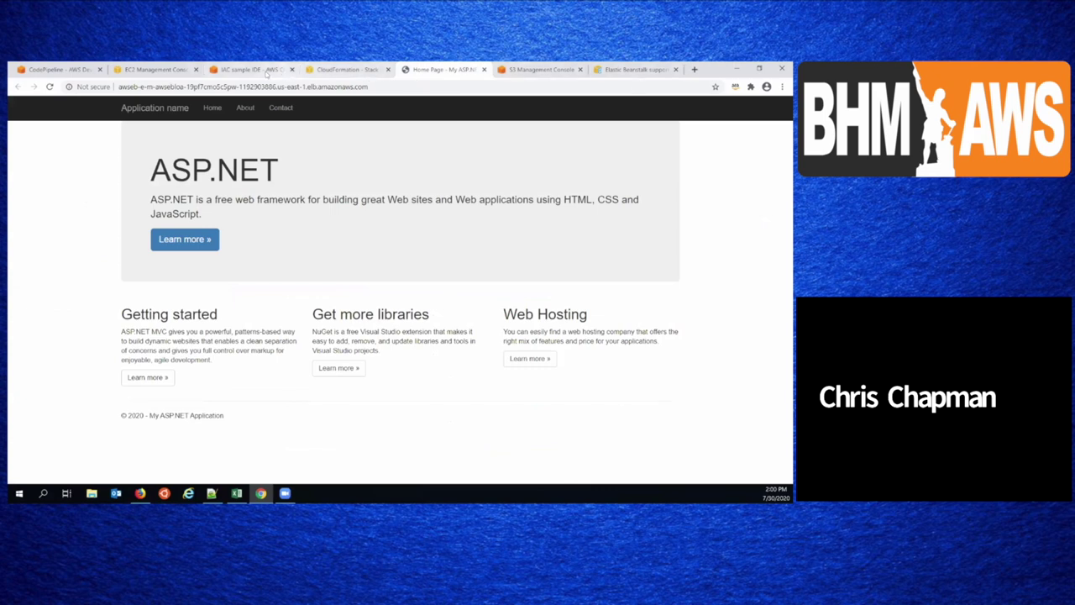
left_click(351, 72)
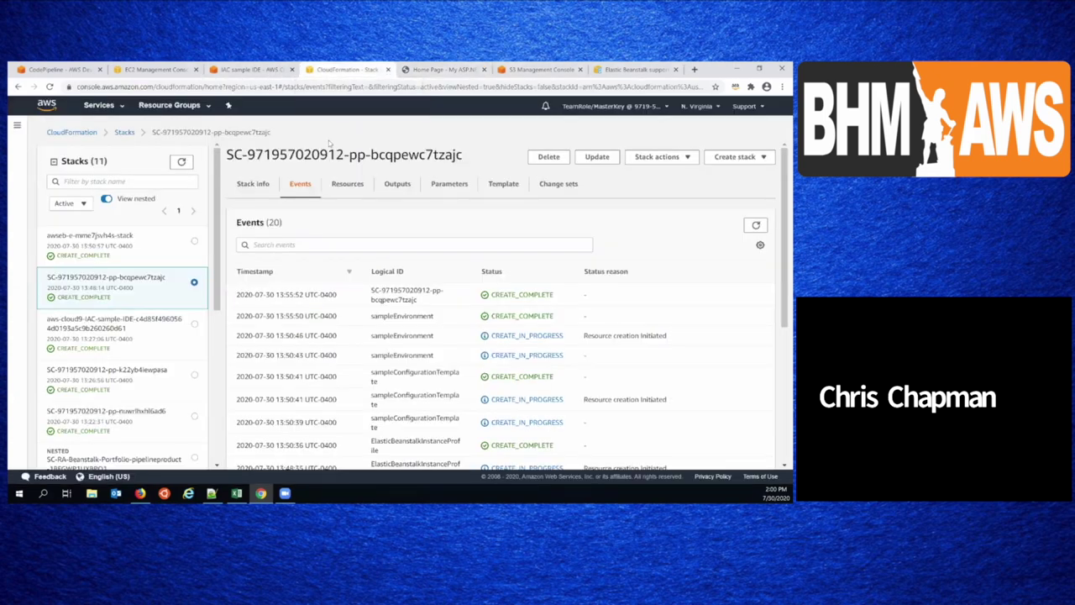
left_click(79, 70)
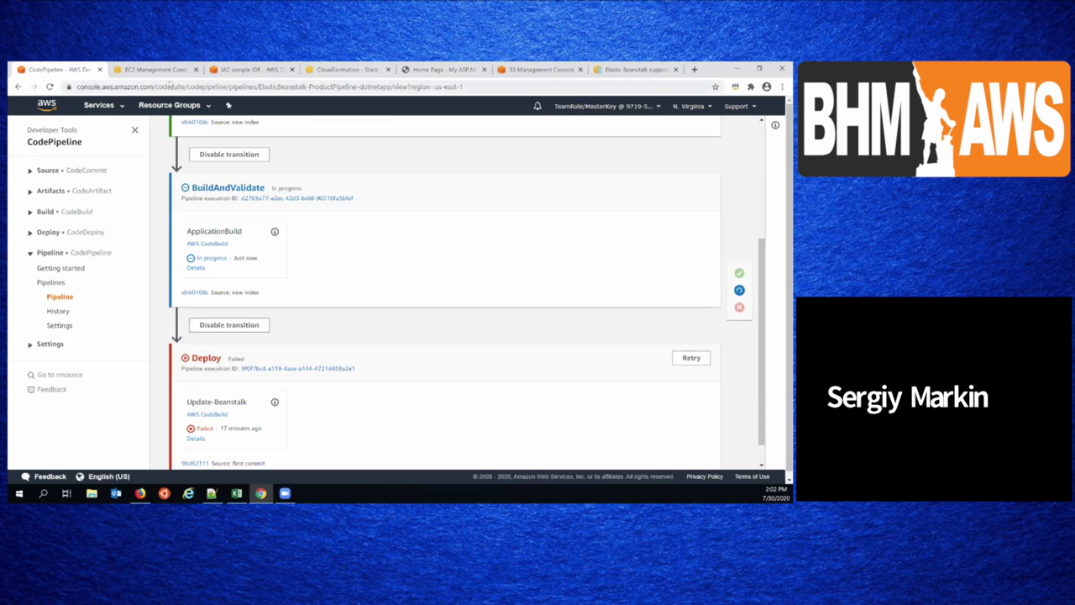
- Go to the Elastic Beanstalk service and open the EB-ENV-dotnetapp environment's dashboard
left_click(99, 105)
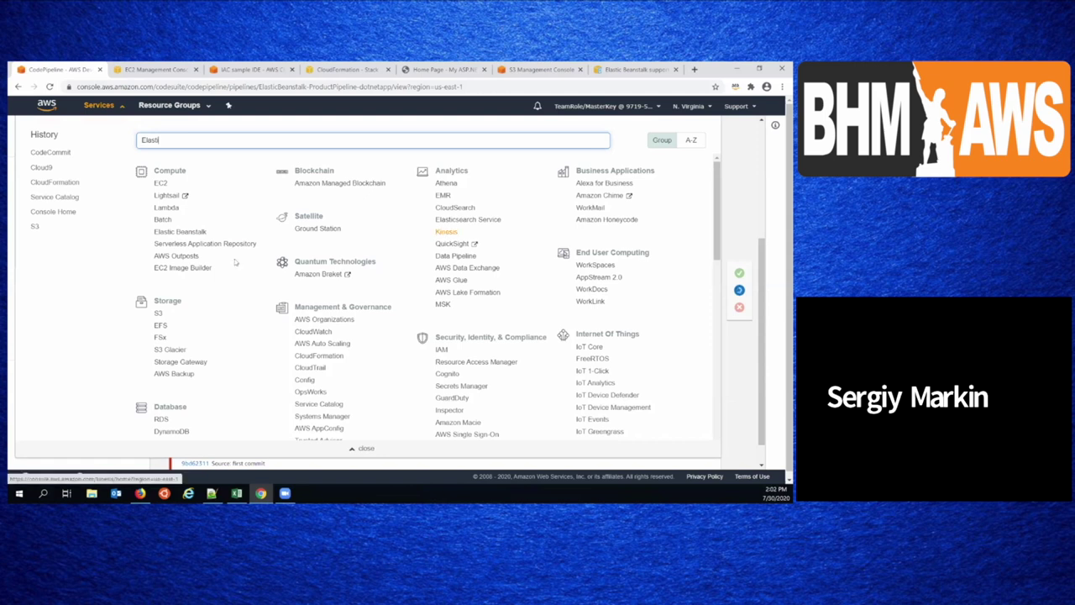
left_click(167, 232)
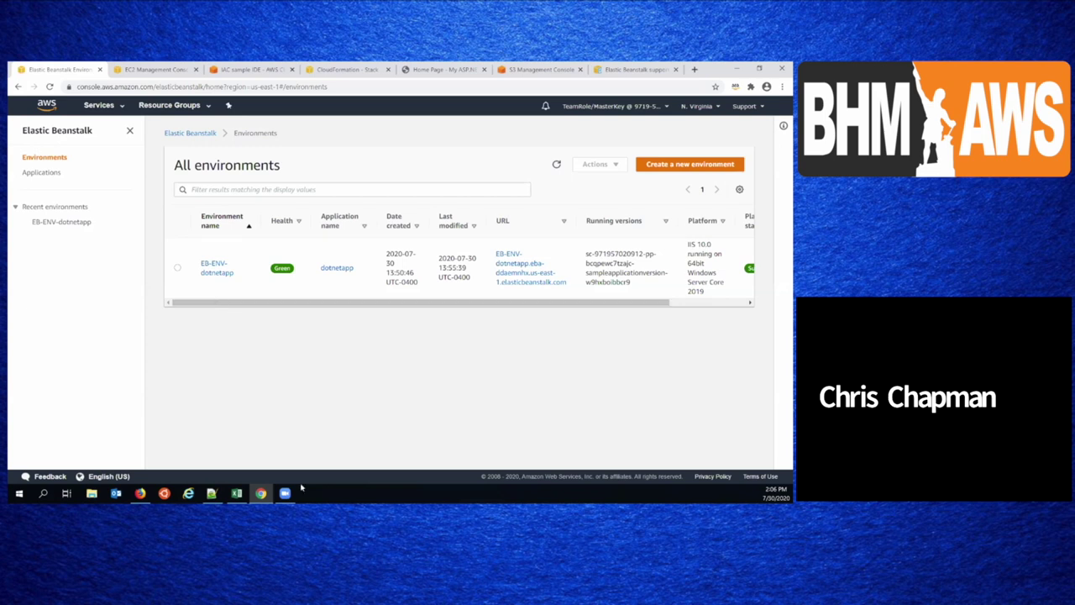
mouse_move(285, 493)
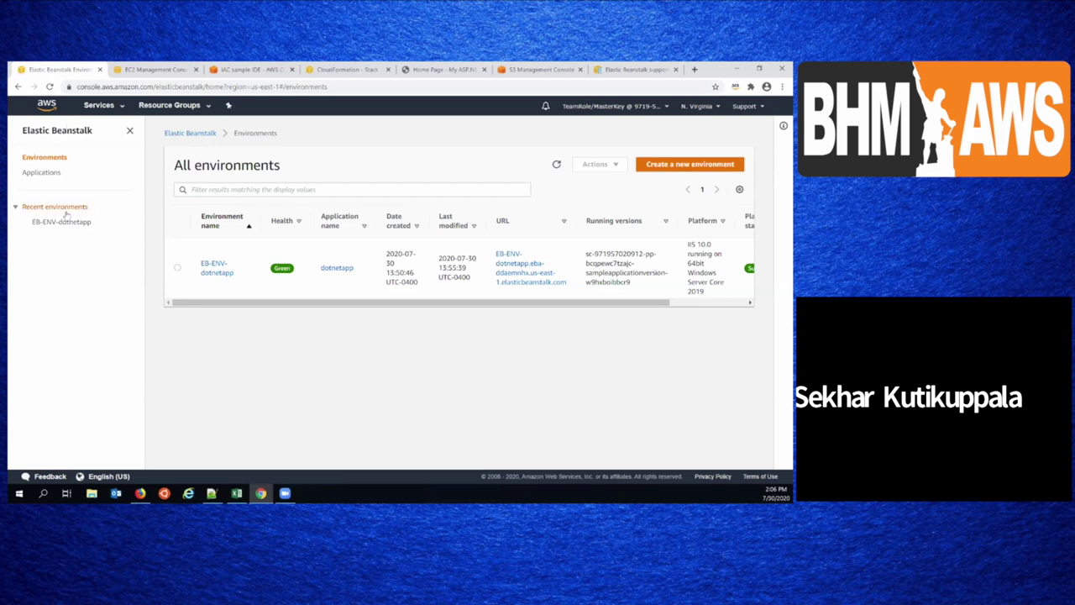
left_click(209, 267)
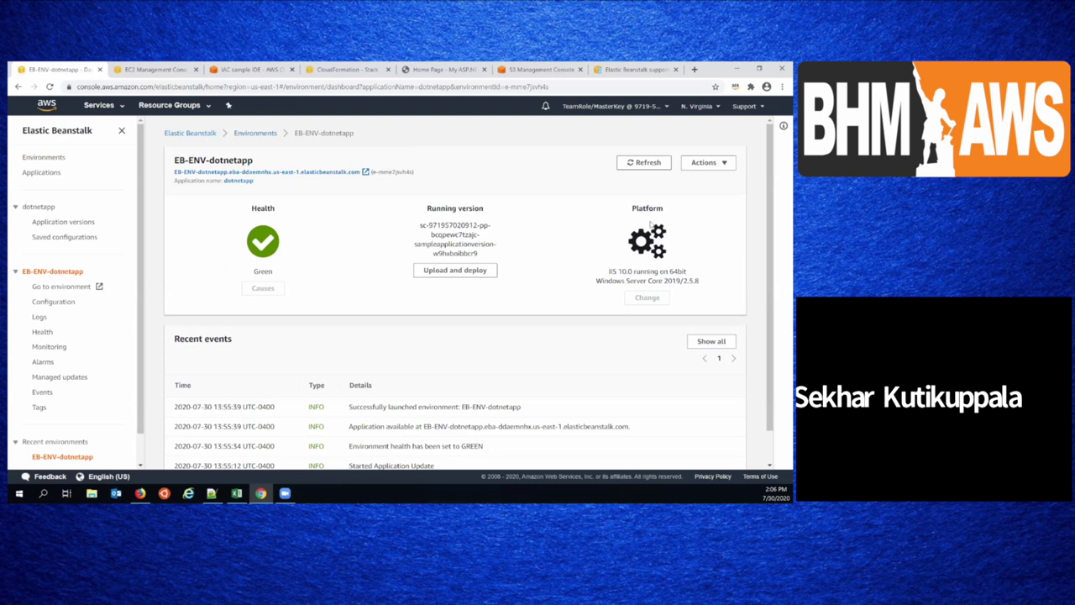
- Review the environment's full configuration overview, view its live site, and close the site again
left_click(55, 302)
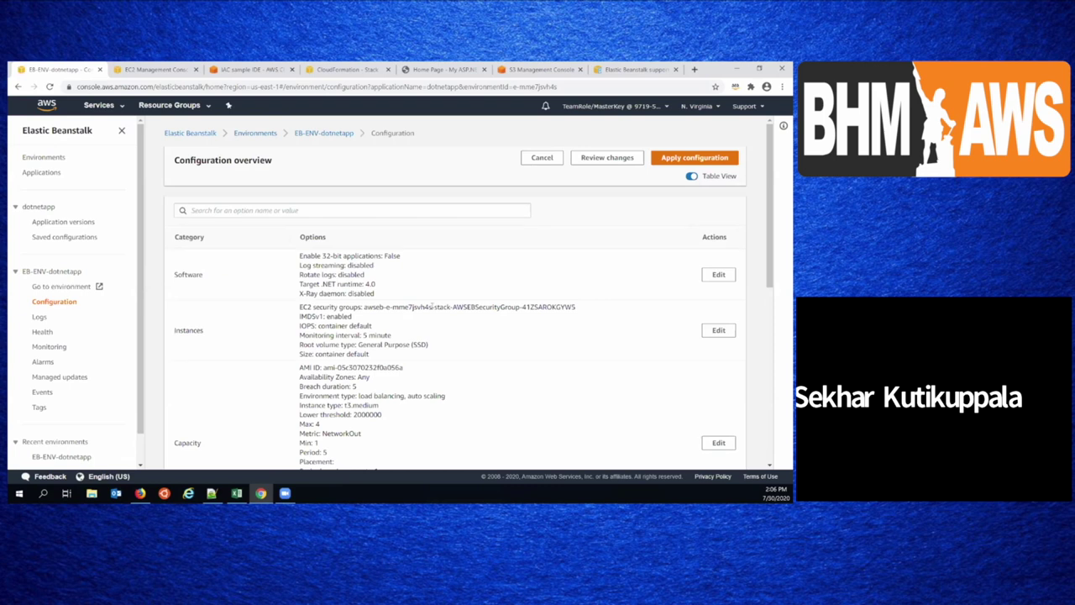
scroll(432, 307, "down", 5)
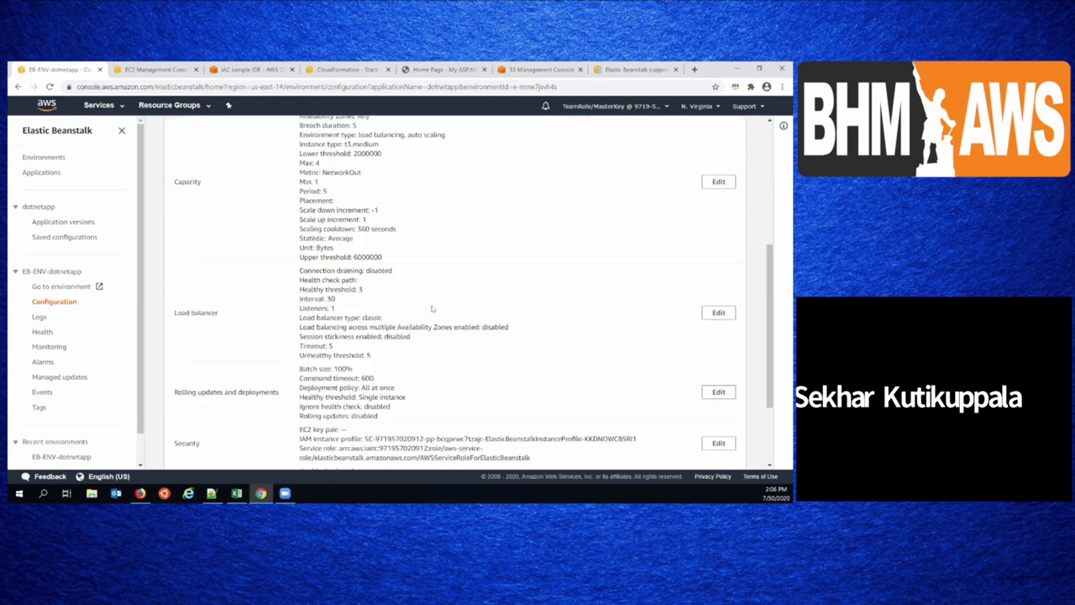
scroll(432, 308, "down", 3)
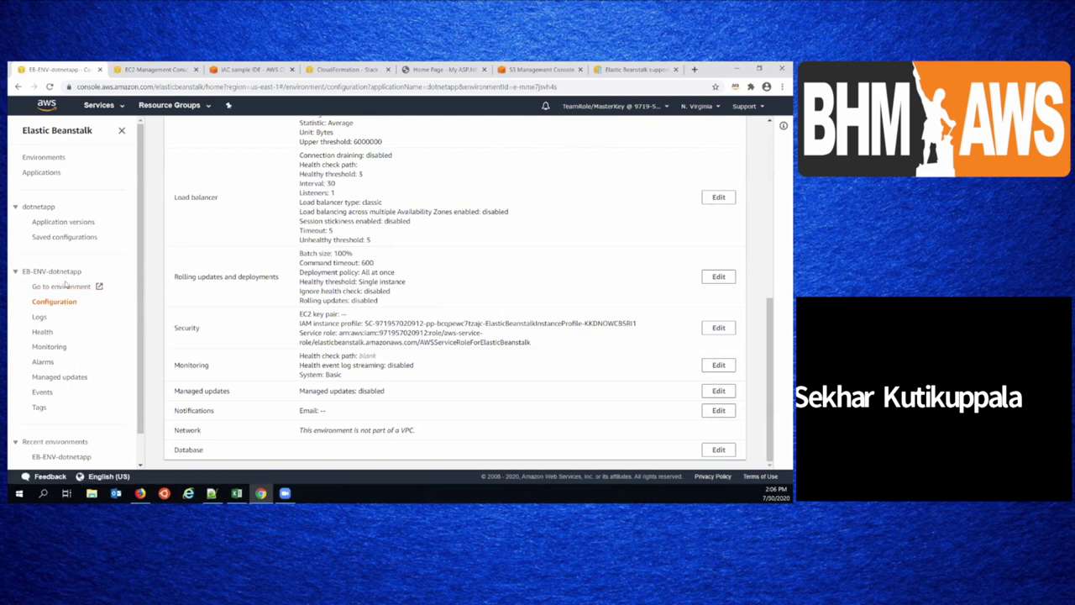
left_click(67, 288)
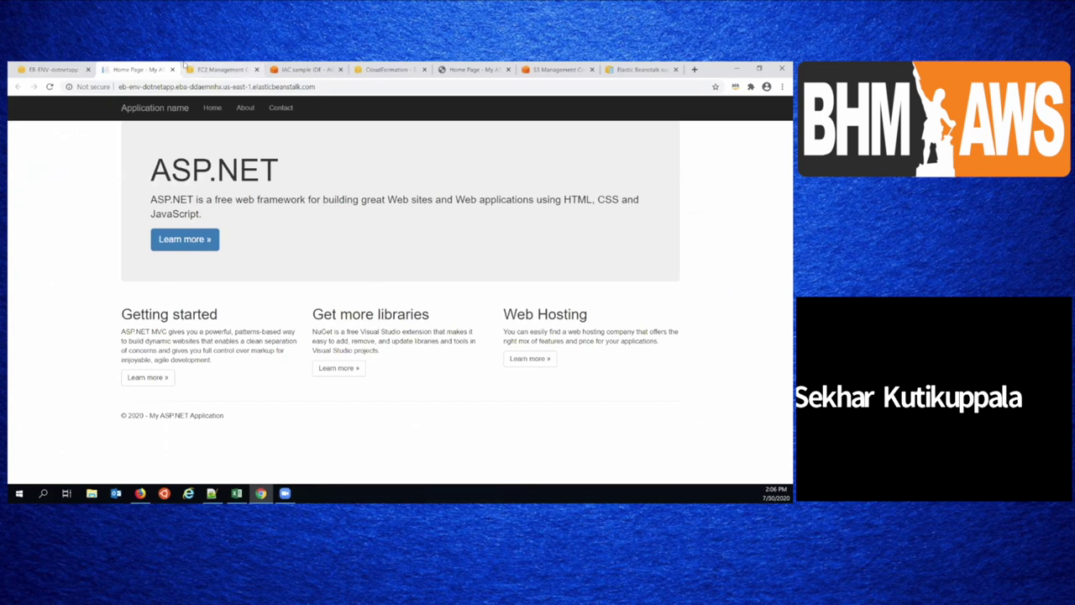
left_click(173, 70)
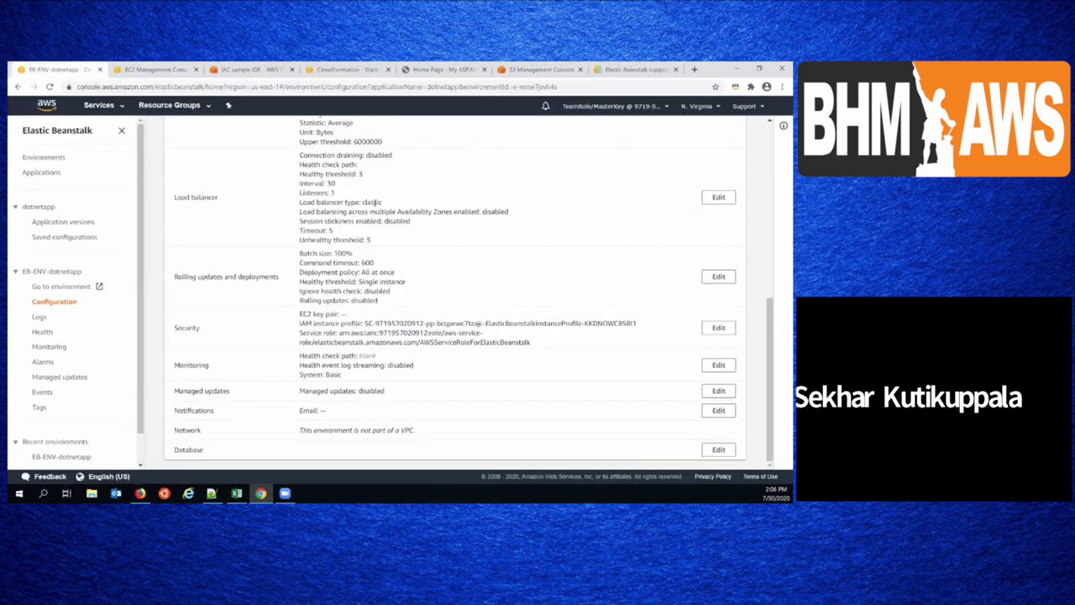
- Open dotnetapp's saved configurations and select the Service Catalog sample configuration template
left_click(90, 238)
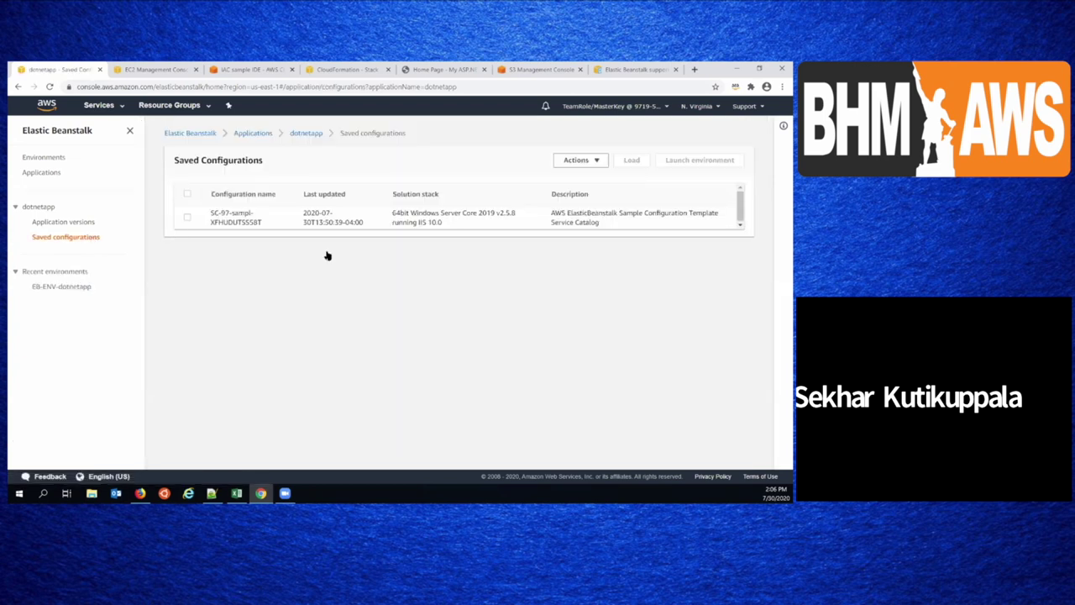
left_click(187, 219)
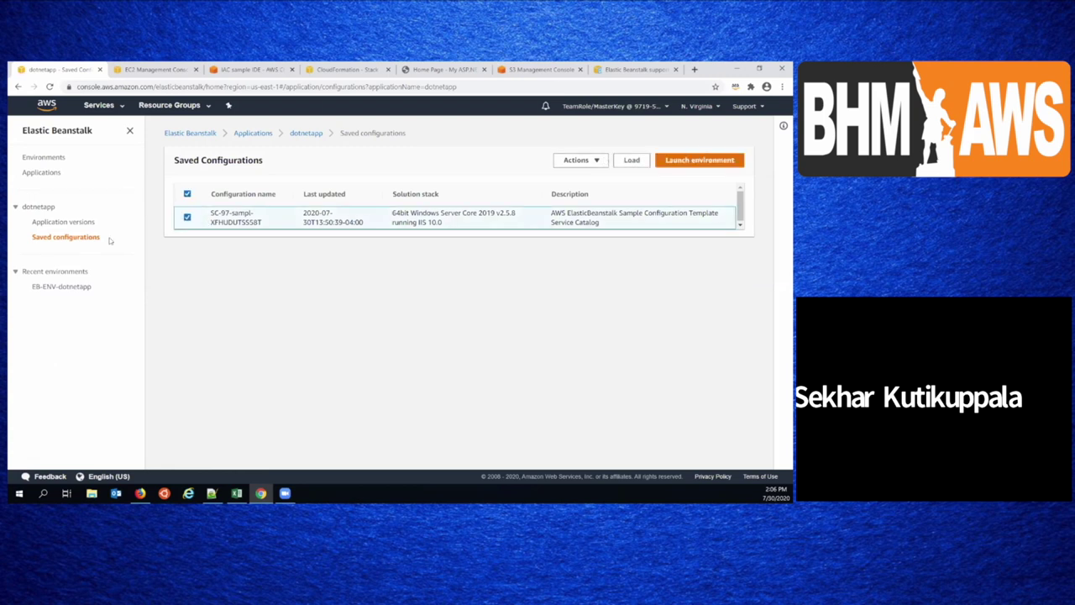
- Open the EB-ENV-dotnetapp environment's configuration overview and search its options for "envi"
left_click(61, 287)
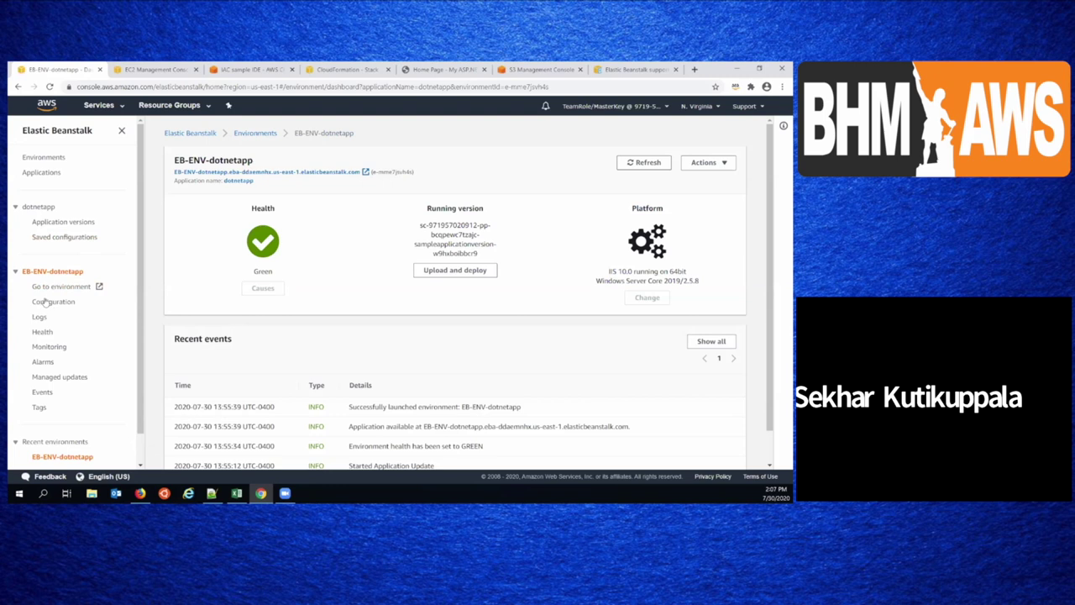
left_click(46, 304)
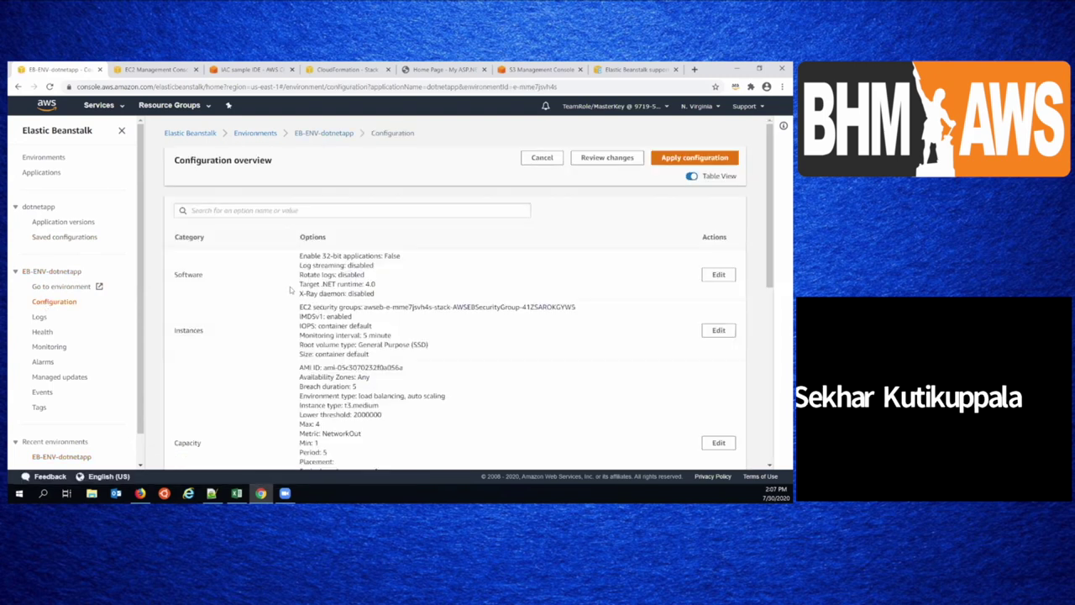
scroll(288, 289, "down", 4)
scroll(294, 291, "up", 4)
left_click(273, 210)
type("envi")
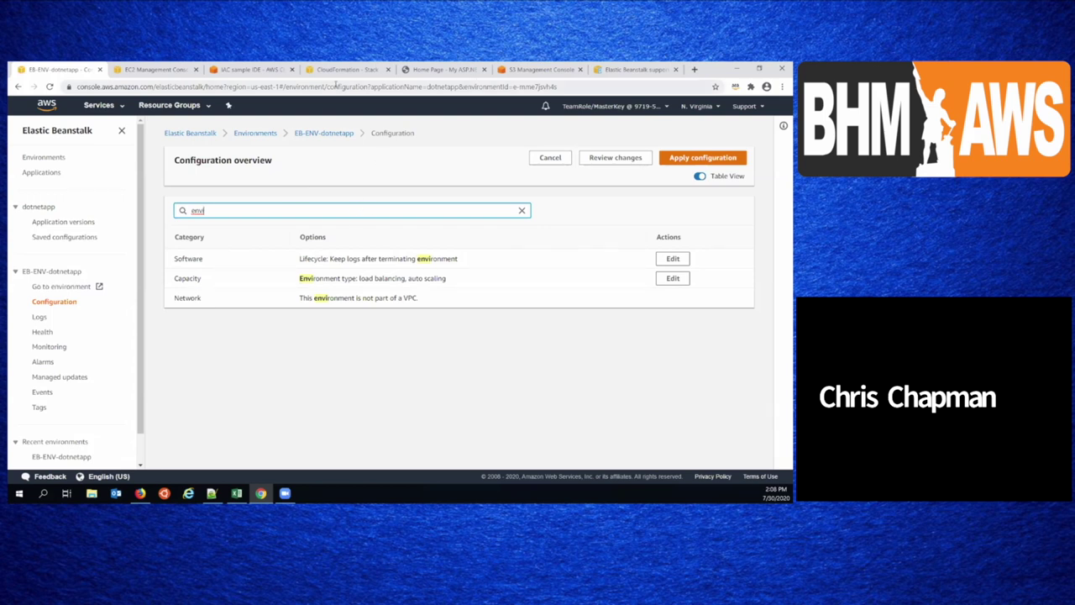
- Go to CodePipeline, open the ElasticBeanstalk-ProductPipeline-dotnetapp pipeline, and check its BuildAndValidate and Deploy stages
left_click(231, 70)
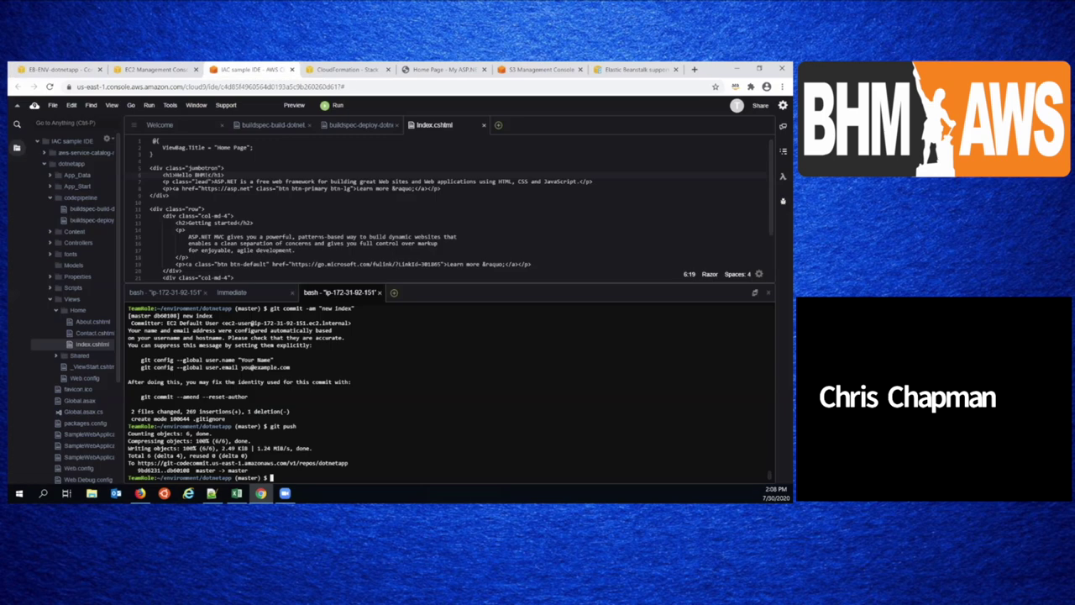
left_click(132, 68)
left_click(344, 69)
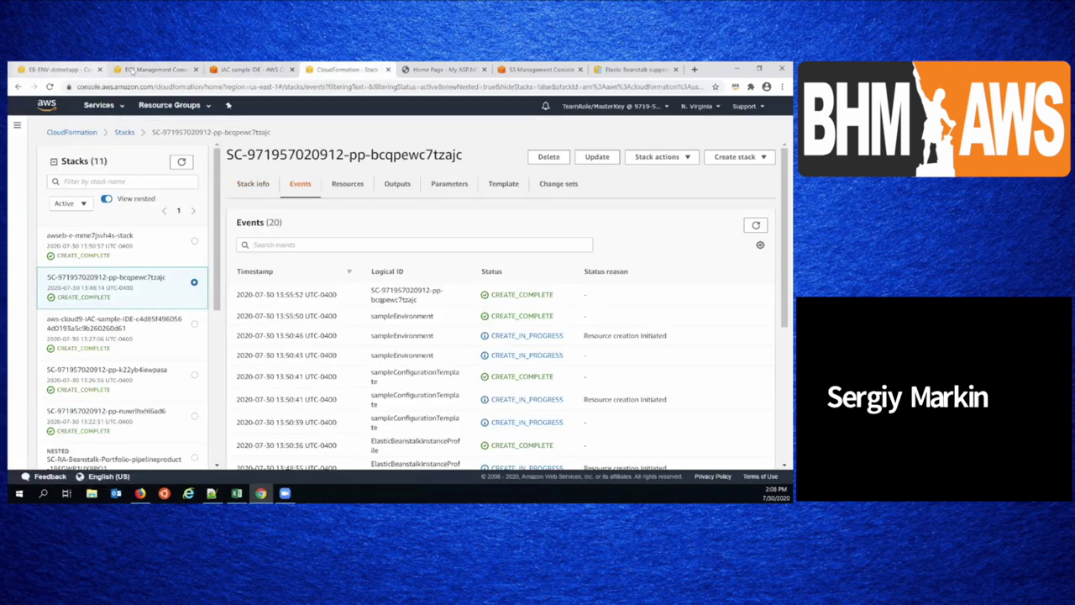
left_click(118, 109)
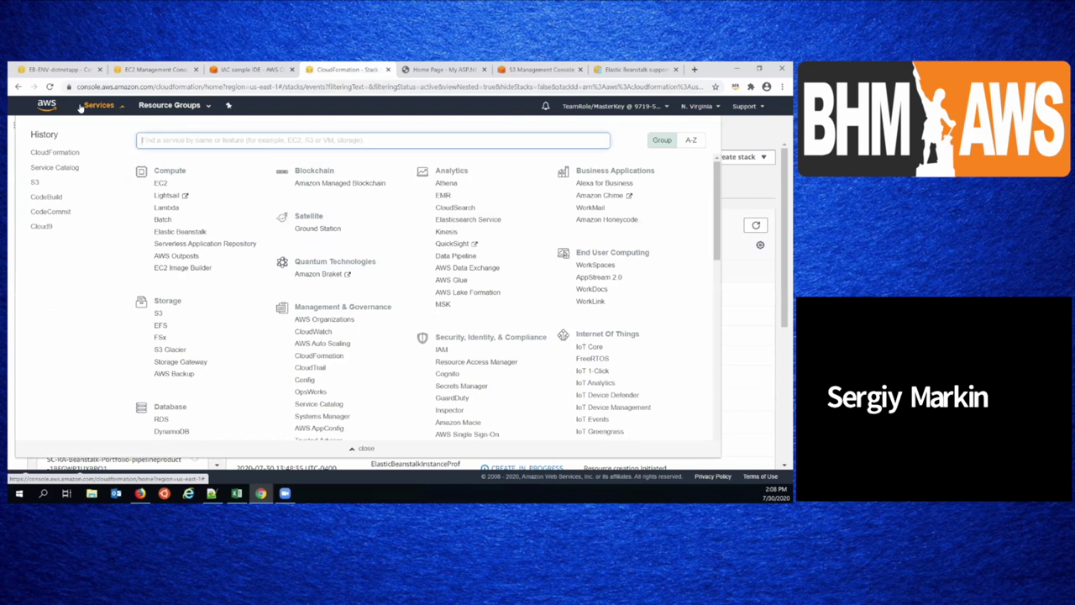
left_click(46, 198)
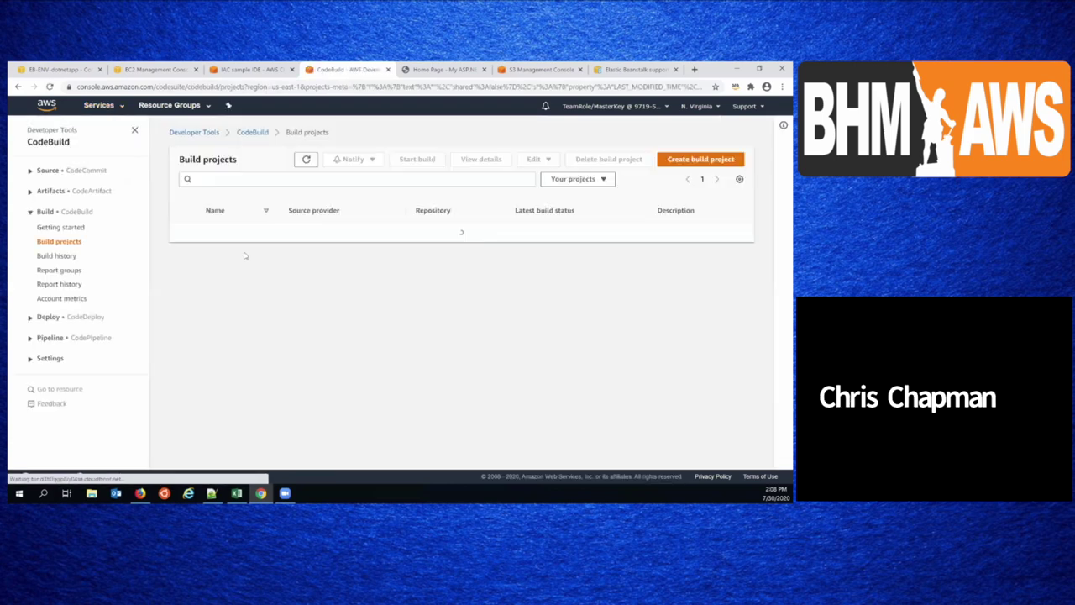
left_click(72, 338)
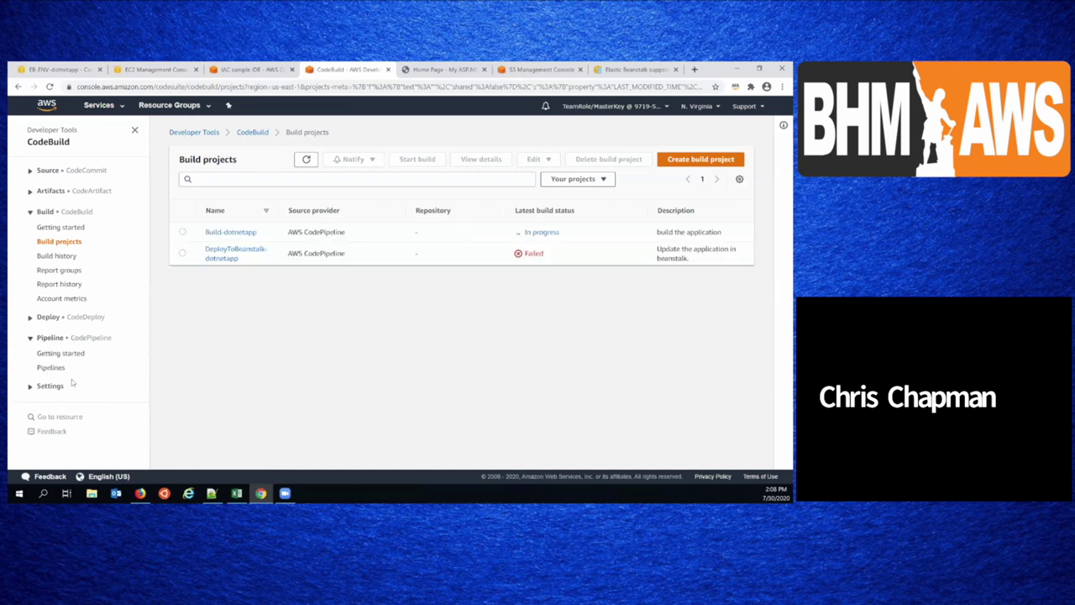
left_click(54, 368)
left_click(243, 237)
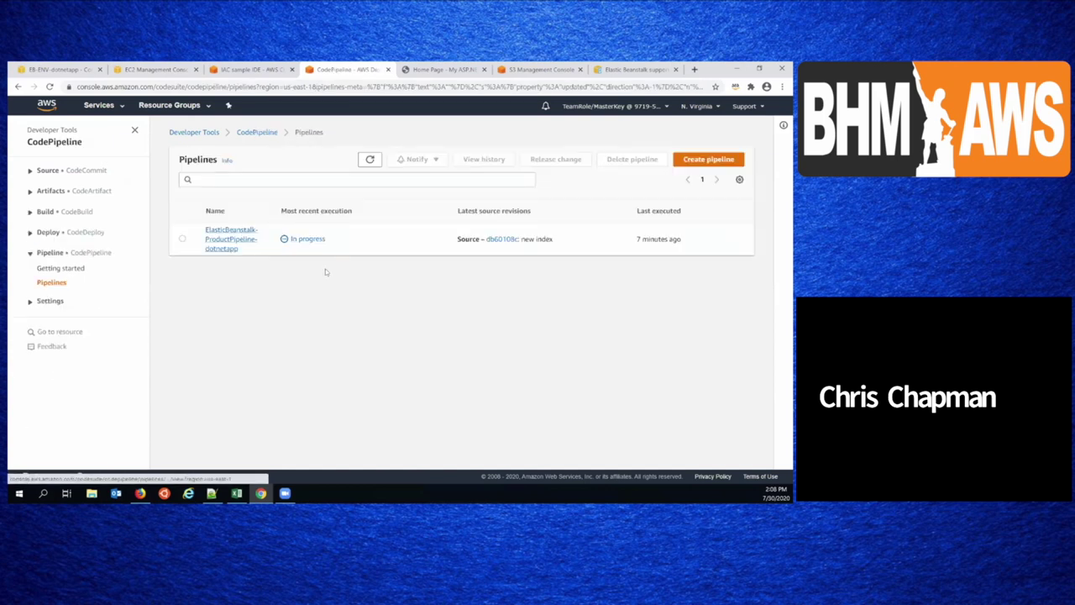
scroll(437, 309, "down", 2)
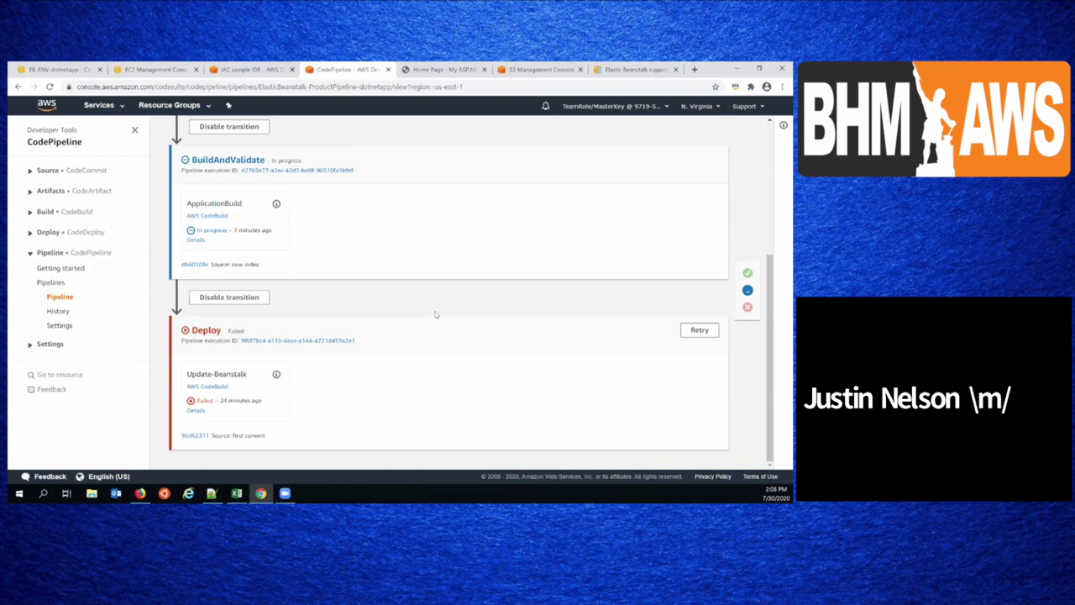
scroll(435, 314, "down", 1)
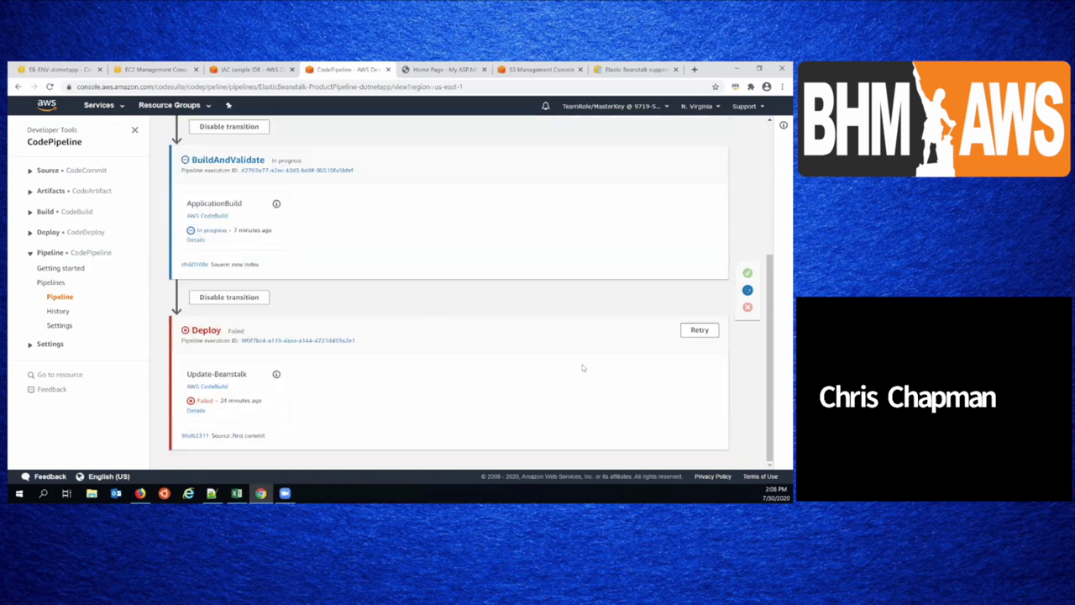
- Highlight the edited heading line in Index.cshtml and compare it against the pipeline's progress and the deployed home page
left_click(248, 69)
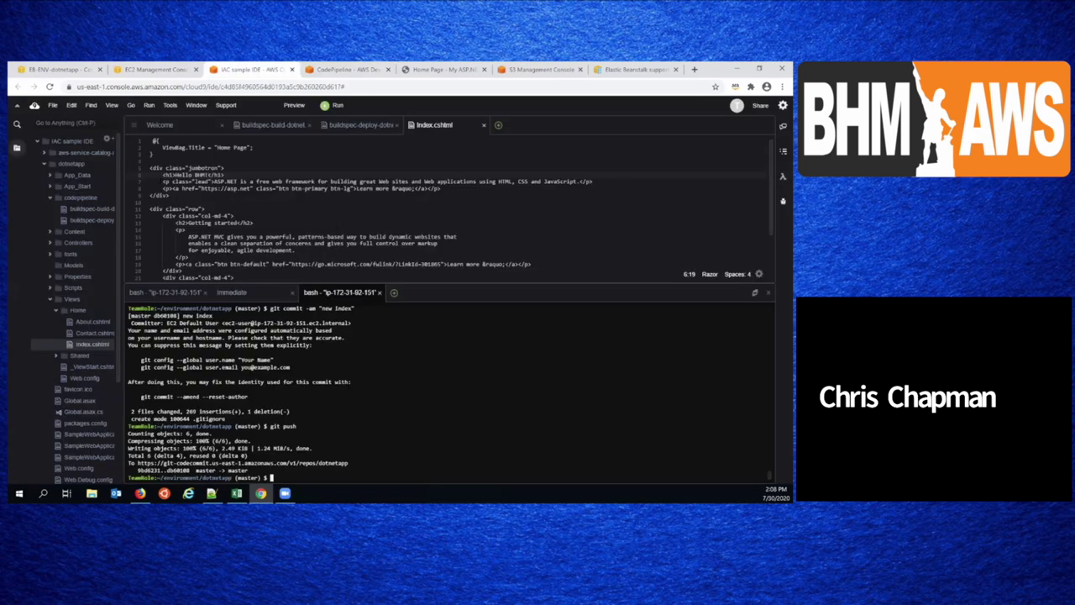
left_click_drag(162, 174, 225, 175)
left_click(344, 69)
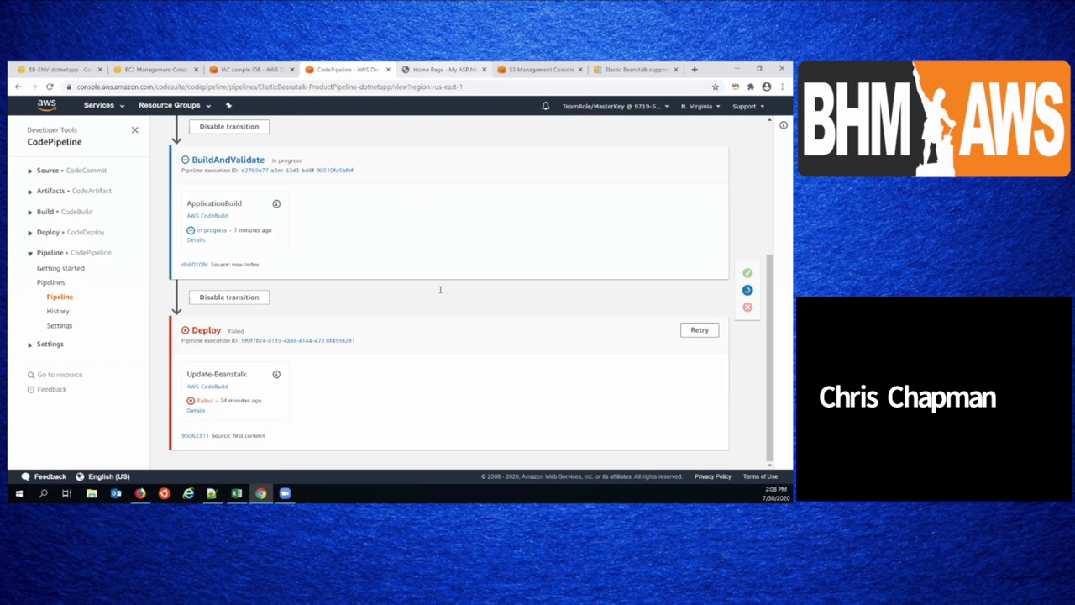
left_click(440, 68)
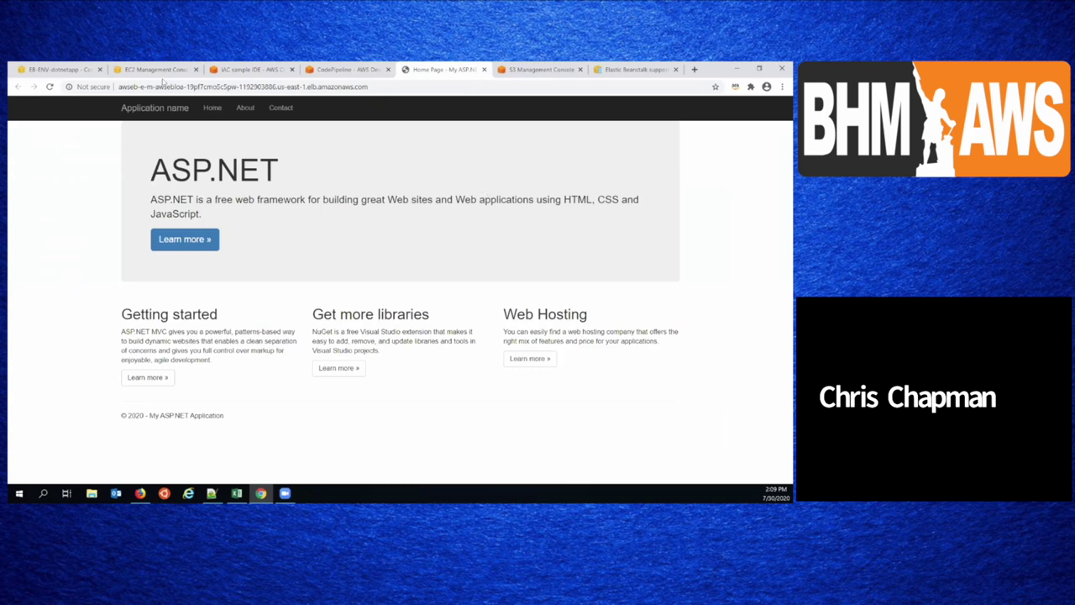
left_click(351, 71)
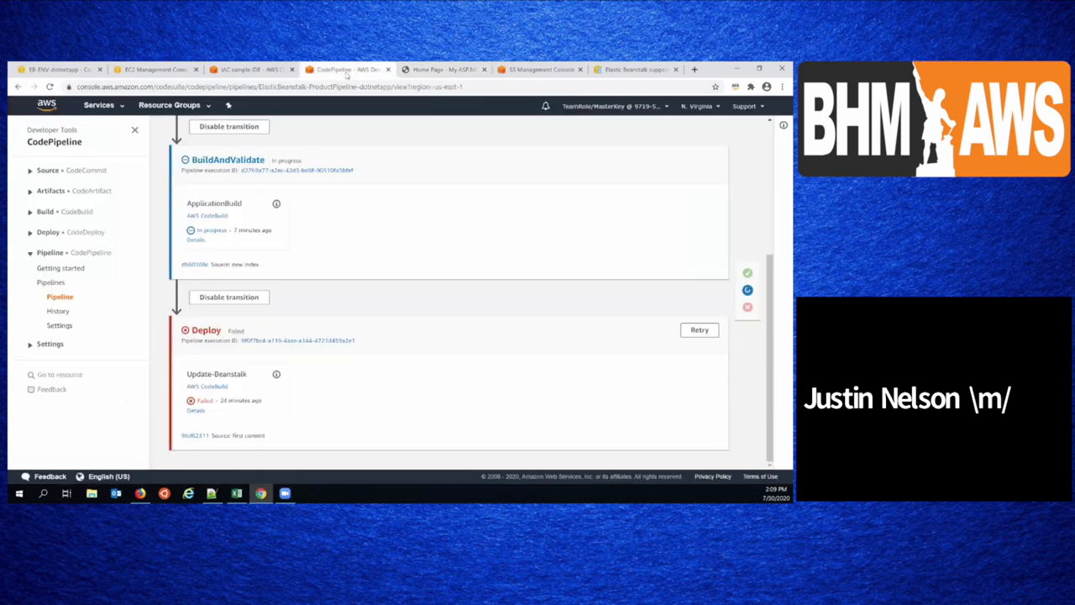
left_click(440, 71)
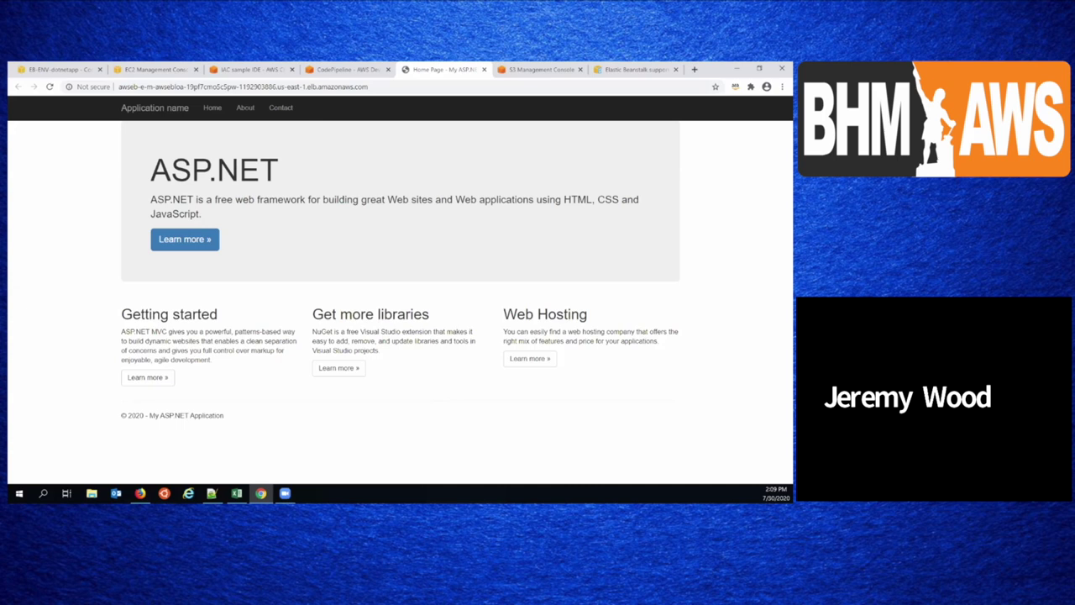
- Switch to the EB-devops meetup notes in Notepad++ and select the AWS DevOps blog URL on line 1
left_click(211, 493)
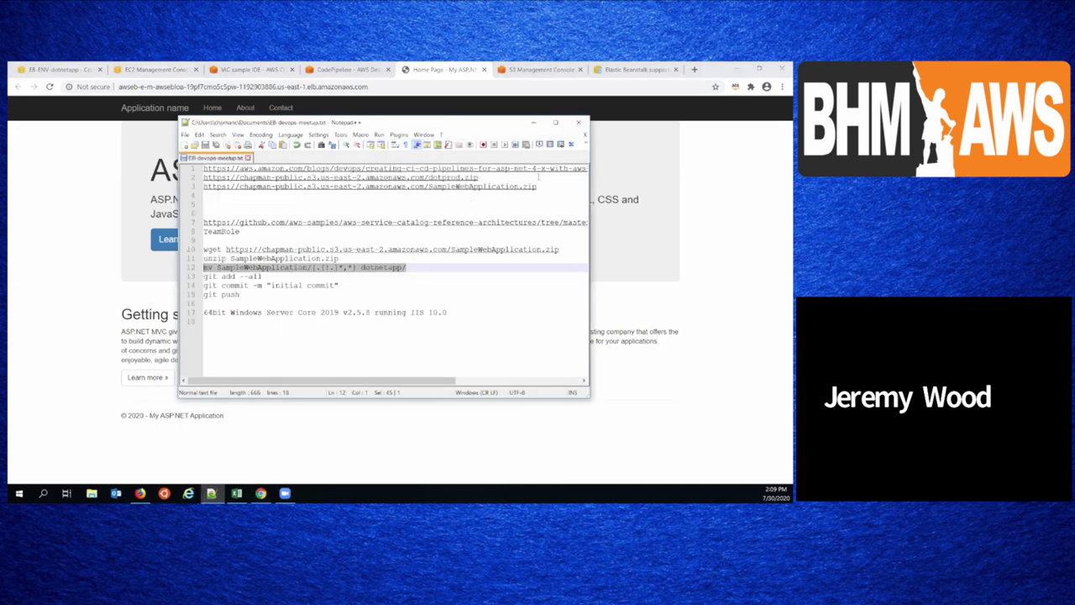
left_click(500, 169)
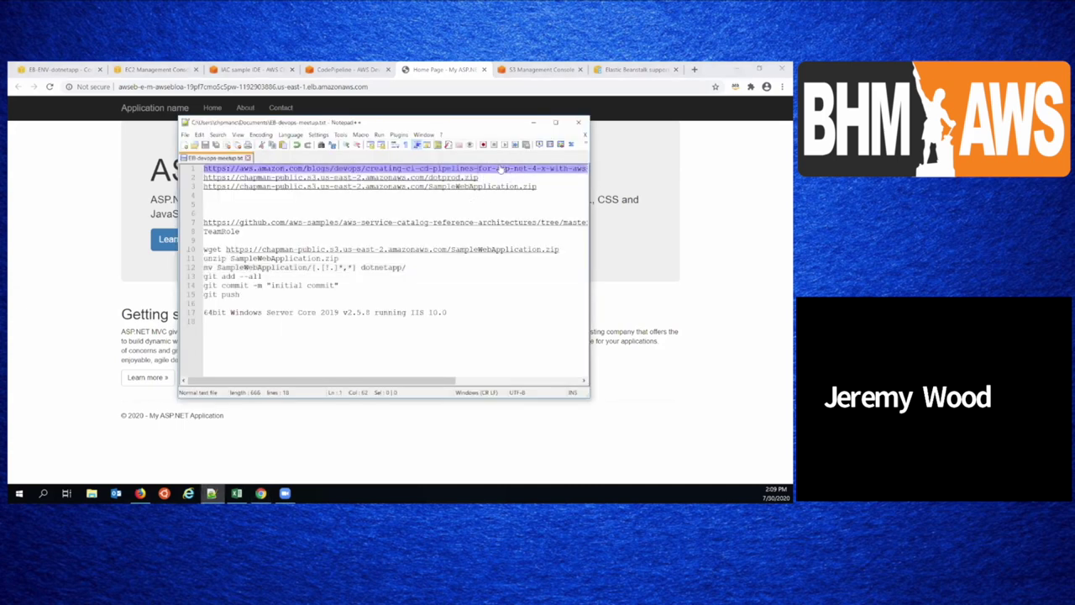
triple_click(500, 169)
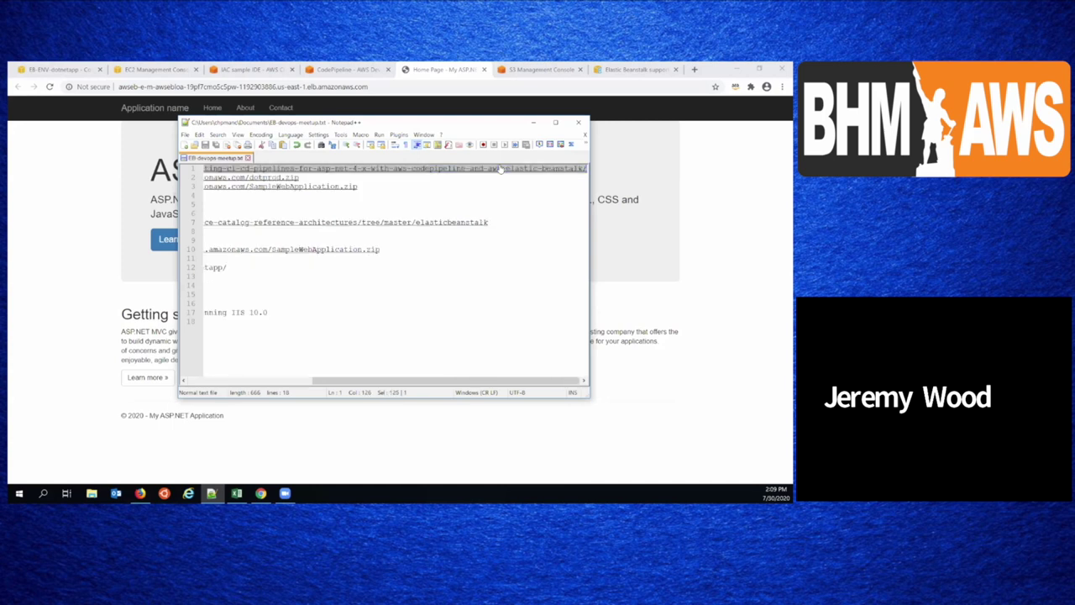